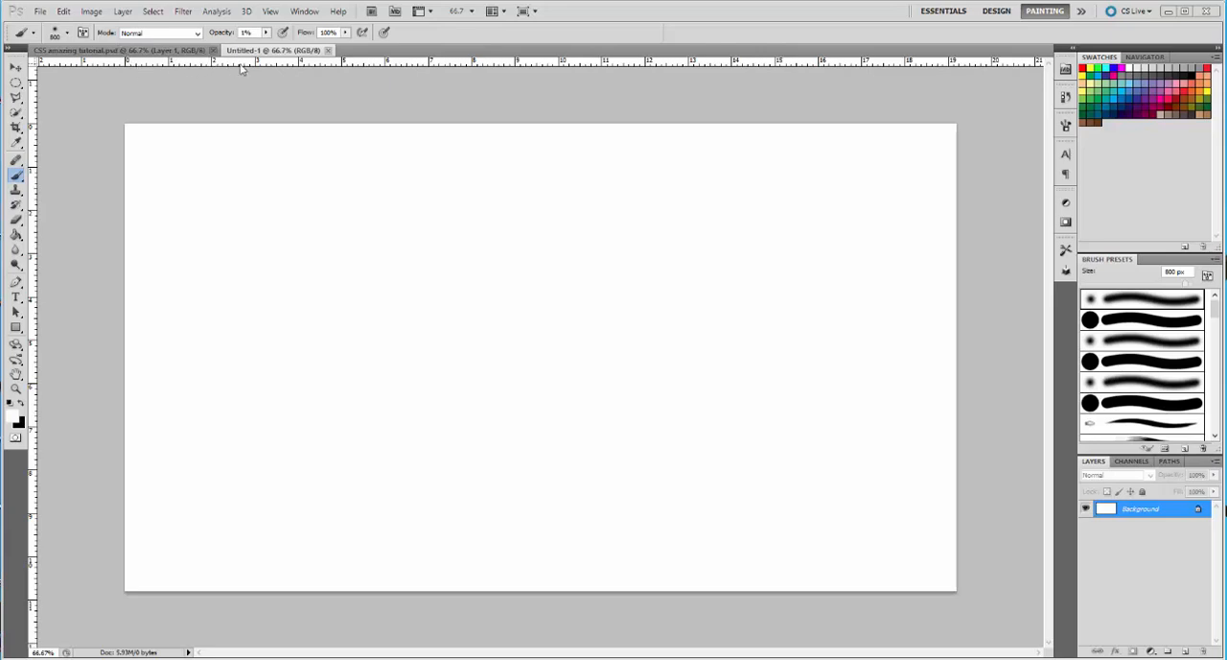
View the finished CS5 amazing tutorial.psd artwork and close both open documents
{"action": "left_click", "coordinate": [139, 50]}
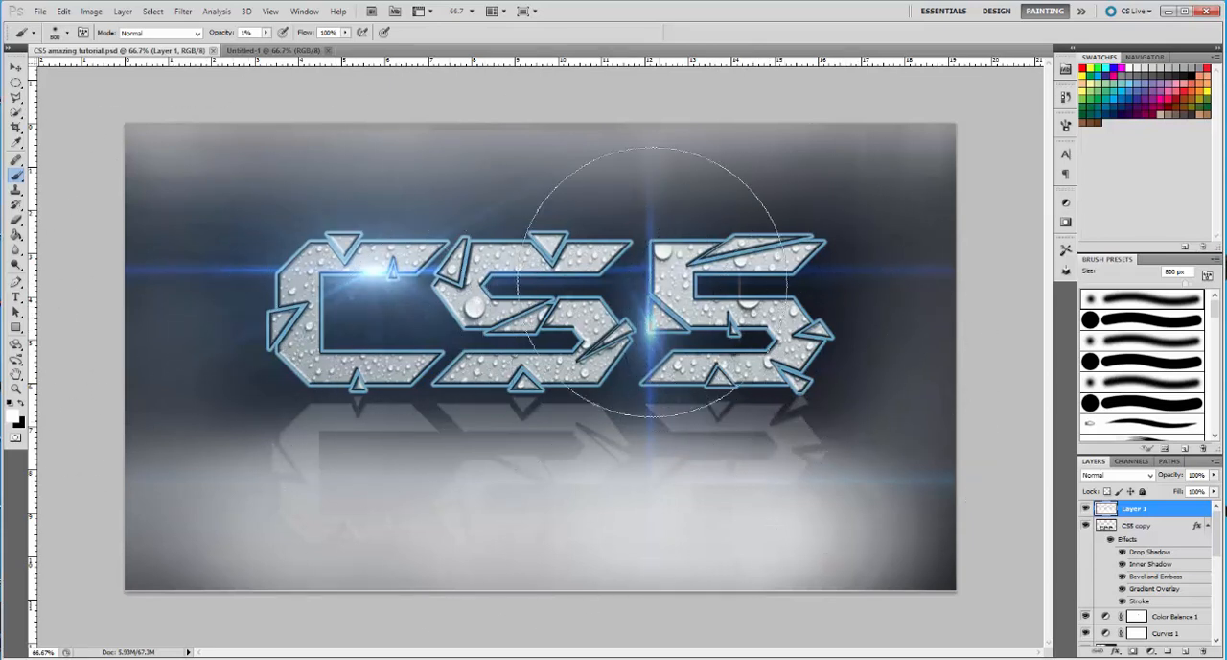
{"action": "left_click", "coordinate": [328, 50]}
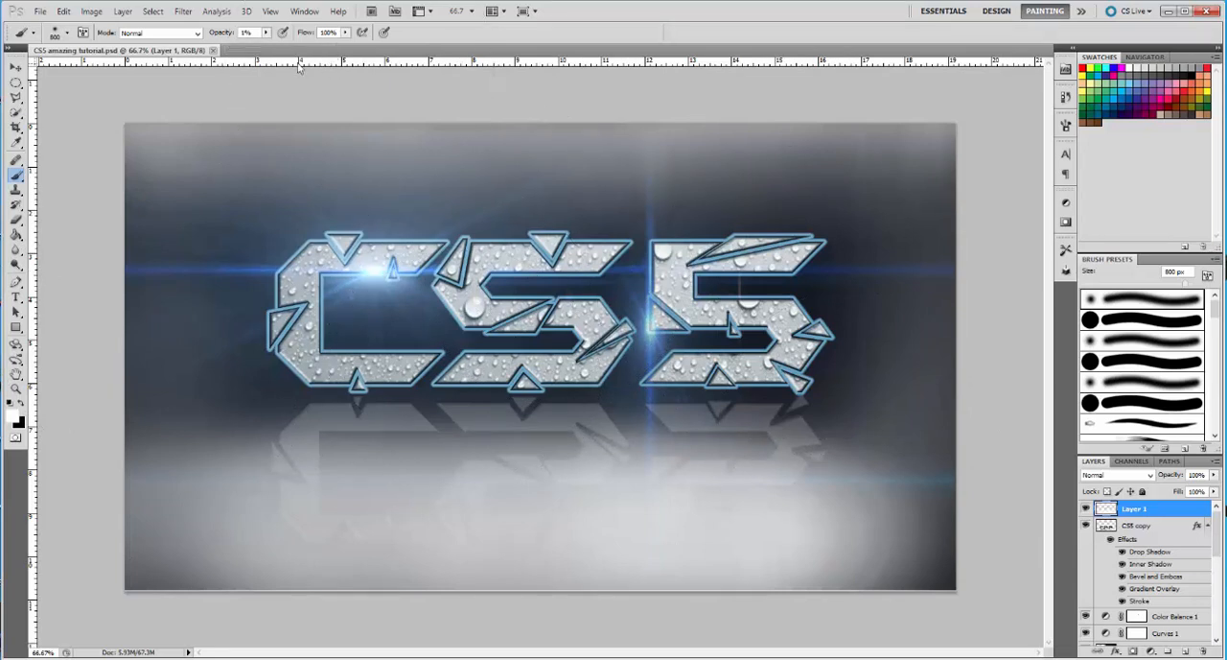
{"action": "left_click", "coordinate": [213, 49]}
Create a new 1920 × 1080 pixel RGB document at 100 pixels/inch with a white background
{"action": "left_click", "coordinate": [42, 13]}
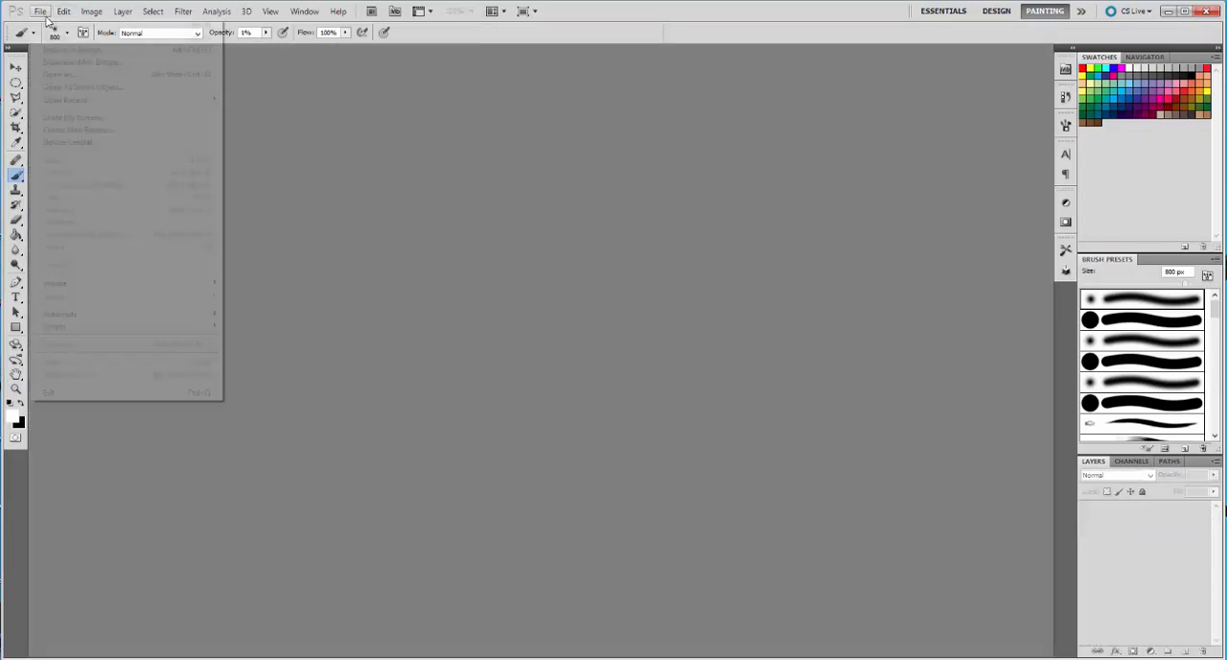
{"action": "left_click", "coordinate": [50, 25]}
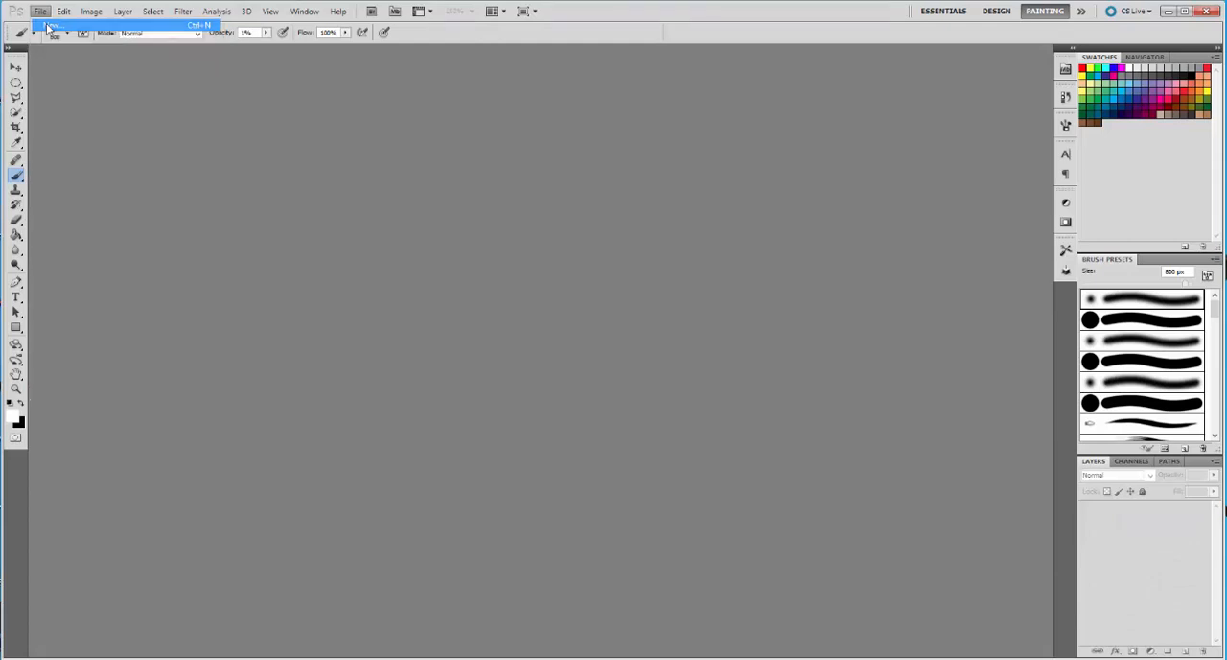
{"action": "left_click", "coordinate": [596, 226]}
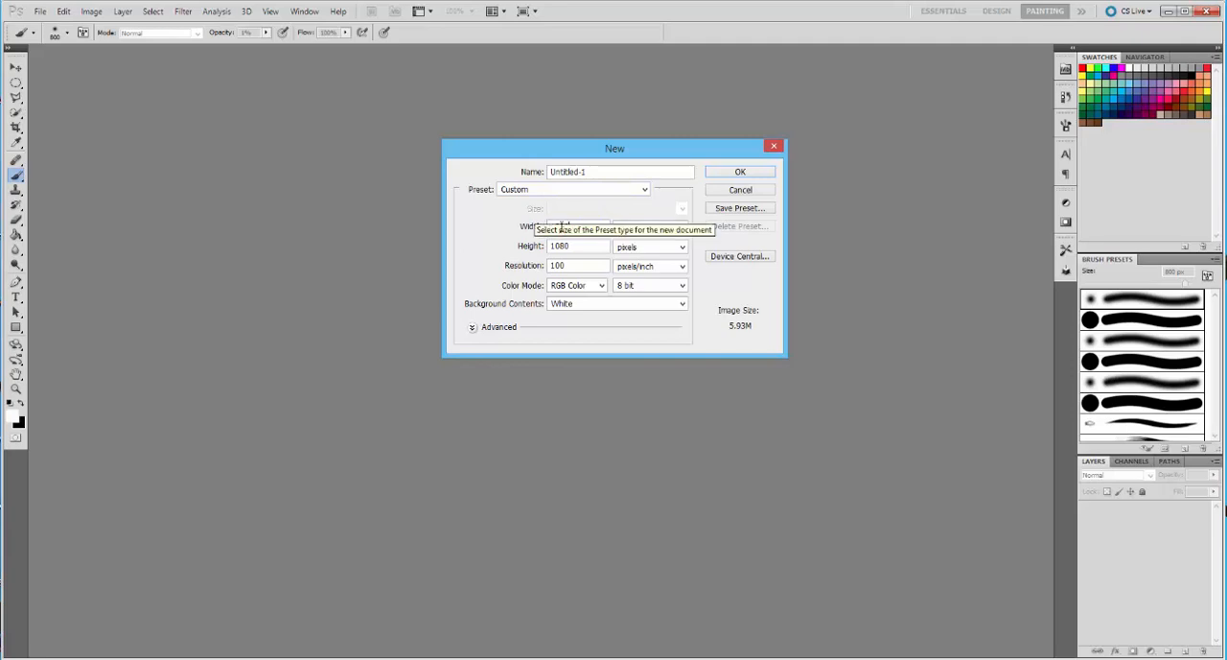
{"action": "left_click", "coordinate": [737, 175]}
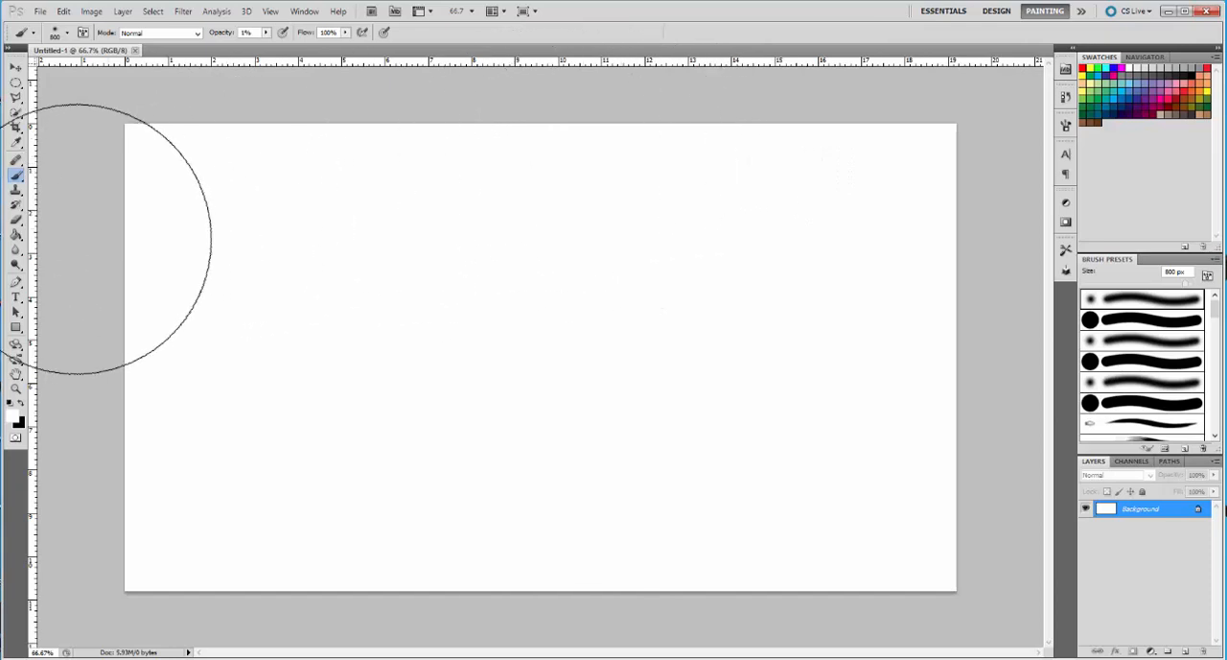
Fill the background with black using the Paint Bucket and restore white as the foreground colour
{"action": "left_click", "coordinate": [13, 235]}
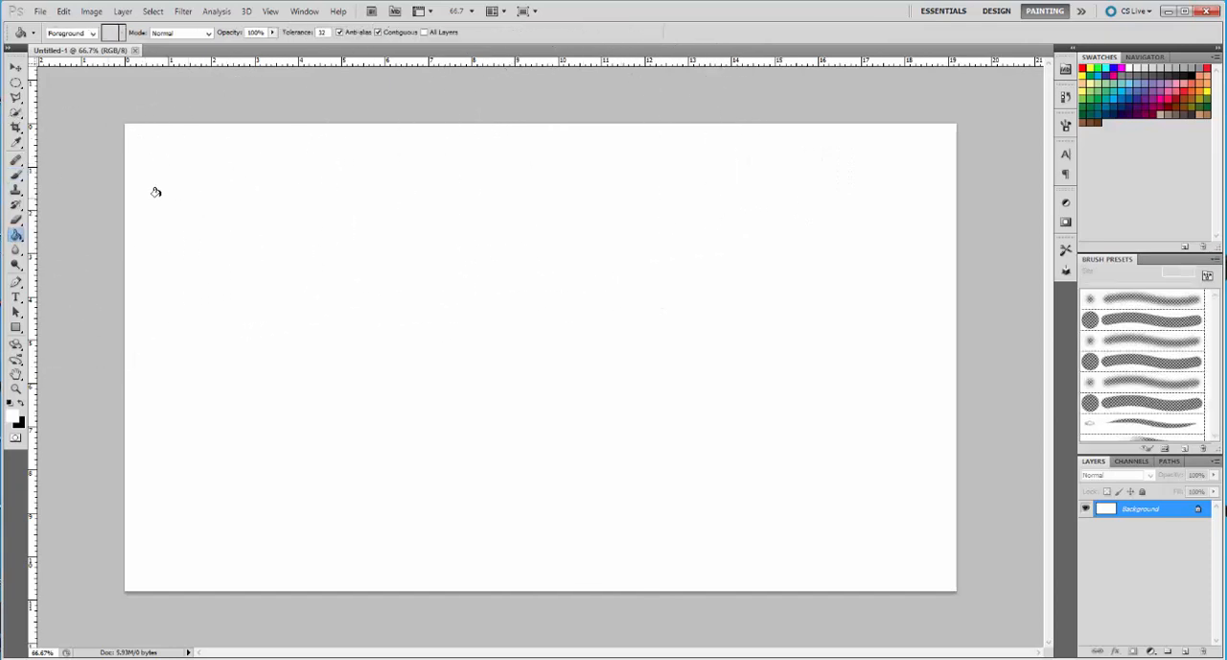
{"action": "left_click", "coordinate": [25, 403]}
{"action": "left_click", "coordinate": [573, 294]}
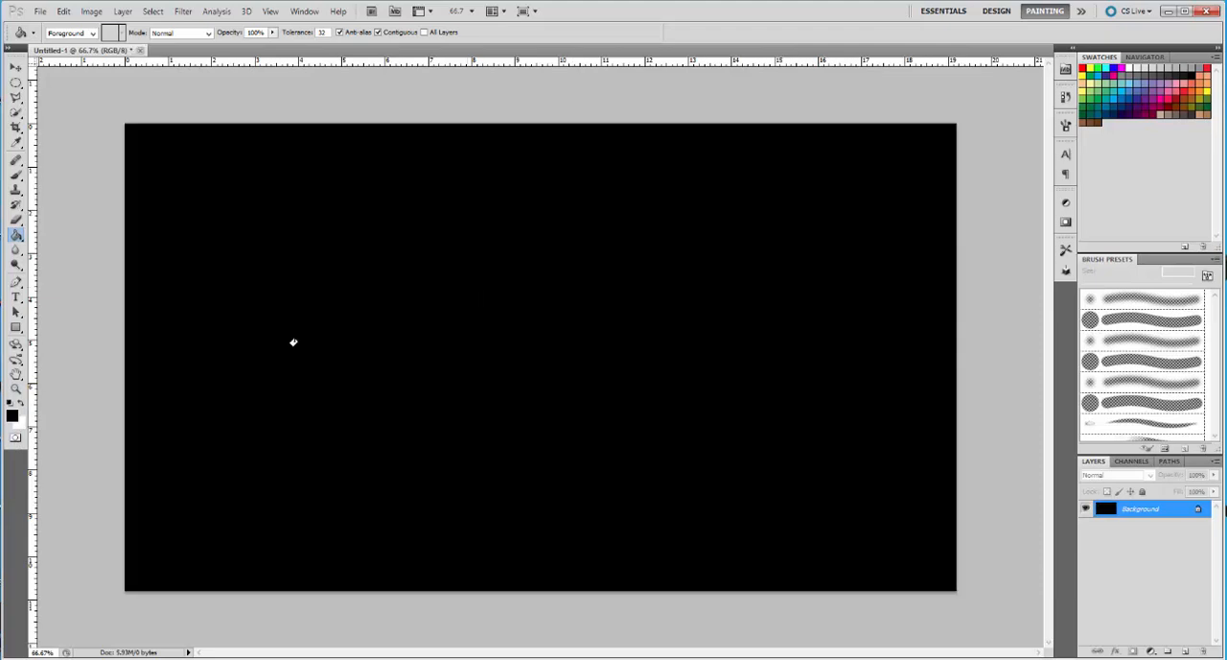
{"action": "left_click", "coordinate": [25, 405]}
Set up the Type tool with the BatmanForeverAlternate font at 400 pt
{"action": "left_click", "coordinate": [15, 300]}
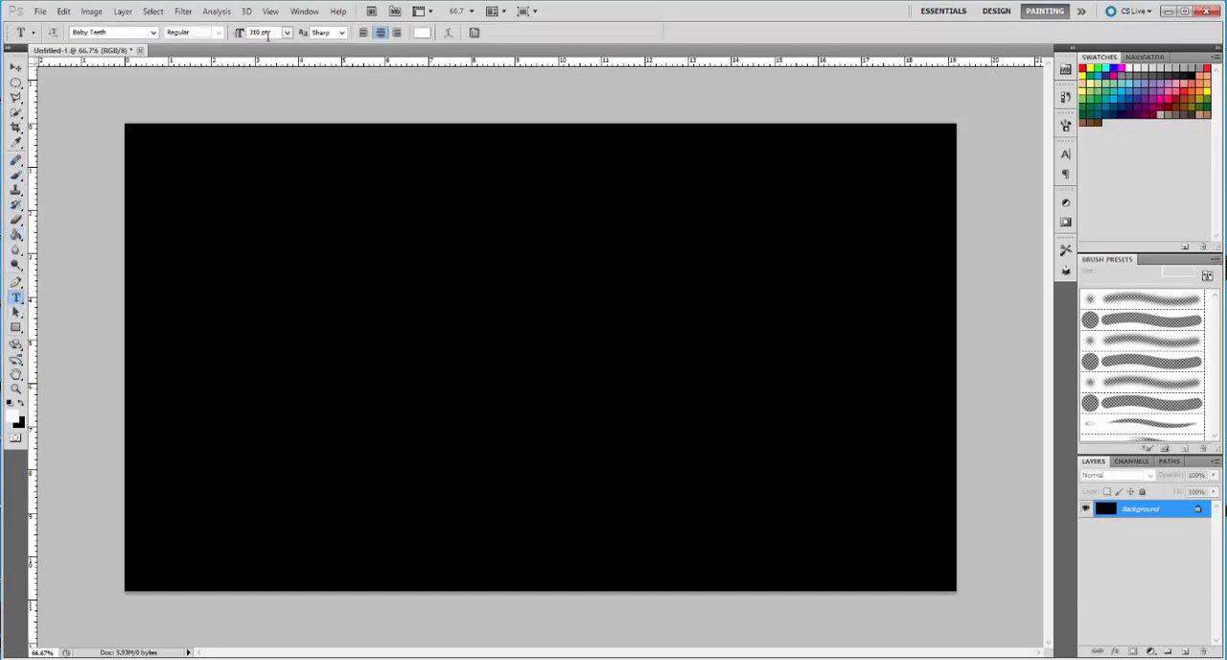
{"action": "left_click", "coordinate": [288, 34]}
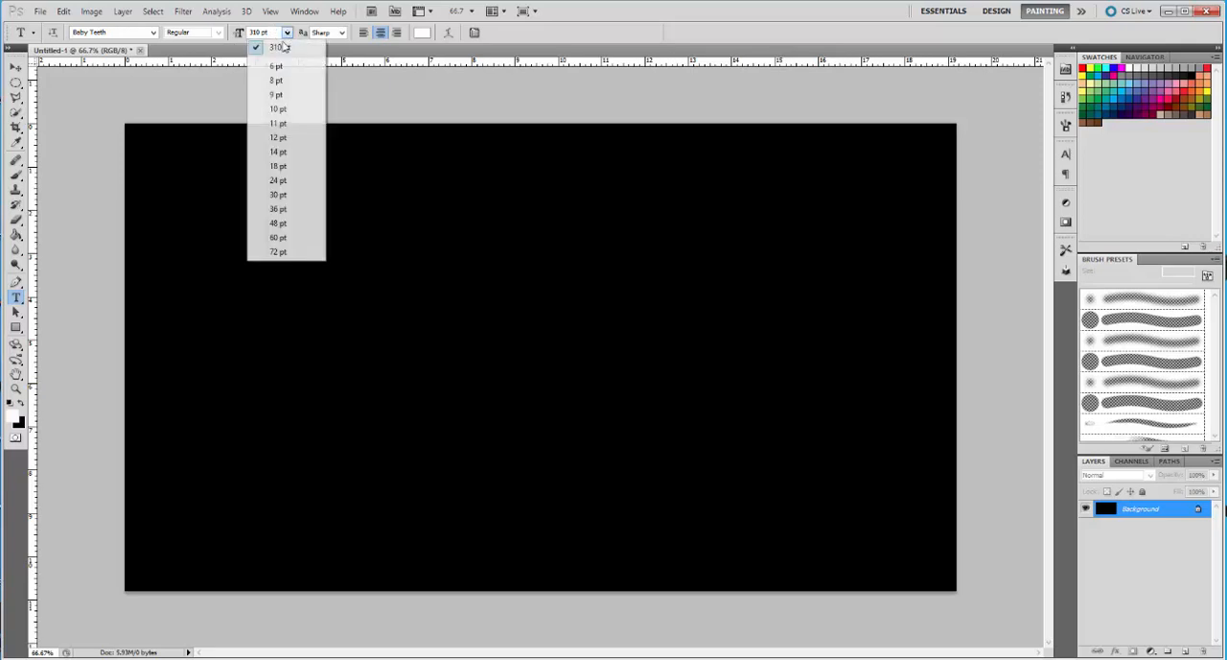
{"action": "left_click", "coordinate": [275, 32]}
{"action": "left_click_drag", "start_coordinate": [276, 31], "coordinate": [240, 39]}
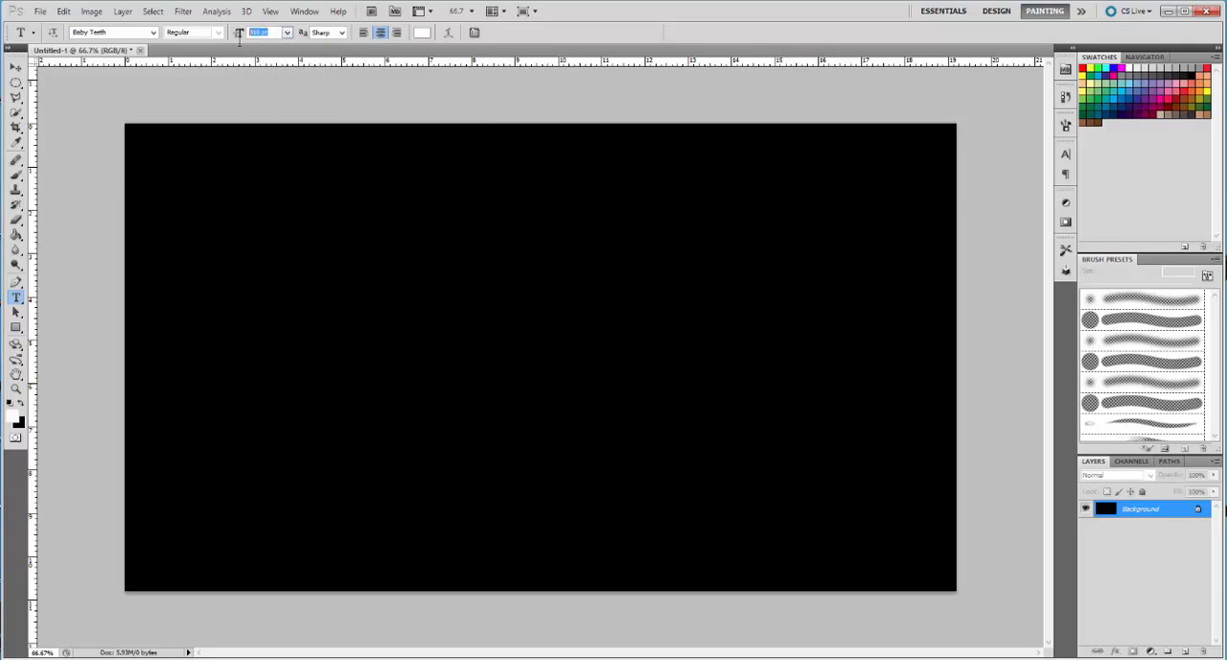
{"action": "key", "text": "BackSpace"}
{"action": "left_click", "coordinate": [130, 31]}
{"action": "left_click", "coordinate": [152, 33]}
{"action": "scroll", "coordinate": [163, 144], "scroll_direction": "up", "scroll_amount": 3}
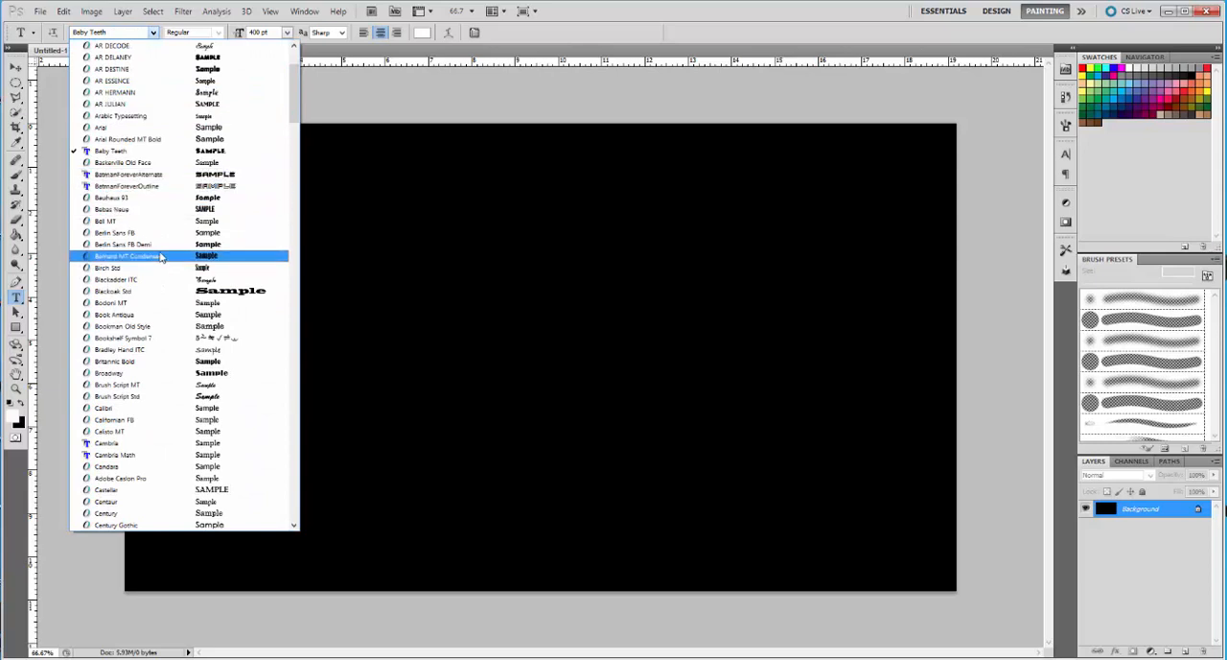
{"action": "left_click", "coordinate": [134, 177]}
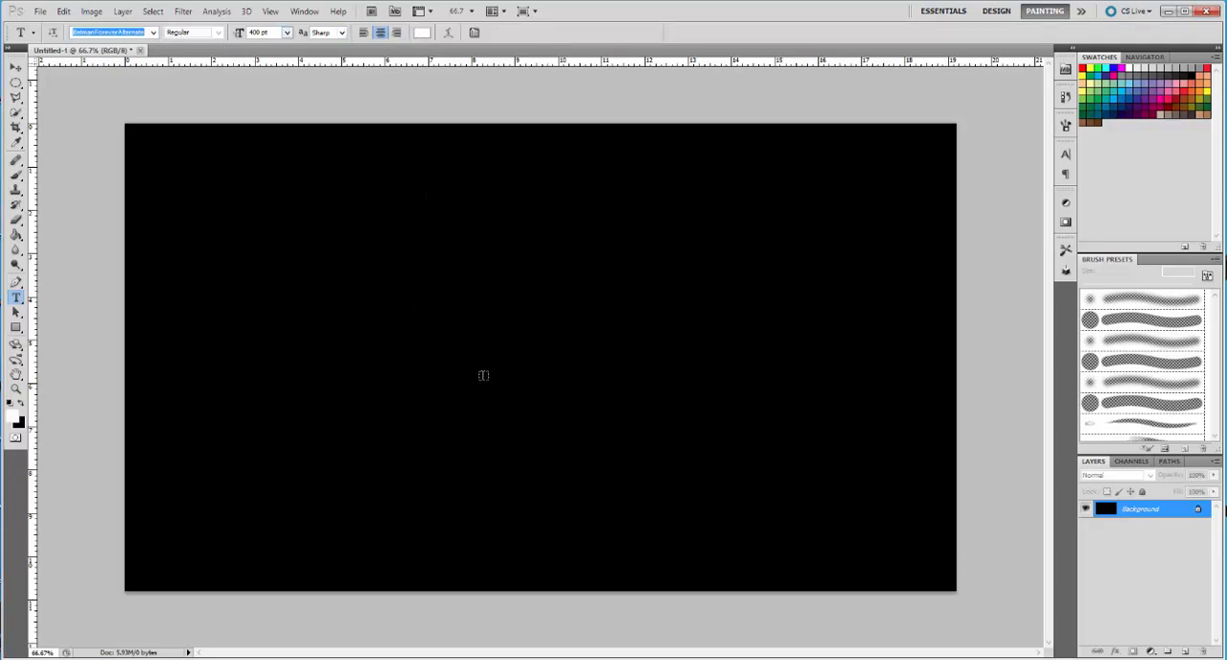
Start a text line on the black canvas, remove the trial letter G and set the font size to 600 pt
{"action": "left_click", "coordinate": [484, 373]}
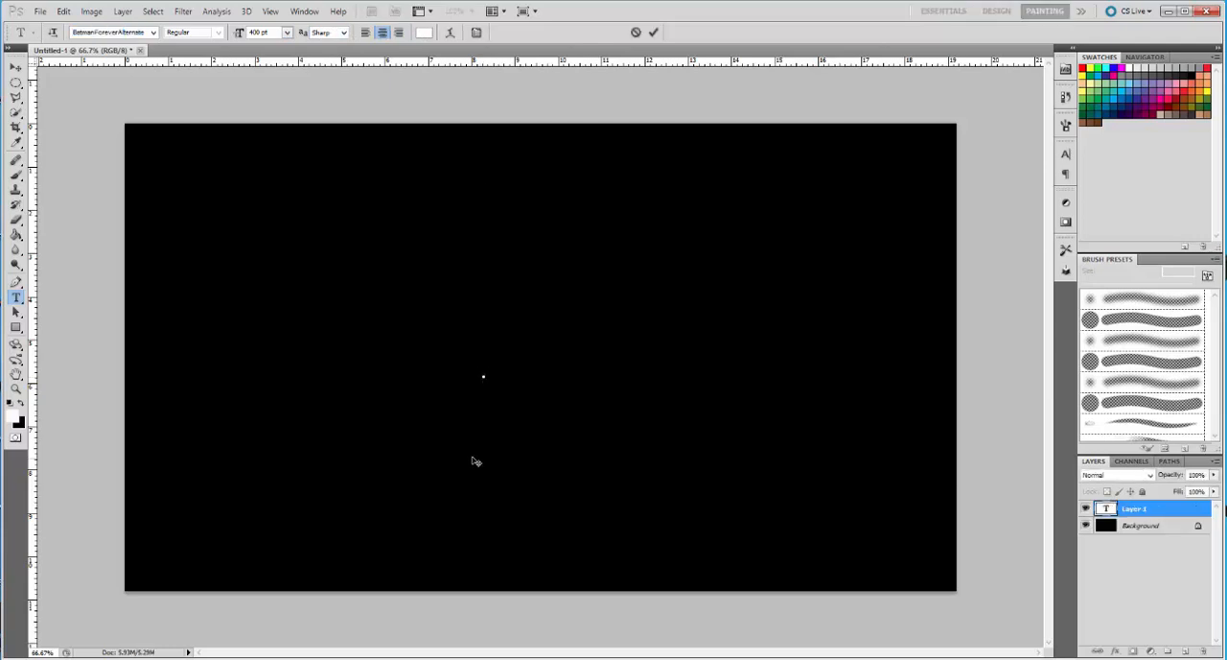
{"action": "left_click_drag", "start_coordinate": [474, 452], "coordinate": [510, 484]}
{"action": "type", "text": "G"}
{"action": "key", "text": "BackSpace"}
{"action": "left_click_drag", "start_coordinate": [269, 32], "coordinate": [207, 49]}
{"action": "key", "text": "BackSpace"}
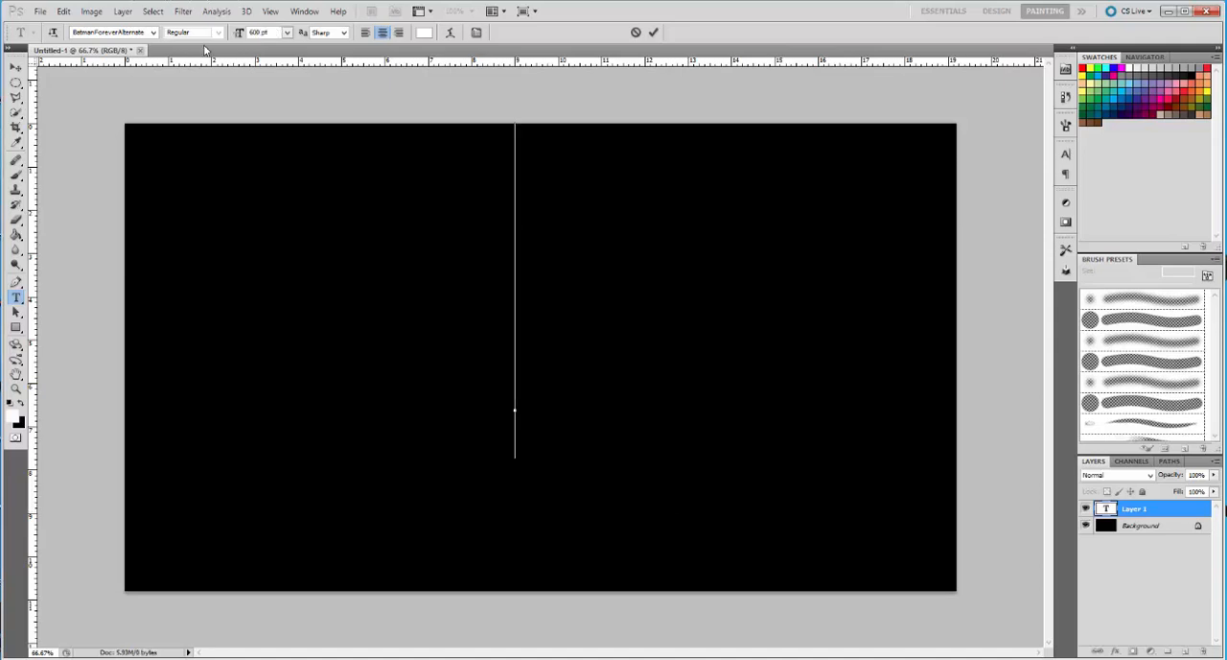
Try the letters DS at 600 pt in the lower half of the canvas and delete them
{"action": "left_click_drag", "start_coordinate": [521, 501], "coordinate": [514, 556]}
{"action": "type", "text": "DS"}
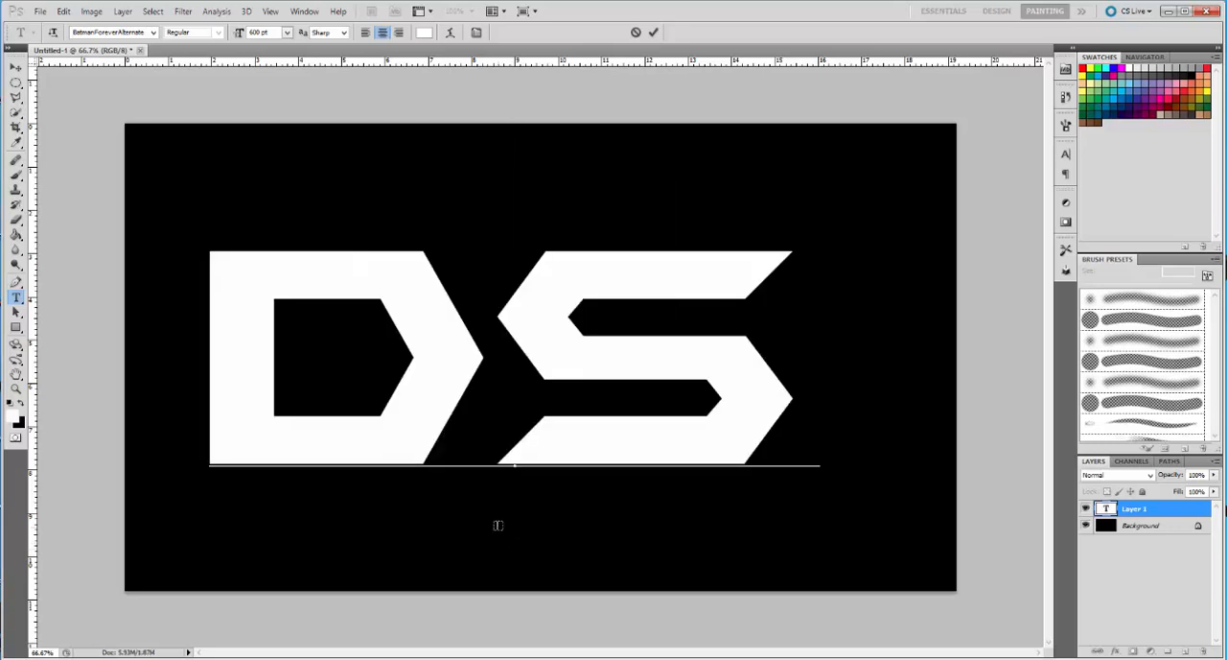
{"action": "key", "text": "BackSpace"}
{"action": "key", "text": "BackSpace"}
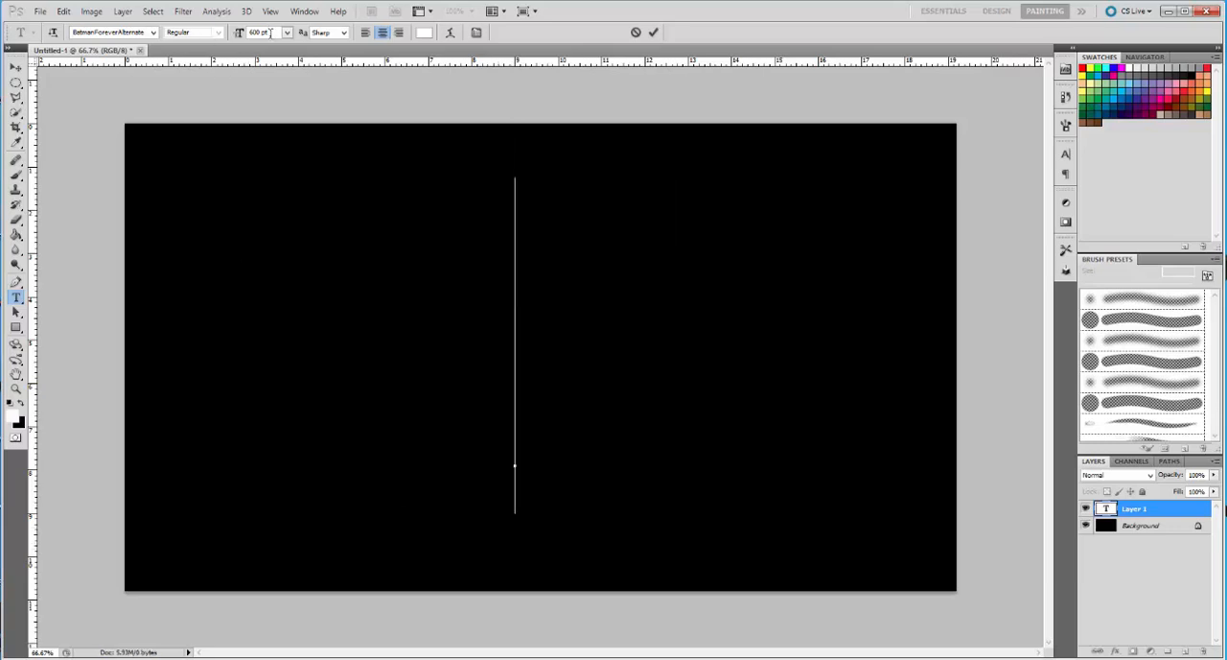
Set the font size of the text line to 500 pt
{"action": "left_click", "coordinate": [265, 33]}
{"action": "type", "text": "500"}
{"action": "key", "text": "Return"}
Try the letters D, RA and G in turn at 500 pt, deleting each trial
{"action": "type", "text": "D"}
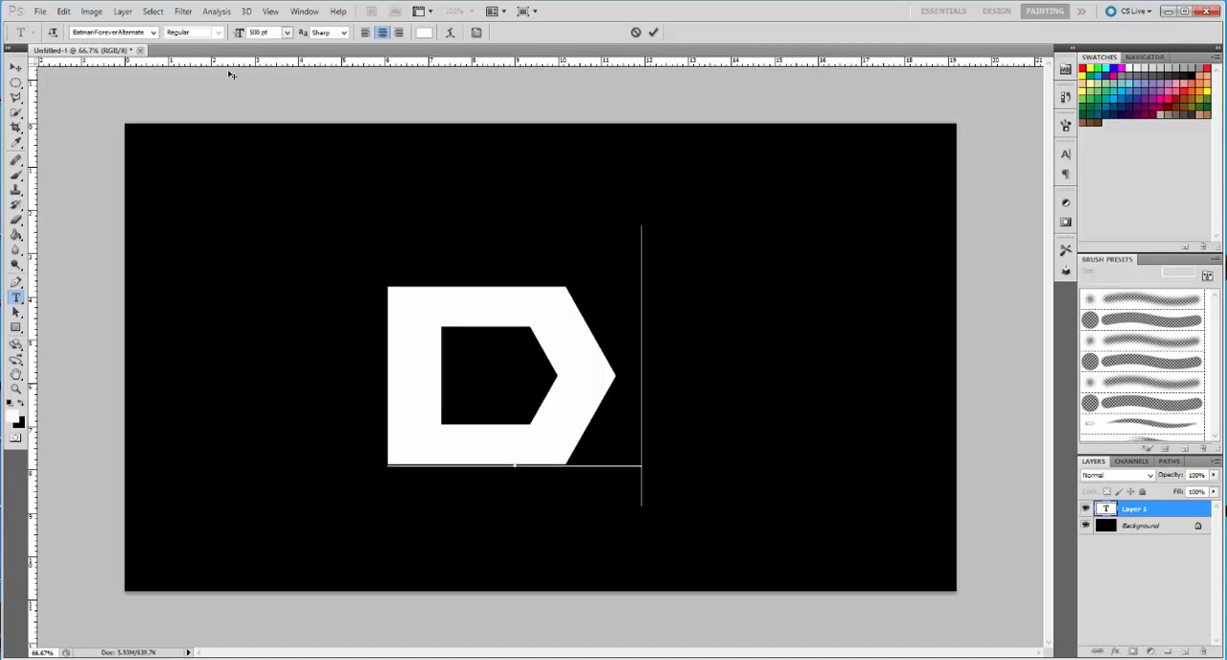
{"action": "left_click_drag", "start_coordinate": [495, 529], "coordinate": [514, 491]}
{"action": "key", "text": "BackSpace"}
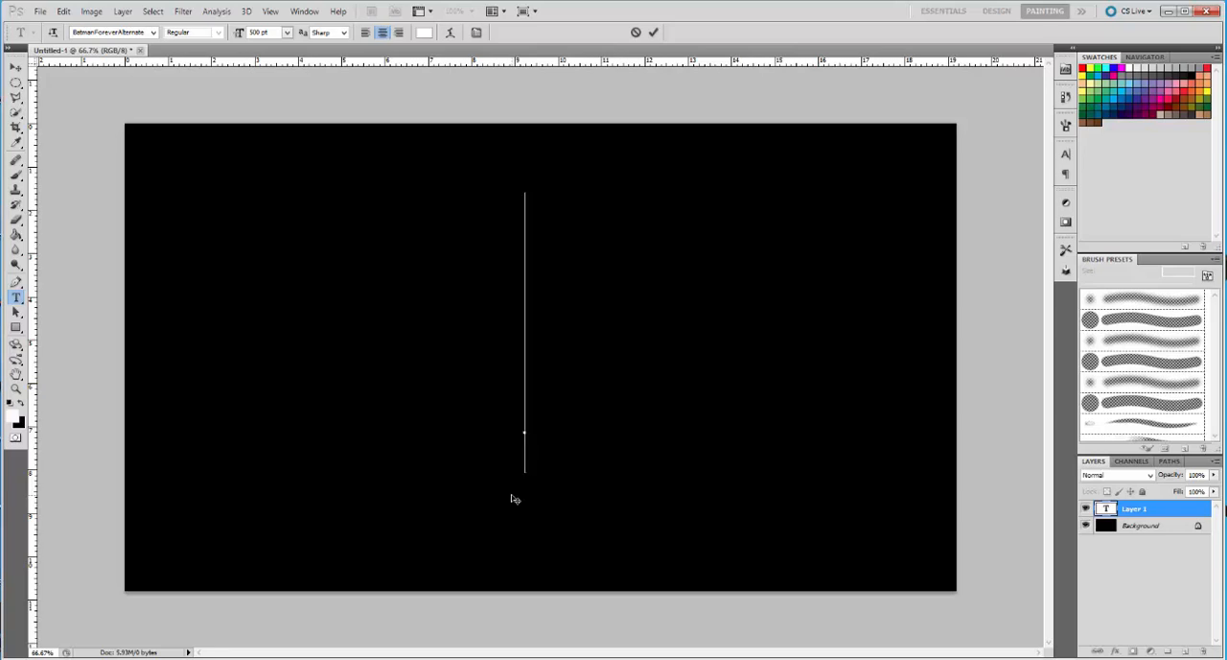
{"action": "type", "text": "RA"}
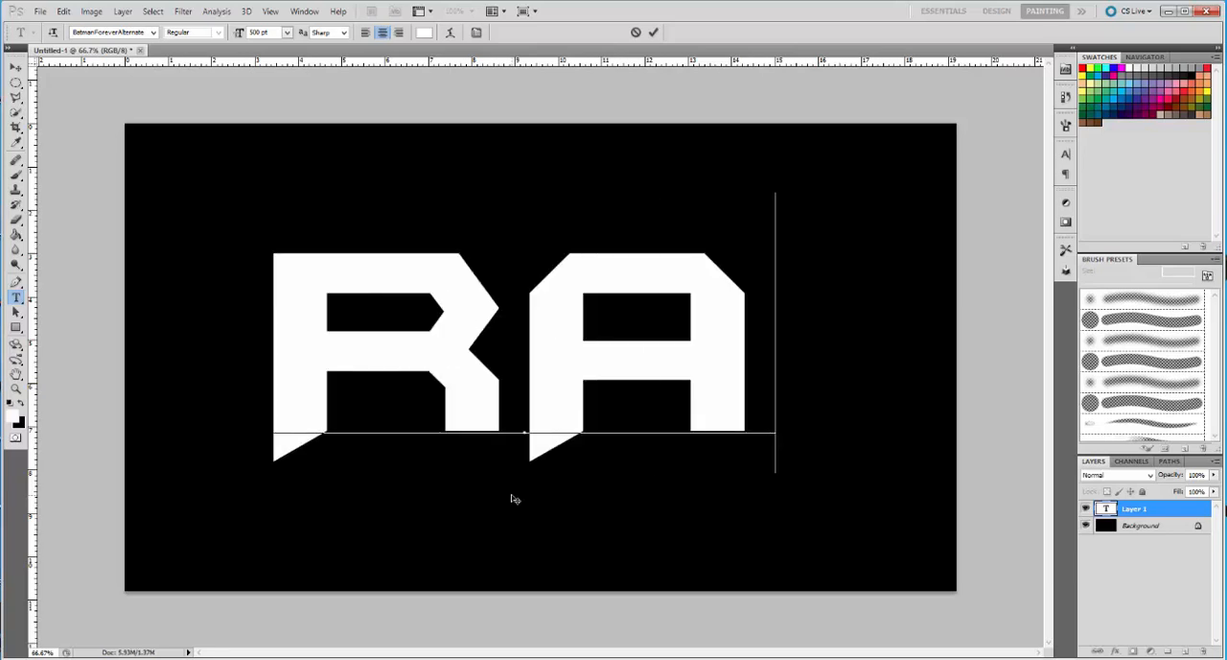
{"action": "key", "text": "BackSpace"}
{"action": "key", "text": "BackSpace"}
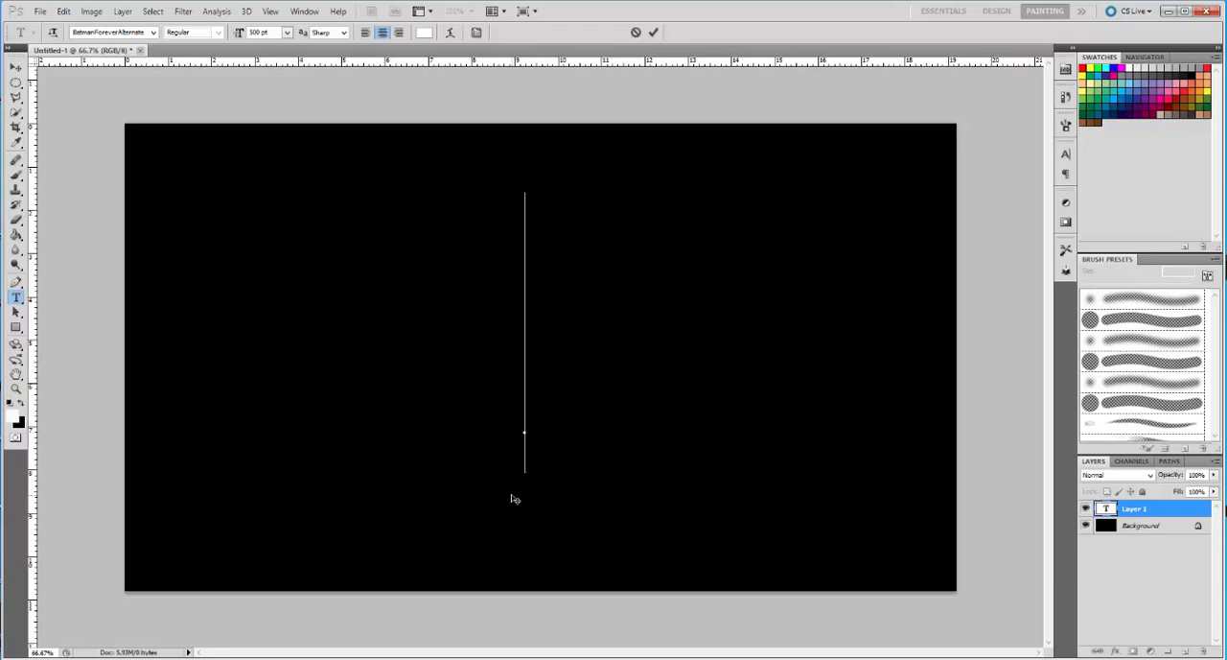
{"action": "type", "text": "G"}
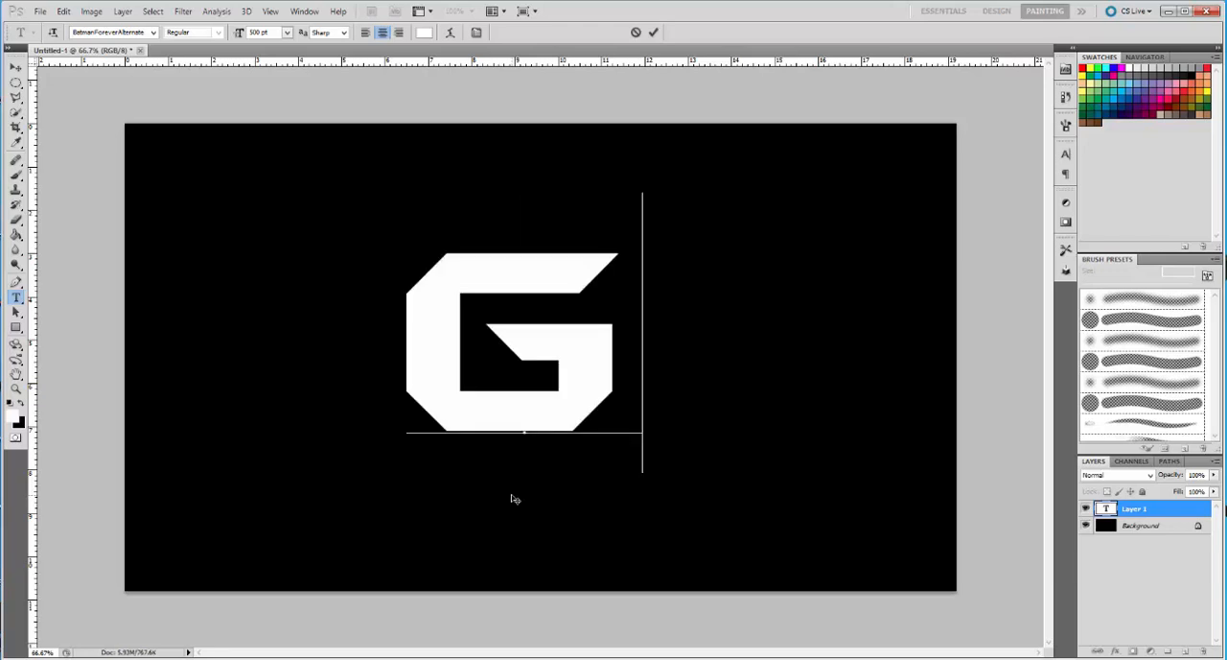
{"action": "key", "text": "BackSpace"}
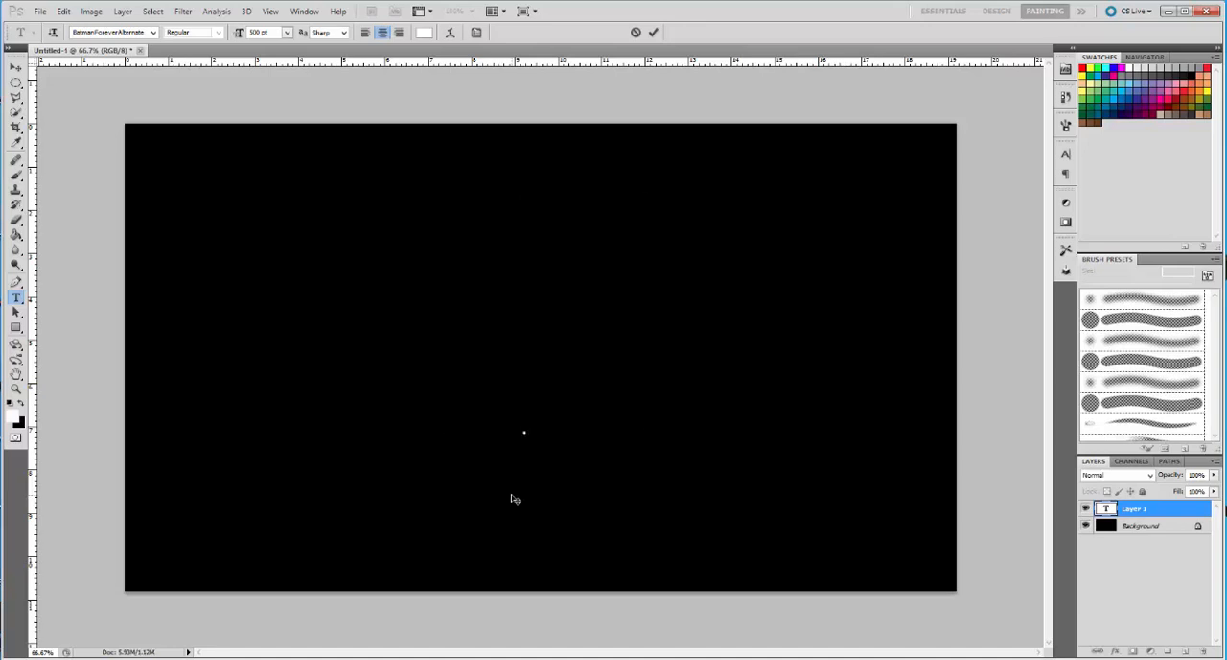
Enter the text NG, position it around the middle of the canvas and commit it
{"action": "type", "text": "NG"}
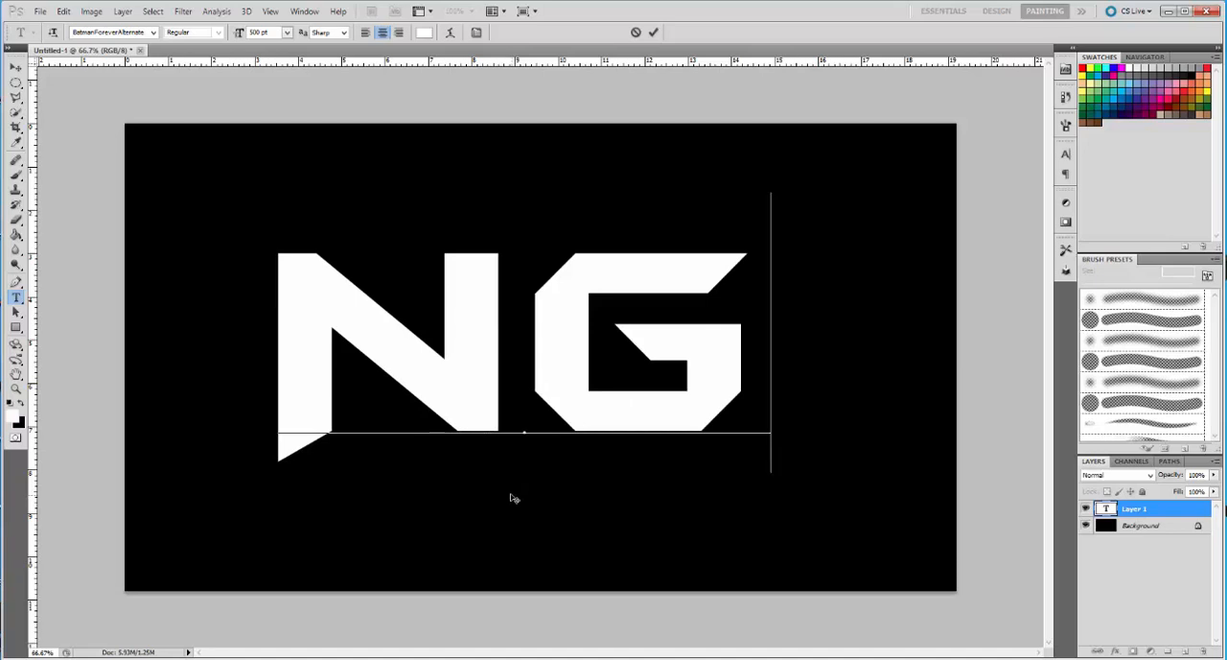
{"action": "left_click_drag", "start_coordinate": [528, 496], "coordinate": [560, 489]}
{"action": "left_click_drag", "start_coordinate": [556, 494], "coordinate": [553, 498]}
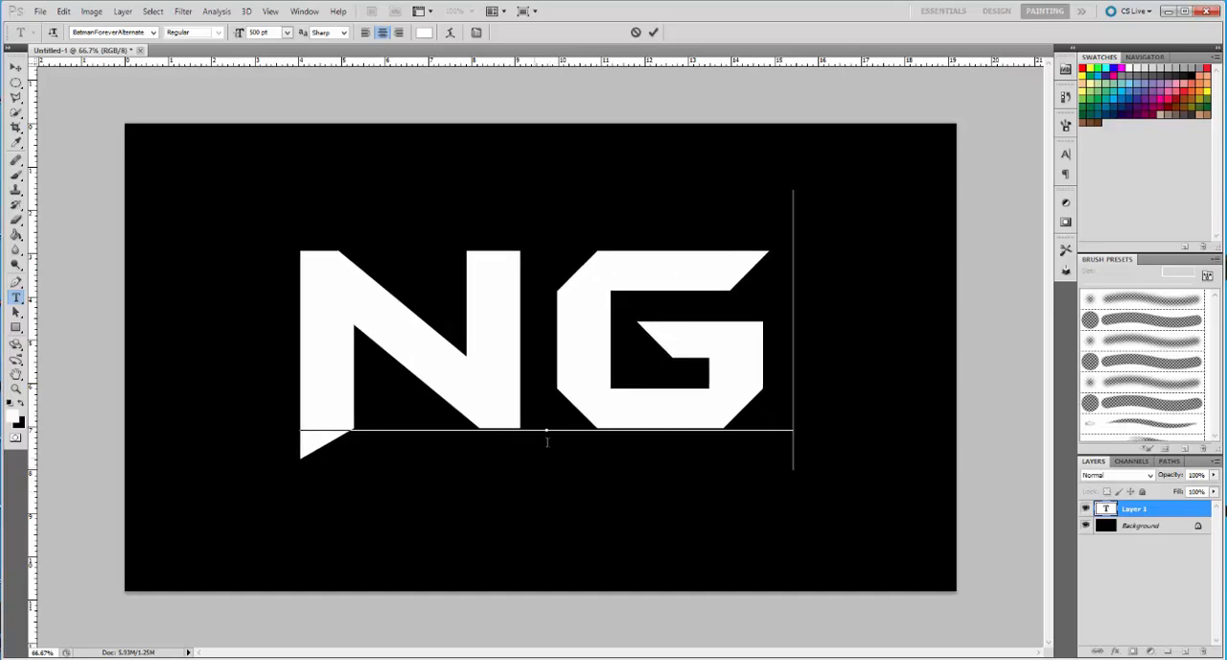
{"action": "left_click", "coordinate": [653, 32]}
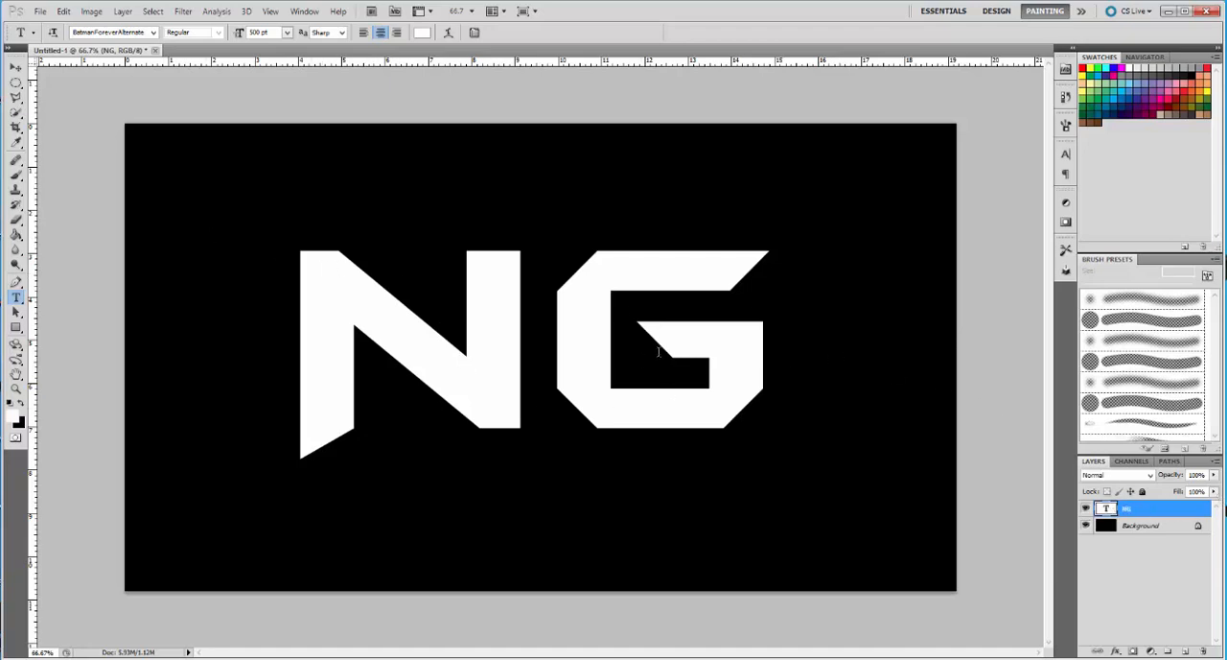
Open the layer style of the NG text layer and enable Bevel and Emboss with its settings shown
{"action": "left_click", "coordinate": [1117, 653]}
{"action": "left_click", "coordinate": [1098, 622]}
{"action": "double_click", "coordinate": [1158, 511]}
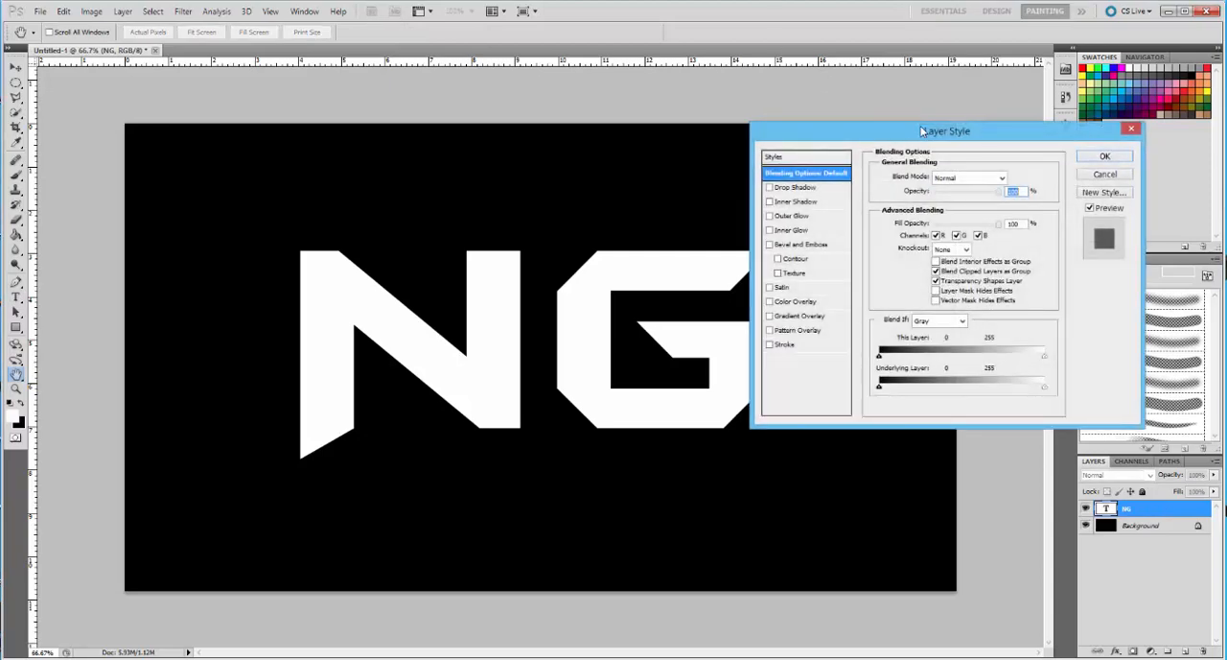
{"action": "left_click_drag", "start_coordinate": [922, 136], "coordinate": [730, 106]}
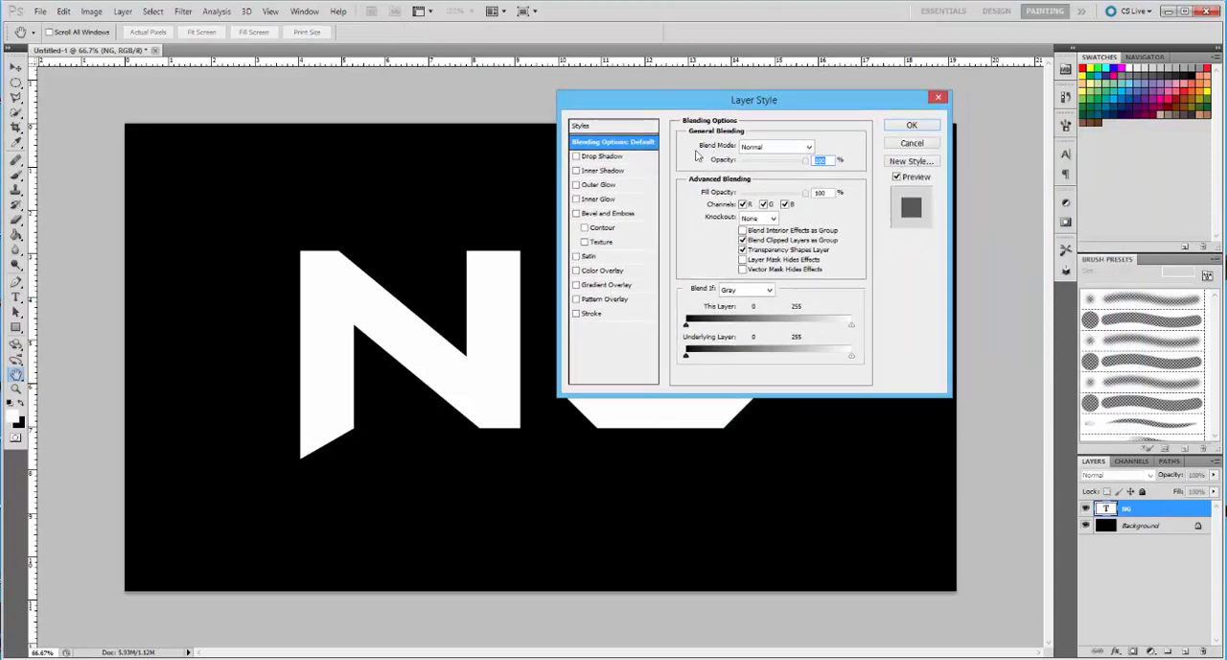
{"action": "left_click", "coordinate": [577, 213]}
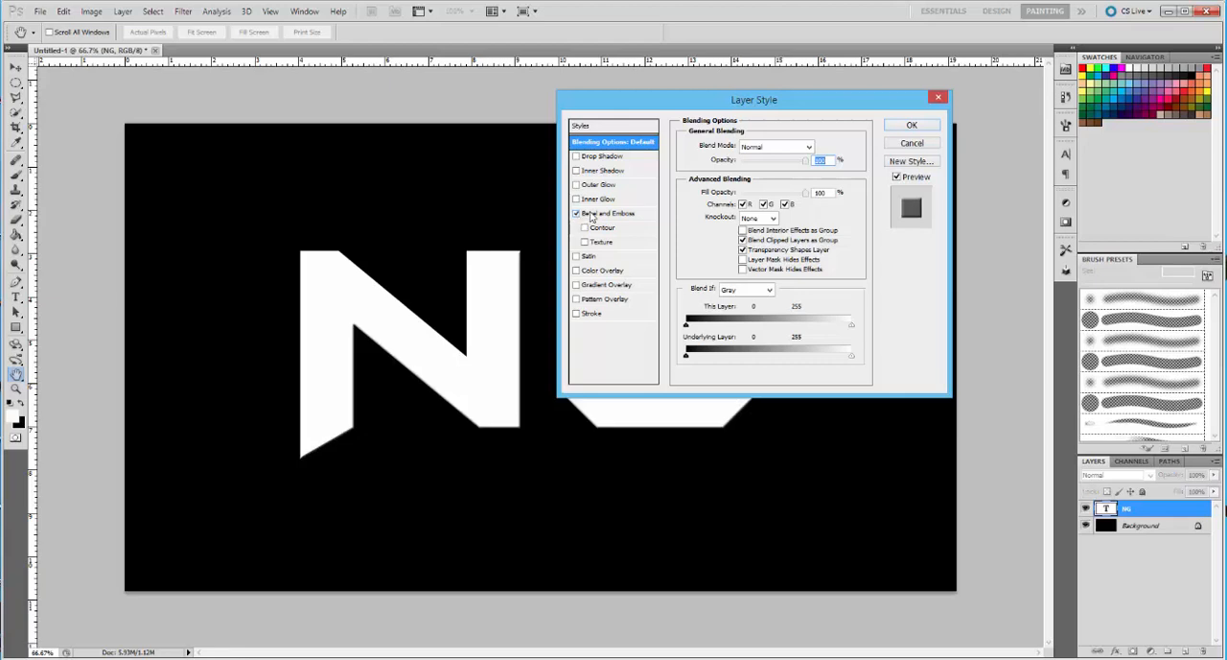
{"action": "left_click", "coordinate": [604, 214]}
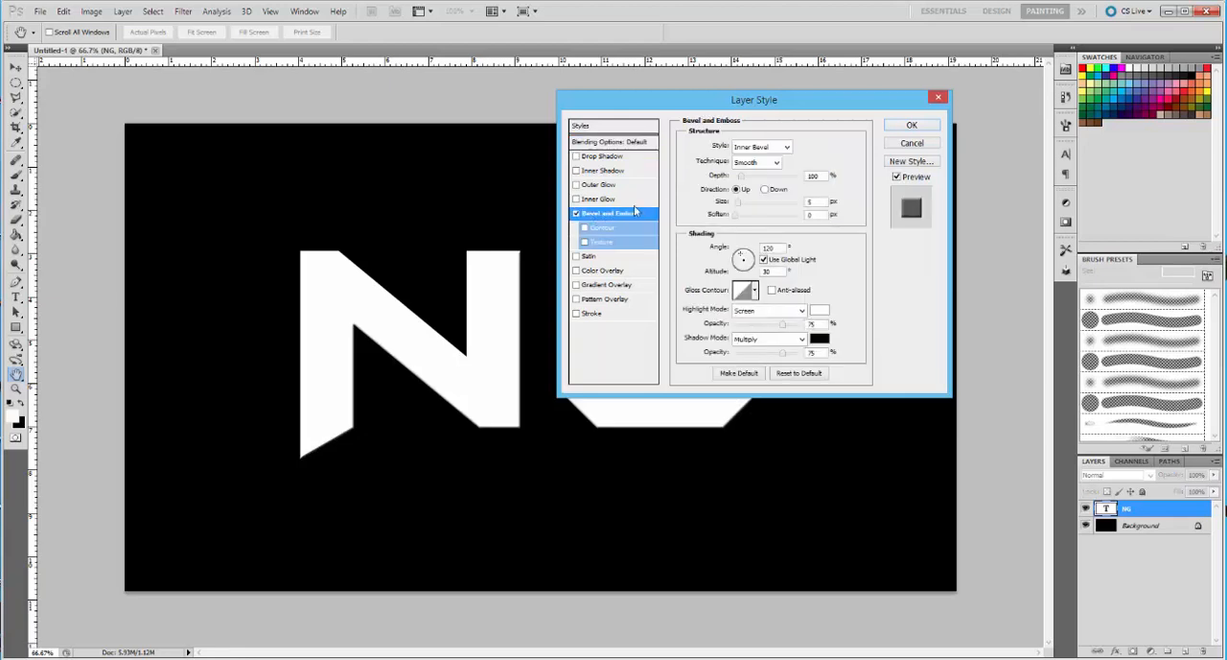
Set the bevel technique to Chisel Hard, size 9 px and soften 6 px, with the Ring gloss contour
{"action": "left_click", "coordinate": [777, 162]}
{"action": "left_click", "coordinate": [750, 185]}
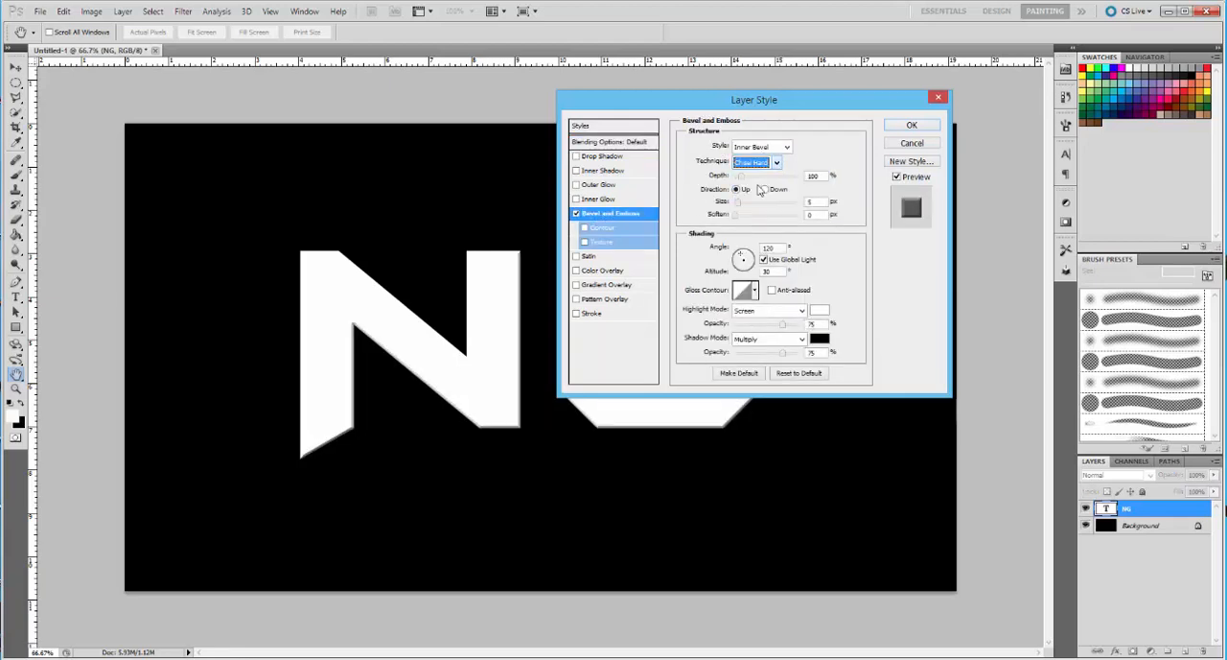
{"action": "key", "text": "Tab"}
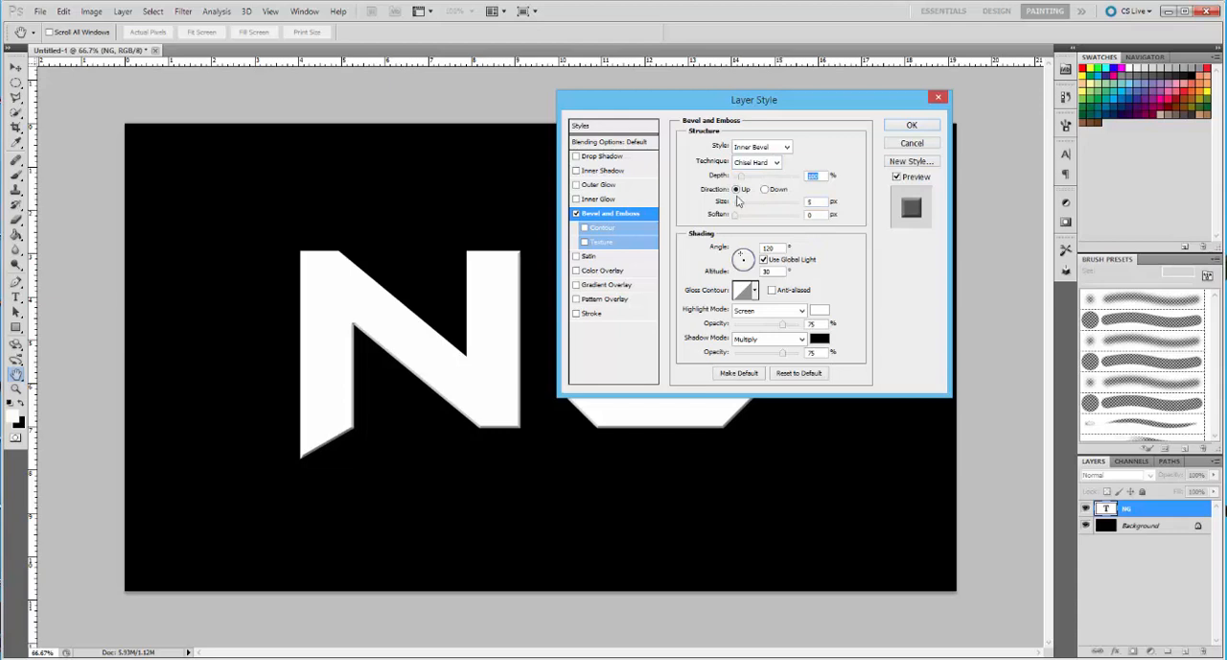
{"action": "left_click", "coordinate": [814, 202]}
{"action": "type", "text": "9"}
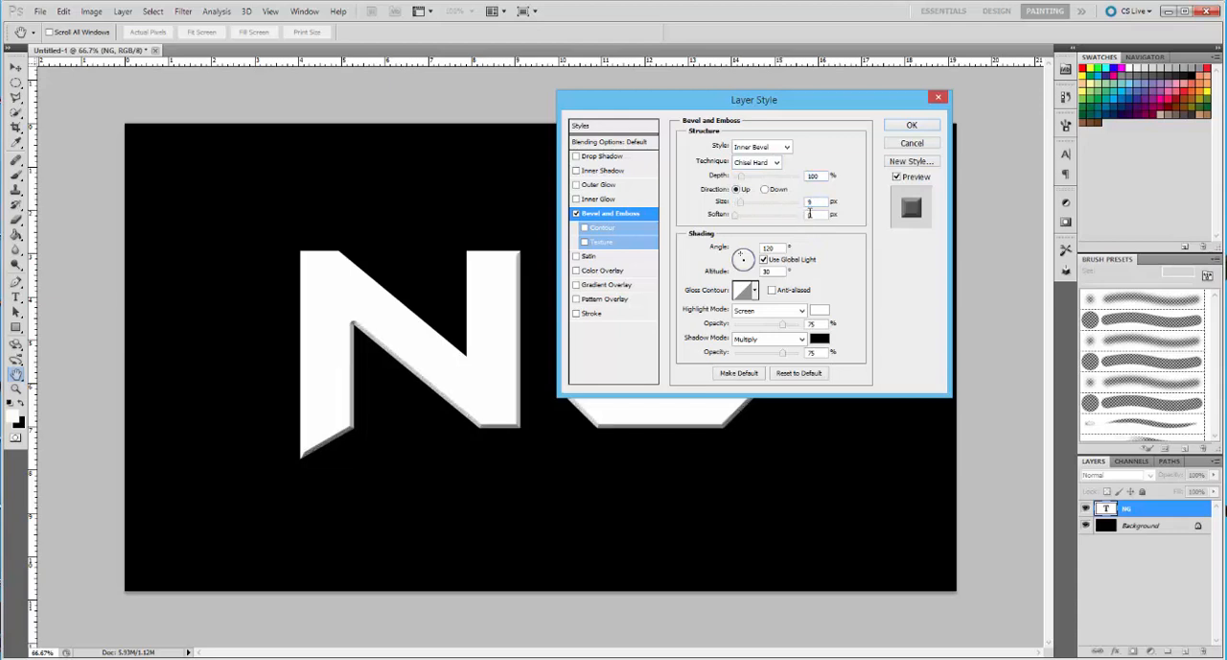
{"action": "key", "text": "Tab"}
{"action": "type", "text": "6"}
{"action": "left_click", "coordinate": [756, 290]}
{"action": "left_click", "coordinate": [705, 340]}
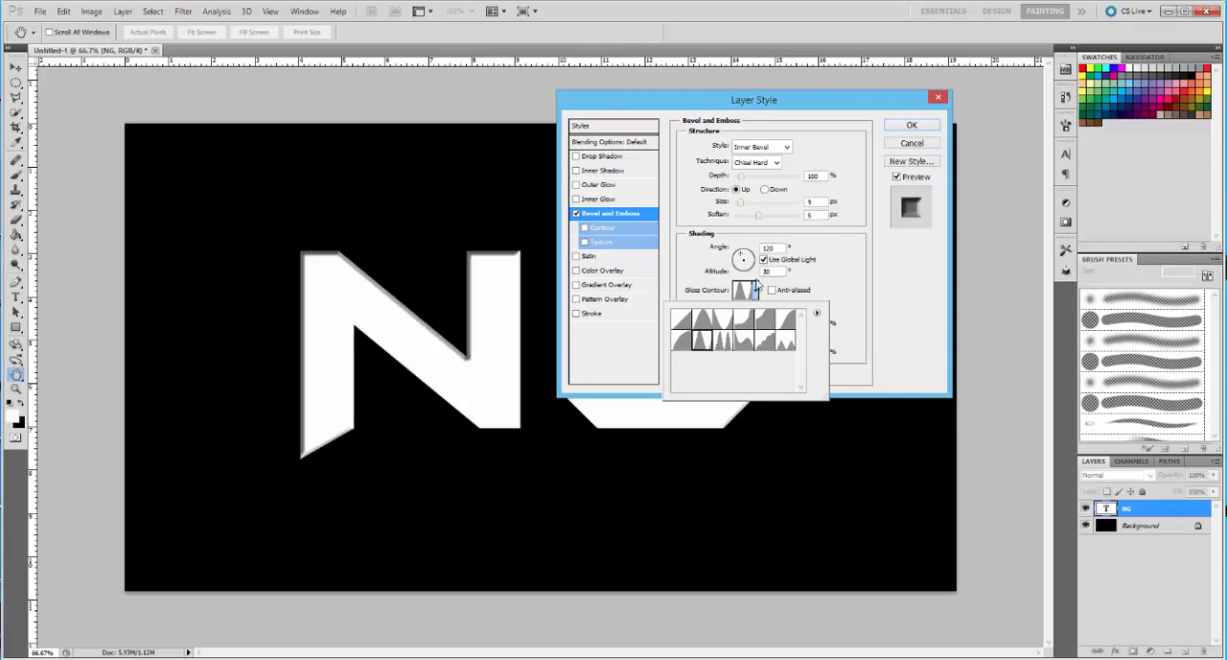
Re-enter the bevel size as 9 px and readjust the soften amount
{"action": "left_click", "coordinate": [807, 204]}
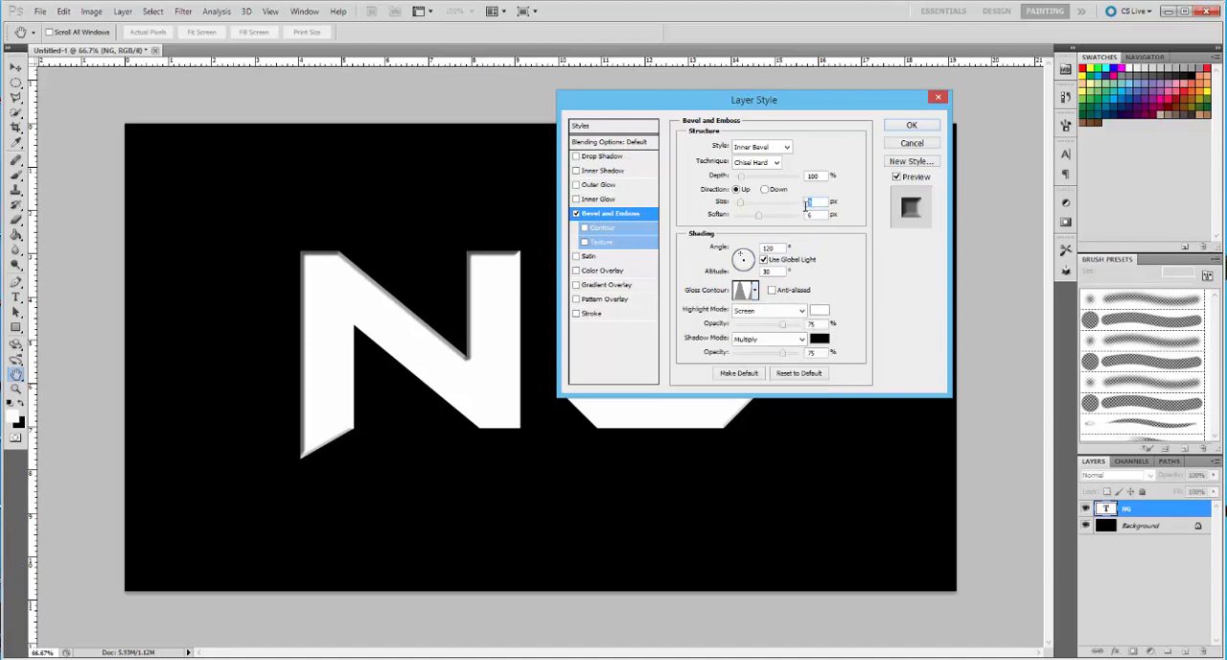
{"action": "type", "text": "10"}
{"action": "key", "text": "BackSpace"}
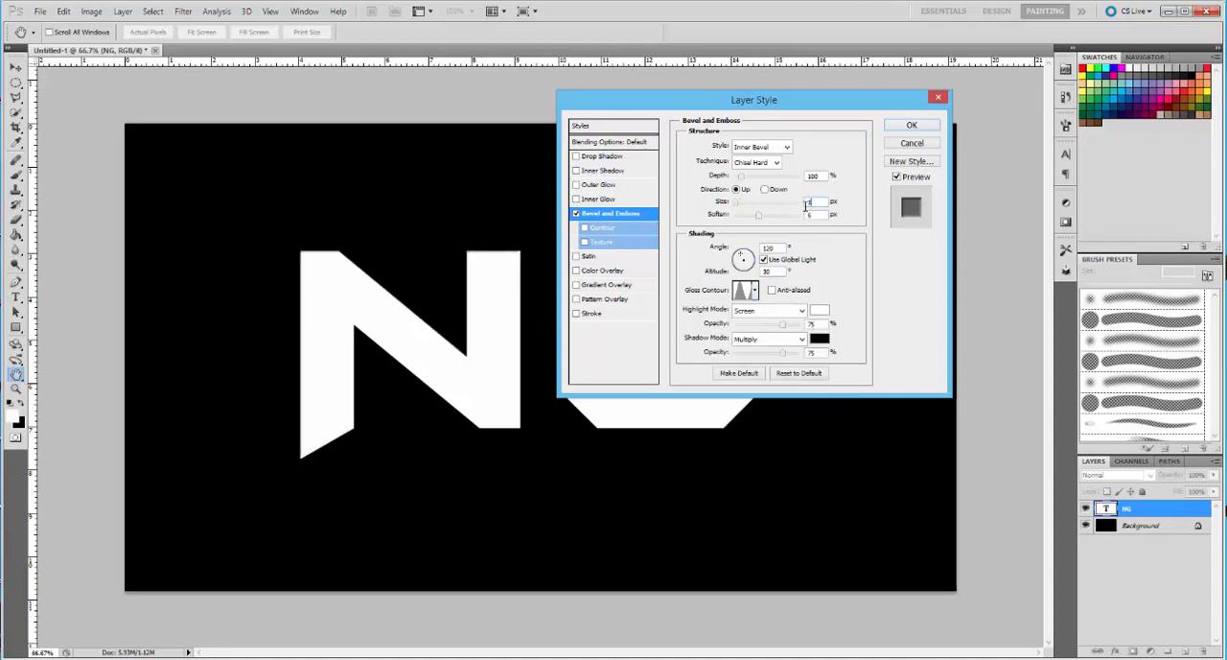
{"action": "key", "text": "BackSpace"}
{"action": "type", "text": "9"}
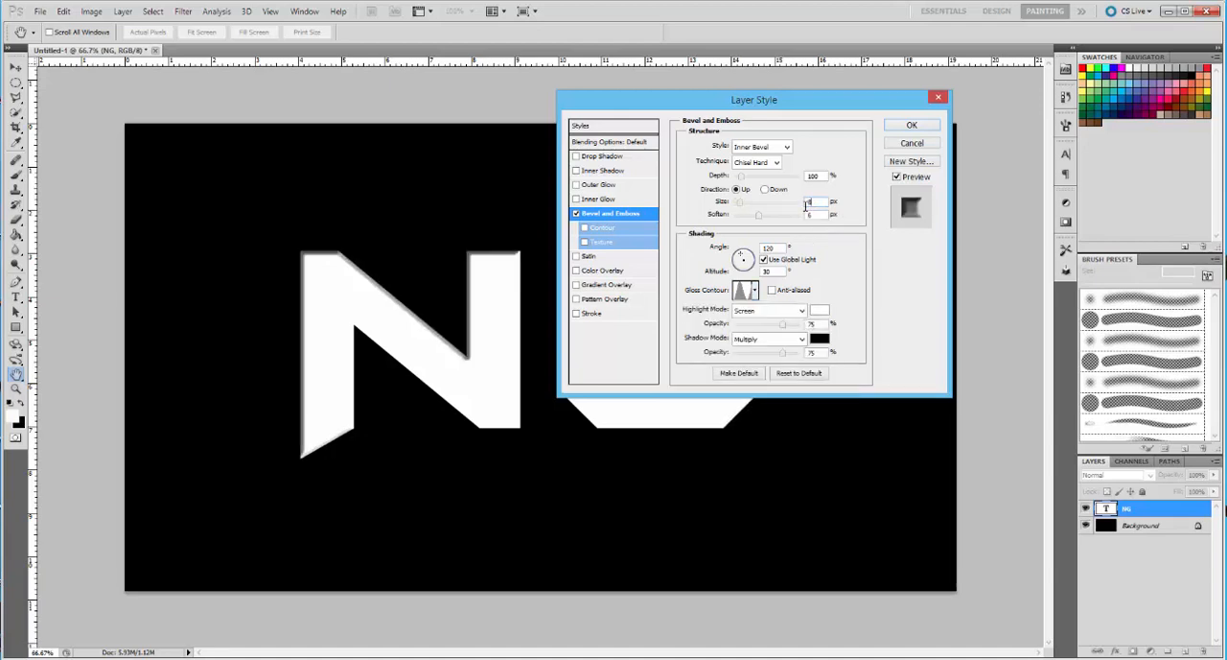
{"action": "type", "text": "9"}
{"action": "mouse_move", "coordinate": [805, 204]}
{"action": "left_mouse_down"}
{"action": "mouse_move", "coordinate": [863, 199]}
{"action": "mouse_move", "coordinate": [793, 215]}
{"action": "left_mouse_up"}
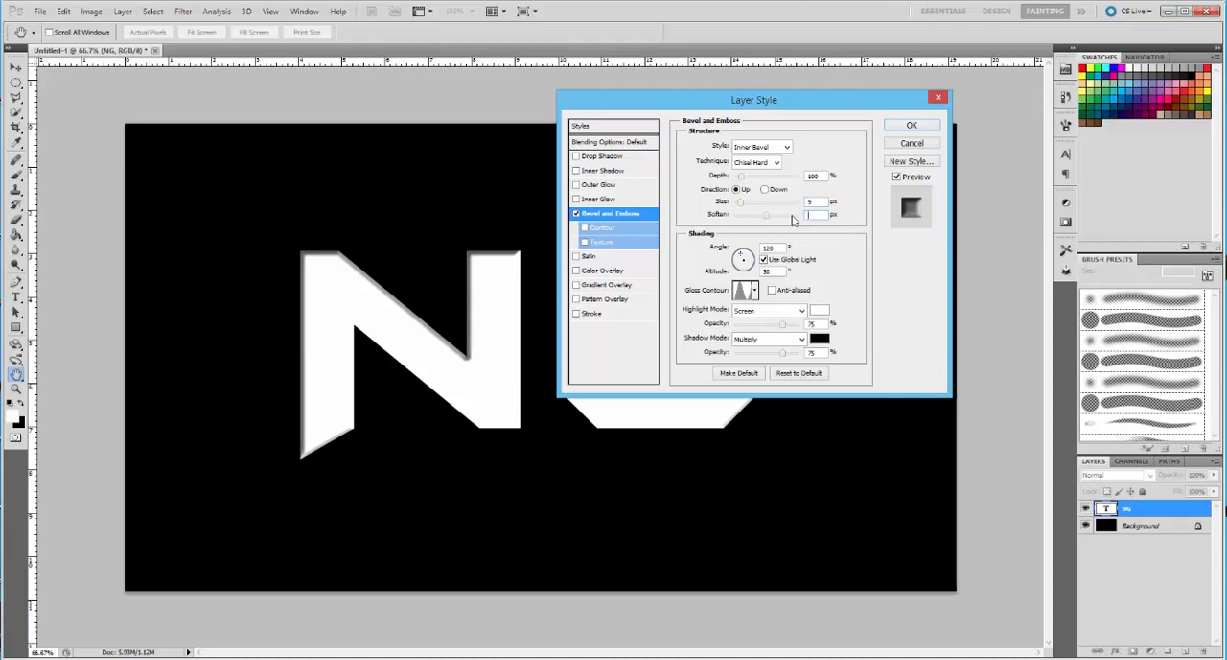
{"action": "key", "text": "Down"}
Enable the bevel's Contour option and add a linear black-to-white Gradient Overlay at 100% opacity and 90°
{"action": "left_click", "coordinate": [585, 227]}
{"action": "left_click", "coordinate": [628, 228]}
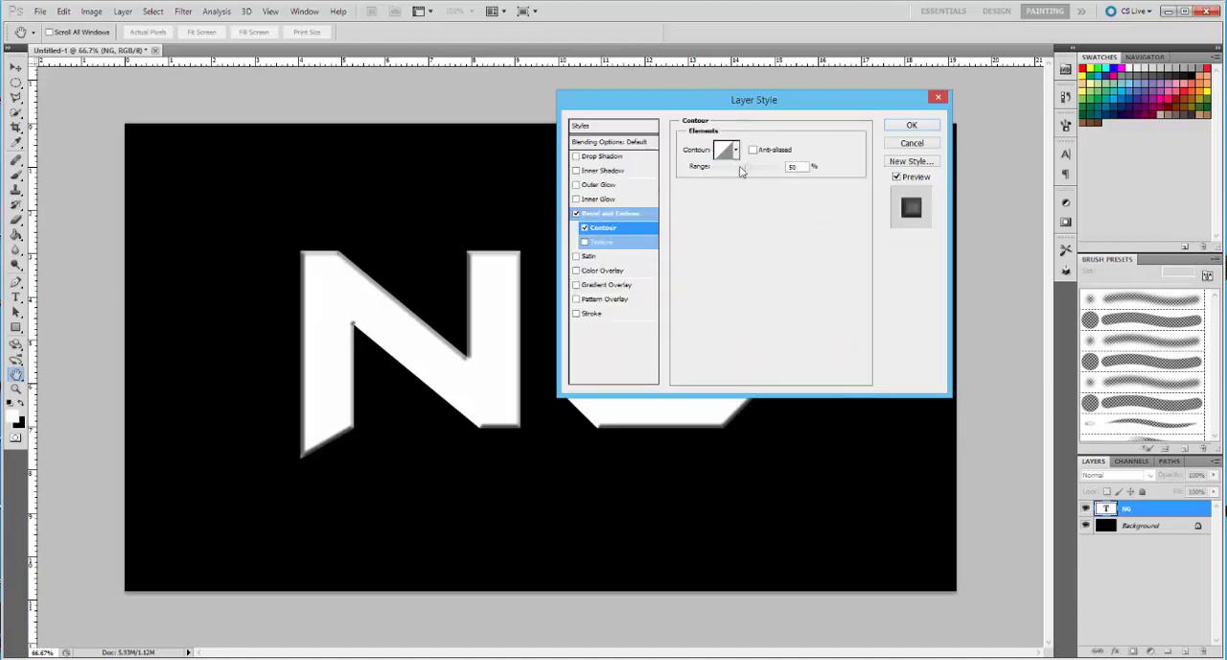
{"action": "left_click", "coordinate": [587, 285]}
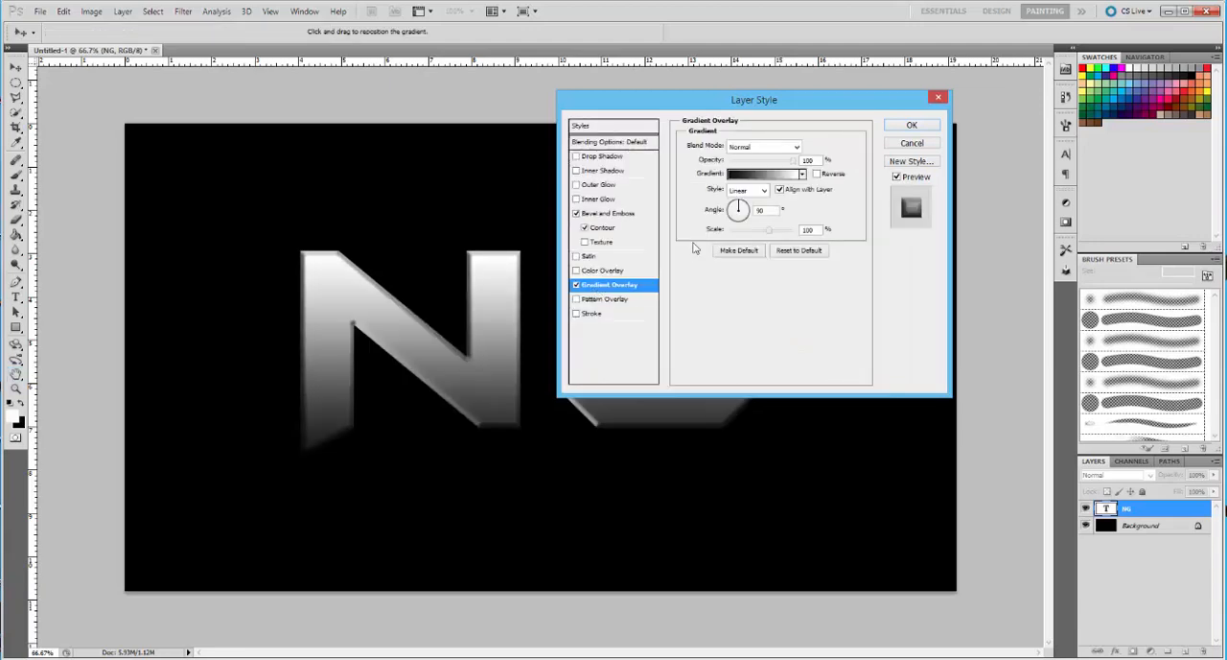
{"action": "left_click", "coordinate": [803, 174]}
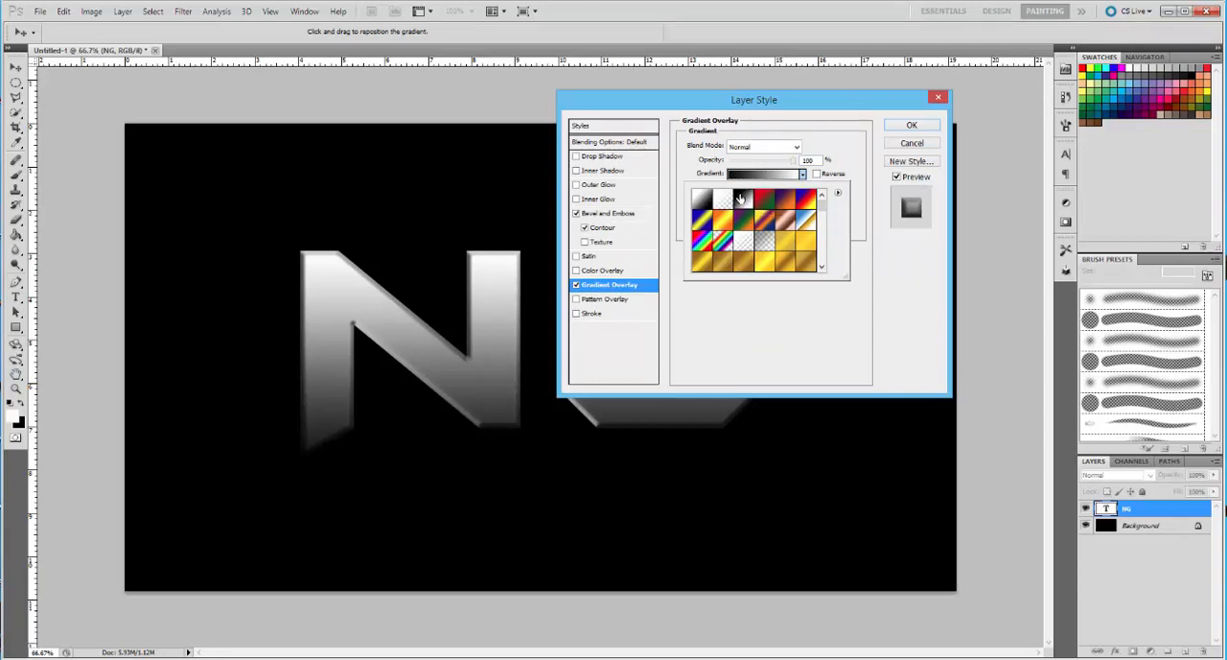
{"action": "left_click", "coordinate": [803, 174]}
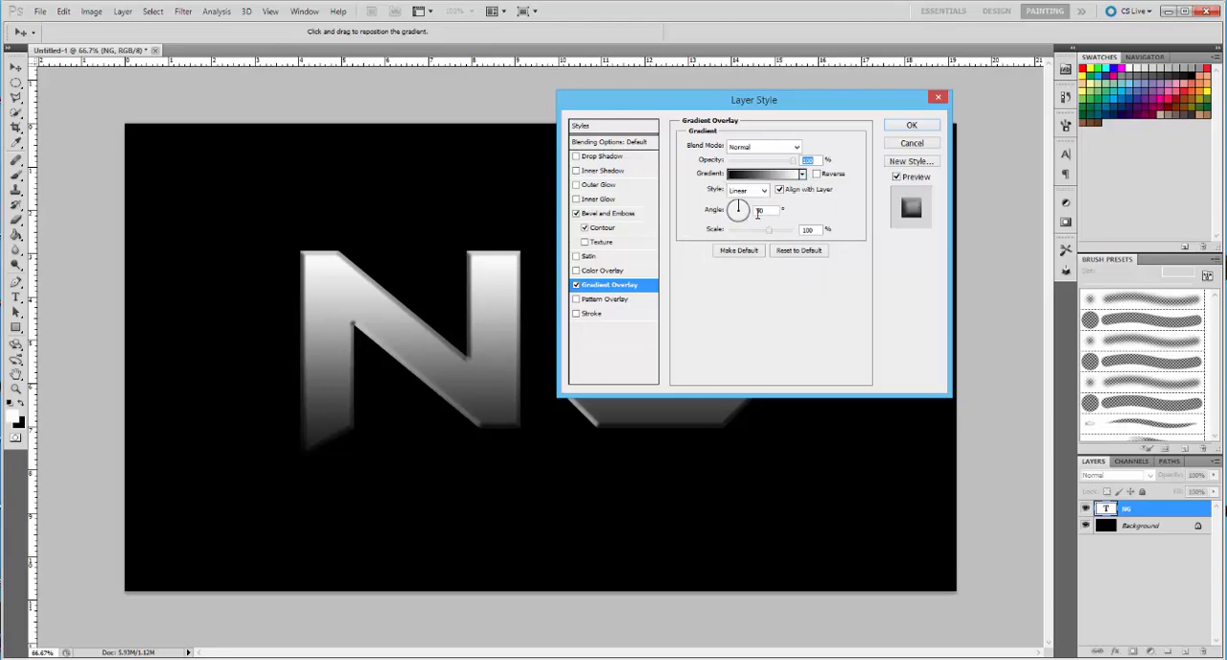
Try a Pattern Overlay on the NG text, switch it off again and return to the Gradient Overlay settings
{"action": "left_click", "coordinate": [576, 285]}
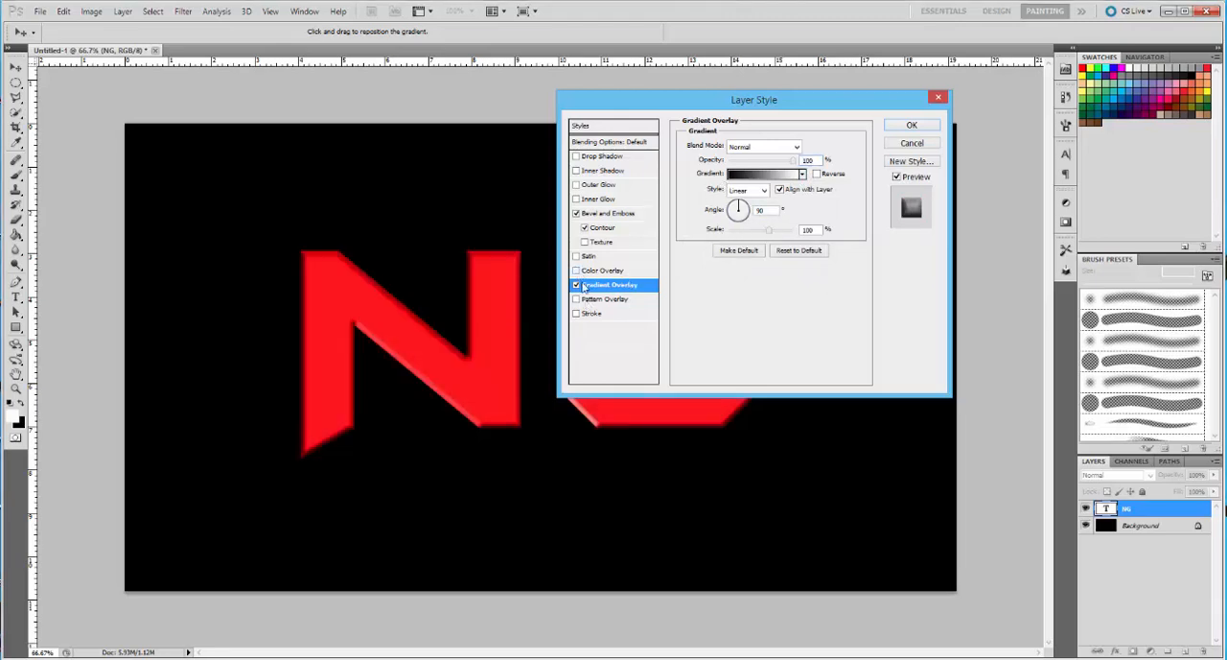
{"action": "left_click", "coordinate": [602, 302]}
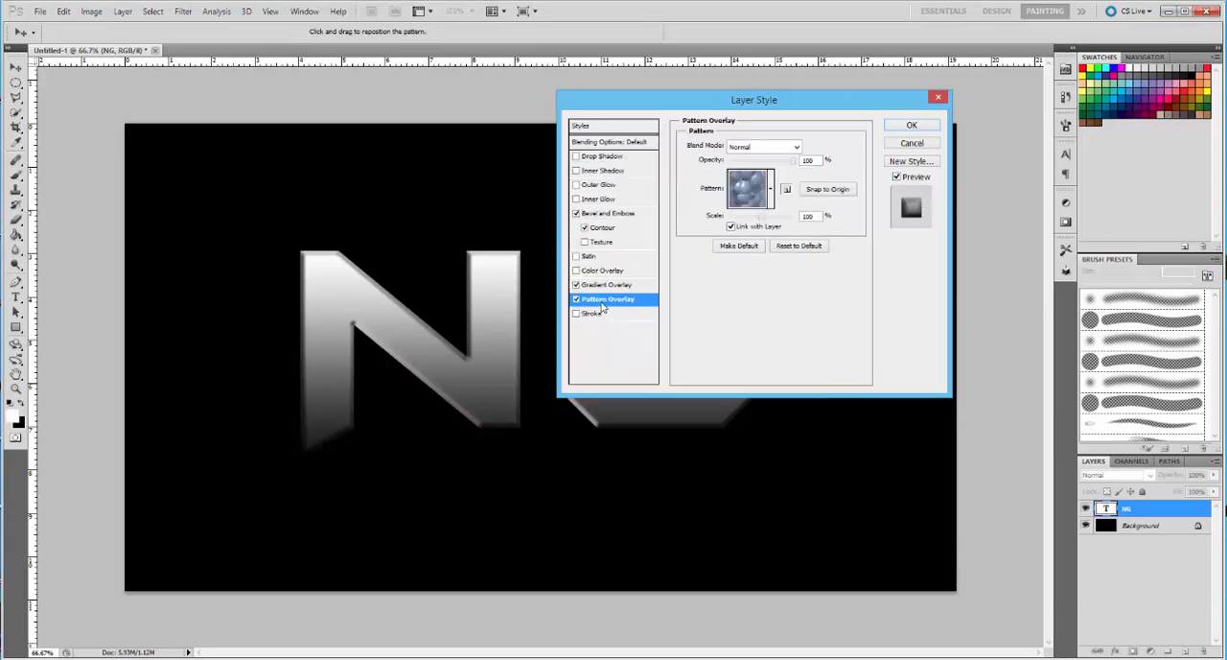
{"action": "left_click", "coordinate": [578, 301]}
{"action": "left_click", "coordinate": [602, 285]}
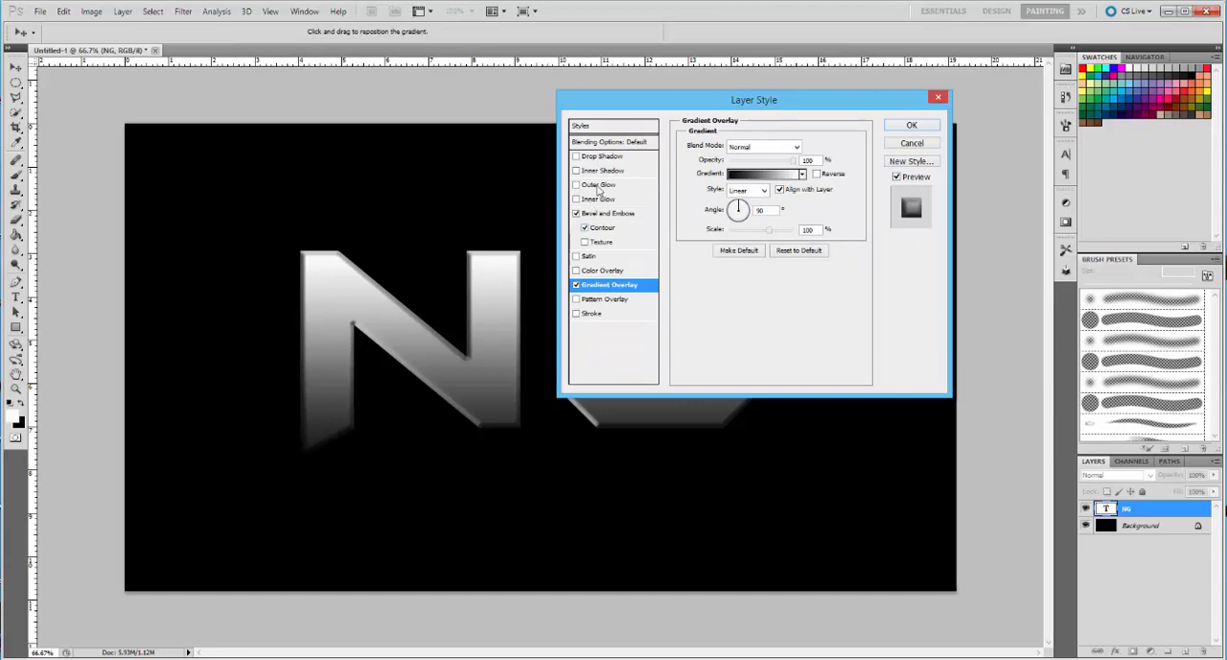
Add a Drop Shadow with distance 7 px, spread 8% and size 9 px, and apply the layer style
{"action": "left_click", "coordinate": [604, 158]}
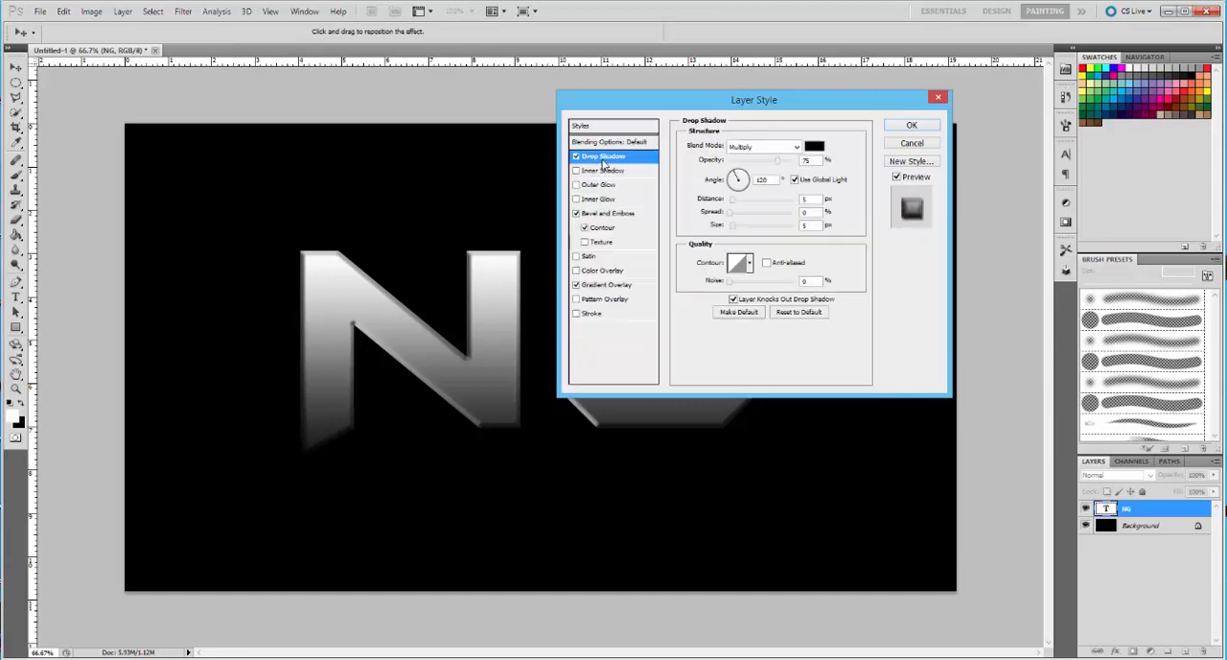
{"action": "double_click", "coordinate": [816, 226]}
{"action": "left_click_drag", "start_coordinate": [817, 212], "coordinate": [796, 213]}
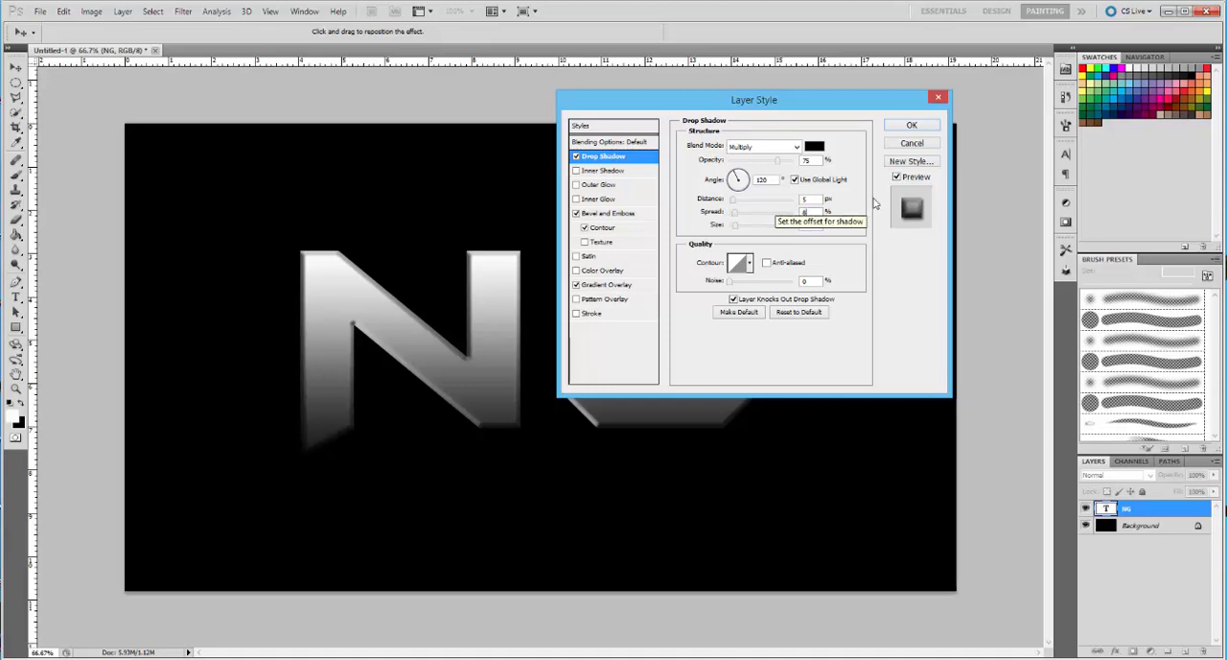
{"action": "left_click_drag", "start_coordinate": [802, 198], "coordinate": [784, 196]}
{"action": "type", "text": "7"}
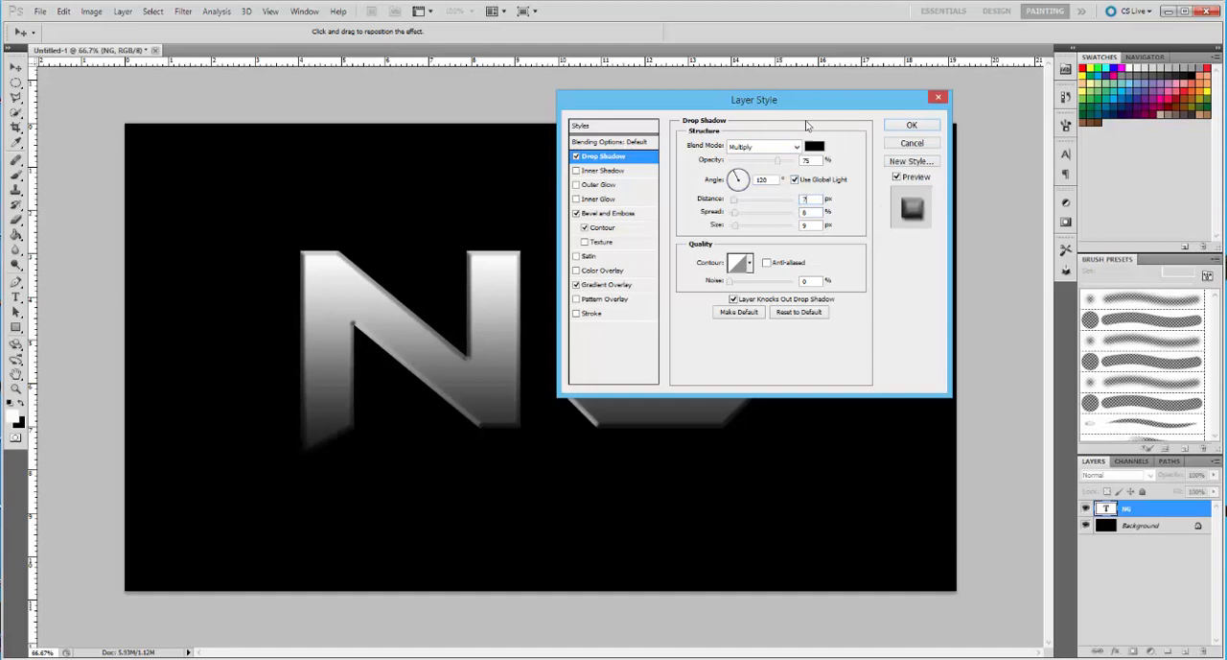
{"action": "left_click", "coordinate": [913, 127]}
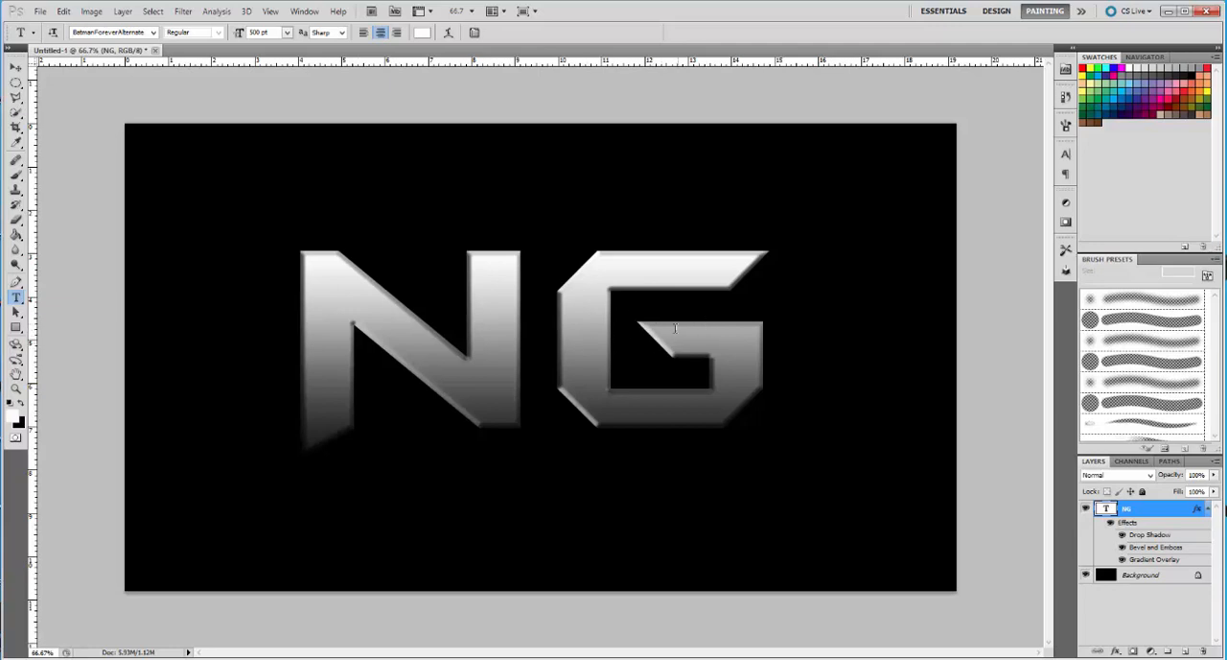
Collapse the NG layer's effects list and open the Lighting Effects filter for the Background layer
{"action": "left_click", "coordinate": [1206, 509]}
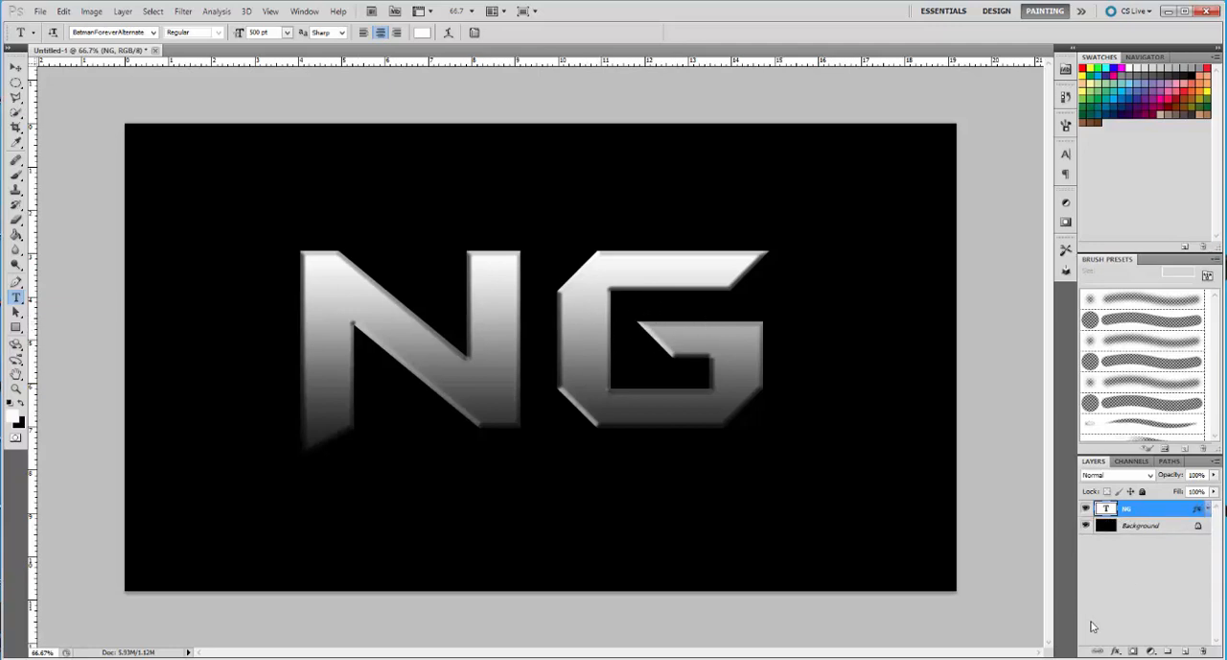
{"action": "left_click", "coordinate": [1151, 528]}
{"action": "left_click", "coordinate": [190, 12]}
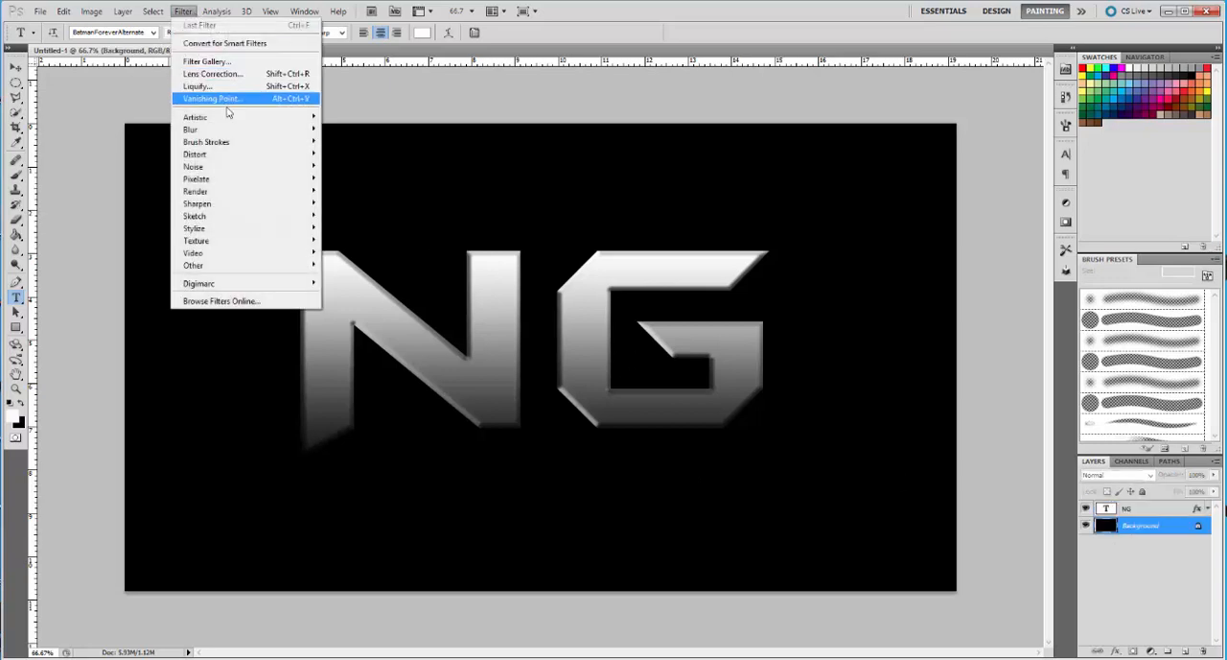
{"action": "mouse_move", "coordinate": [240, 191]}
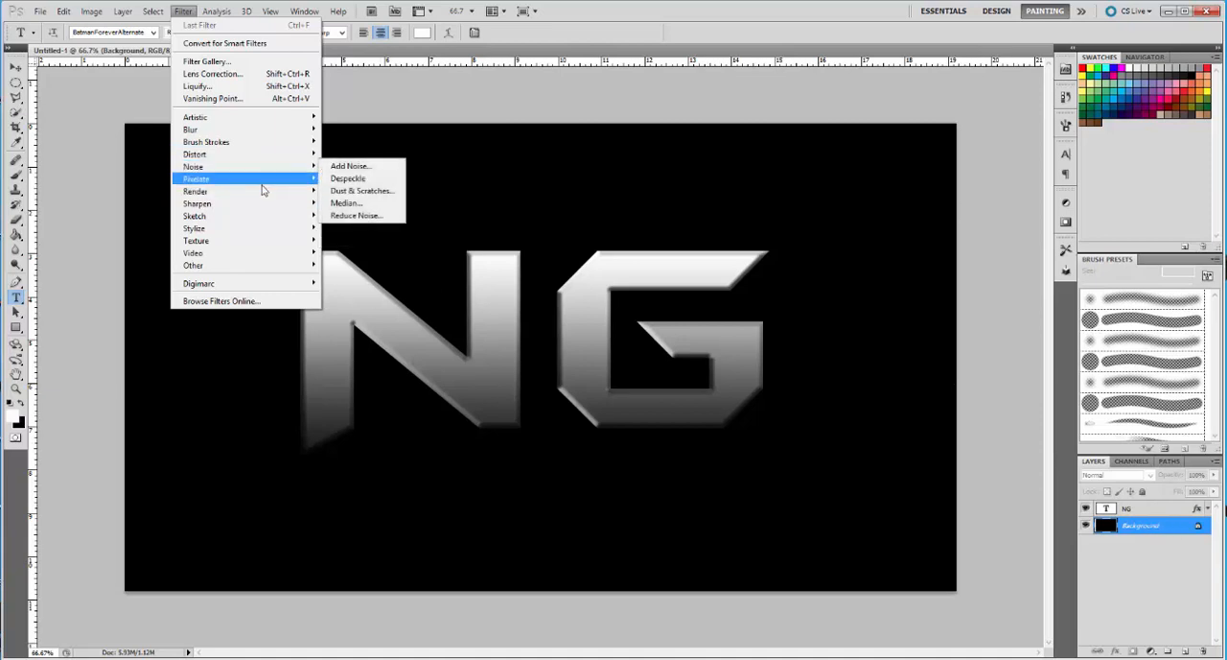
{"action": "mouse_move", "coordinate": [286, 194]}
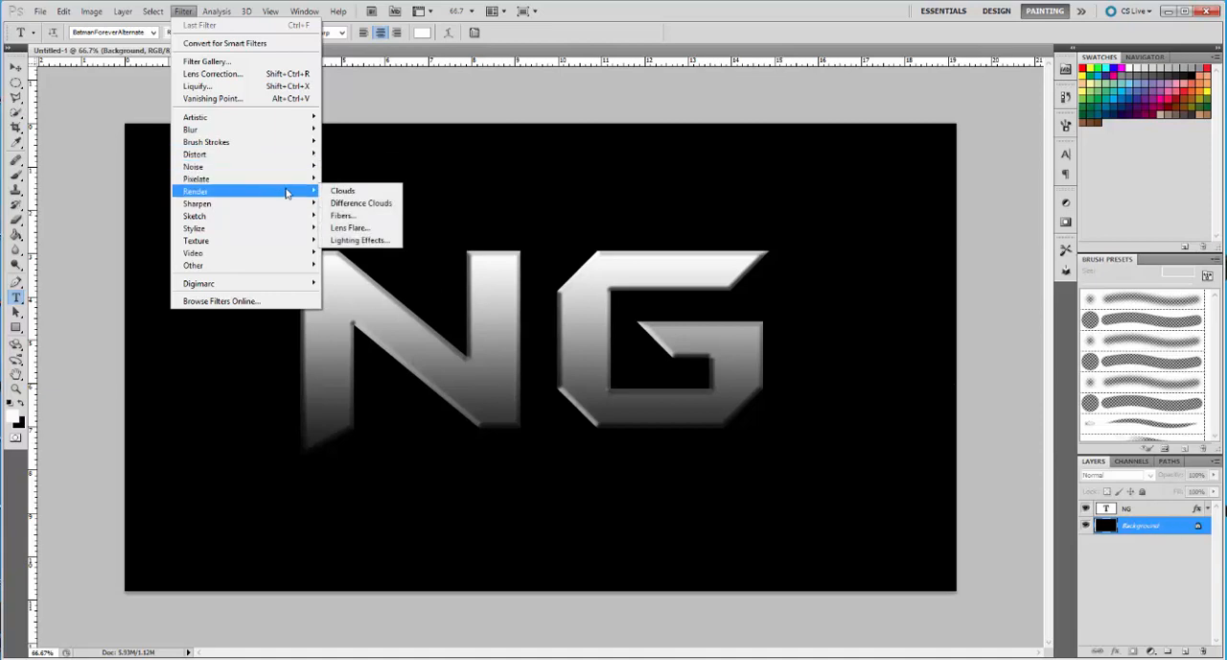
{"action": "left_click", "coordinate": [352, 240]}
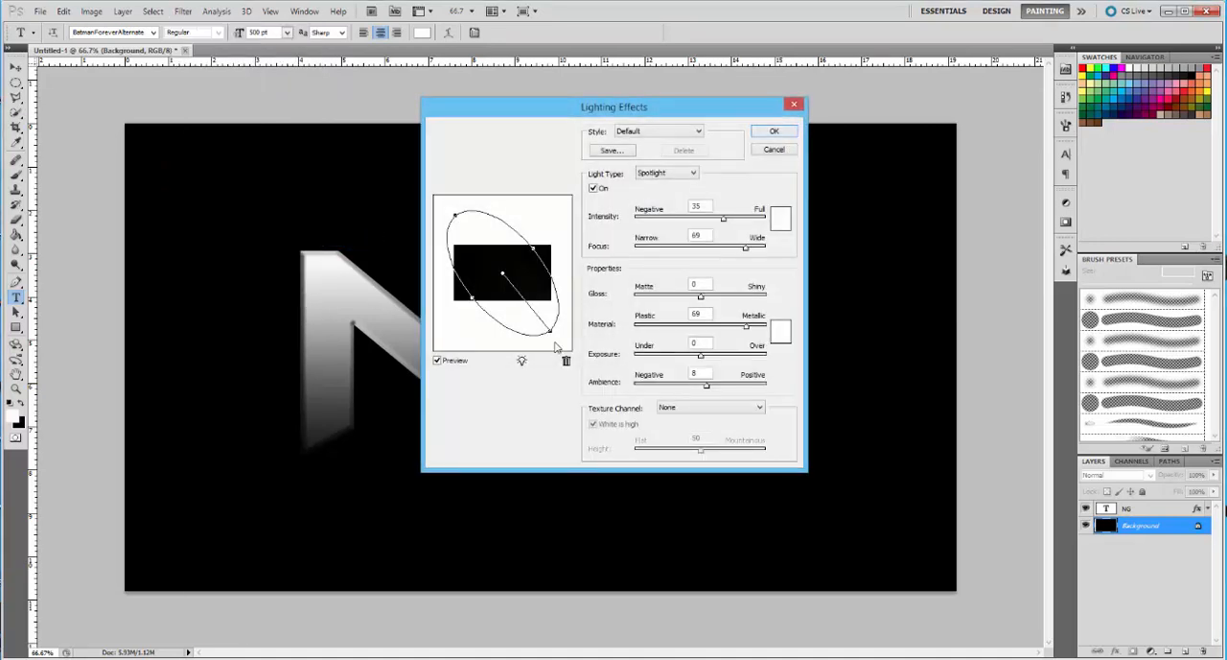
Reshape the spotlight into a near-circle surrounding the whole canvas, adjust the ambience and apply the lighting
{"action": "left_click_drag", "start_coordinate": [555, 337], "coordinate": [502, 350]}
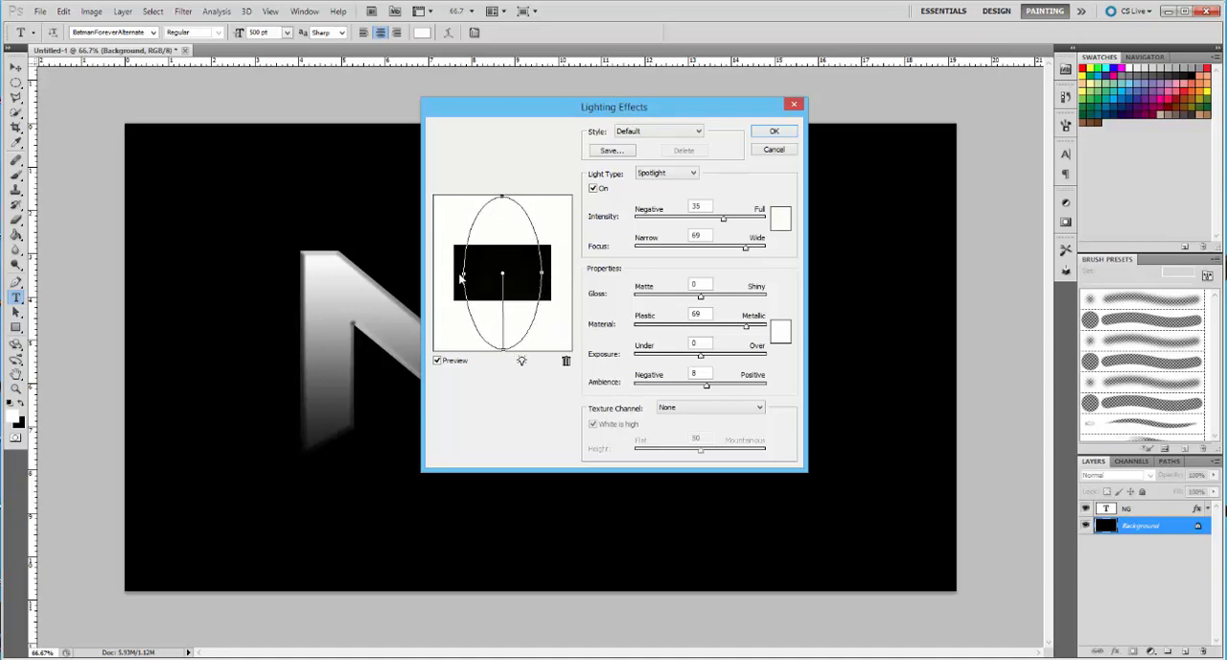
{"action": "left_click_drag", "start_coordinate": [464, 276], "coordinate": [443, 277]}
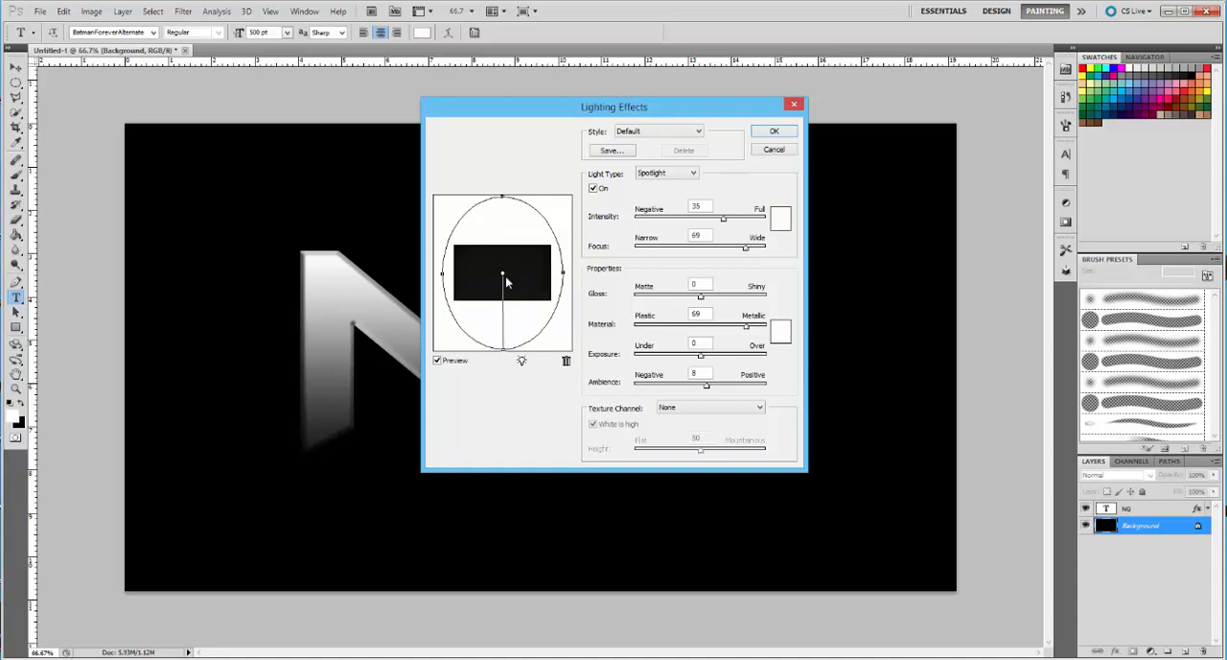
{"action": "mouse_move", "coordinate": [503, 201]}
{"action": "left_mouse_down"}
{"action": "mouse_move", "coordinate": [502, 182]}
{"action": "mouse_move", "coordinate": [504, 222]}
{"action": "left_mouse_up"}
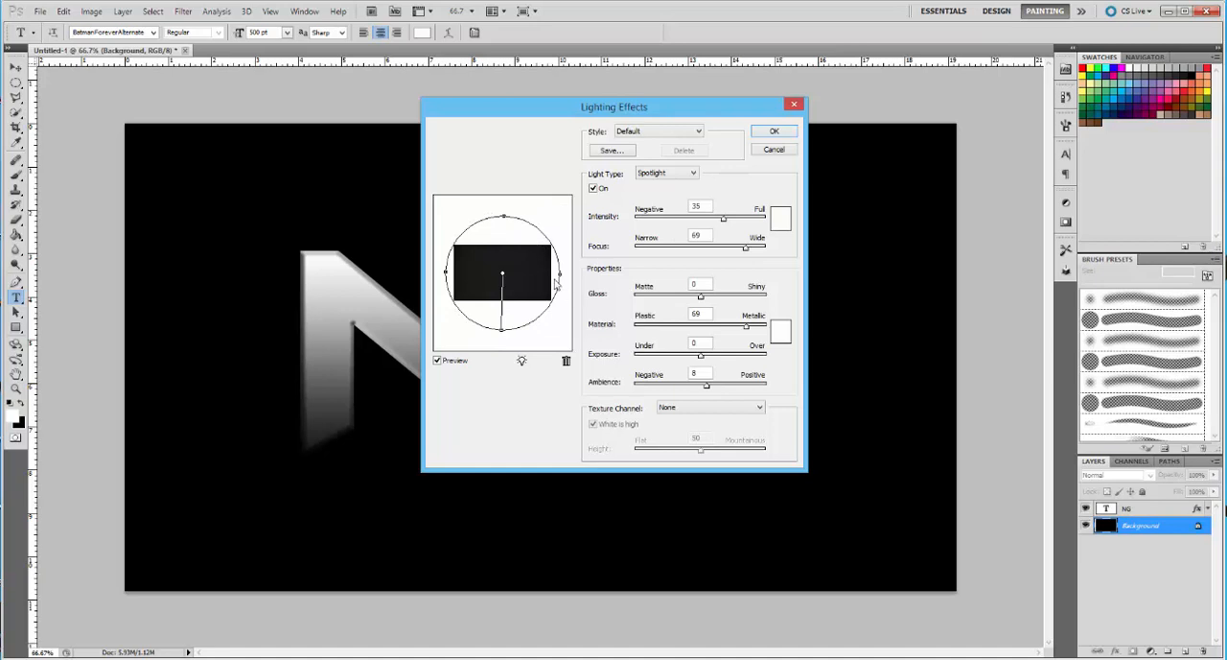
{"action": "left_click_drag", "start_coordinate": [561, 279], "coordinate": [565, 280]}
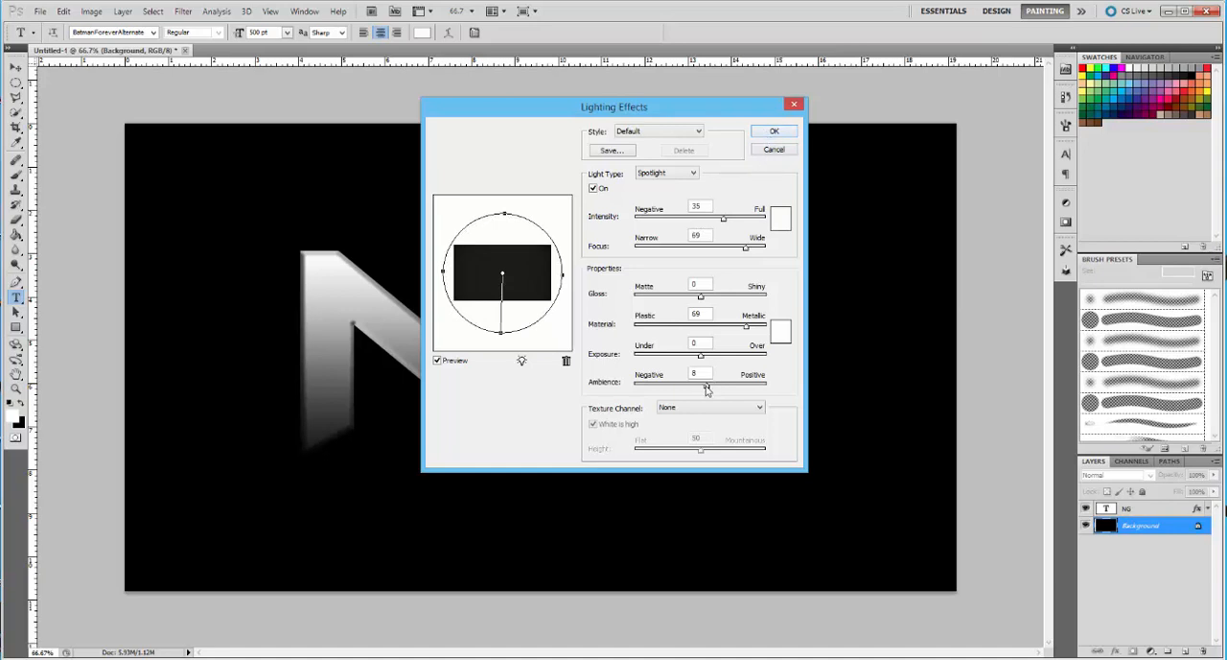
{"action": "left_click_drag", "start_coordinate": [706, 388], "coordinate": [658, 387]}
{"action": "left_click", "coordinate": [775, 131]}
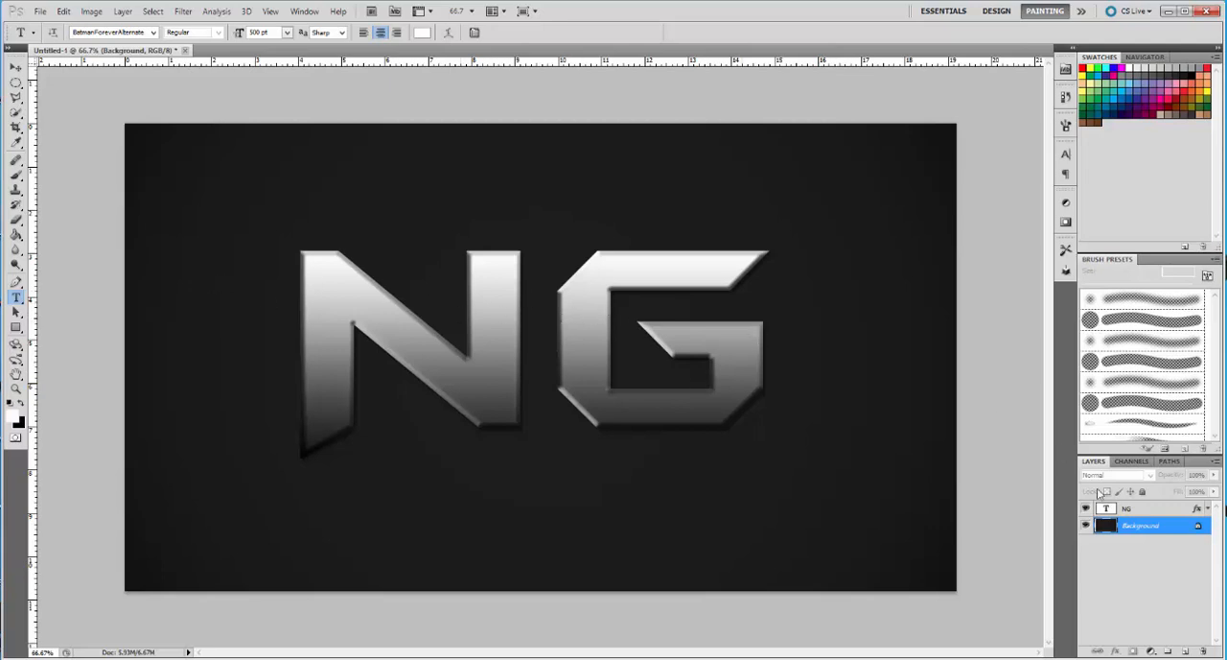
Choose the Polygonal Lasso tool and rasterize the NG text layer
{"action": "left_click", "coordinate": [1130, 508]}
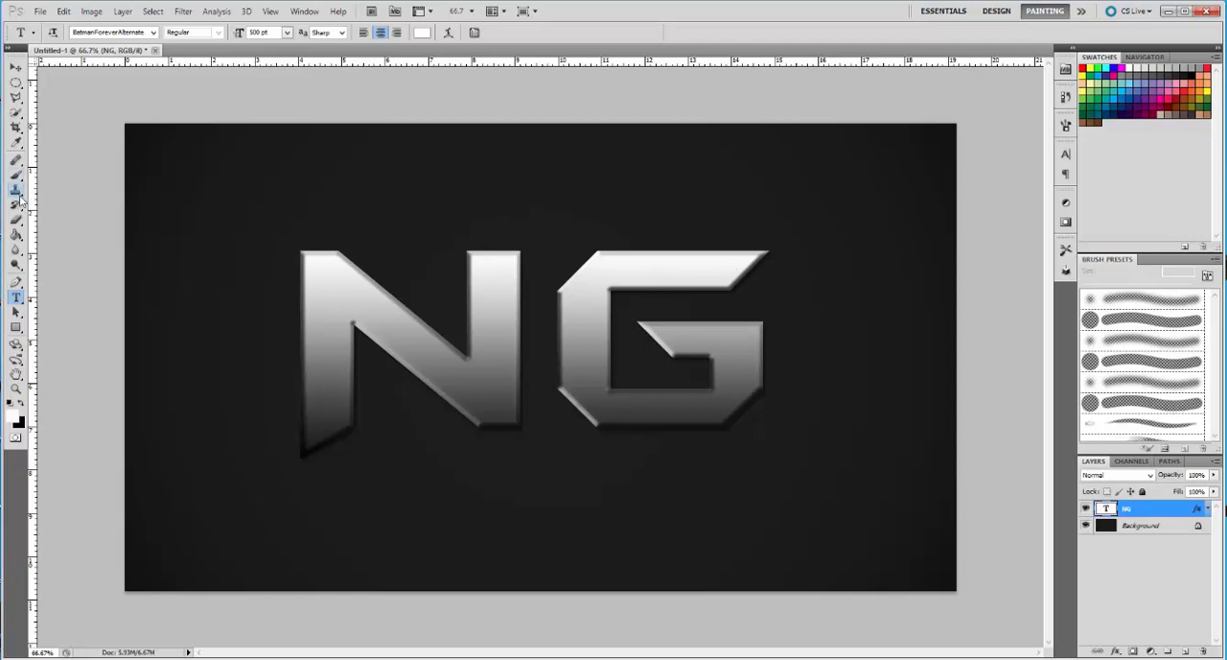
{"action": "left_click", "coordinate": [16, 100]}
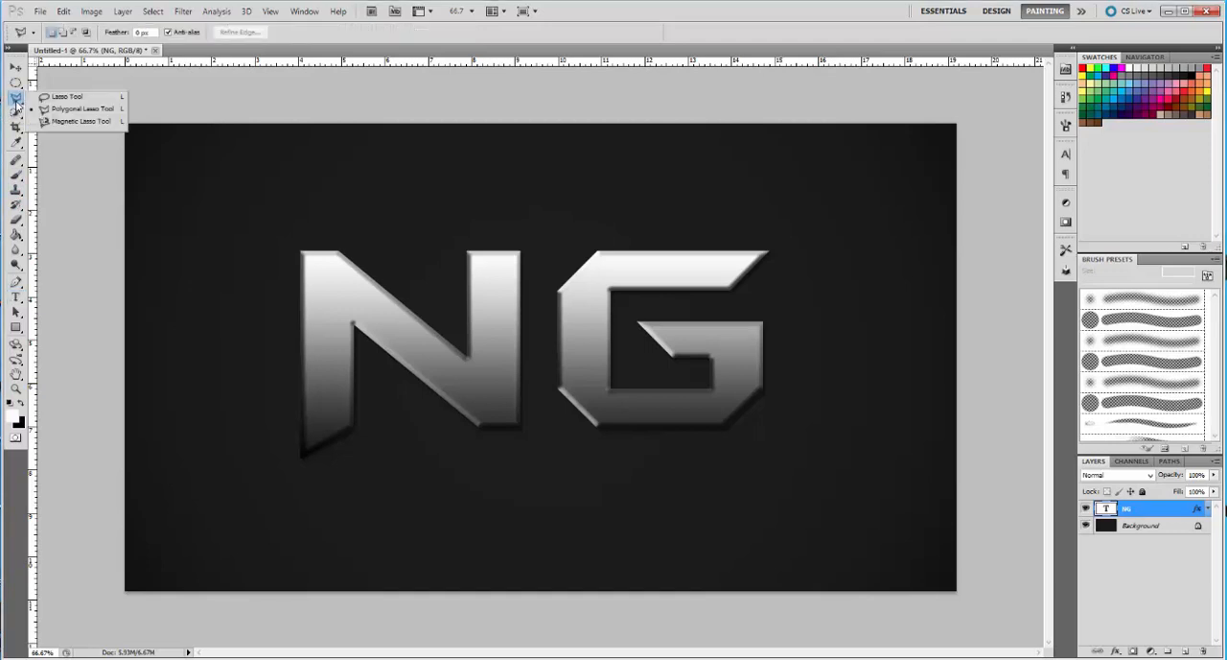
{"action": "left_click", "coordinate": [62, 111]}
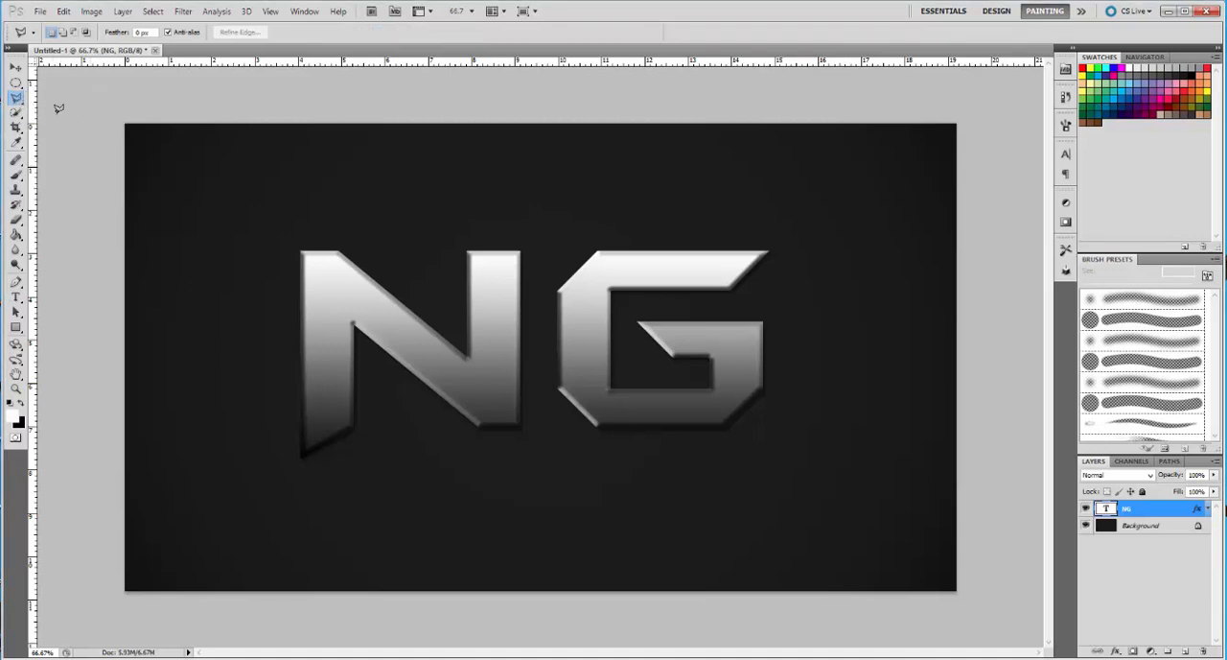
{"action": "right_click", "coordinate": [1135, 511]}
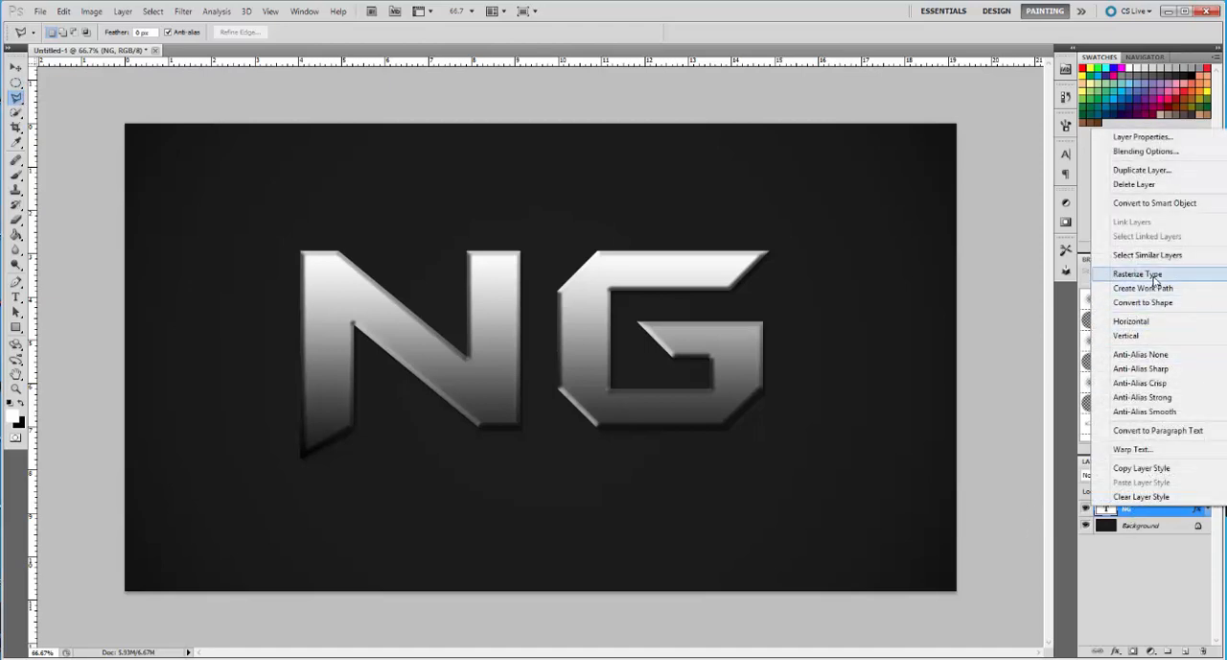
{"action": "left_click", "coordinate": [1156, 276]}
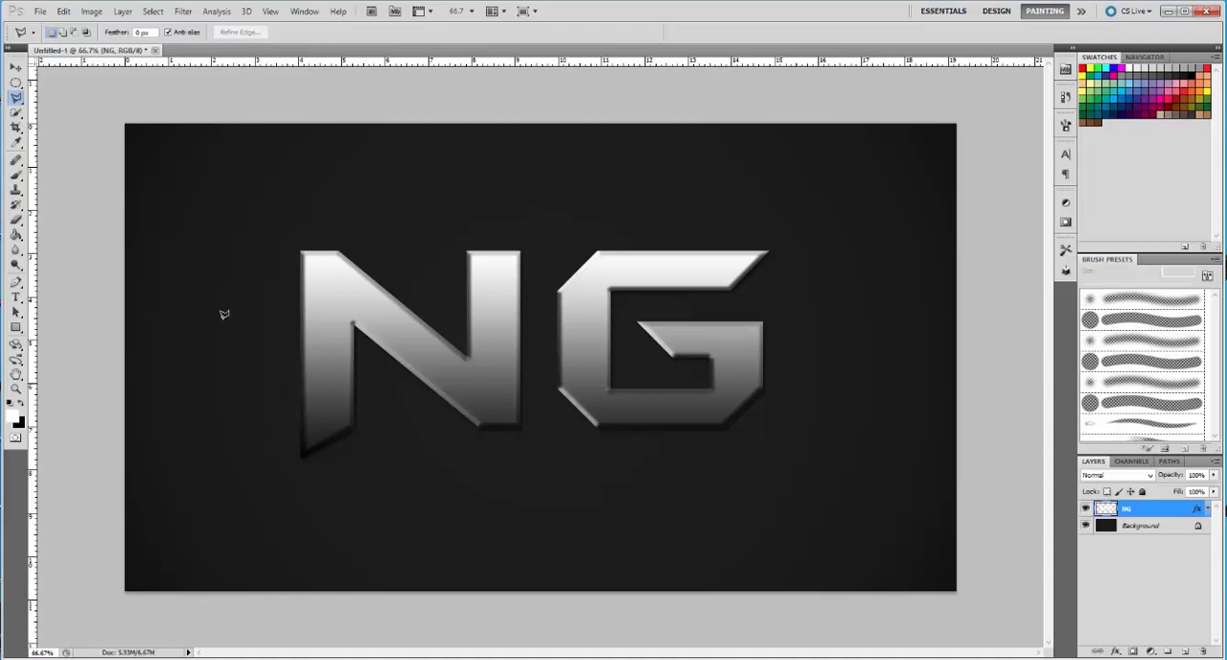
Try a triangular Polygonal Lasso selection cutting into the N's left stem, and deselect it
{"action": "left_click", "coordinate": [272, 280]}
{"action": "left_click", "coordinate": [325, 334]}
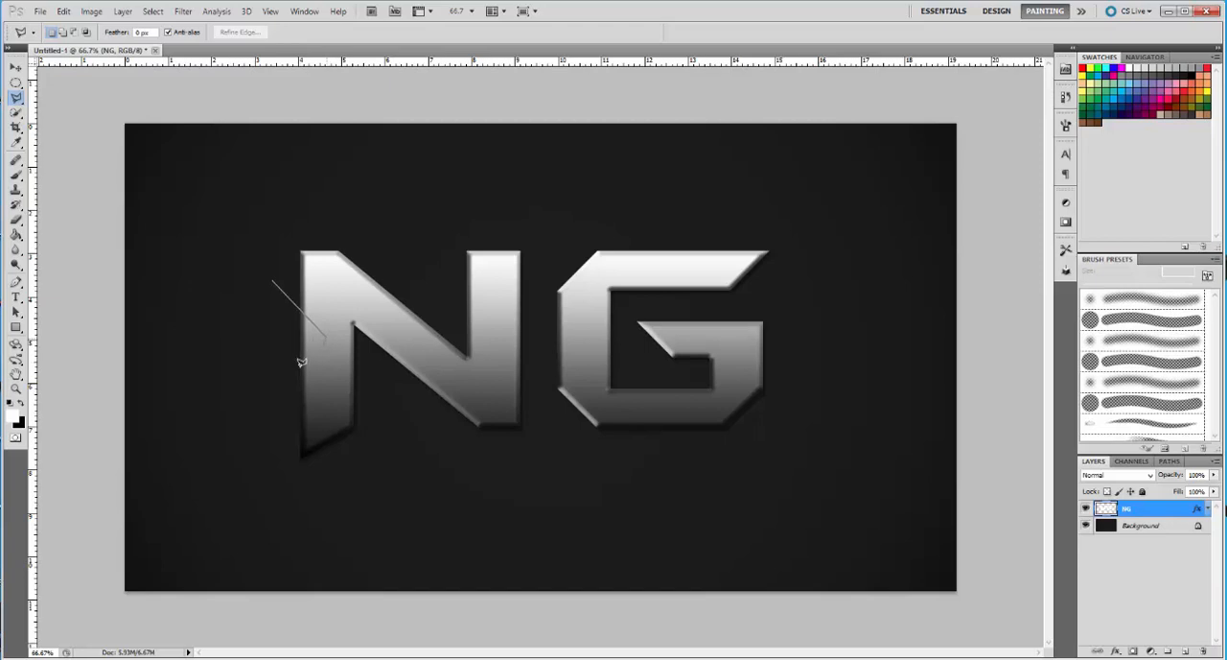
{"action": "left_click", "coordinate": [265, 411]}
{"action": "left_click", "coordinate": [273, 279]}
{"action": "key", "text": "v"}
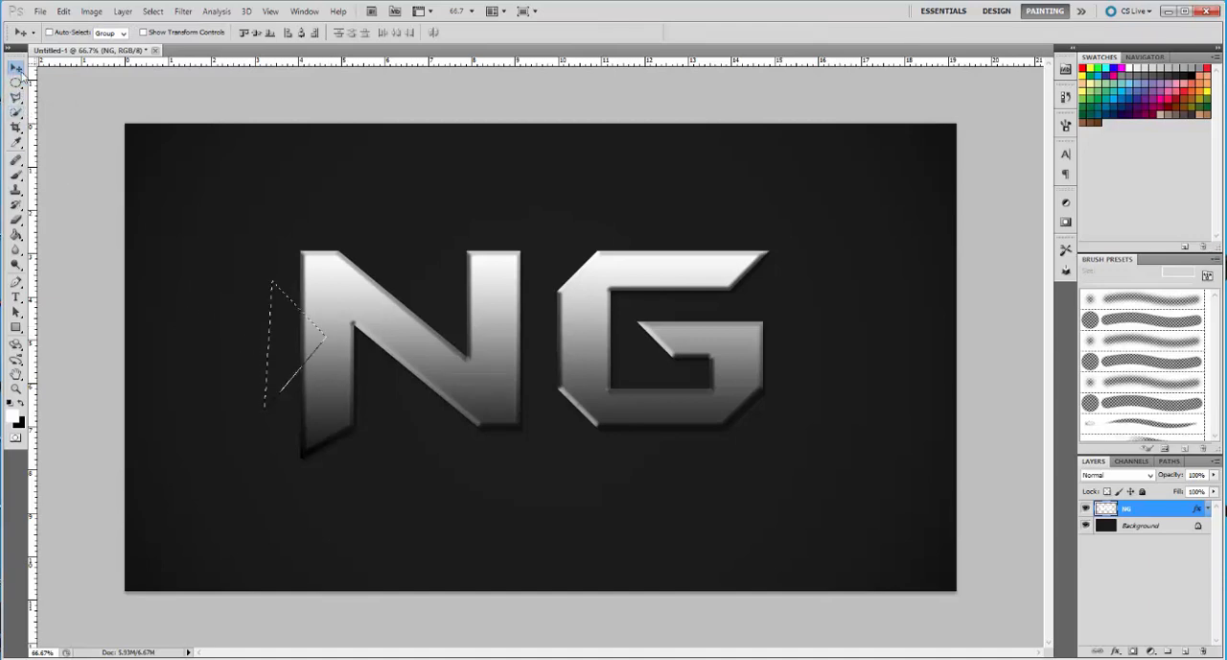
{"action": "left_click", "coordinate": [17, 83]}
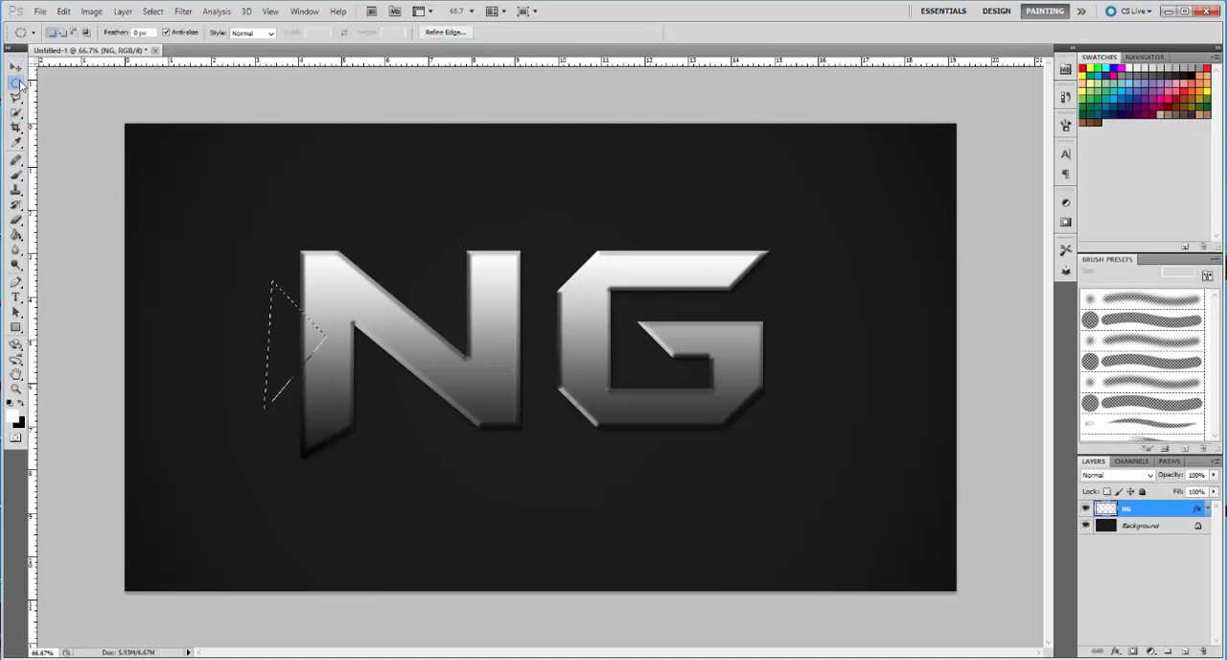
{"action": "left_click", "coordinate": [17, 97]}
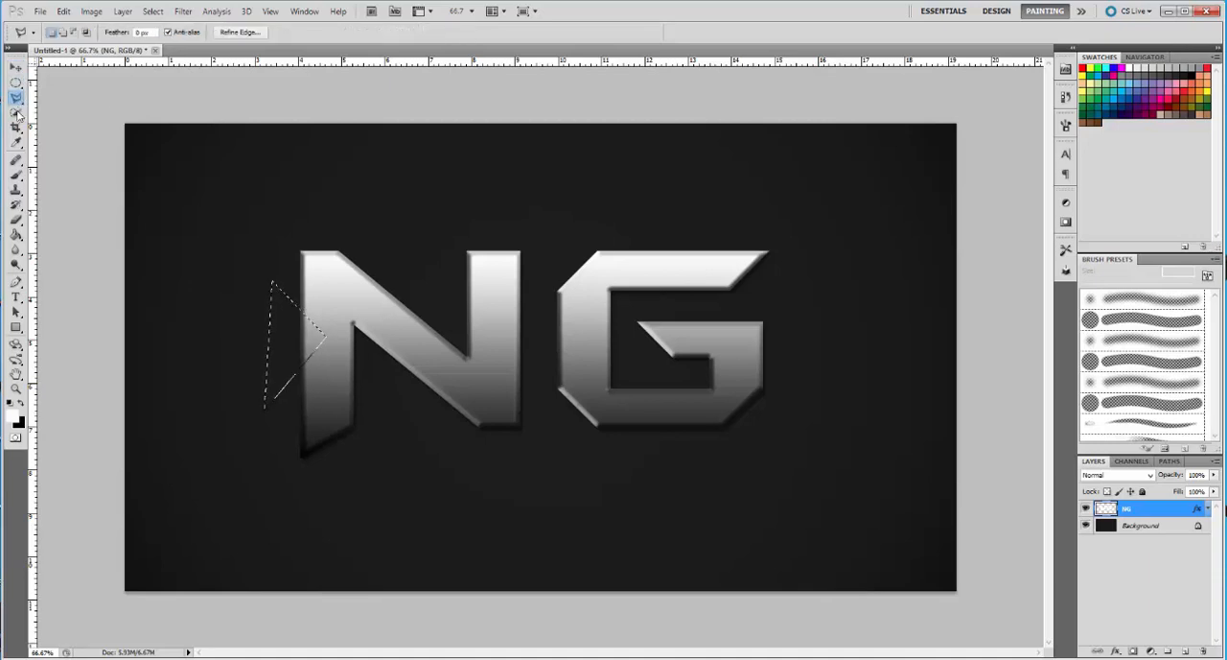
{"action": "key", "text": "ctrl+d"}
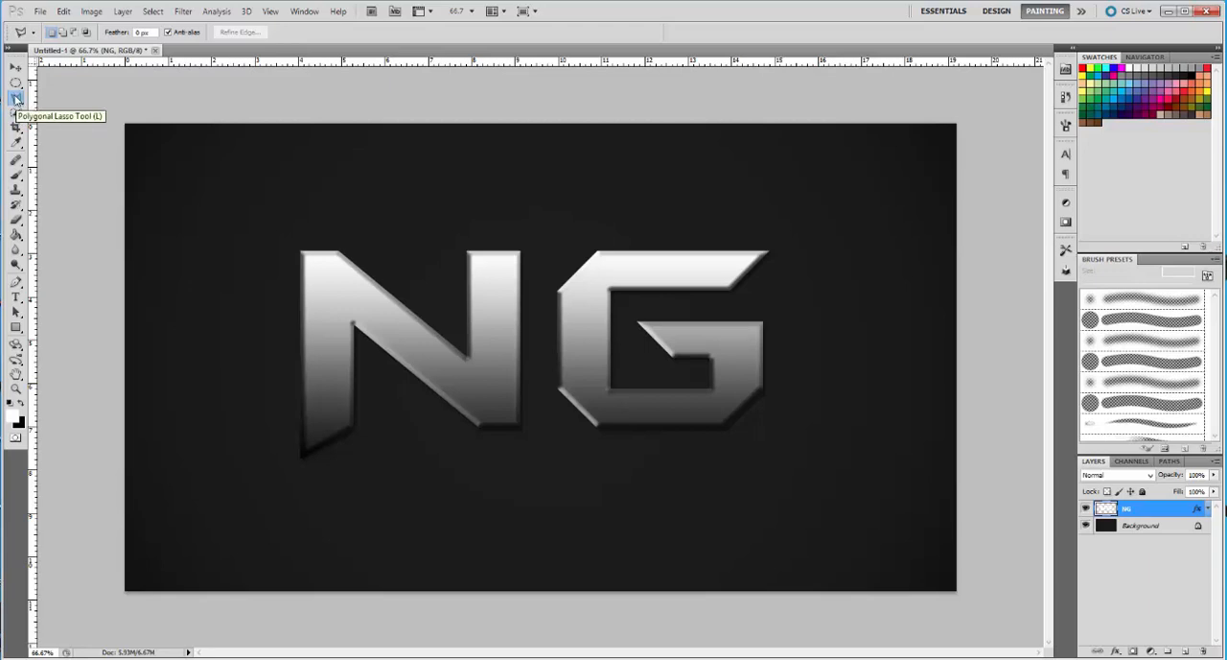
Cut a triangular shard from the outer edge of the N's left stem with the Polygonal Lasso and shift it slightly outward
{"action": "left_click", "coordinate": [261, 271]}
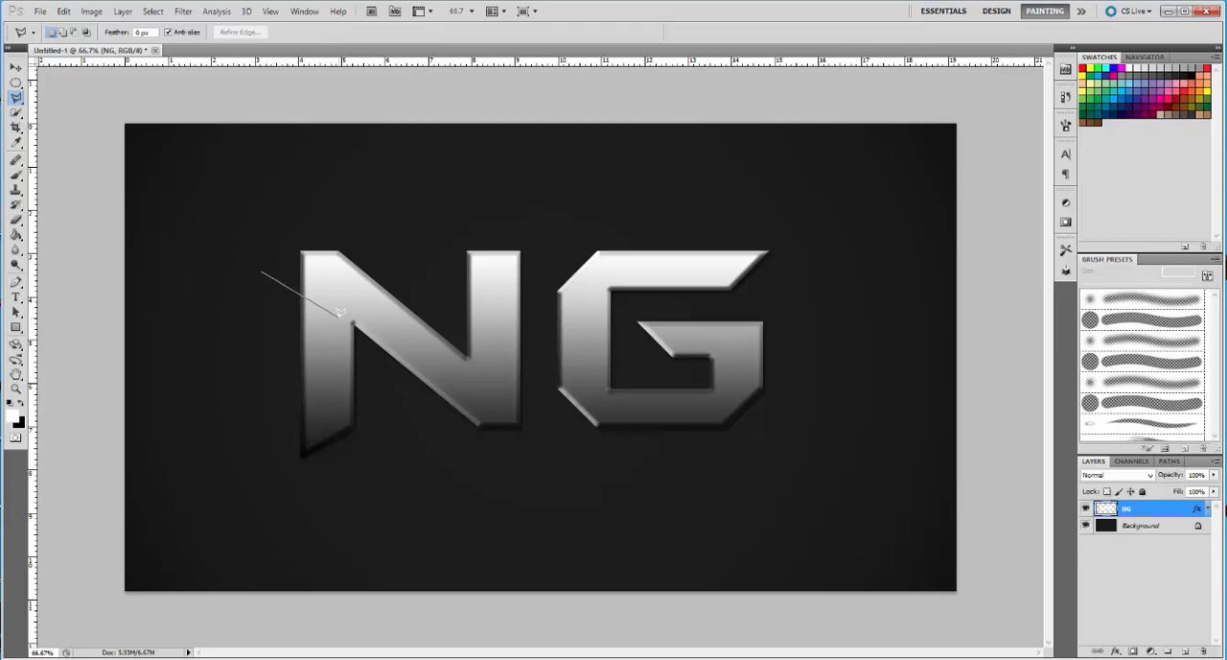
{"action": "left_click", "coordinate": [337, 318]}
{"action": "left_click", "coordinate": [249, 362]}
{"action": "left_click", "coordinate": [264, 267]}
{"action": "left_click", "coordinate": [16, 67]}
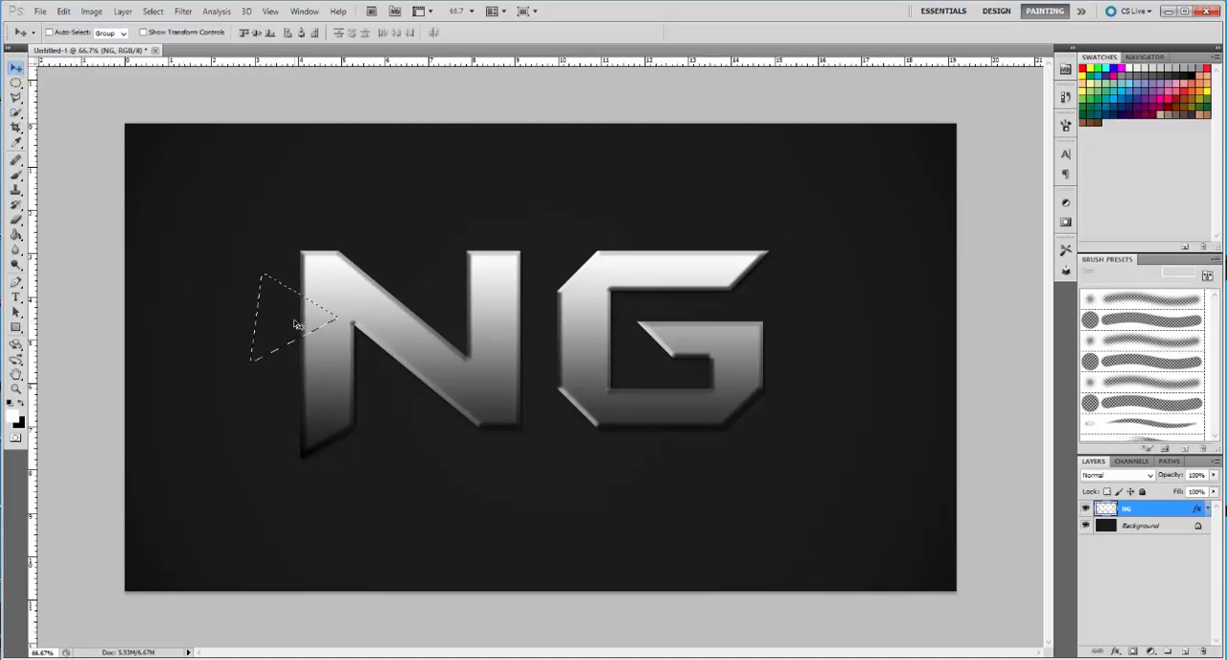
{"action": "left_click_drag", "start_coordinate": [296, 324], "coordinate": [286, 324]}
{"action": "left_click", "coordinate": [154, 11]}
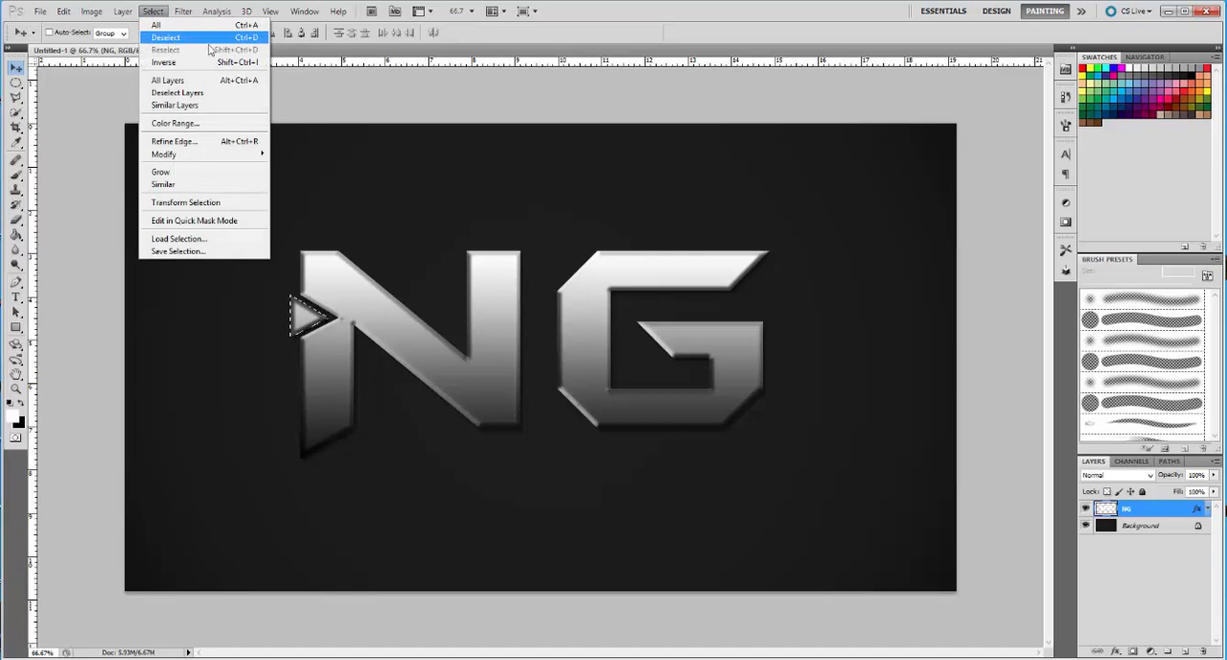
{"action": "left_click", "coordinate": [158, 14]}
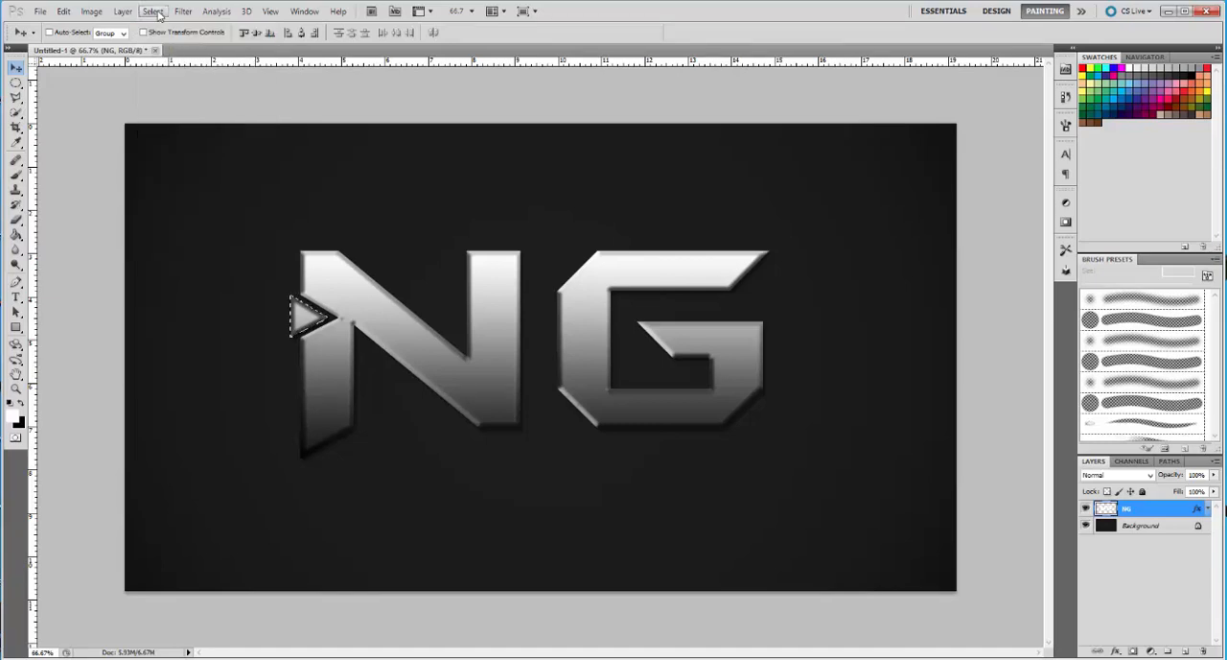
{"action": "key", "text": "ctrl+d"}
Cut a narrow wedge from the lower inner corner of the N's left stem with the Polygonal Lasso and move it slightly down
{"action": "left_click", "coordinate": [16, 99]}
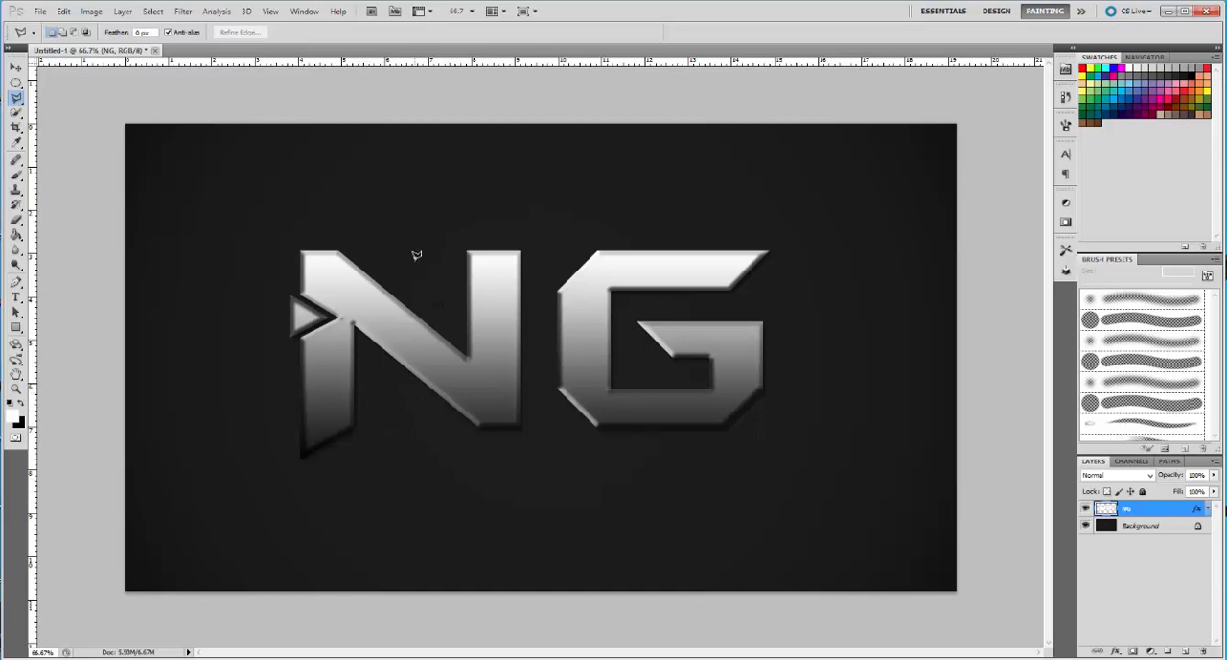
{"action": "left_click", "coordinate": [341, 467]}
{"action": "left_click", "coordinate": [329, 366]}
{"action": "left_click", "coordinate": [383, 428]}
{"action": "left_click", "coordinate": [341, 466]}
{"action": "left_click", "coordinate": [15, 67]}
{"action": "left_click_drag", "start_coordinate": [367, 424], "coordinate": [366, 429]}
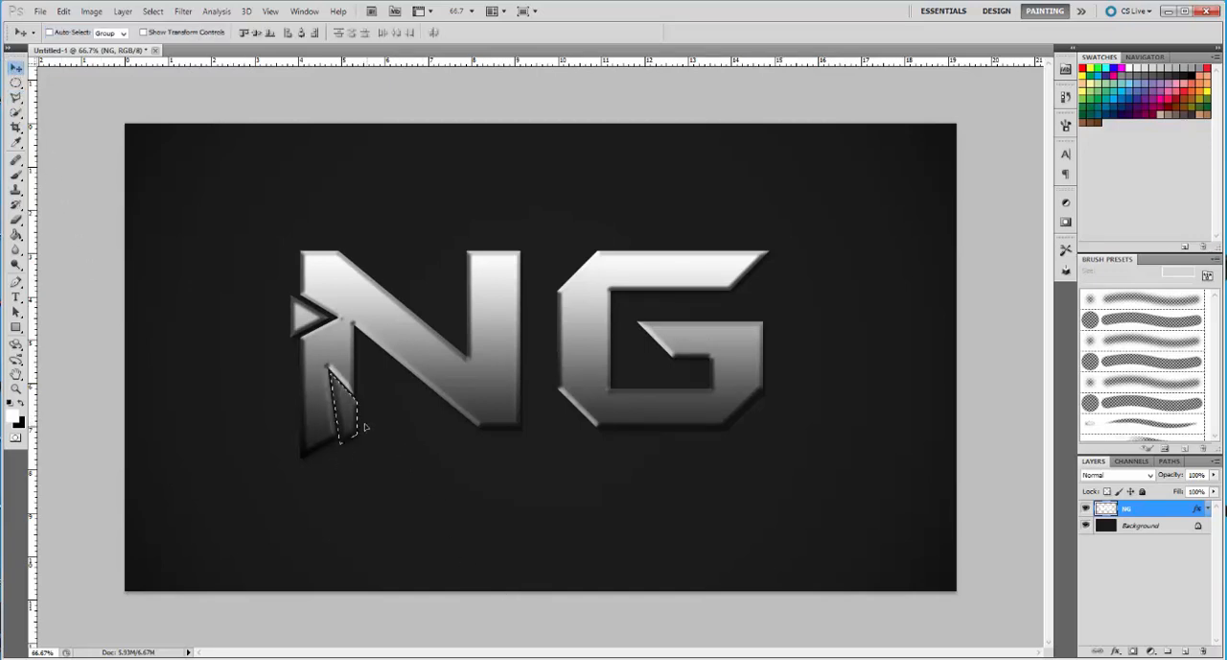
Shift the selected wedge at the foot of the N's left stem slightly further down and right, and deselect it
{"action": "left_click", "coordinate": [151, 11]}
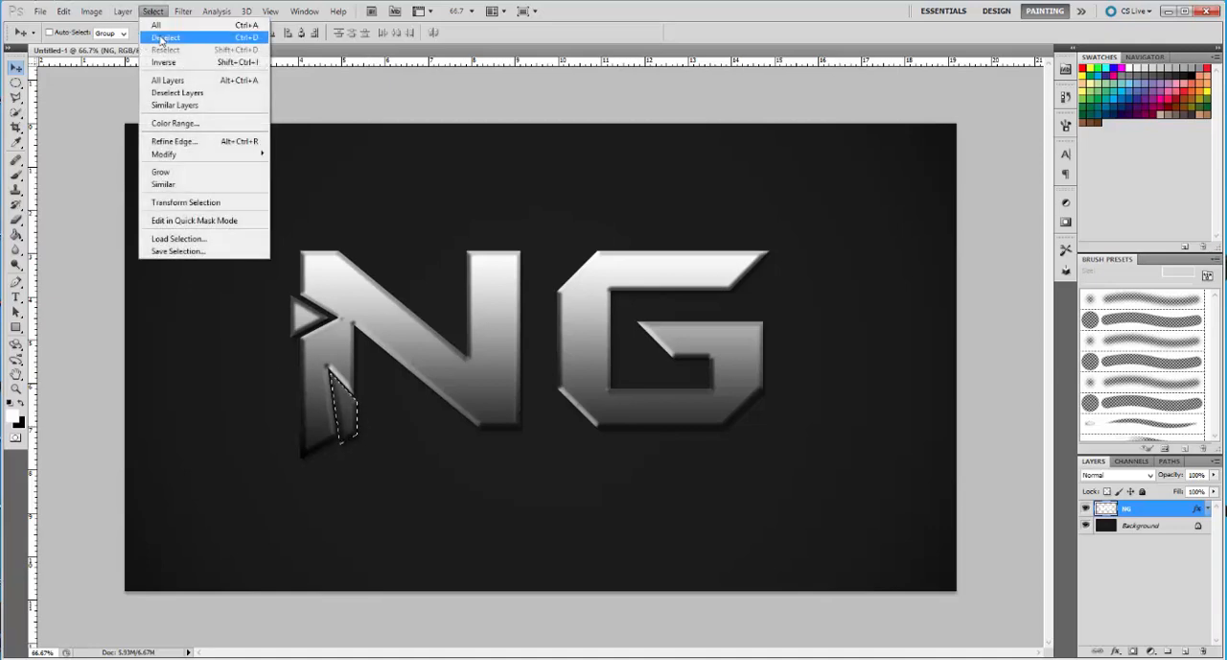
{"action": "left_click", "coordinate": [164, 36]}
{"action": "left_click", "coordinate": [17, 97]}
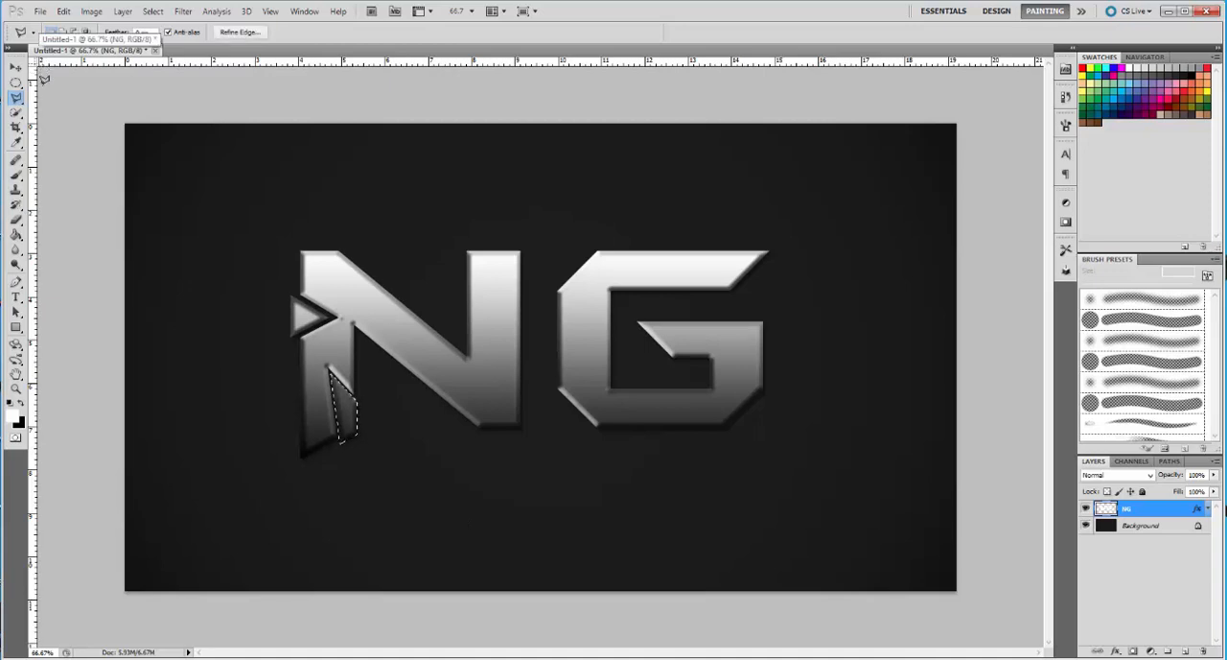
{"action": "left_click", "coordinate": [15, 67]}
{"action": "left_click_drag", "start_coordinate": [322, 396], "coordinate": [350, 434]}
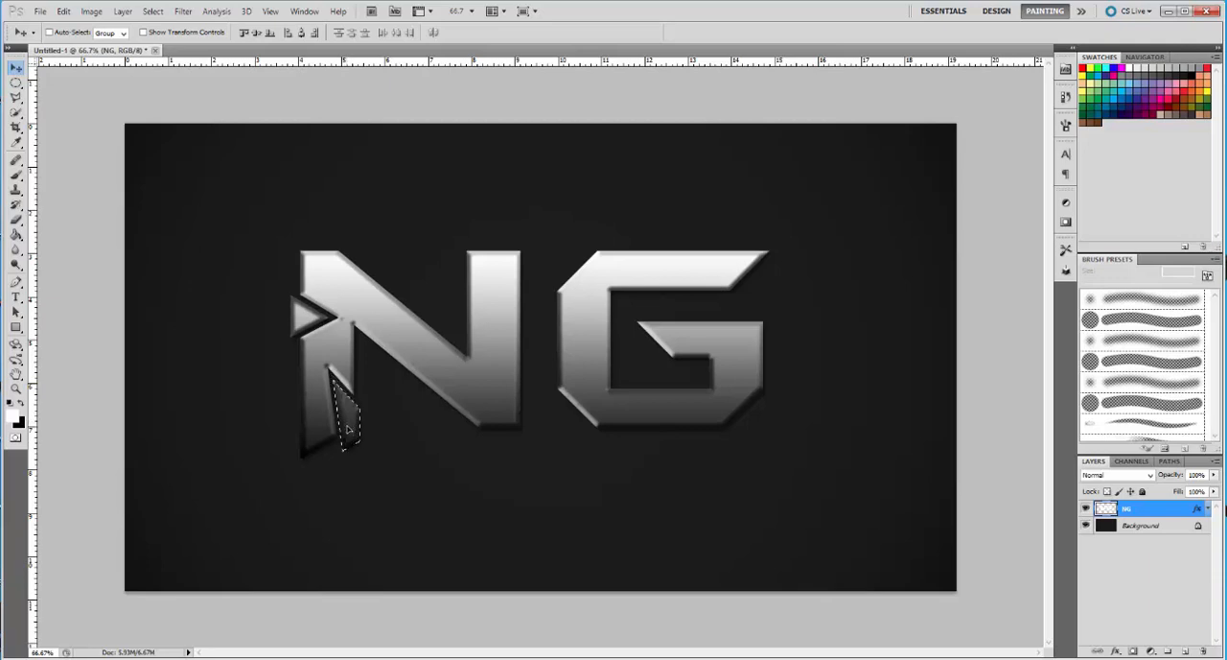
{"action": "left_click", "coordinate": [153, 11]}
{"action": "left_click", "coordinate": [172, 39]}
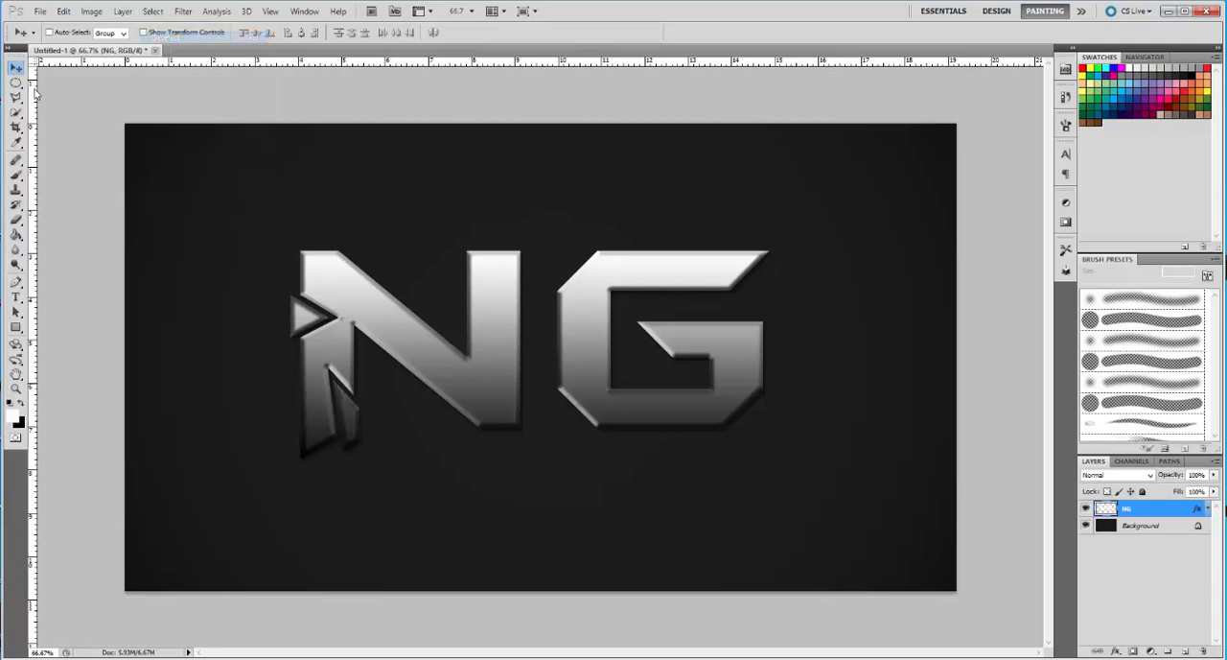
Cut a thin sliver from the upper edge of the N's diagonal, move it slightly up and right, and deselect it
{"action": "left_click", "coordinate": [16, 97]}
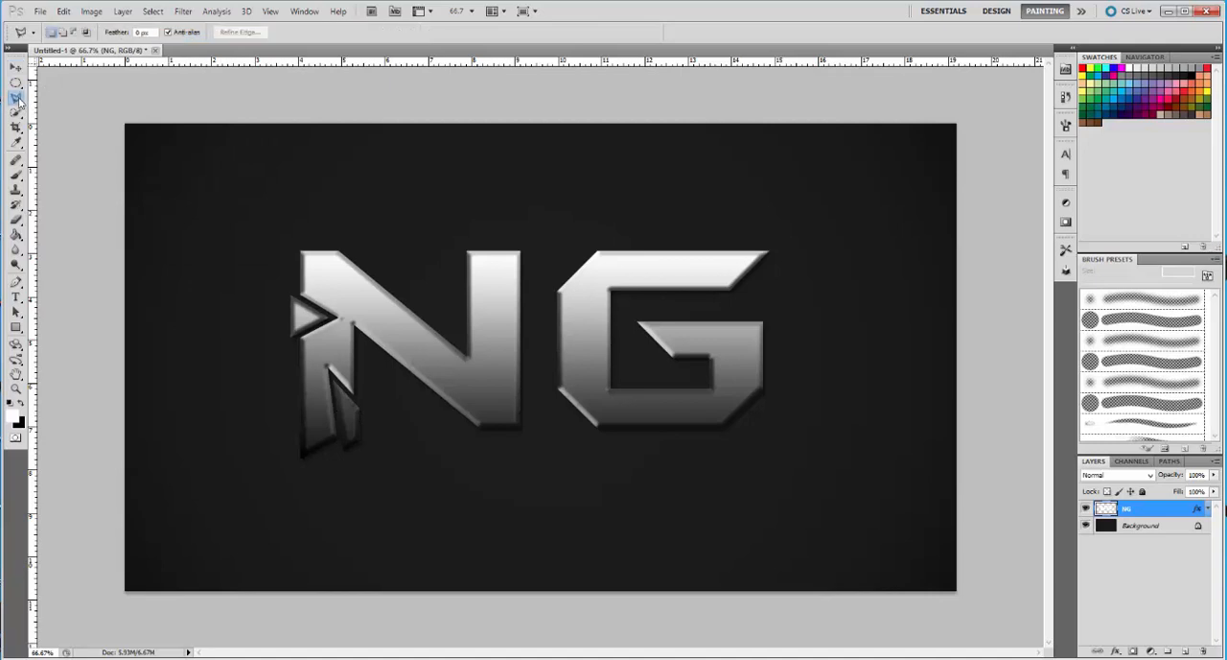
{"action": "left_click", "coordinate": [405, 252]}
{"action": "left_click", "coordinate": [388, 324]}
{"action": "left_click", "coordinate": [420, 278]}
{"action": "left_click", "coordinate": [409, 248]}
{"action": "key", "text": "v"}
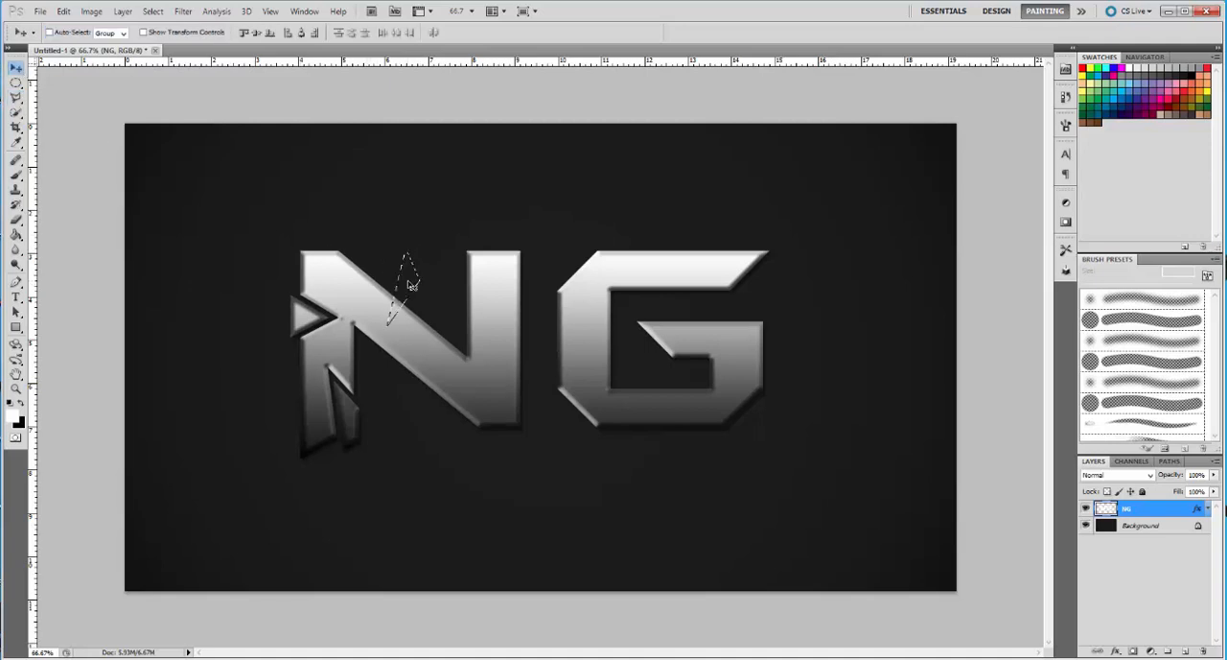
{"action": "left_click_drag", "start_coordinate": [411, 285], "coordinate": [414, 275]}
{"action": "left_click", "coordinate": [153, 11]}
{"action": "left_click", "coordinate": [167, 43]}
{"action": "left_click", "coordinate": [152, 11]}
{"action": "left_click", "coordinate": [165, 37]}
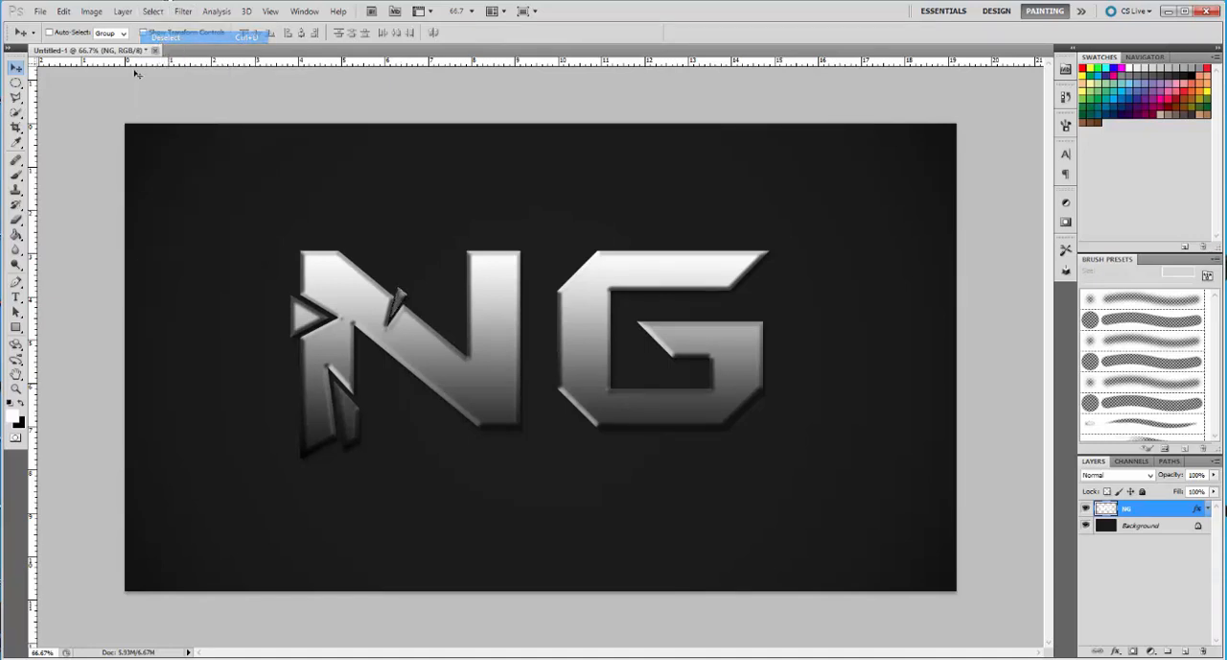
Cut a small triangle from the outer edge near the top of the N's right stem and shift it slightly outward
{"action": "left_click", "coordinate": [15, 97]}
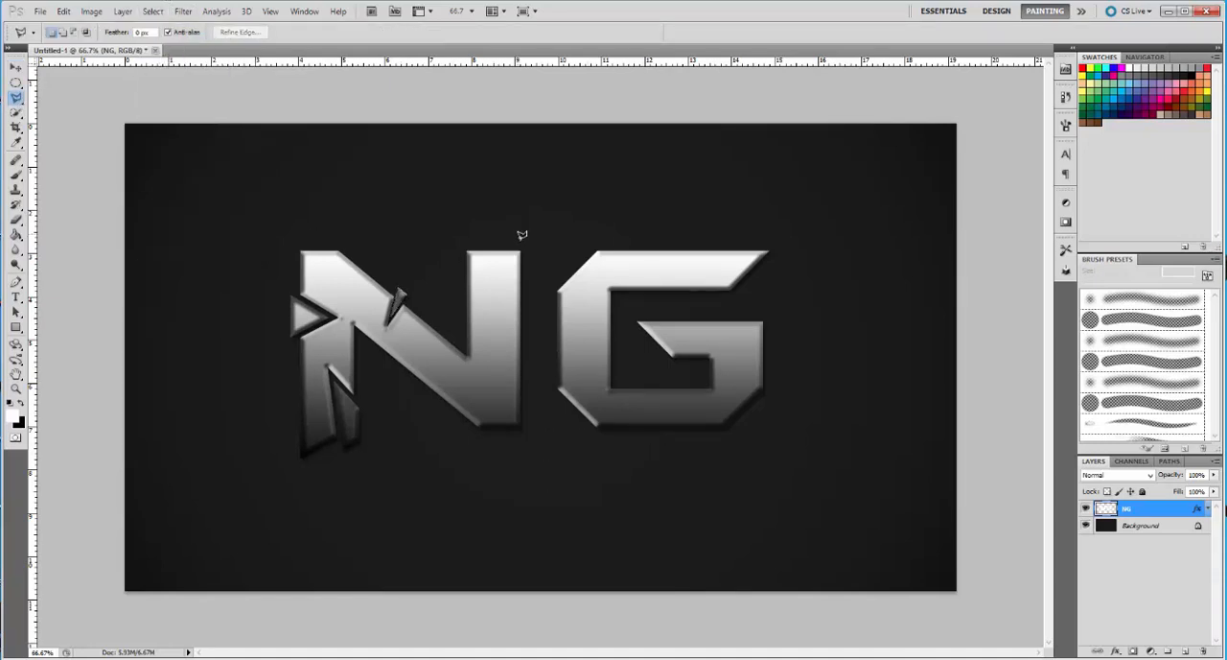
{"action": "left_click", "coordinate": [547, 252]}
{"action": "left_click", "coordinate": [548, 251]}
{"action": "key", "text": "ctrl+d"}
{"action": "left_click", "coordinate": [536, 298]}
{"action": "left_click", "coordinate": [535, 261]}
{"action": "key", "text": "v"}
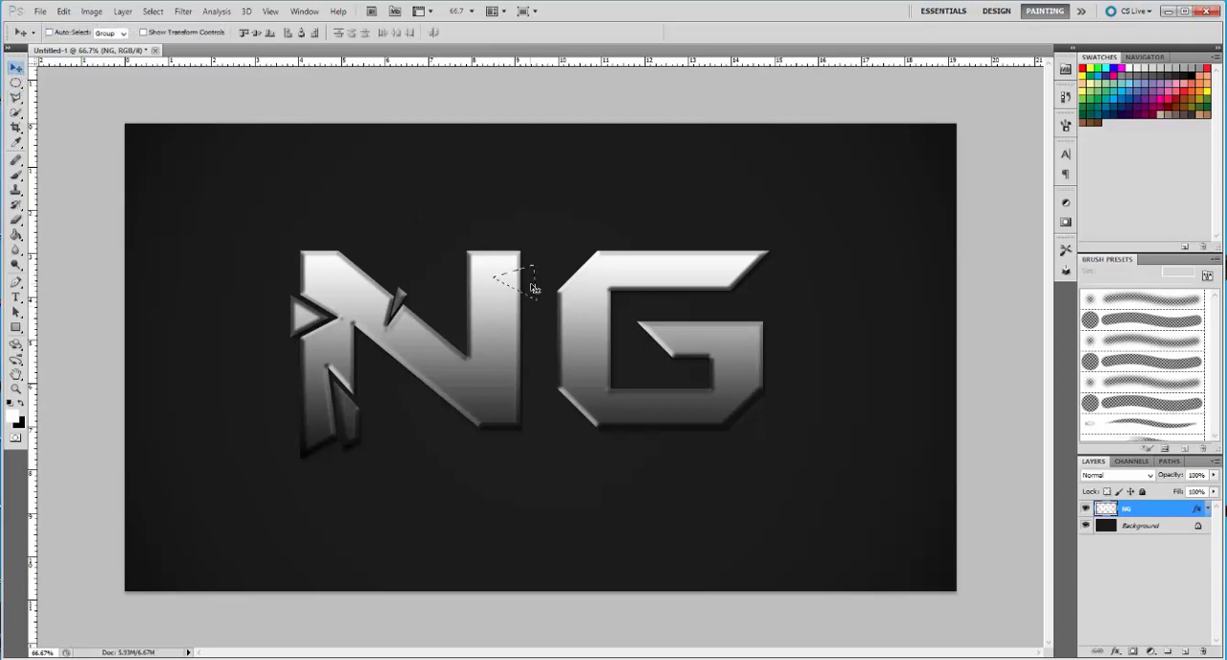
{"action": "left_click_drag", "start_coordinate": [532, 285], "coordinate": [537, 286]}
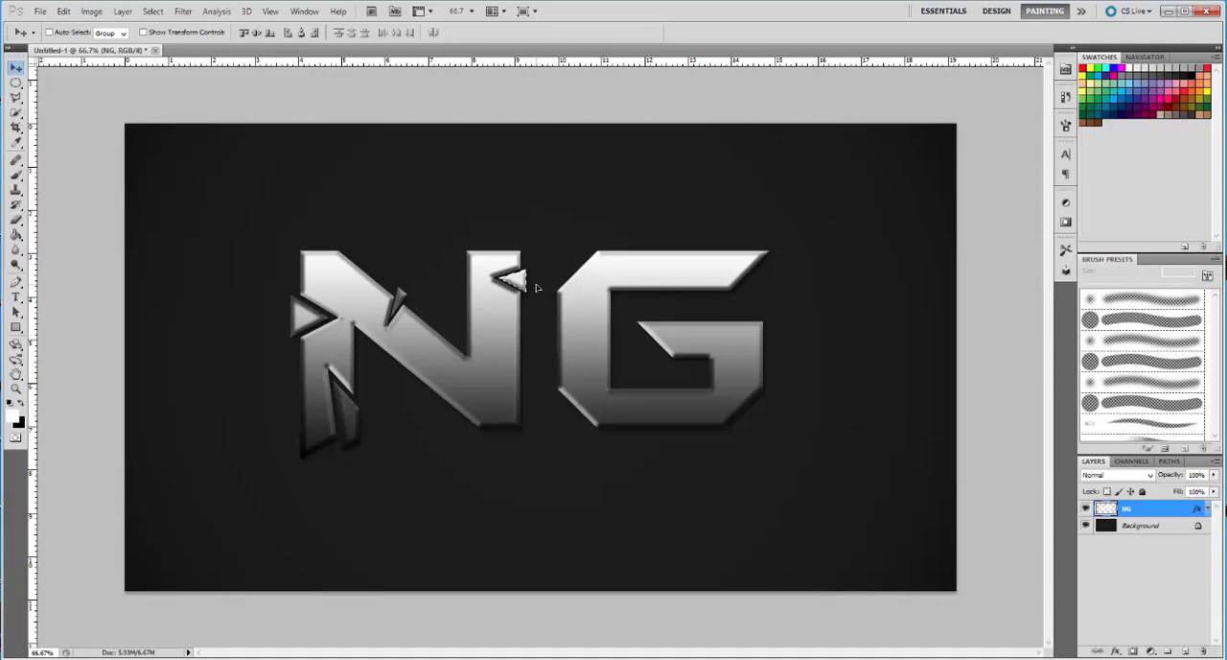
Cut a long shard from the outer edge of the N's right stem below the small triangle and shift it slightly outward
{"action": "key", "text": "l"}
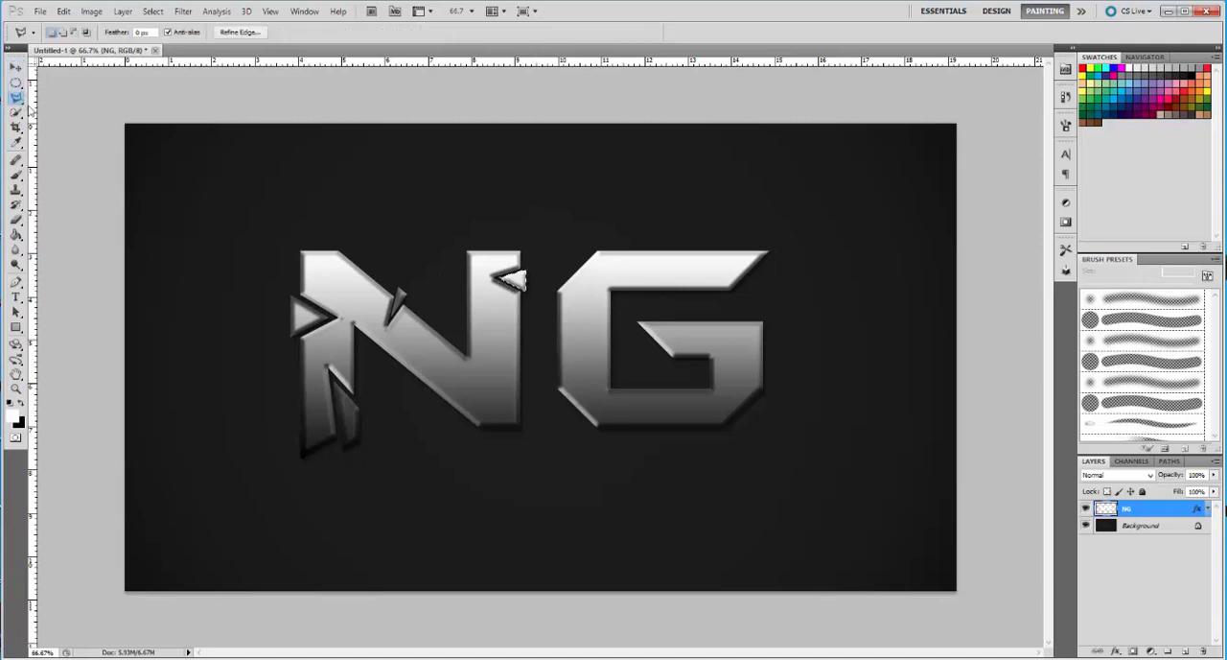
{"action": "left_click", "coordinate": [535, 422]}
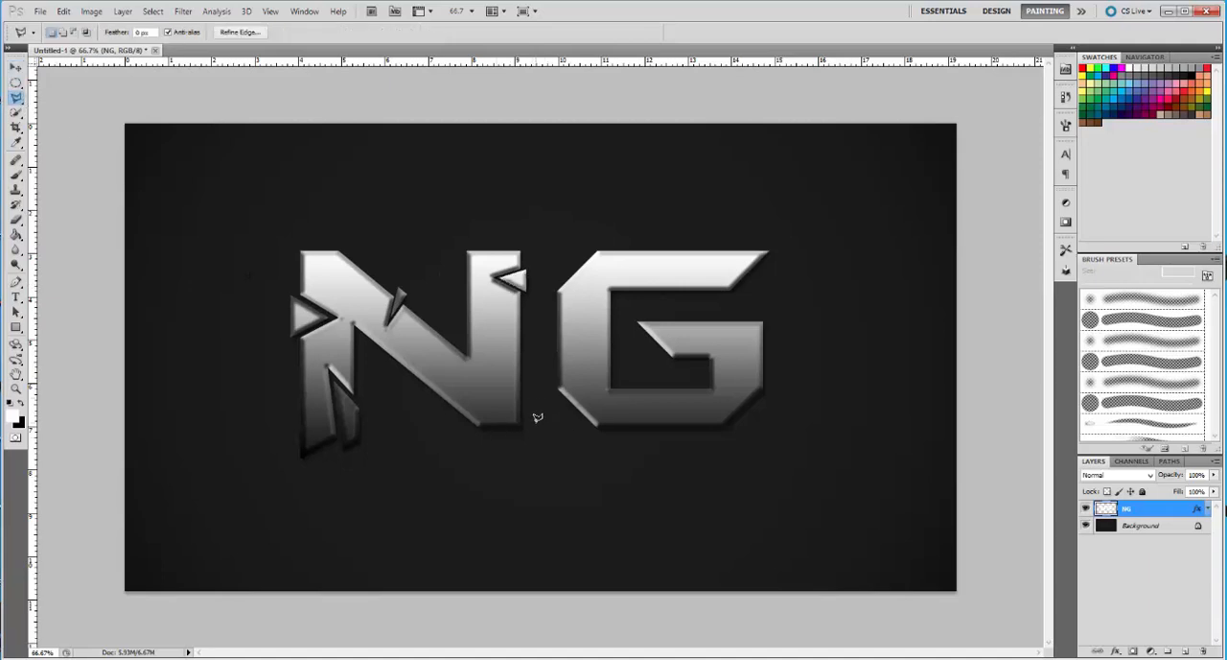
{"action": "left_click", "coordinate": [492, 314]}
{"action": "left_click", "coordinate": [529, 334]}
{"action": "left_click", "coordinate": [537, 419]}
{"action": "key", "text": "v"}
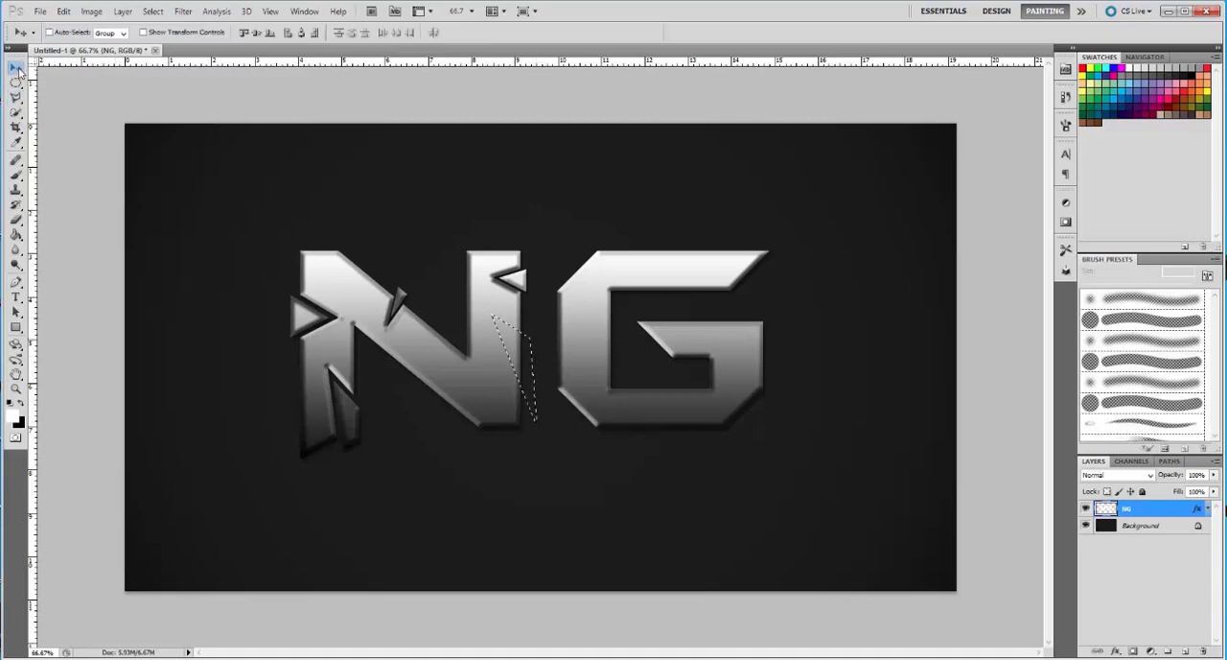
{"action": "left_click_drag", "start_coordinate": [525, 344], "coordinate": [534, 355]}
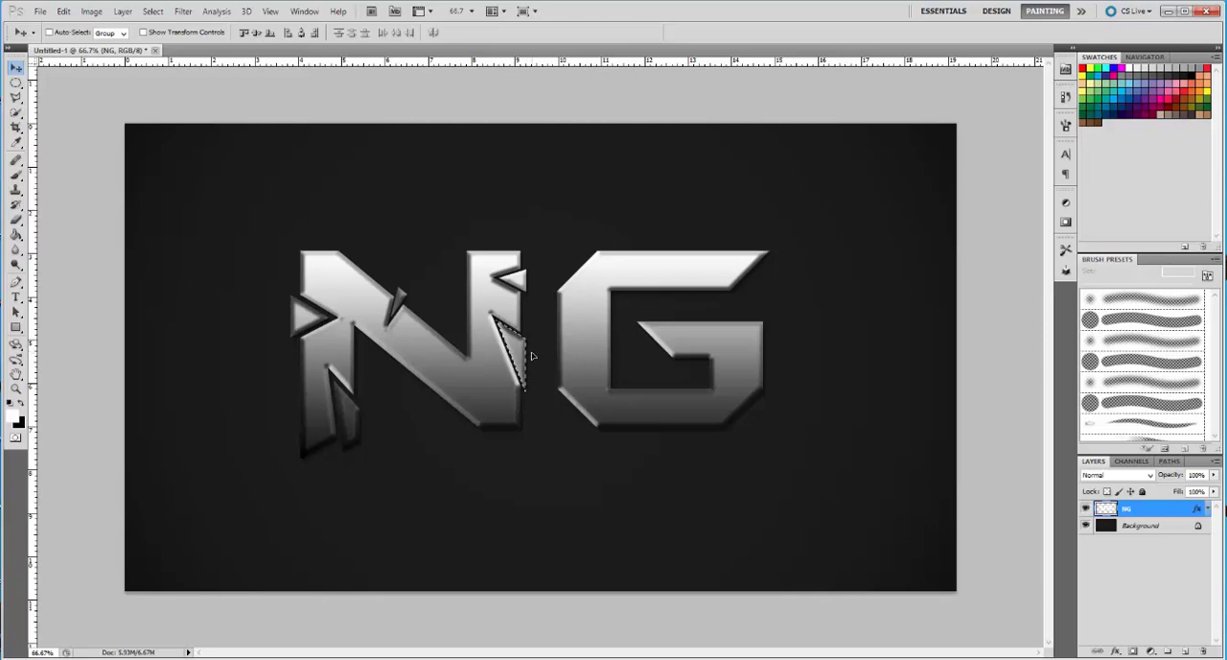
{"action": "left_click", "coordinate": [154, 11]}
{"action": "left_click", "coordinate": [165, 39]}
Cut a narrow wedge from the lower edge of the N's diagonal, move it slightly down and right, and deselect it
{"action": "left_click", "coordinate": [16, 97]}
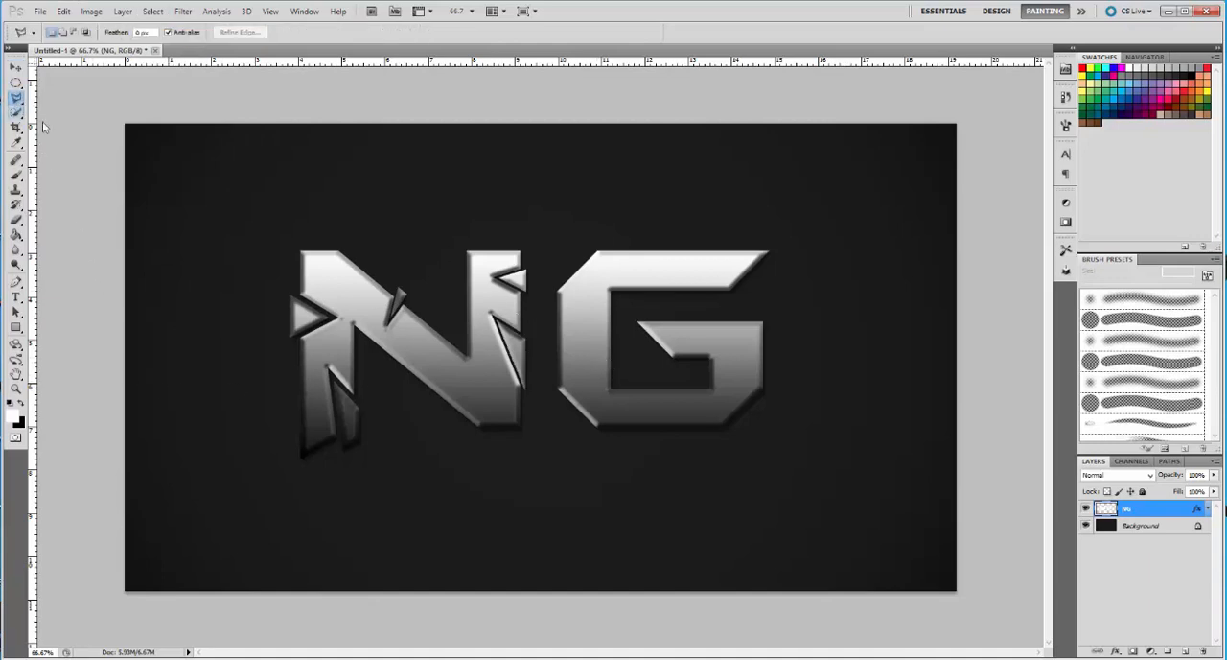
{"action": "left_click", "coordinate": [447, 373]}
{"action": "left_click", "coordinate": [465, 428]}
{"action": "double_click", "coordinate": [444, 420]}
{"action": "key", "text": "v"}
{"action": "left_click_drag", "start_coordinate": [451, 414], "coordinate": [453, 416]}
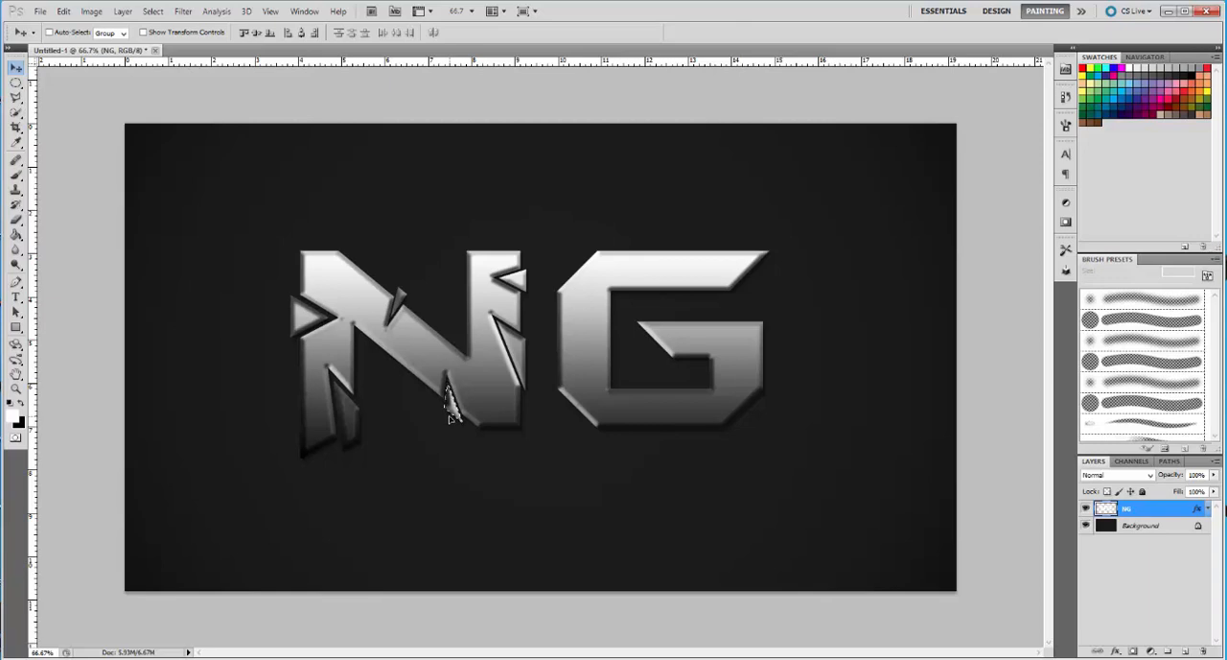
{"action": "left_click", "coordinate": [153, 11]}
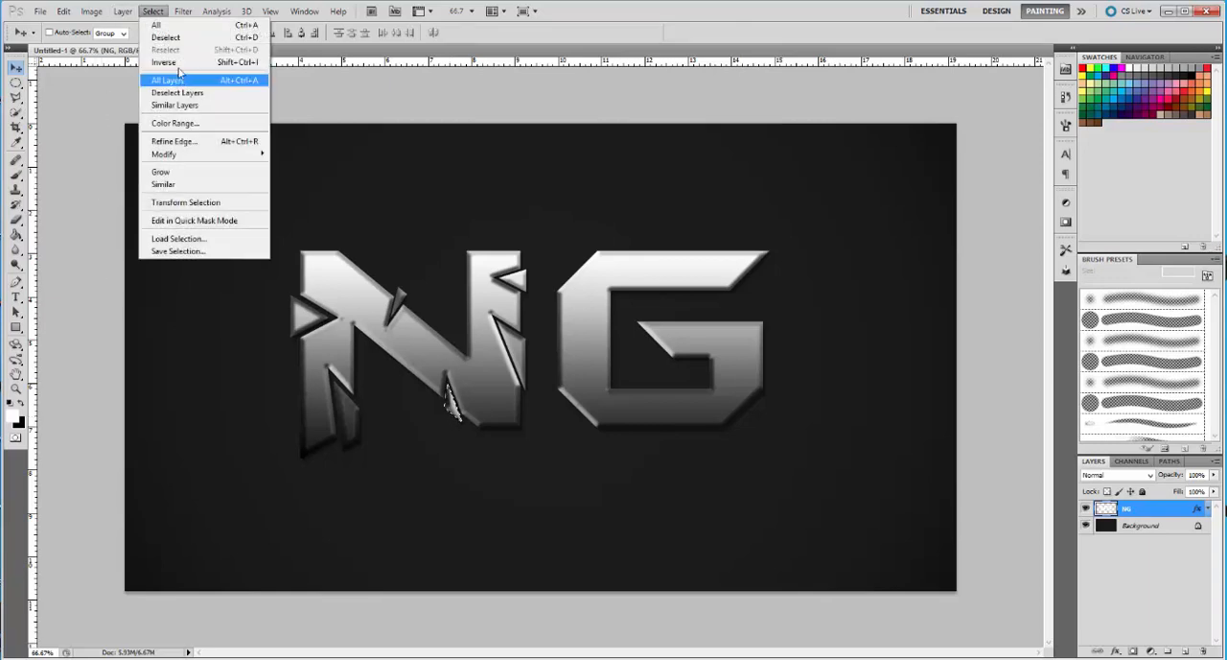
{"action": "left_click", "coordinate": [164, 37]}
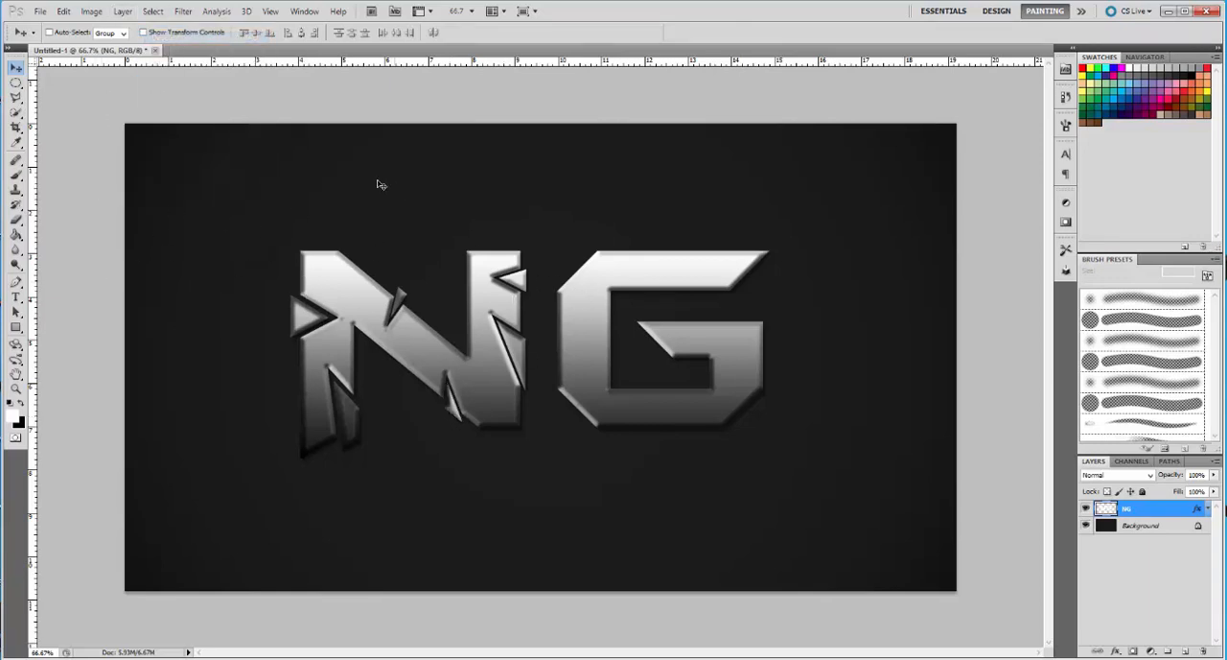
Cut a triangular shard from the underside of the G's bottom bar, move it slightly down, and deselect it
{"action": "left_click", "coordinate": [15, 97]}
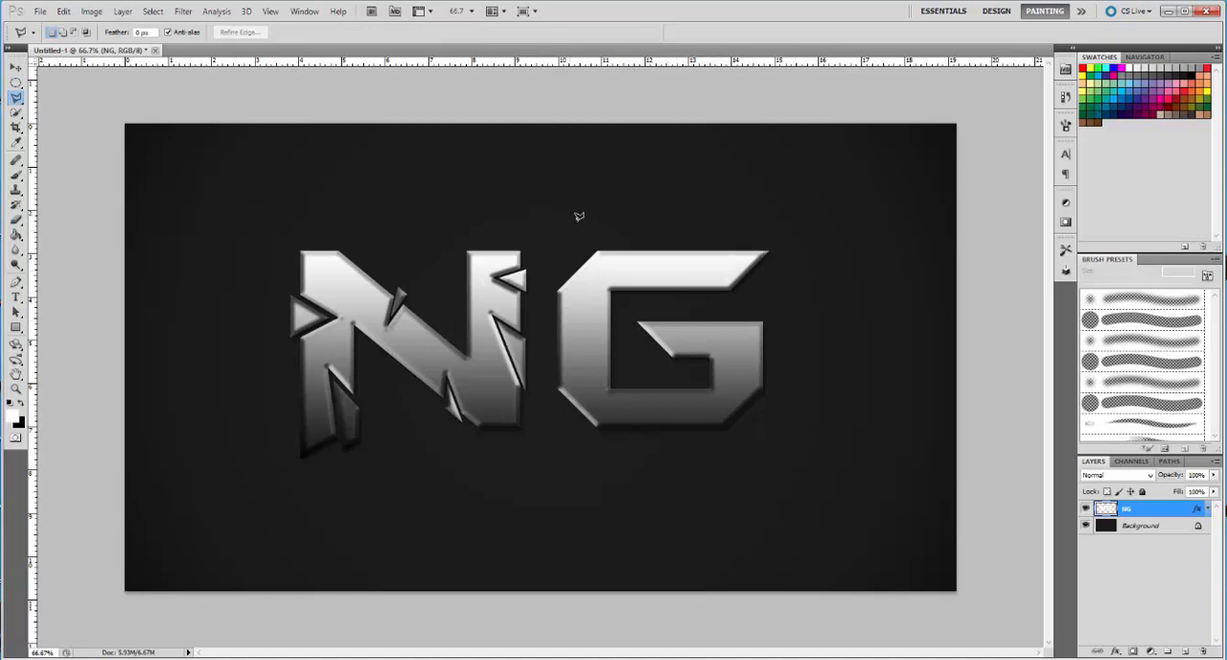
{"action": "left_click", "coordinate": [626, 450]}
{"action": "left_click", "coordinate": [660, 403]}
{"action": "left_click", "coordinate": [692, 451]}
{"action": "left_click", "coordinate": [627, 450]}
{"action": "key", "text": "v"}
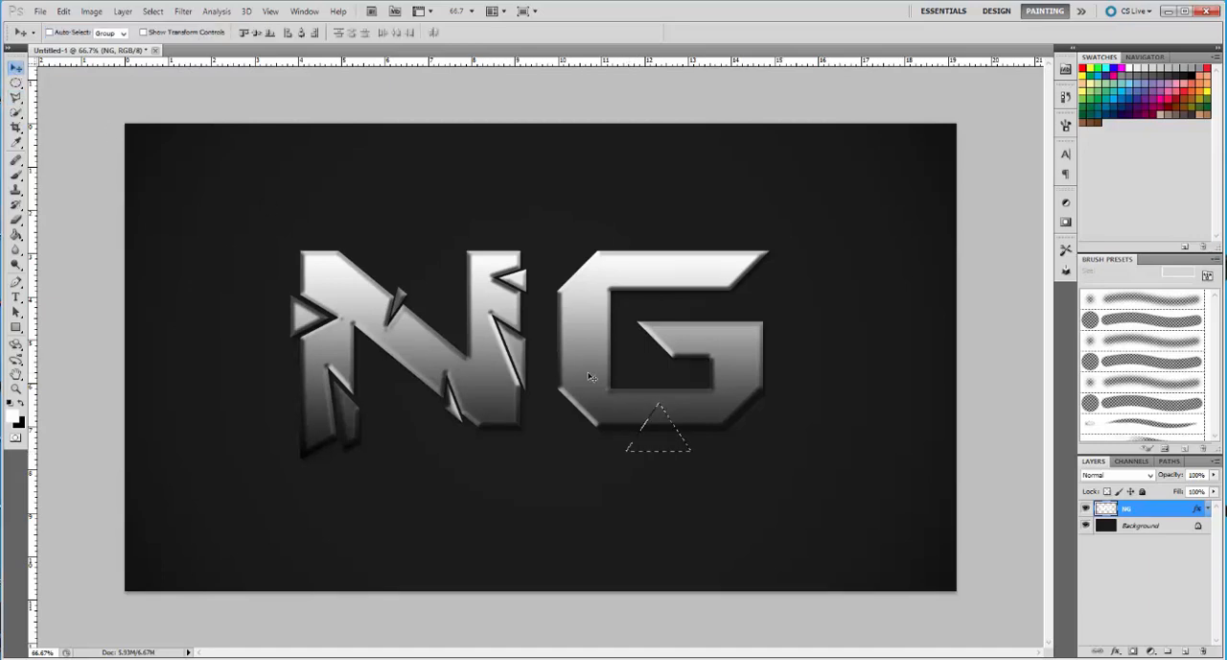
{"action": "left_click_drag", "start_coordinate": [670, 439], "coordinate": [670, 443]}
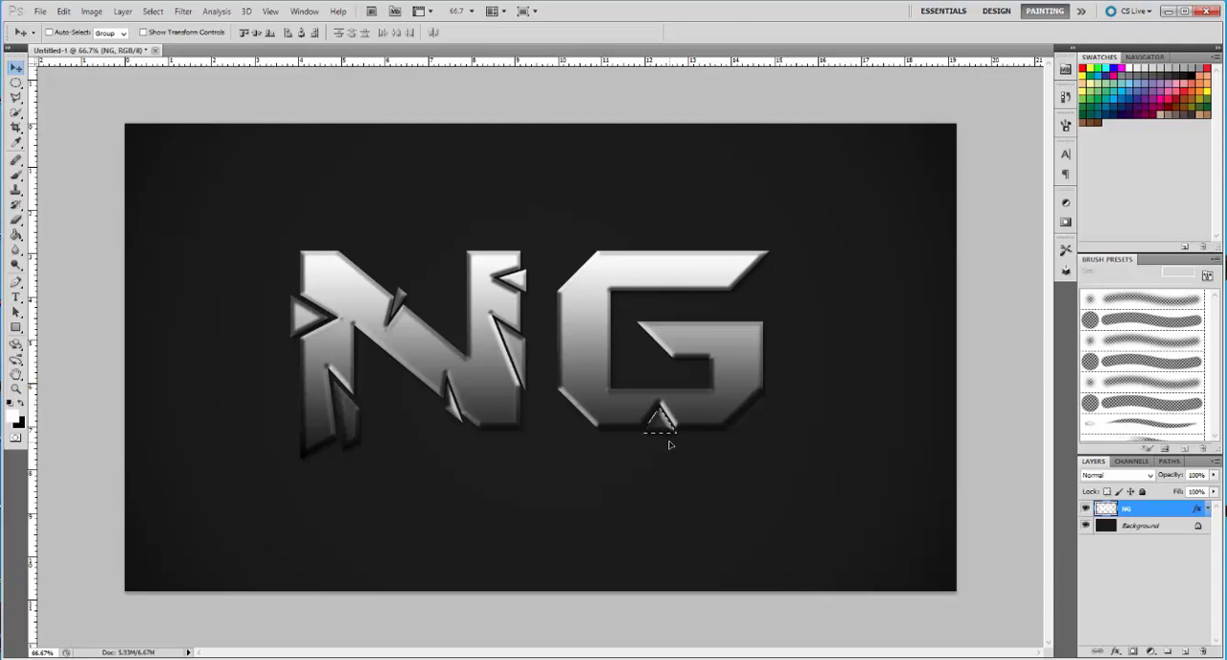
{"action": "left_click", "coordinate": [152, 10]}
{"action": "left_click", "coordinate": [168, 39]}
Cut a triangular shard from the upper edge of the G's top bar, move it slightly up and left, and deselect it
{"action": "left_click", "coordinate": [16, 97]}
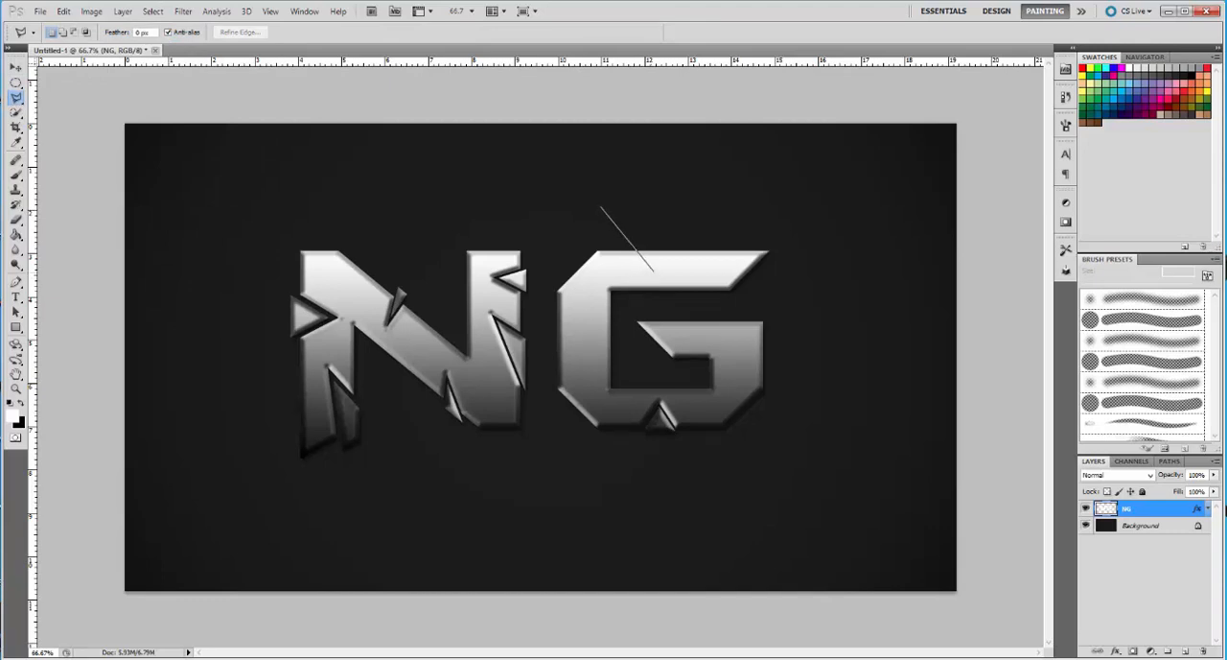
{"action": "left_click", "coordinate": [685, 280]}
{"action": "left_click", "coordinate": [684, 209]}
{"action": "left_click", "coordinate": [603, 205]}
{"action": "key", "text": "v"}
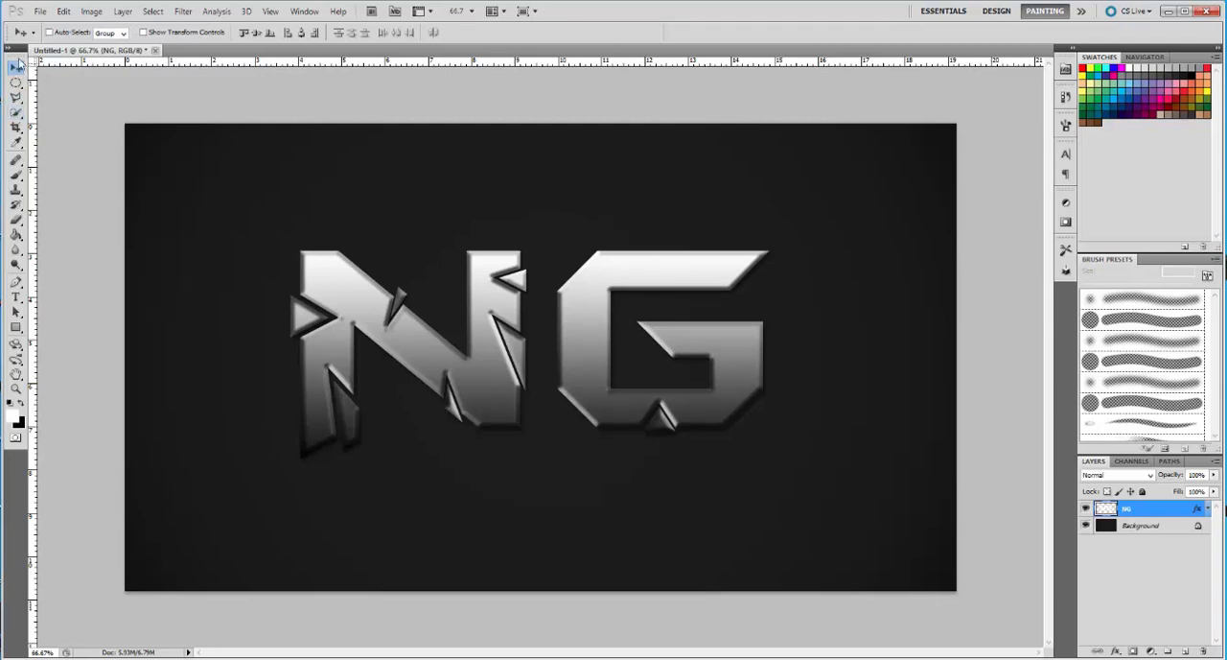
{"action": "key", "text": "ctrl+z"}
{"action": "left_click_drag", "start_coordinate": [655, 231], "coordinate": [651, 225]}
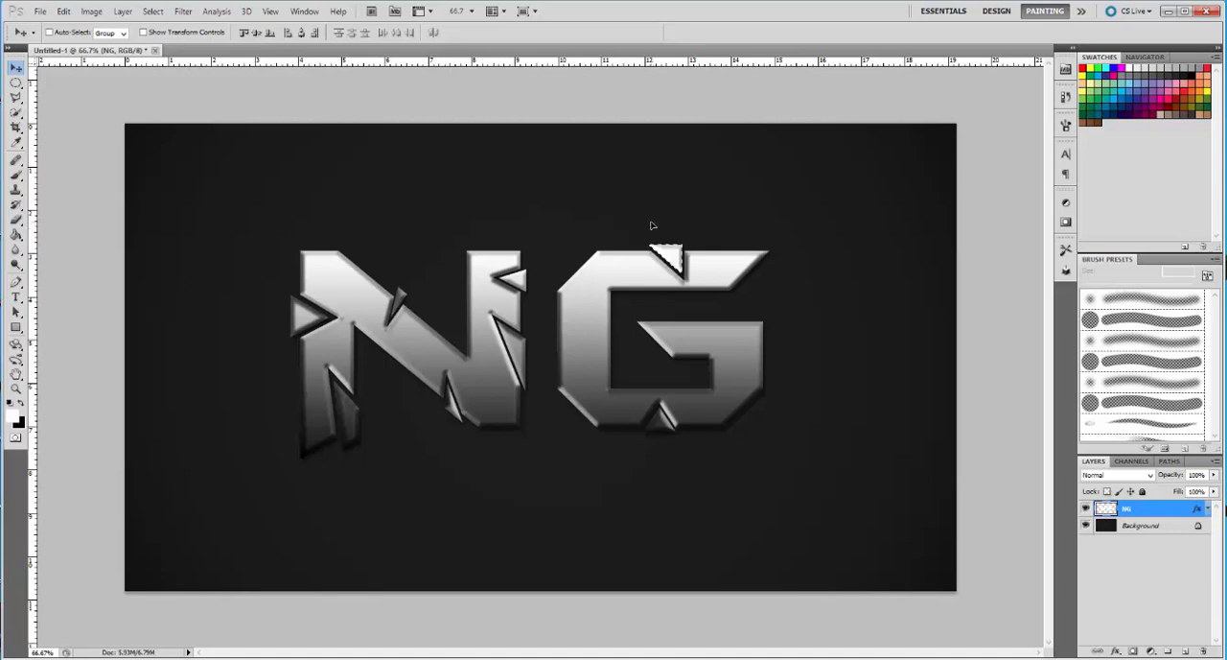
{"action": "left_click", "coordinate": [156, 12]}
{"action": "left_click", "coordinate": [165, 38]}
Select a four-sided Polygonal Lasso area over the outer right corner of the G's middle bar
{"action": "left_click", "coordinate": [16, 97]}
{"action": "left_click", "coordinate": [759, 309]}
{"action": "left_click", "coordinate": [731, 342]}
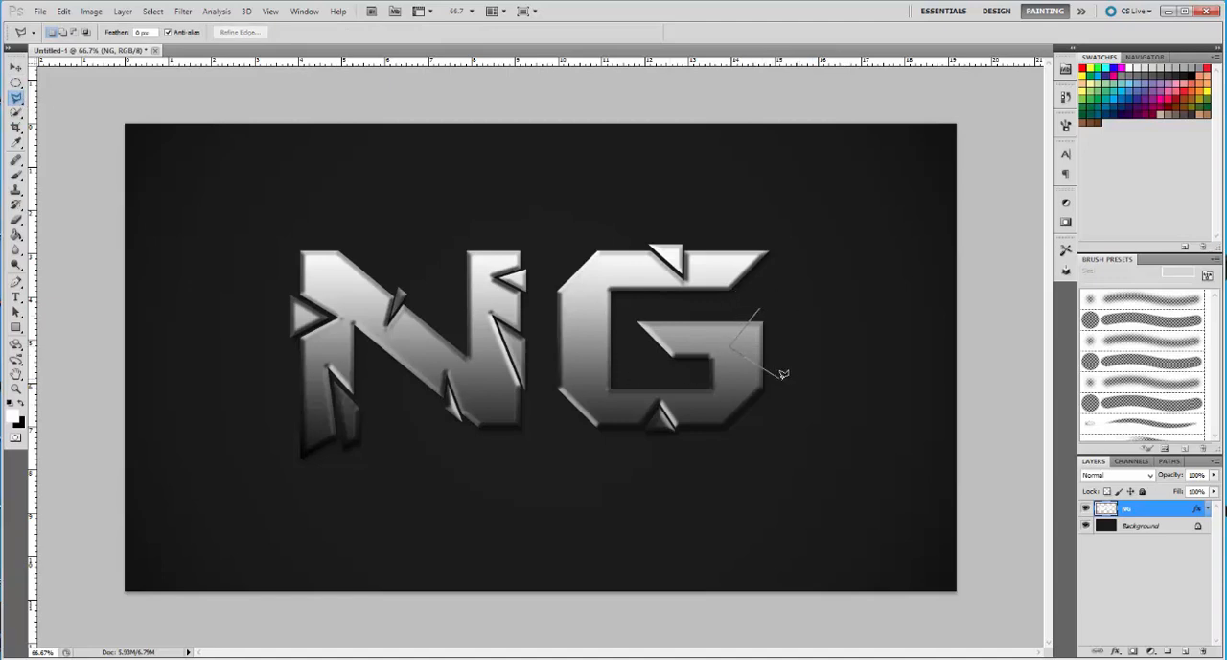
{"action": "left_click", "coordinate": [785, 376]}
{"action": "left_click", "coordinate": [780, 302]}
{"action": "left_click", "coordinate": [760, 307]}
Nudge the selected corner piece of the G slightly right and up, and deselect it
{"action": "left_click", "coordinate": [16, 67]}
{"action": "key", "text": "Right"}
{"action": "key", "text": "Right"}
{"action": "key", "text": "Right"}
{"action": "key", "text": "Right"}
{"action": "key", "text": "Right"}
{"action": "key", "text": "Right"}
{"action": "key", "text": "Right"}
{"action": "key", "text": "Right"}
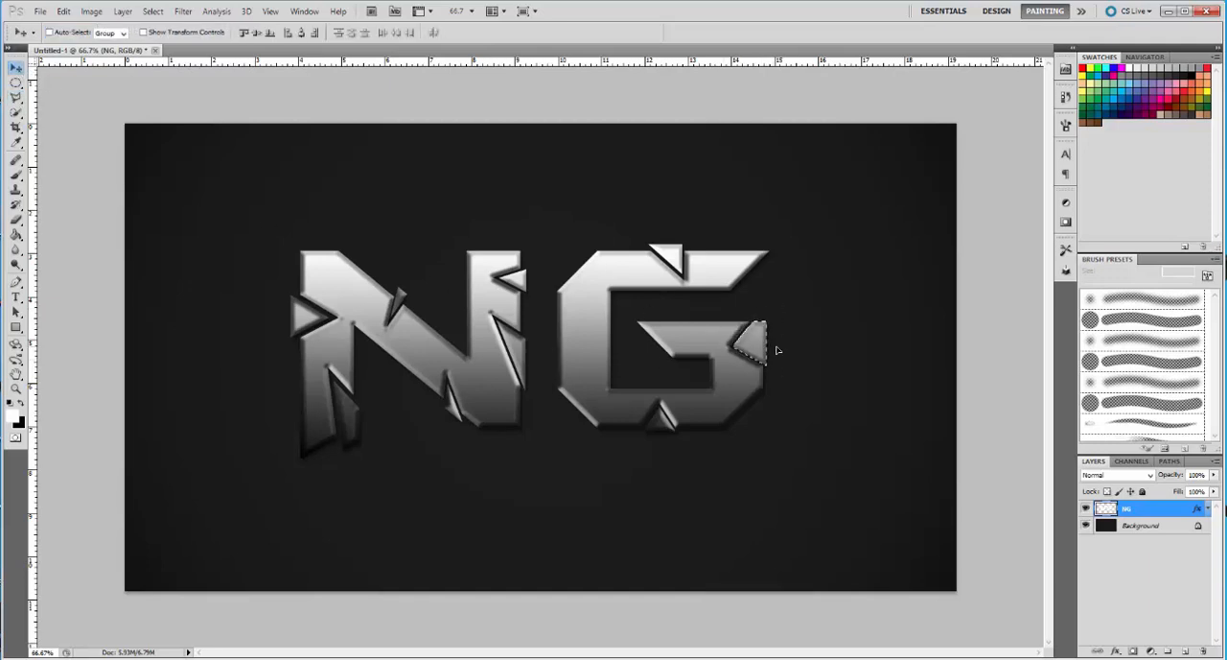
{"action": "key", "text": "Up"}
{"action": "key", "text": "Up"}
{"action": "left_click", "coordinate": [152, 10]}
{"action": "left_click", "coordinate": [168, 40]}
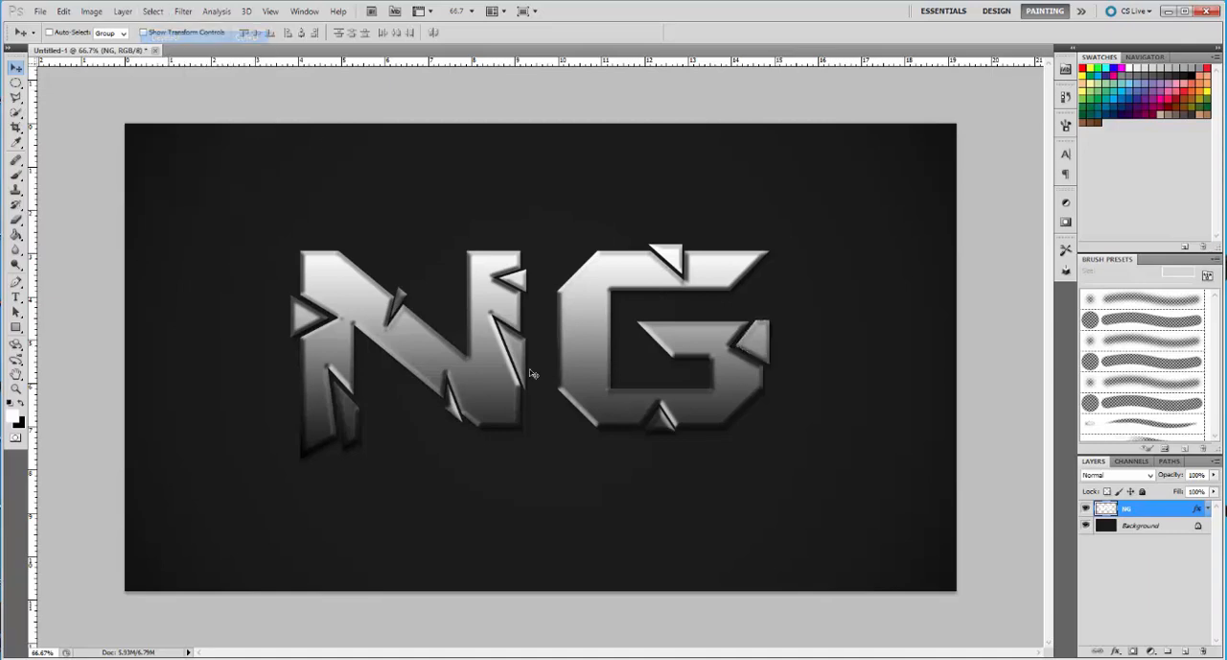
Cut a triangular shard from the inner edge of the G's left stem, move it slightly right, and deselect it
{"action": "left_click", "coordinate": [15, 97]}
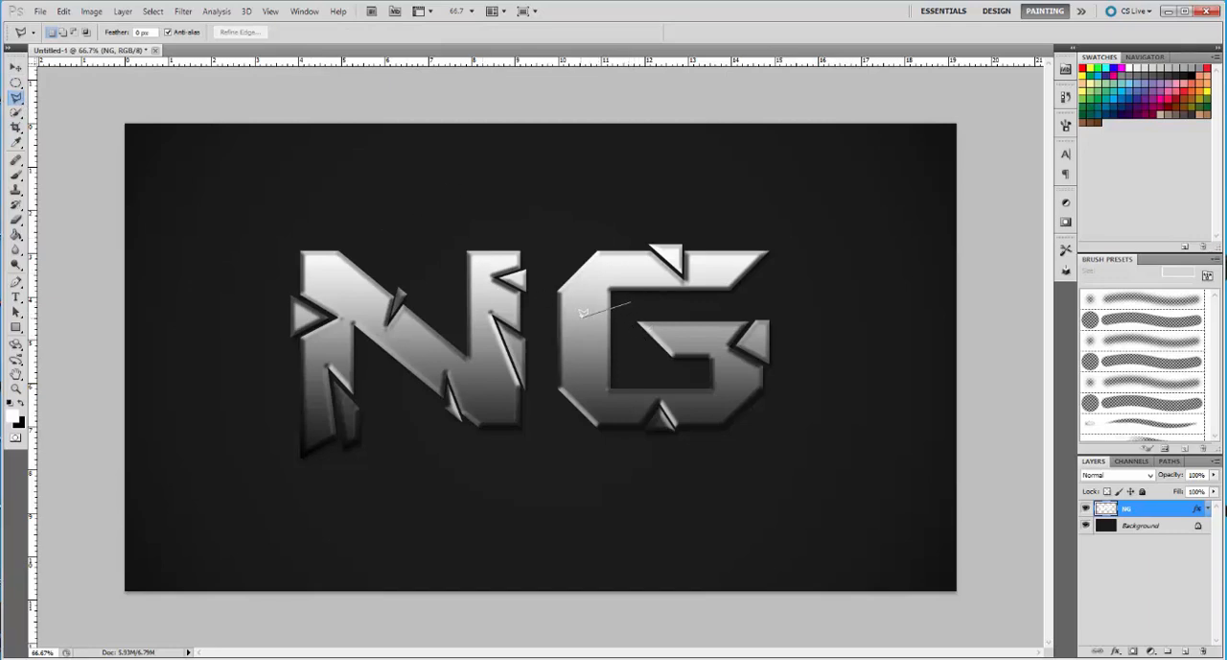
{"action": "left_click", "coordinate": [632, 336]}
{"action": "left_click", "coordinate": [632, 300]}
{"action": "key", "text": "v"}
{"action": "left_click_drag", "start_coordinate": [614, 324], "coordinate": [623, 326]}
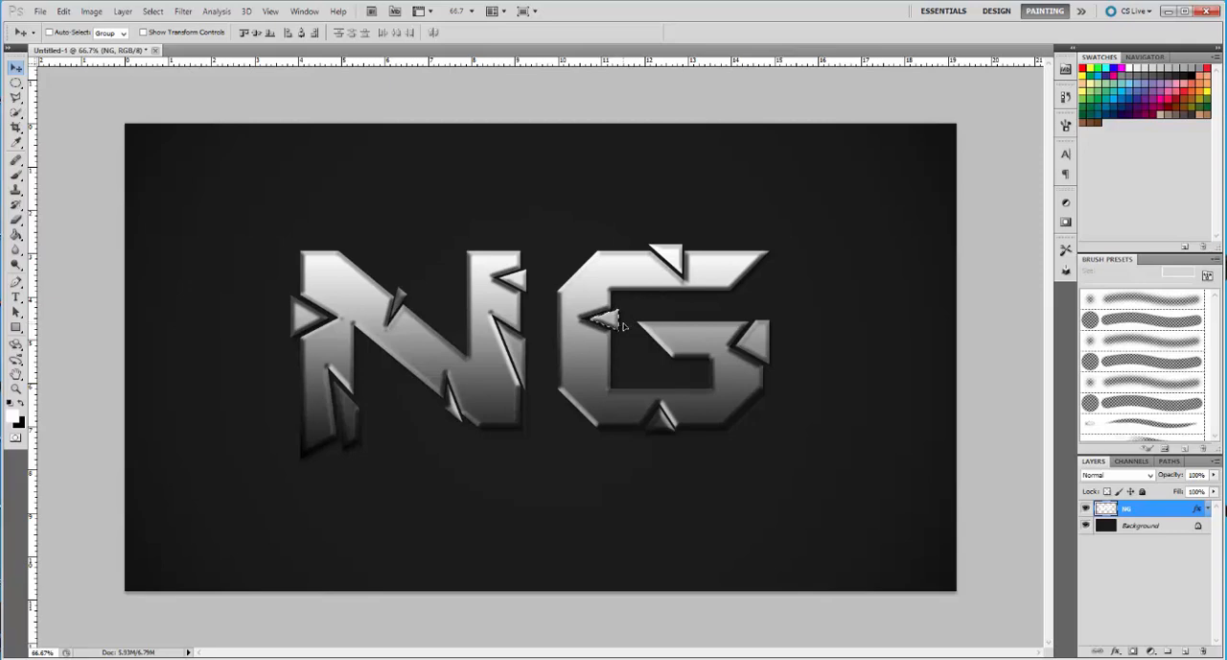
{"action": "left_click", "coordinate": [153, 11]}
{"action": "left_click", "coordinate": [166, 38]}
{"action": "key", "text": "l"}
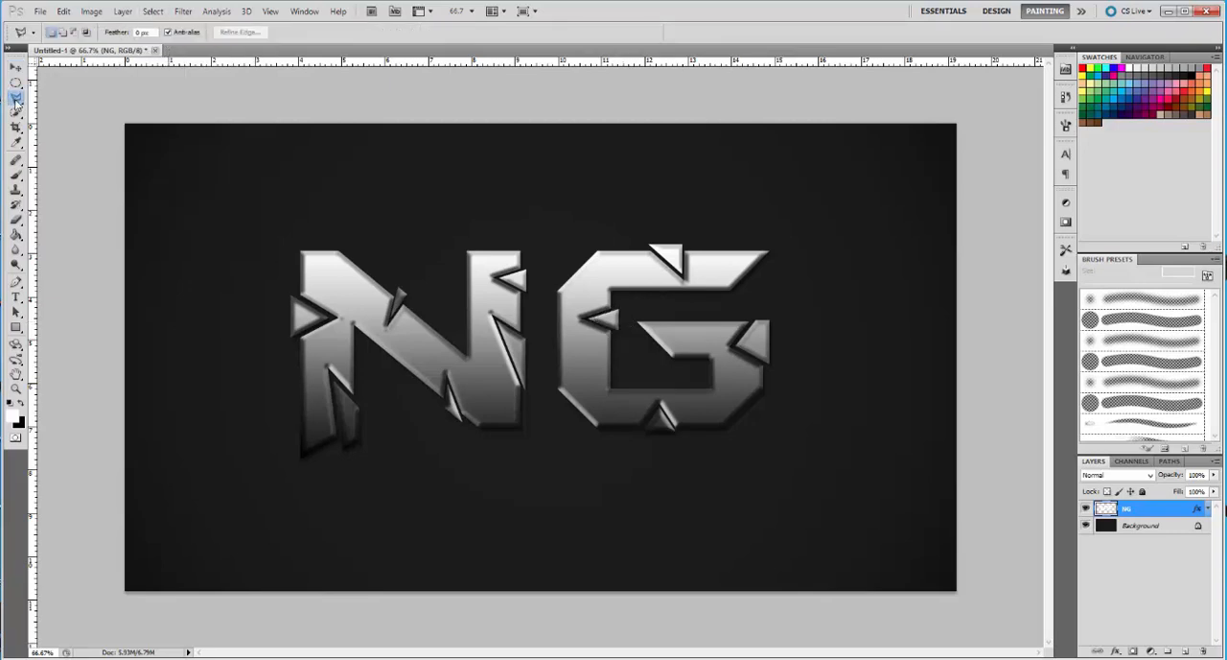
Cut a triangular shard from the outer edge of the G's left stem, move it slightly left, and deselect it
{"action": "left_click", "coordinate": [542, 340]}
{"action": "left_click", "coordinate": [588, 355]}
{"action": "left_click", "coordinate": [541, 395]}
{"action": "left_click", "coordinate": [542, 341]}
{"action": "left_click", "coordinate": [15, 66]}
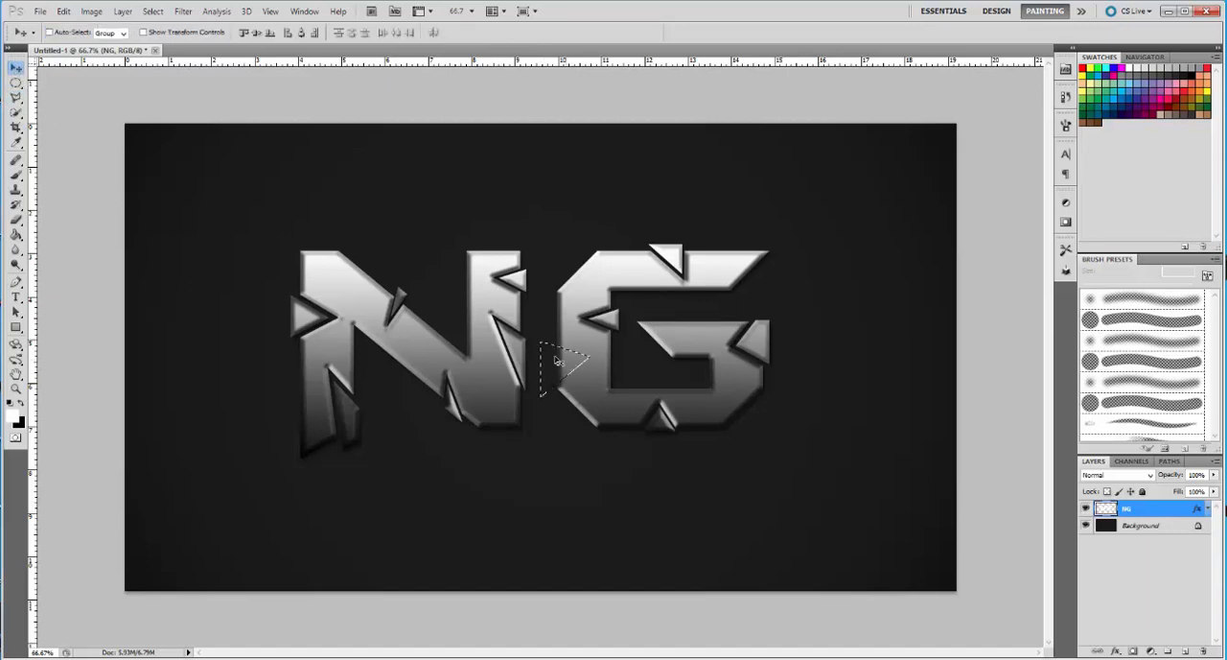
{"action": "left_click_drag", "start_coordinate": [552, 361], "coordinate": [546, 362]}
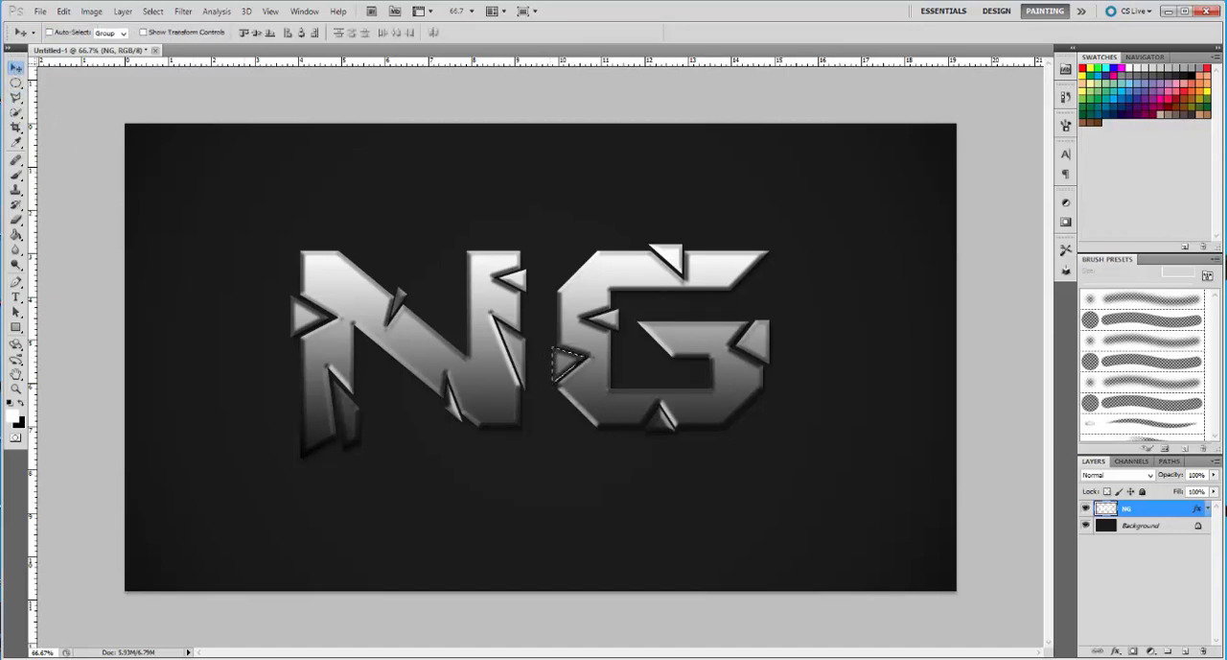
{"action": "left_click", "coordinate": [154, 12]}
{"action": "left_click", "coordinate": [171, 41]}
Add an Outer Glow to the NG layer with 6% spread and a size of 10 px
{"action": "double_click", "coordinate": [1134, 516]}
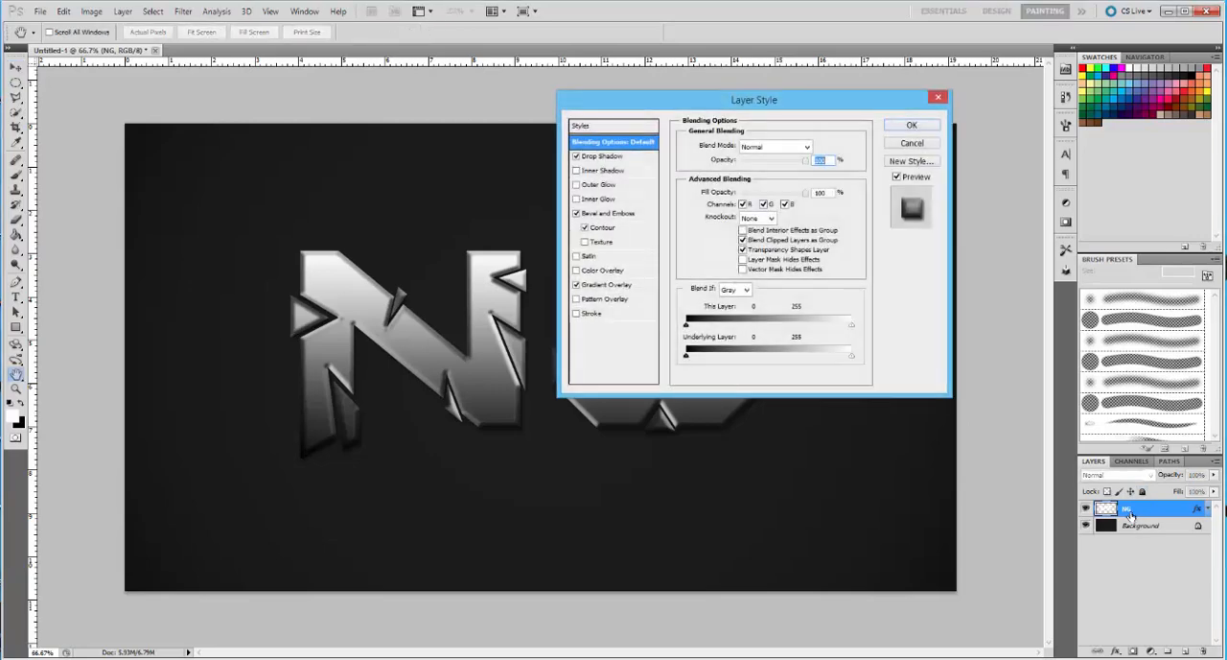
{"action": "left_click_drag", "start_coordinate": [669, 104], "coordinate": [692, 114]}
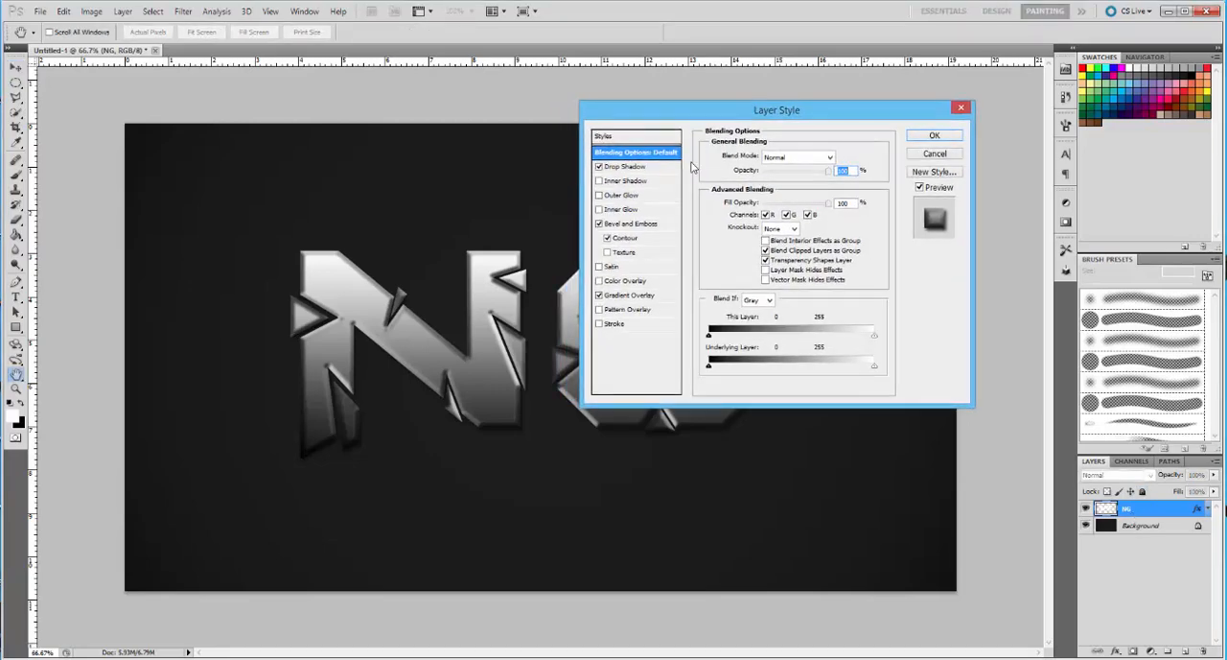
{"action": "left_click", "coordinate": [599, 195]}
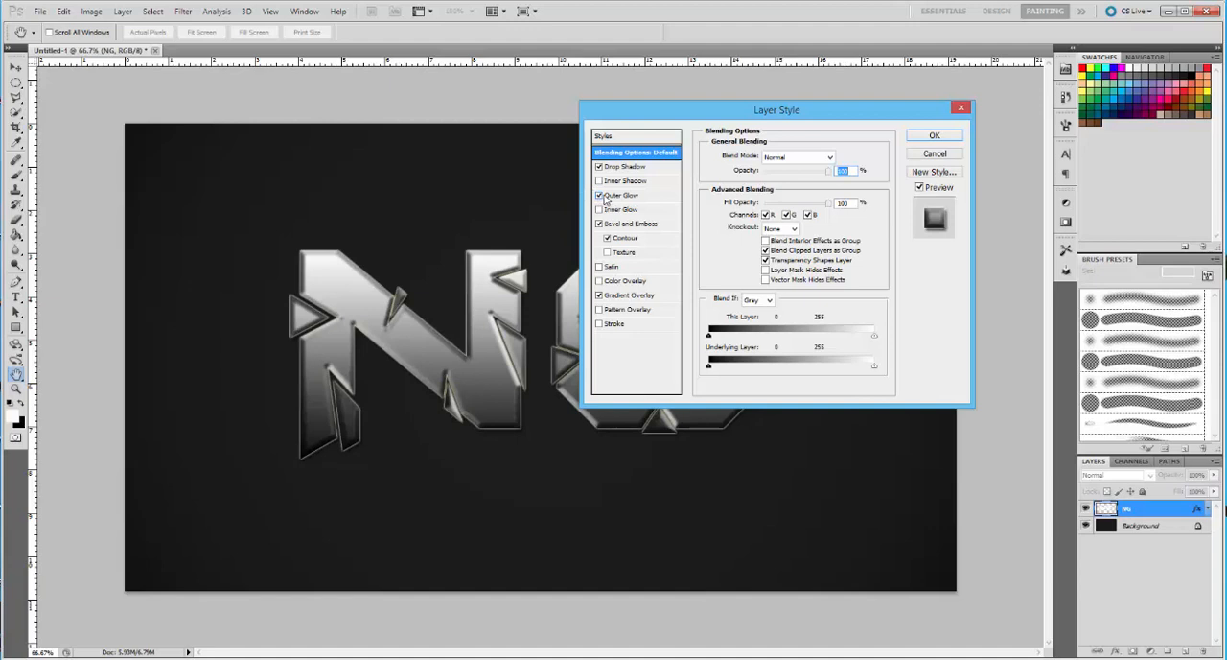
{"action": "left_click", "coordinate": [619, 196]}
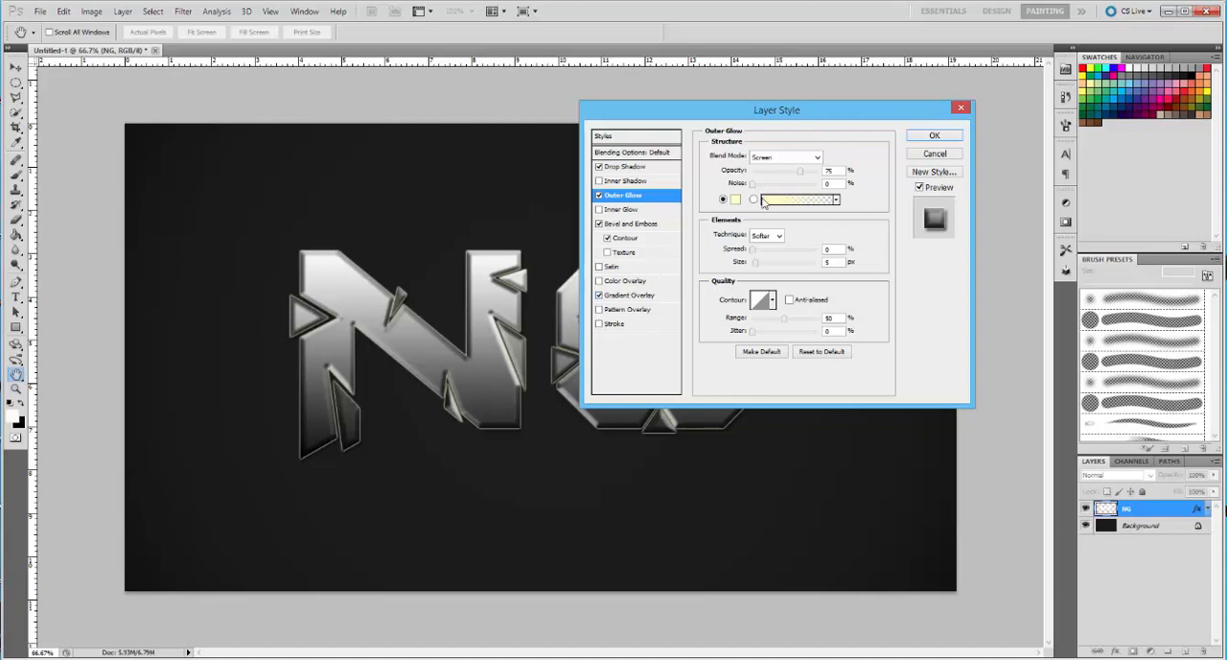
{"action": "left_click_drag", "start_coordinate": [836, 115], "coordinate": [1084, 108]}
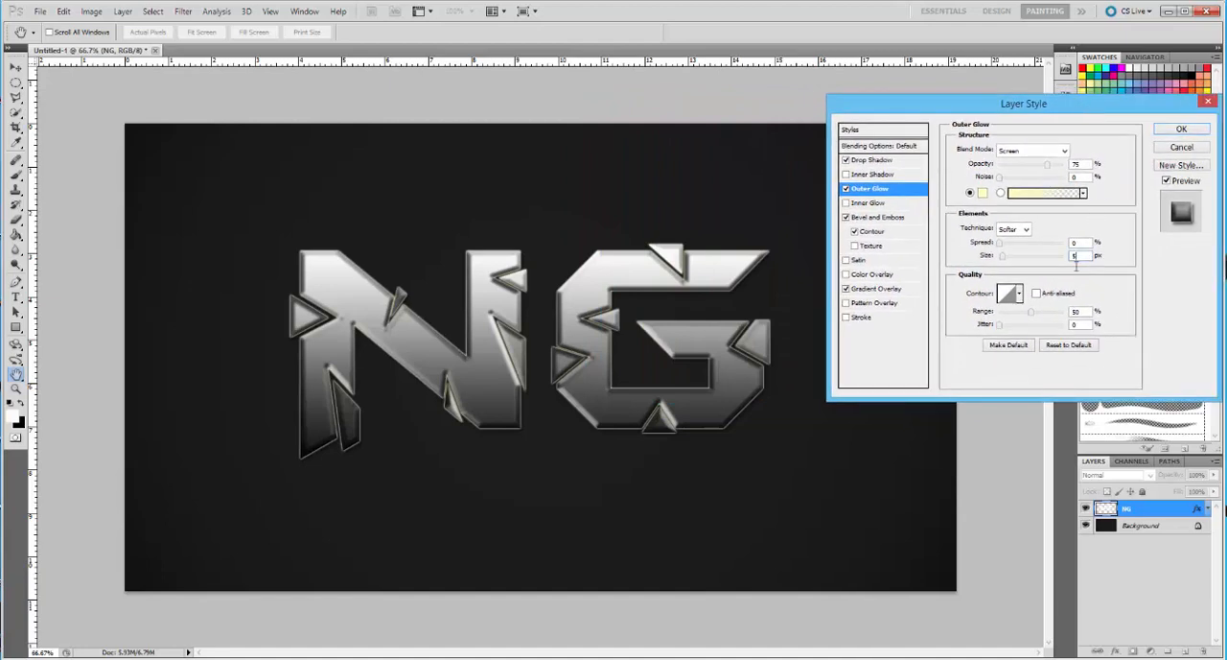
{"action": "double_click", "coordinate": [1074, 255]}
{"action": "type", "text": "9"}
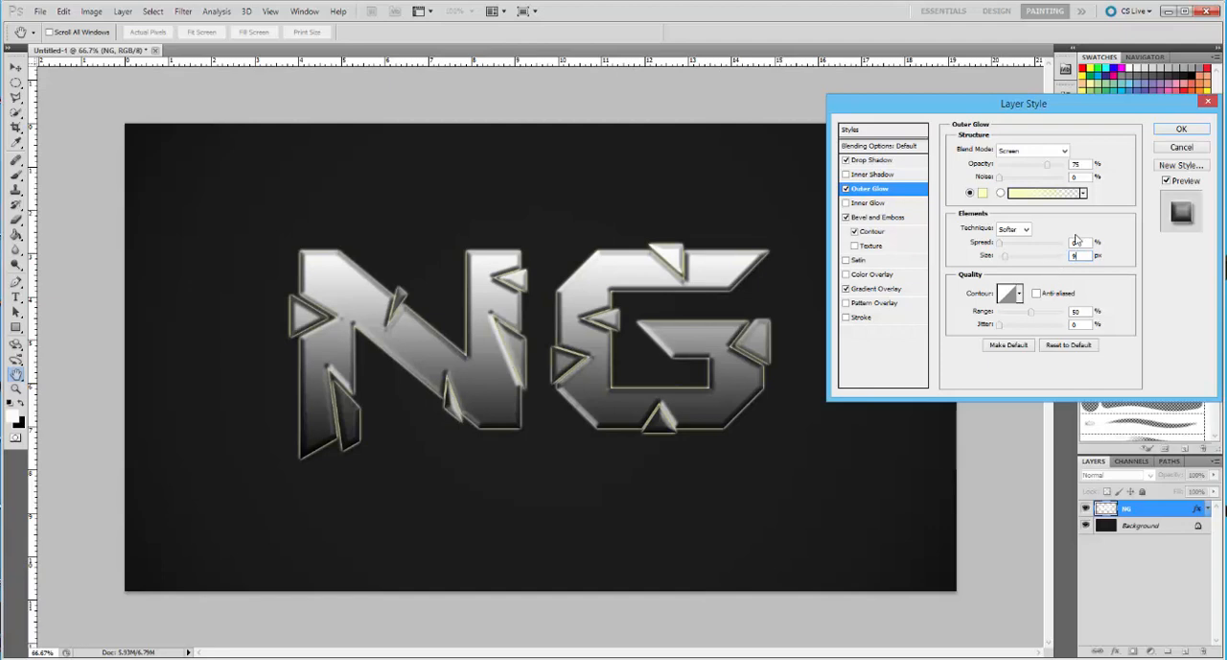
{"action": "double_click", "coordinate": [1080, 243]}
{"action": "type", "text": "5"}
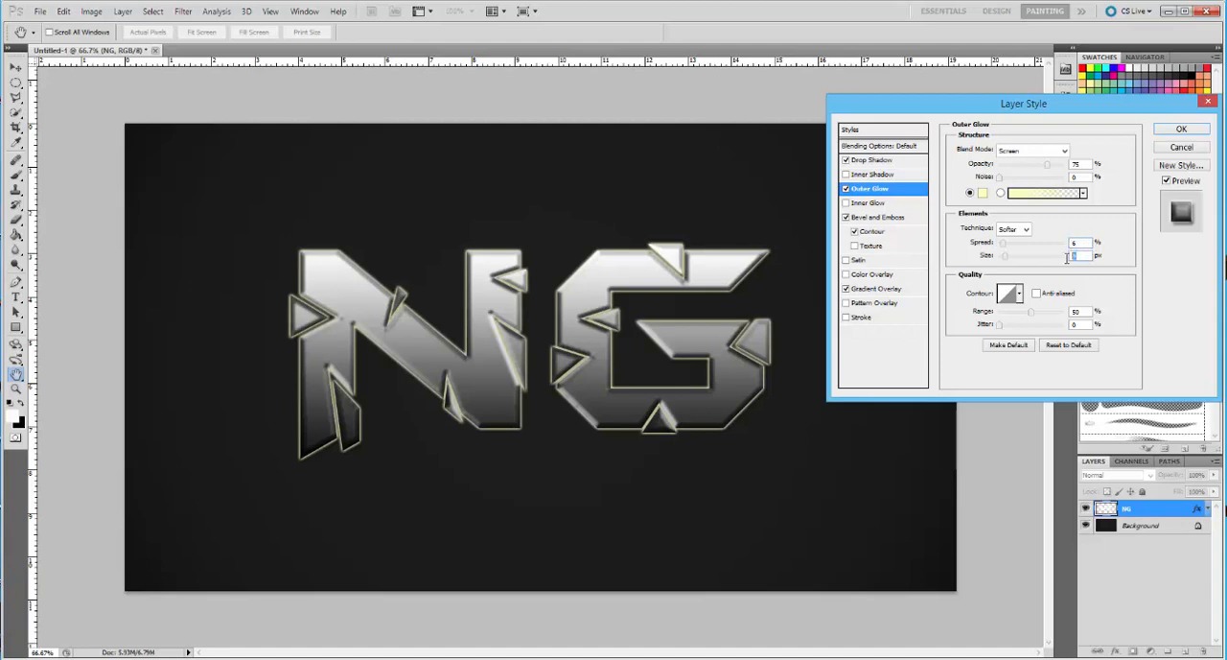
{"action": "type", "text": "15"}
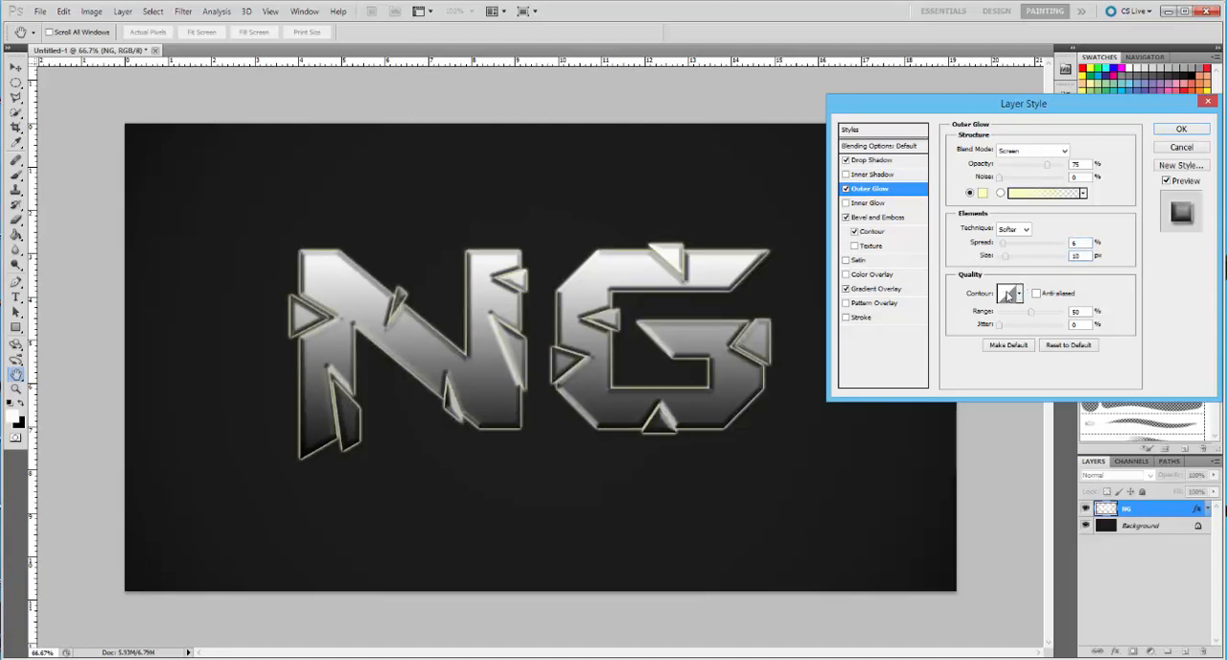
Set the Outer Glow colour to blue 0dace0 and apply the layer style
{"action": "left_click", "coordinate": [982, 193]}
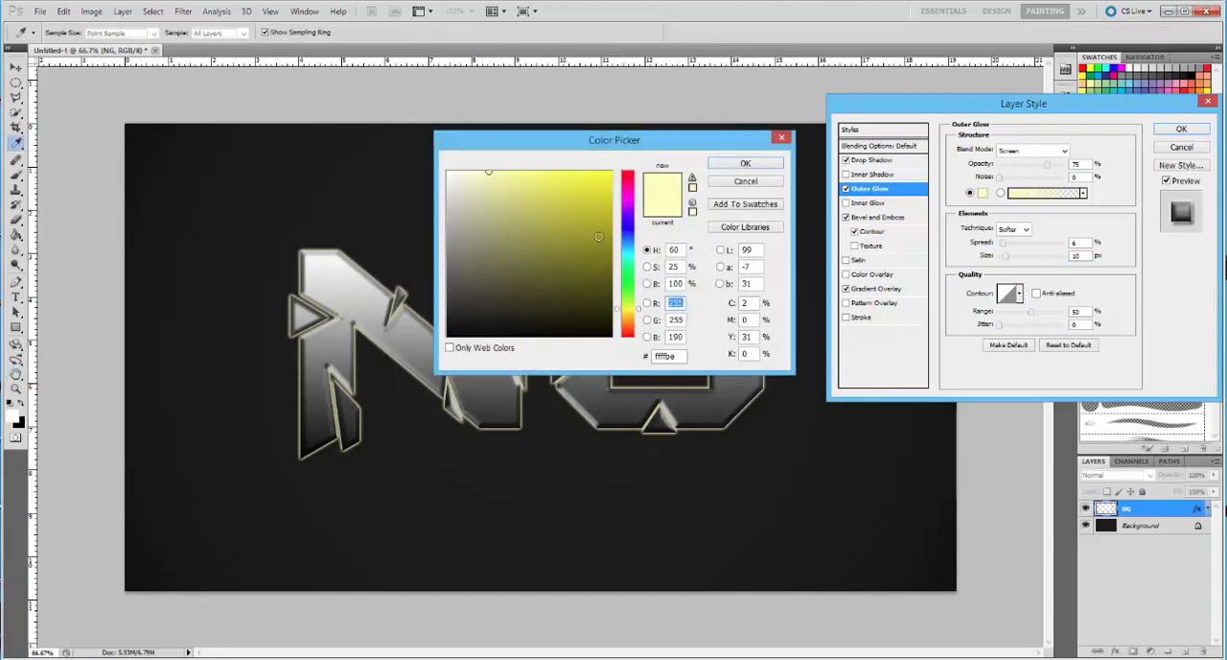
{"action": "left_click_drag", "start_coordinate": [629, 225], "coordinate": [628, 251]}
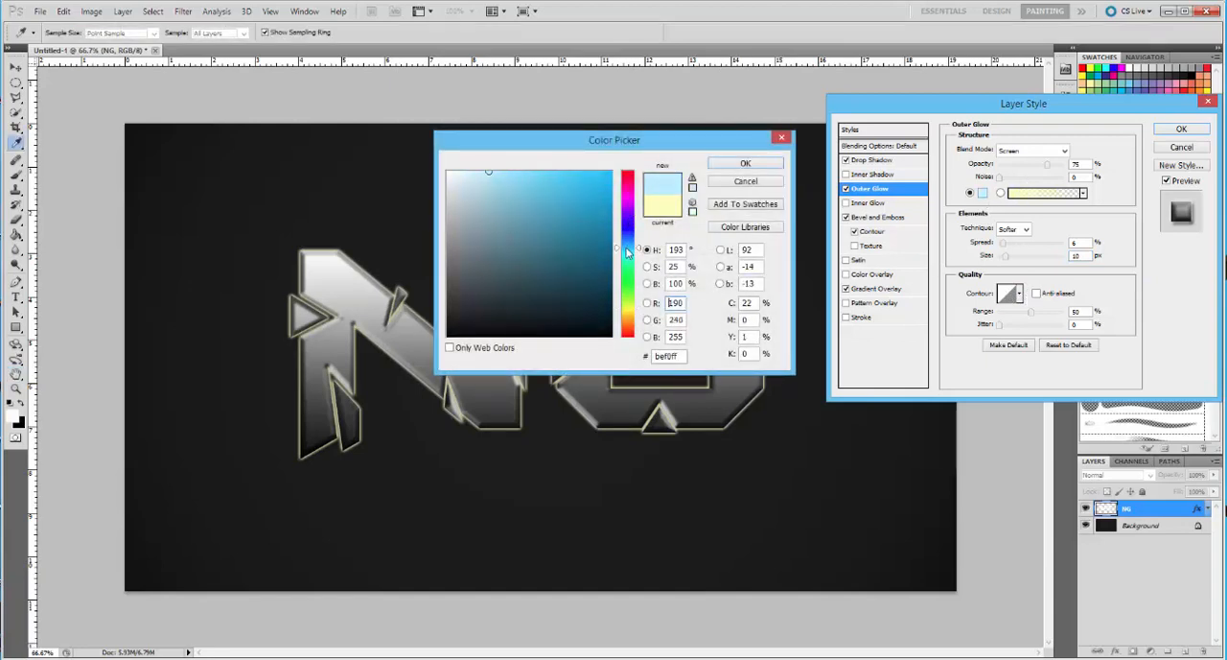
{"action": "left_click", "coordinate": [561, 173]}
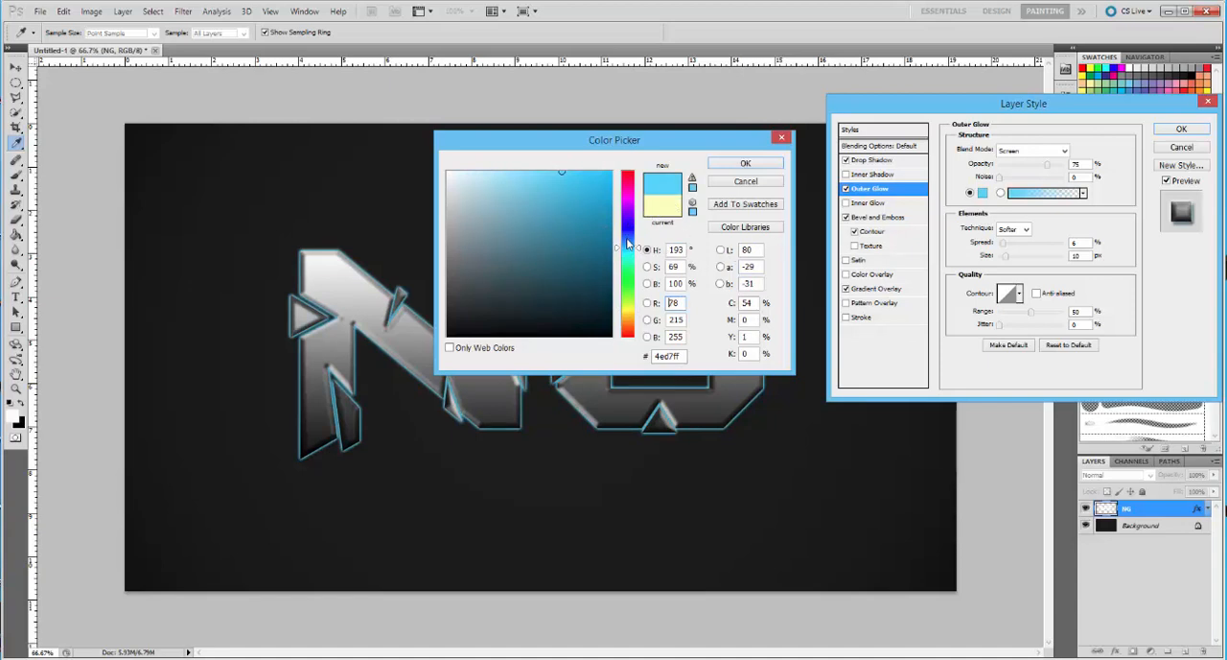
{"action": "left_click_drag", "start_coordinate": [628, 244], "coordinate": [632, 253]}
{"action": "left_click_drag", "start_coordinate": [580, 202], "coordinate": [602, 192]}
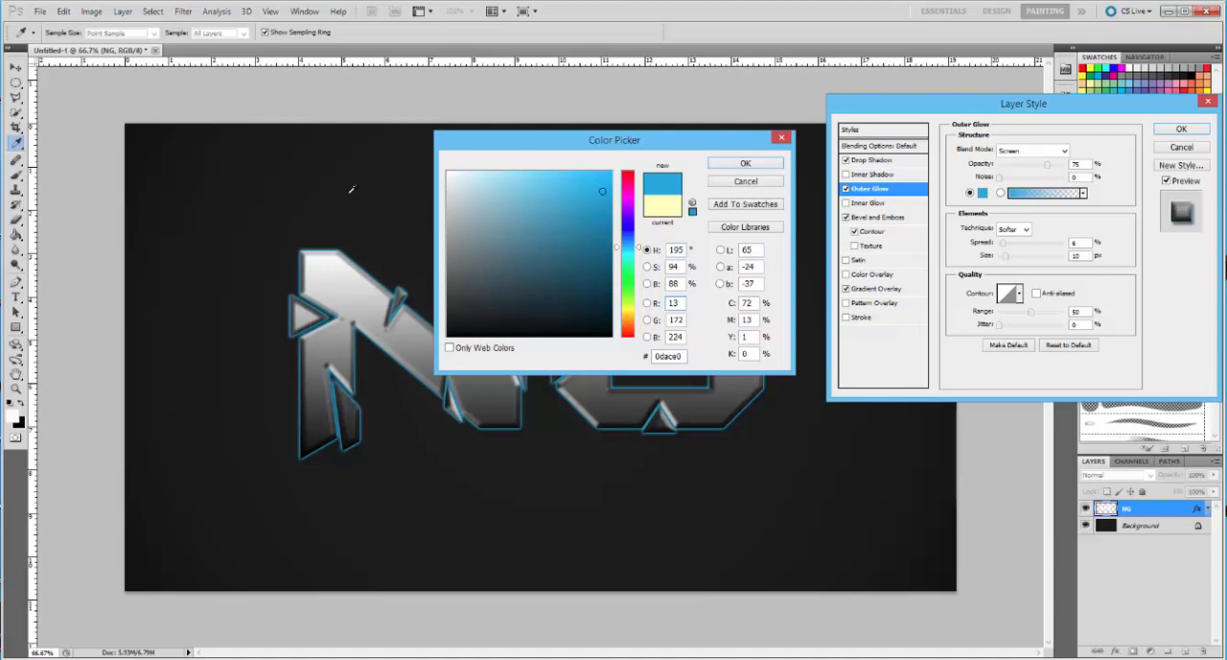
{"action": "left_click", "coordinate": [755, 164]}
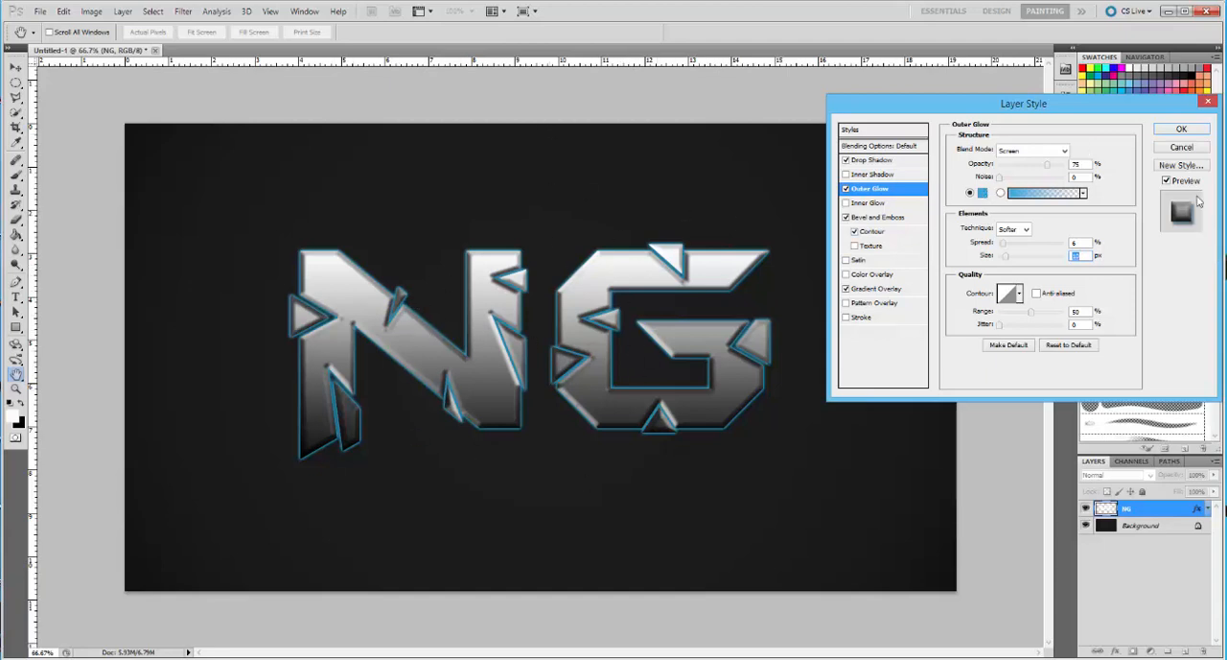
{"action": "left_click", "coordinate": [1183, 130]}
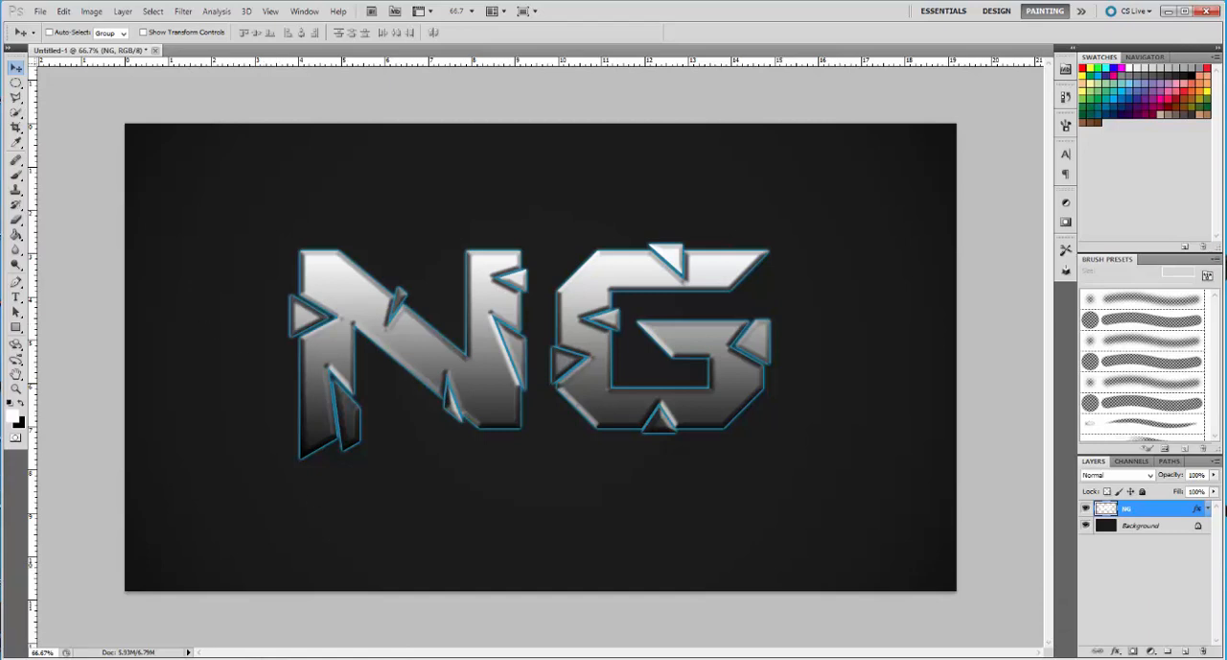
Open the droplets JPEG image from the Desktop
{"action": "left_click", "coordinate": [37, 13]}
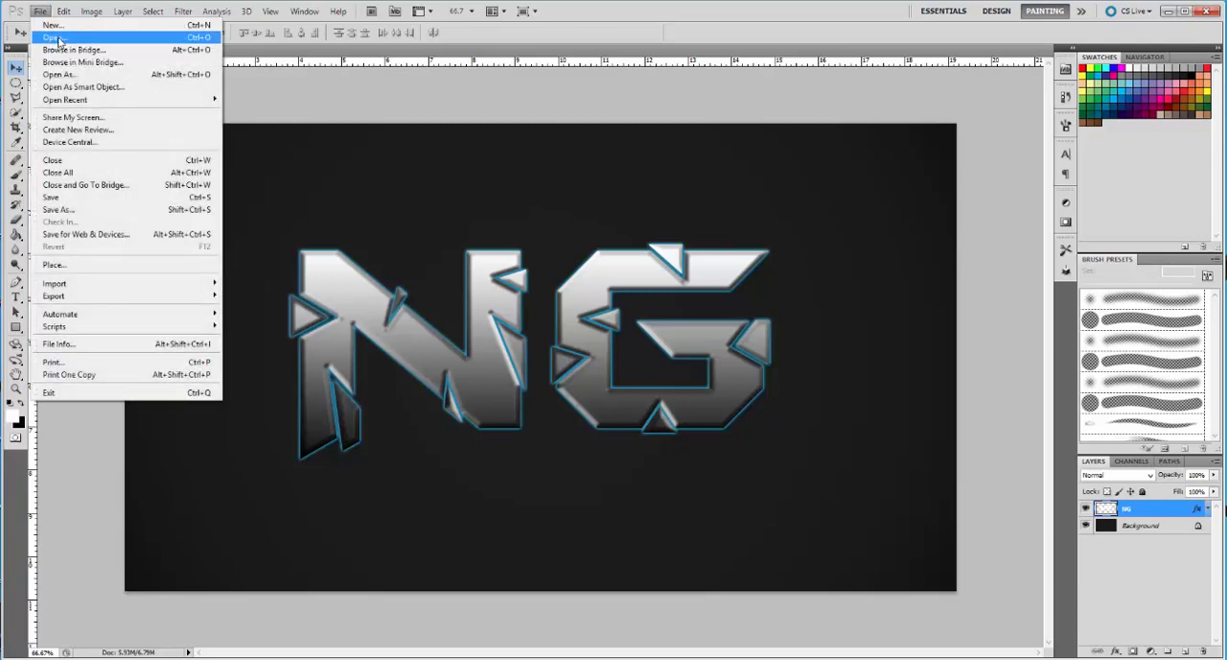
{"action": "left_click", "coordinate": [62, 39]}
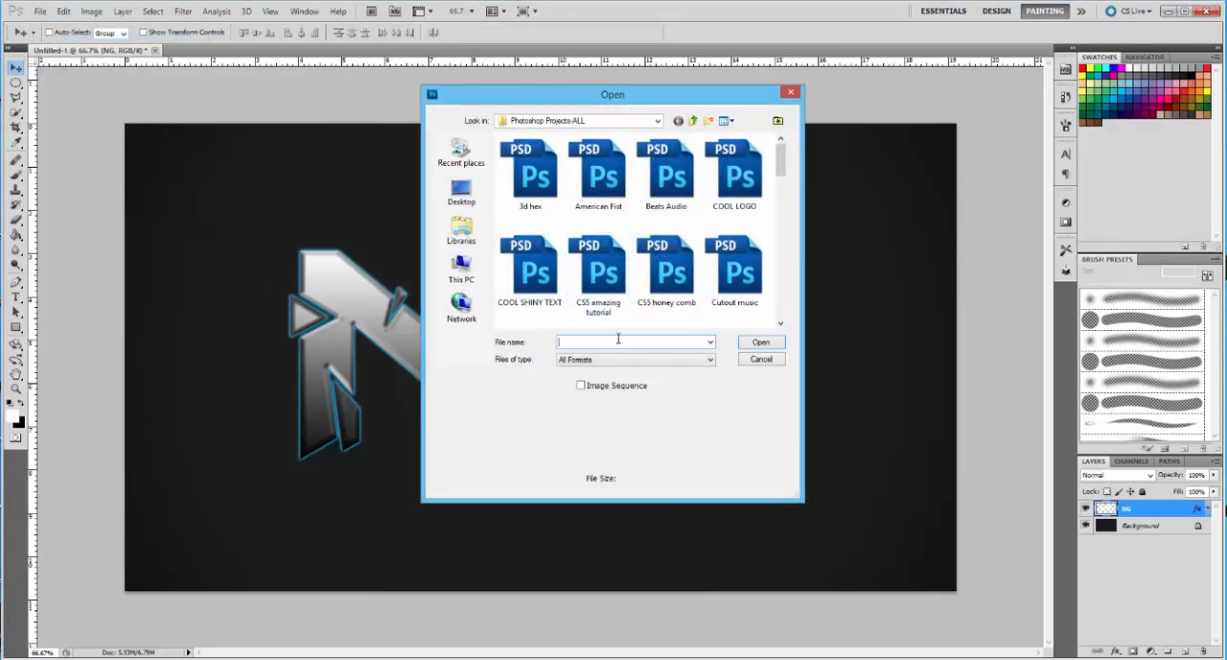
{"action": "left_click", "coordinate": [477, 204]}
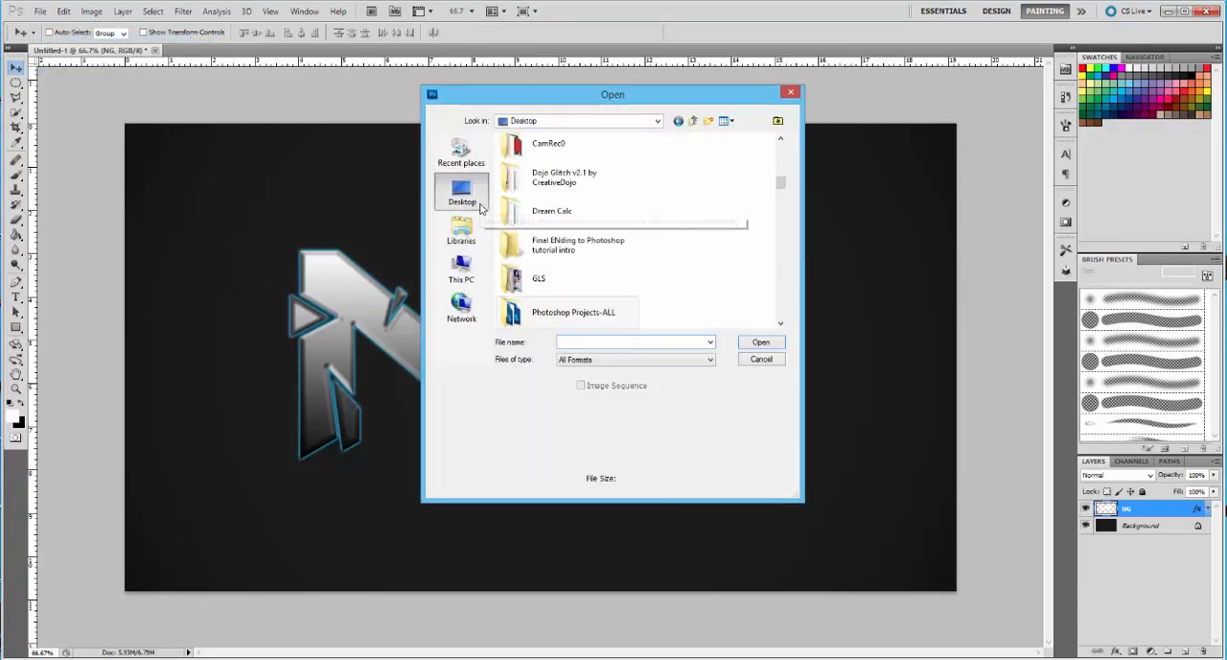
{"action": "left_click_drag", "start_coordinate": [781, 182], "coordinate": [785, 280]}
{"action": "left_click", "coordinate": [463, 230]}
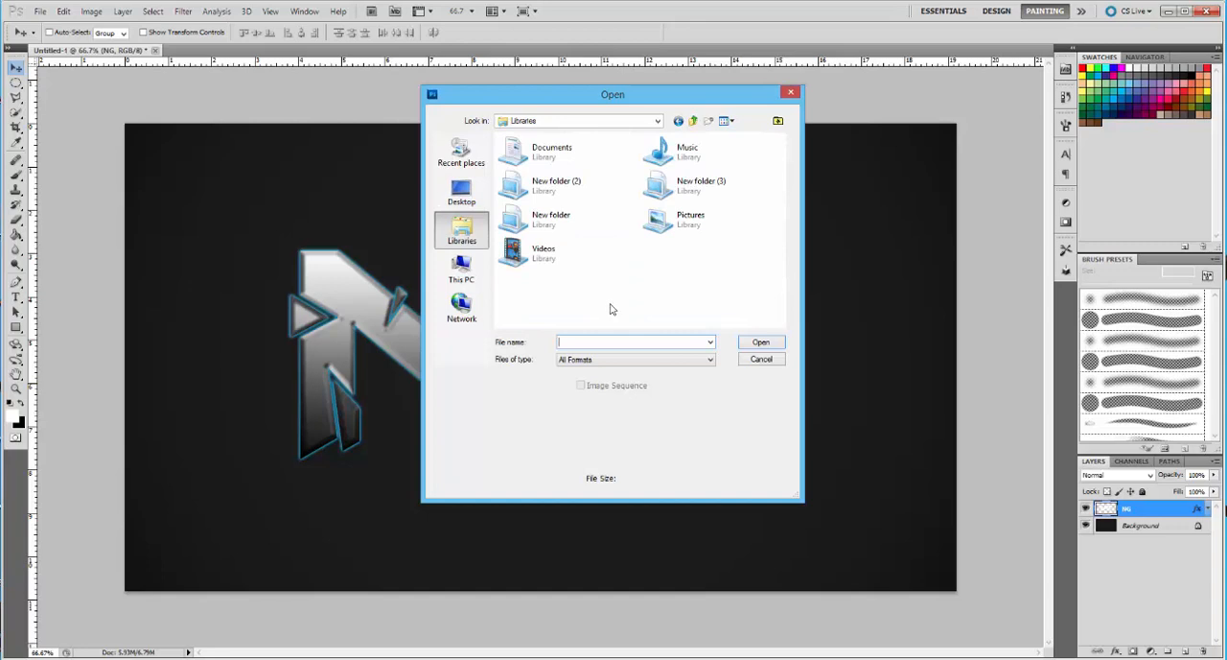
{"action": "type", "text": "dra"}
{"action": "left_click", "coordinate": [458, 190]}
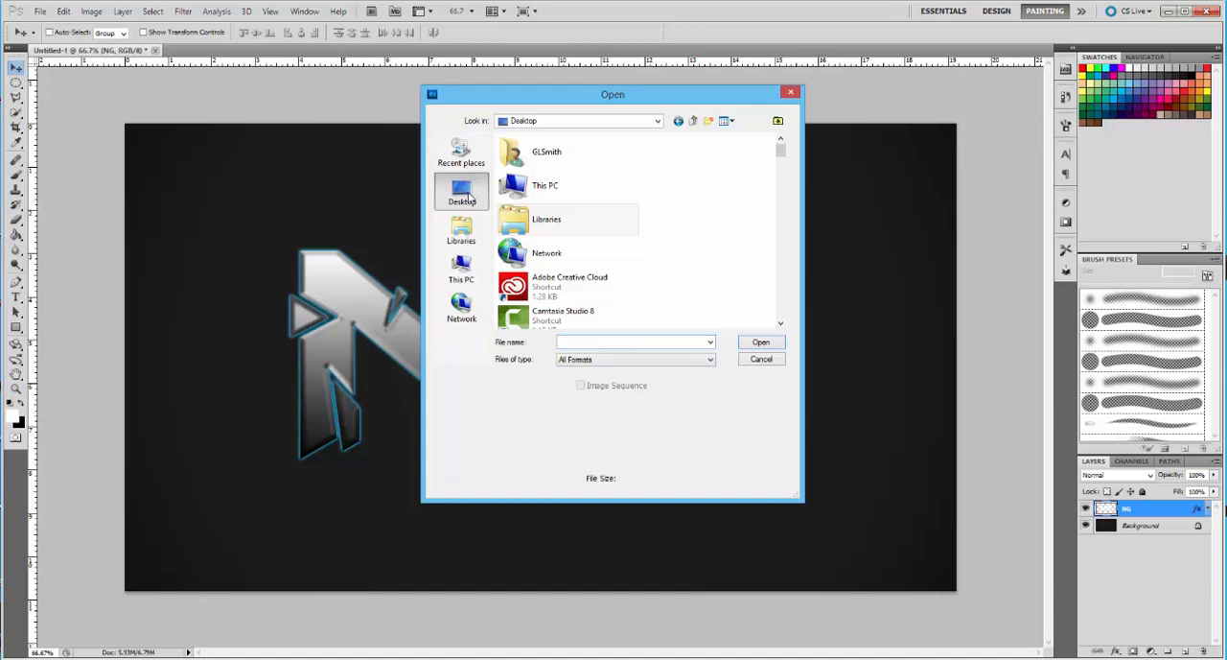
{"action": "left_click_drag", "start_coordinate": [781, 151], "coordinate": [781, 233]}
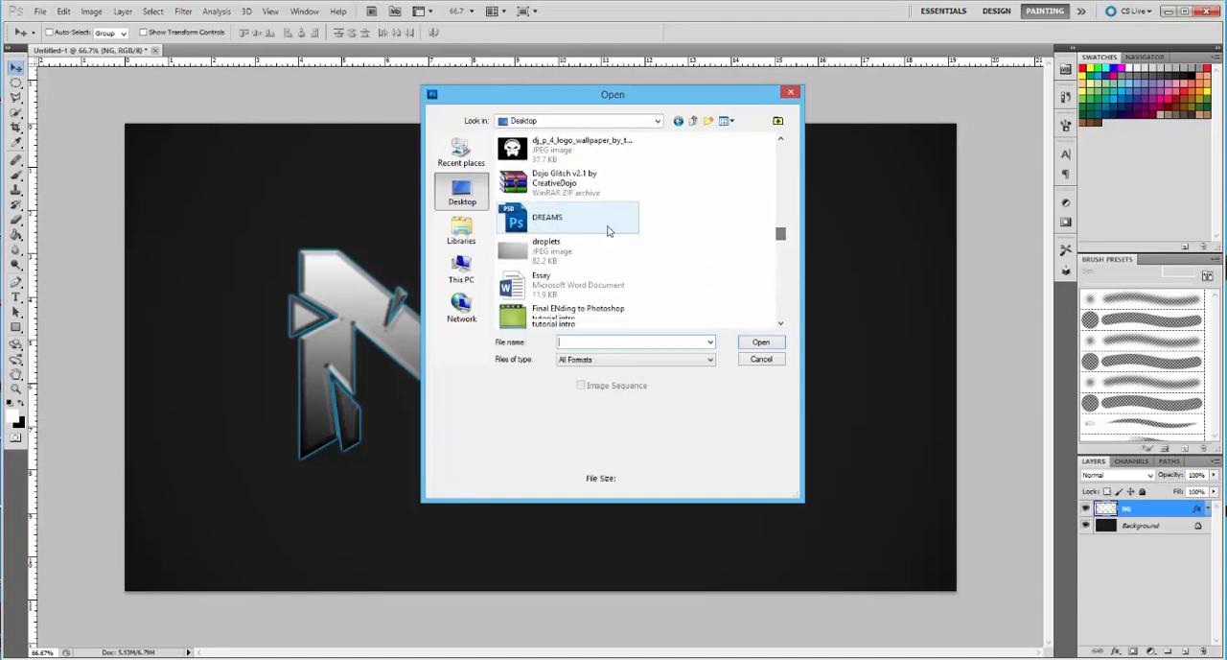
{"action": "left_click", "coordinate": [576, 251]}
{"action": "left_click", "coordinate": [752, 345]}
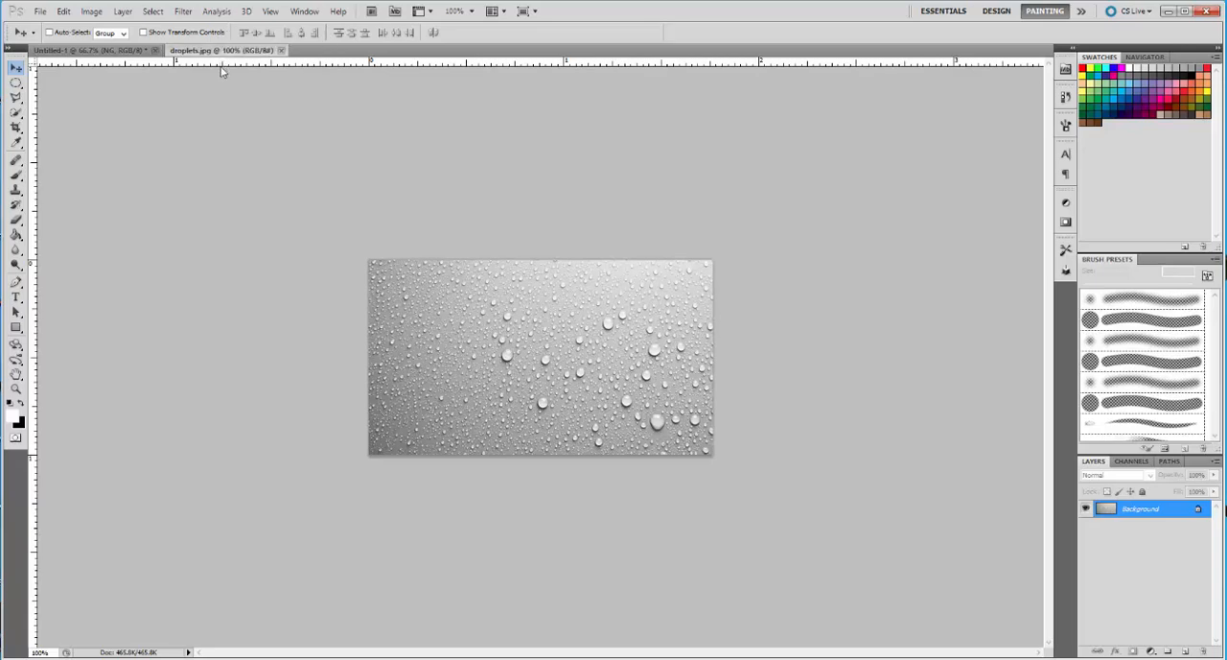
Copy the droplets image into the NG document as a new layer and close the source image
{"action": "left_click_drag", "start_coordinate": [222, 49], "coordinate": [297, 107]}
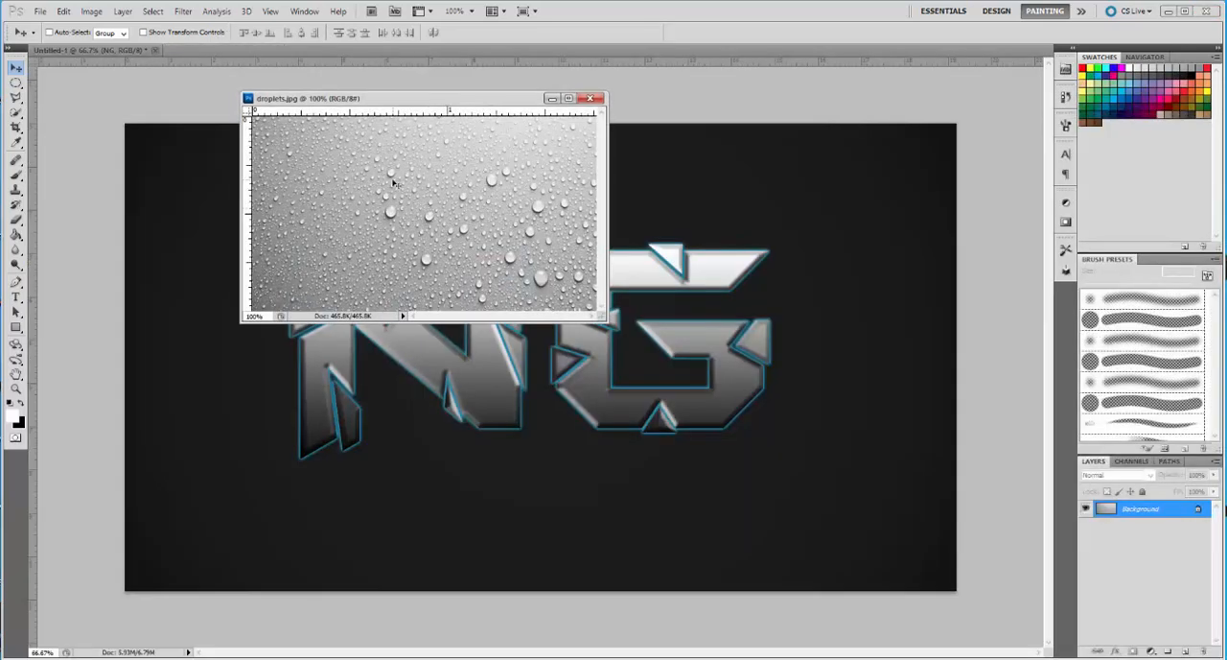
{"action": "left_click_drag", "start_coordinate": [461, 201], "coordinate": [724, 305]}
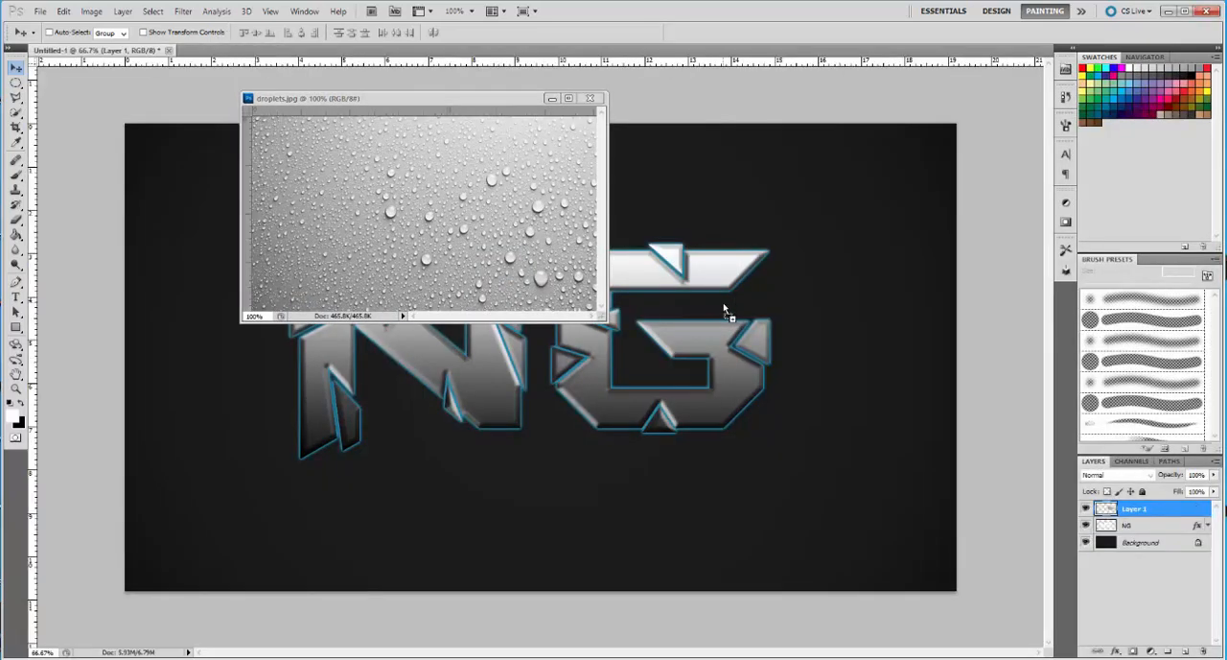
{"action": "left_click", "coordinate": [586, 98]}
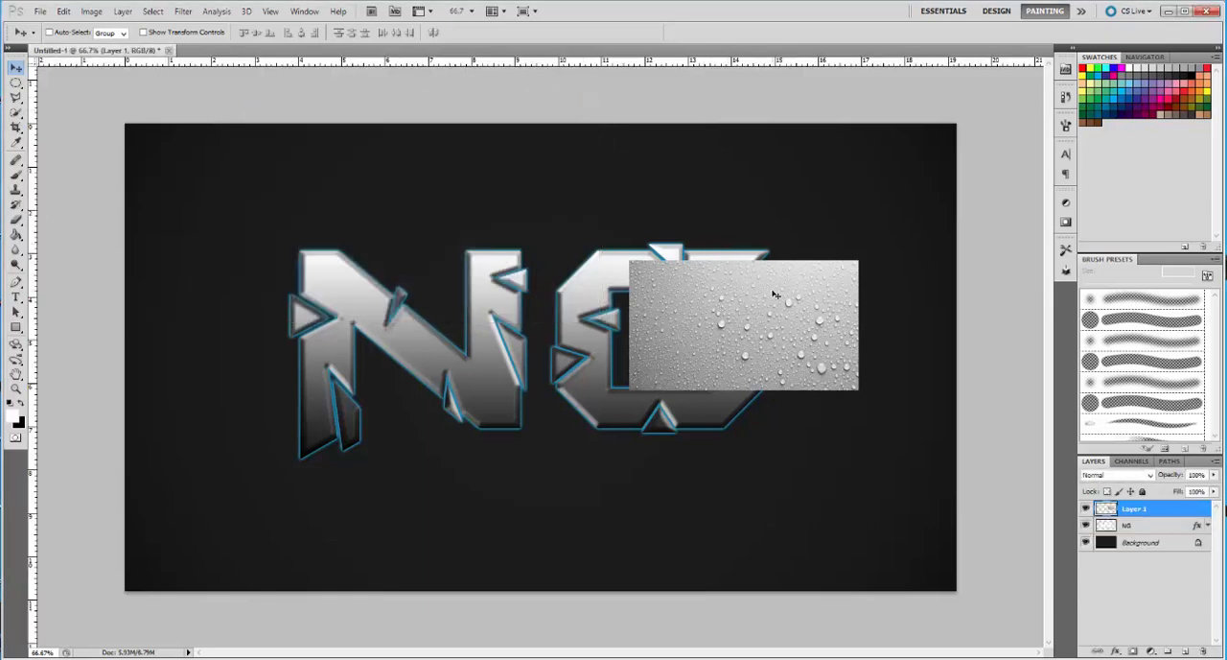
Scale the droplets image proportionally to about 275% and position it so it covers the NG letters
{"action": "key", "text": "ctrl+t"}
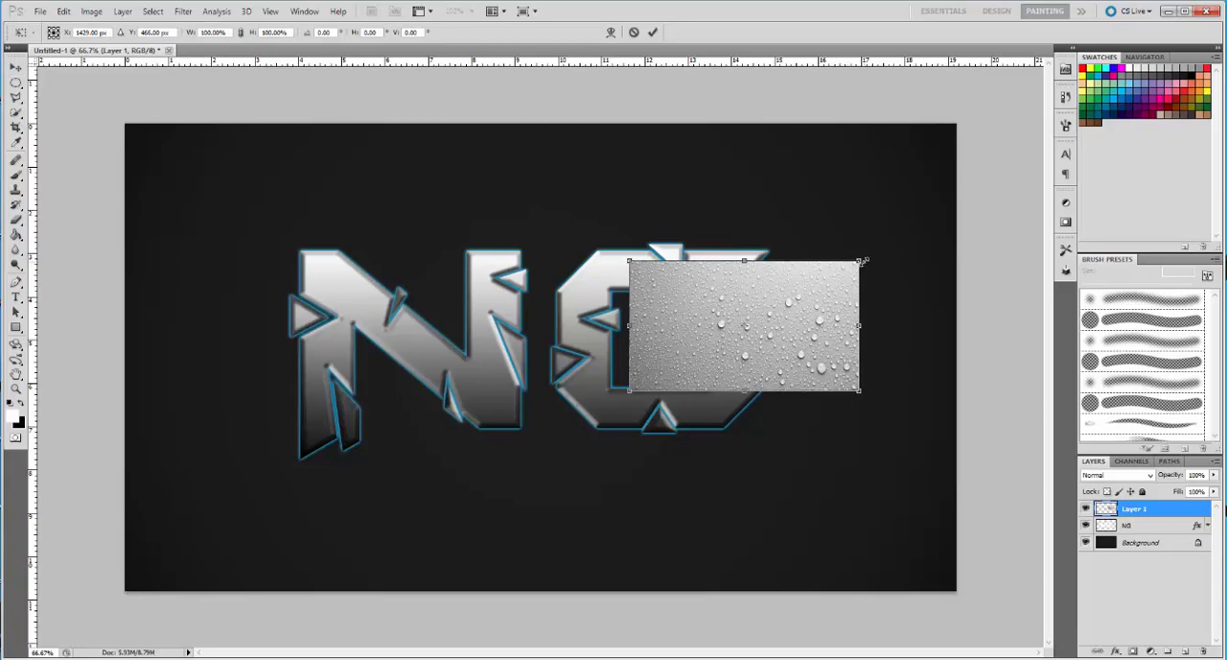
{"action": "left_click_drag", "start_coordinate": [862, 260], "coordinate": [1014, 70]}
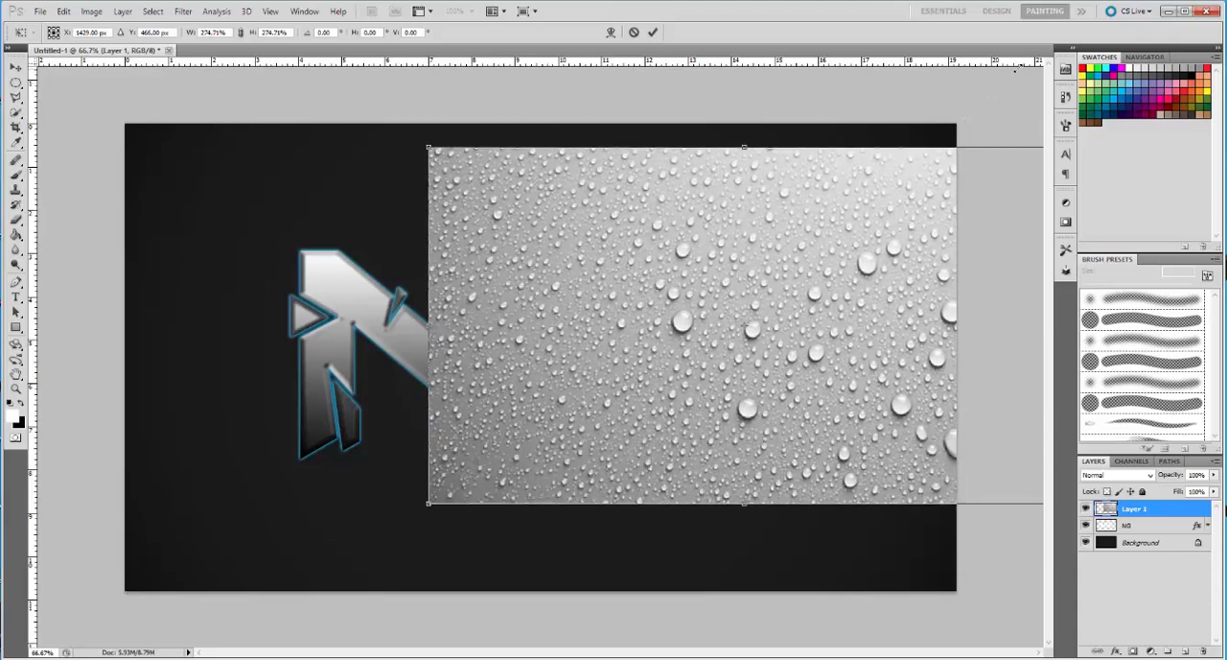
{"action": "left_click_drag", "start_coordinate": [727, 293], "coordinate": [580, 275]}
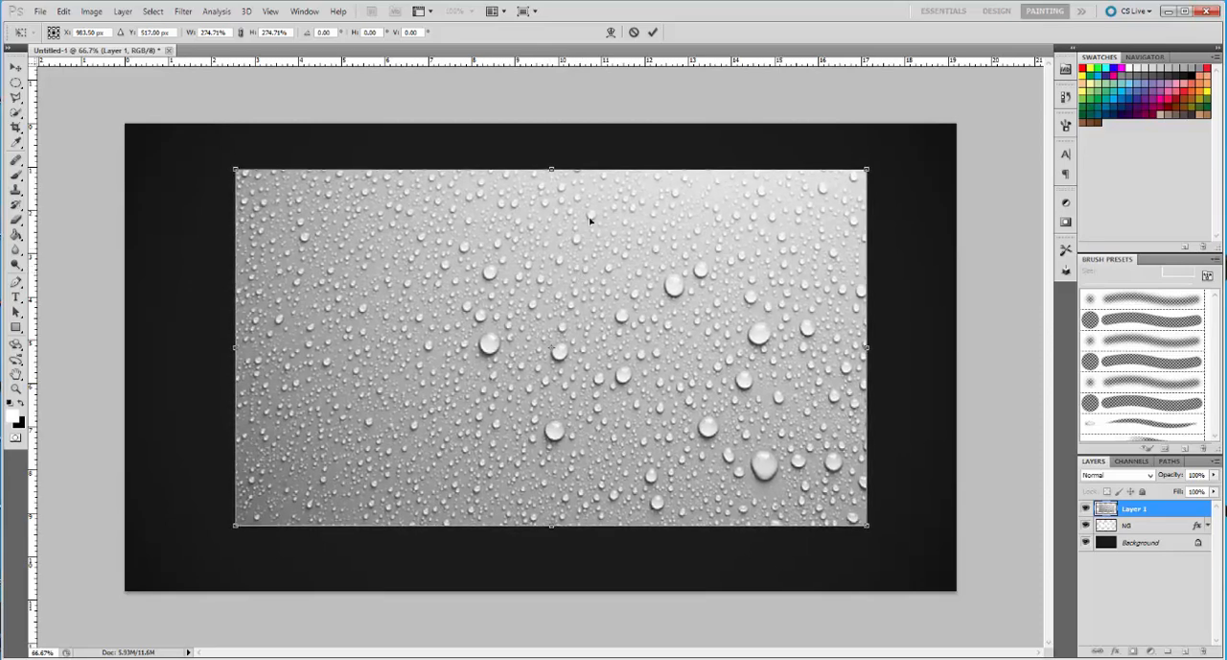
{"action": "left_click", "coordinate": [652, 34]}
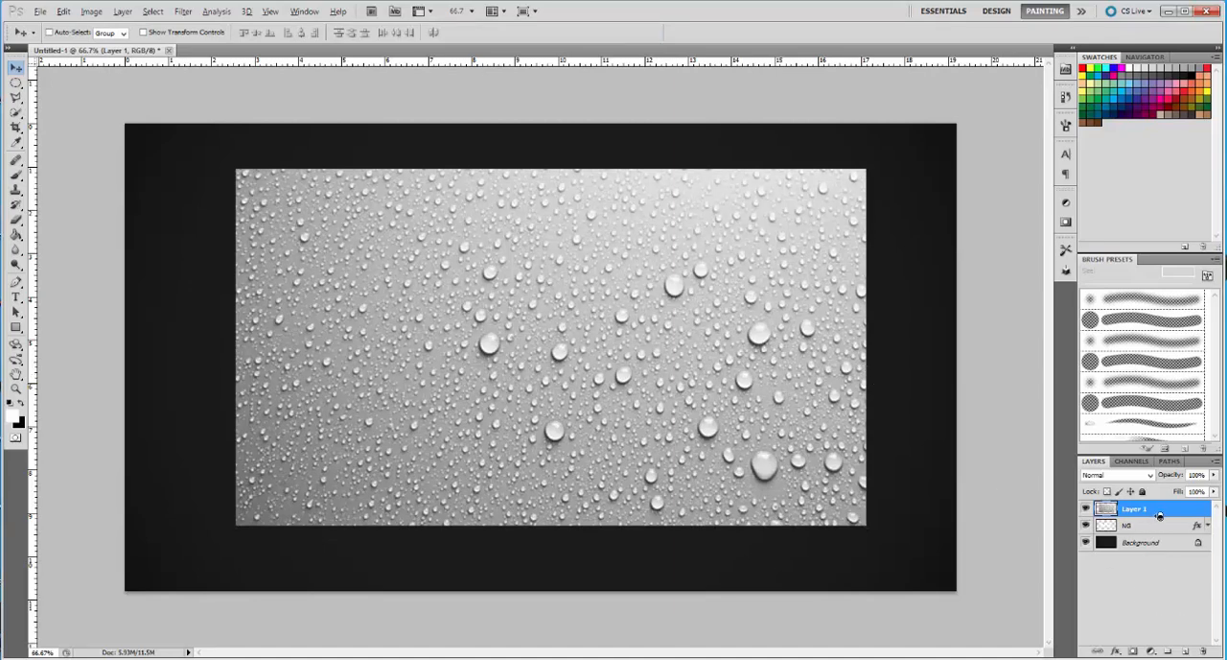
Rename the droplets image layer Droplets and clip it to the NG layer below
{"action": "key", "text": "alt"}
{"action": "key", "text": "alt"}
{"action": "key", "text": "BackSpace"}
{"action": "key", "text": "Return"}
{"action": "left_click", "coordinate": [1147, 528]}
{"action": "left_click", "coordinate": [1146, 509]}
{"action": "key", "text": "alt"}
{"action": "left_click", "coordinate": [1148, 516], "text": "alt"}
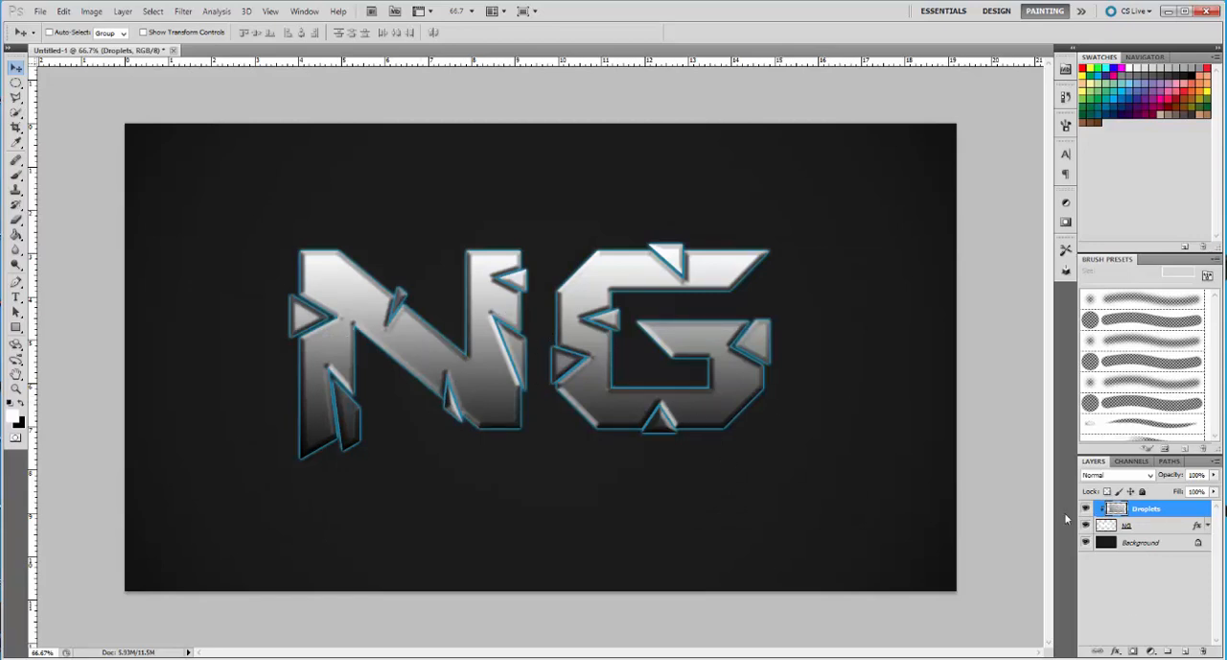
Turn off the NG layer's Gradient Overlay, then select the Droplets layer
{"action": "double_click", "coordinate": [1148, 529]}
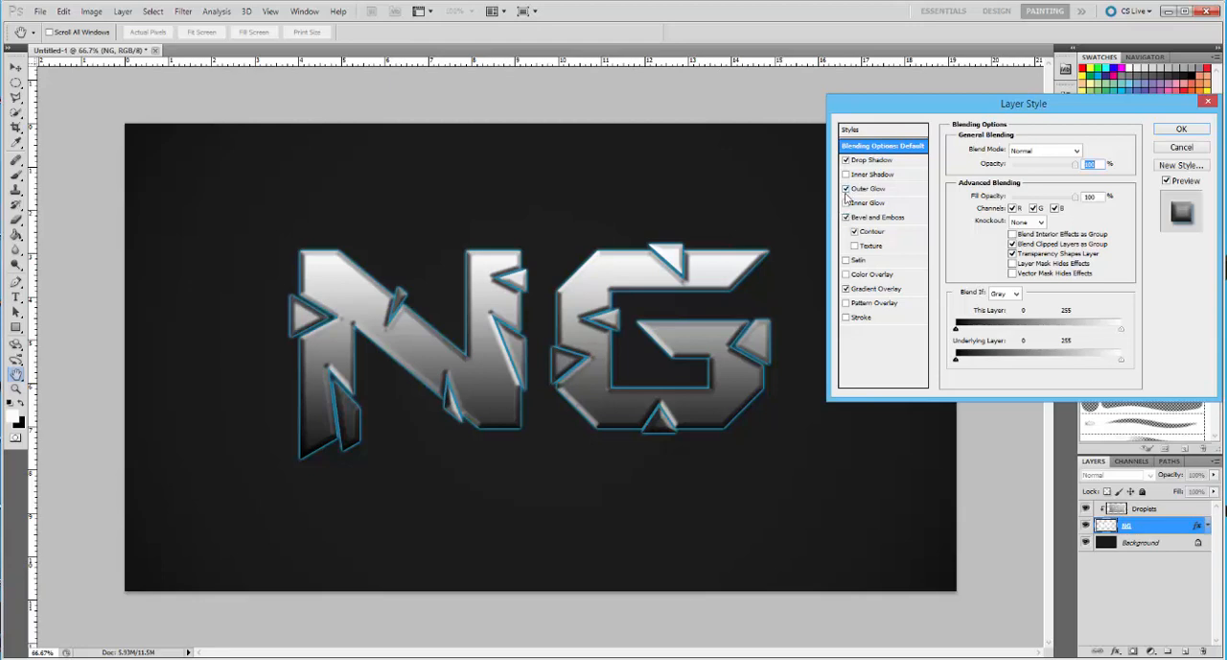
{"action": "left_click", "coordinate": [846, 288]}
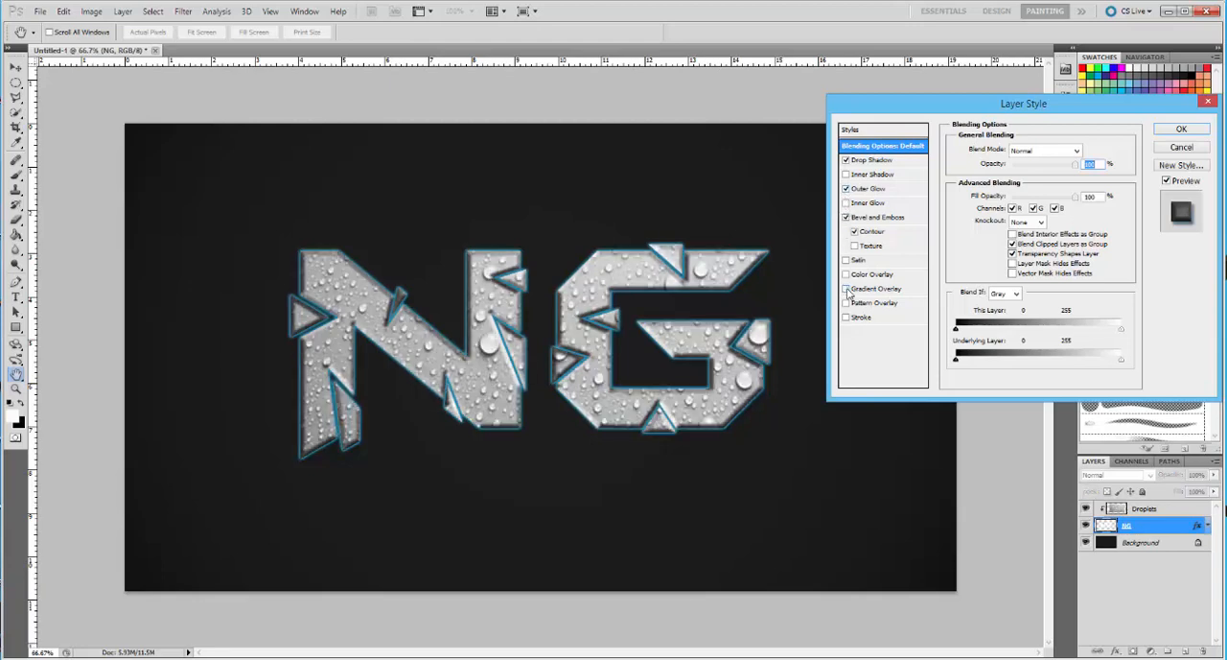
{"action": "left_click", "coordinate": [1180, 129]}
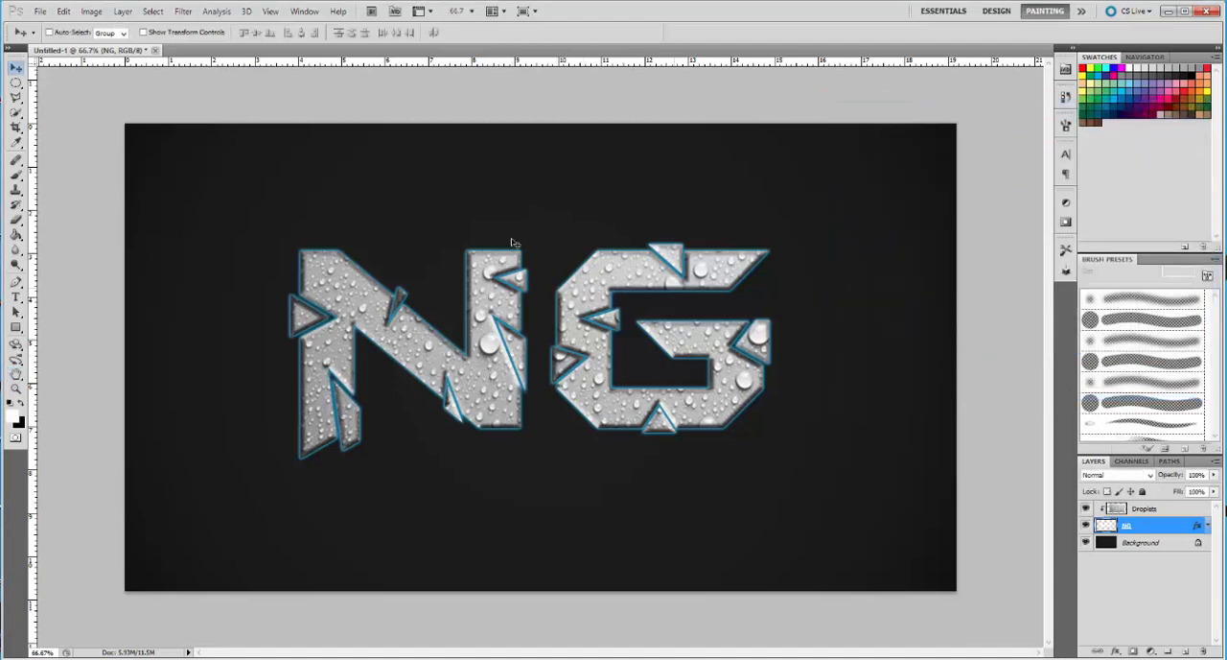
{"action": "left_click", "coordinate": [1147, 511]}
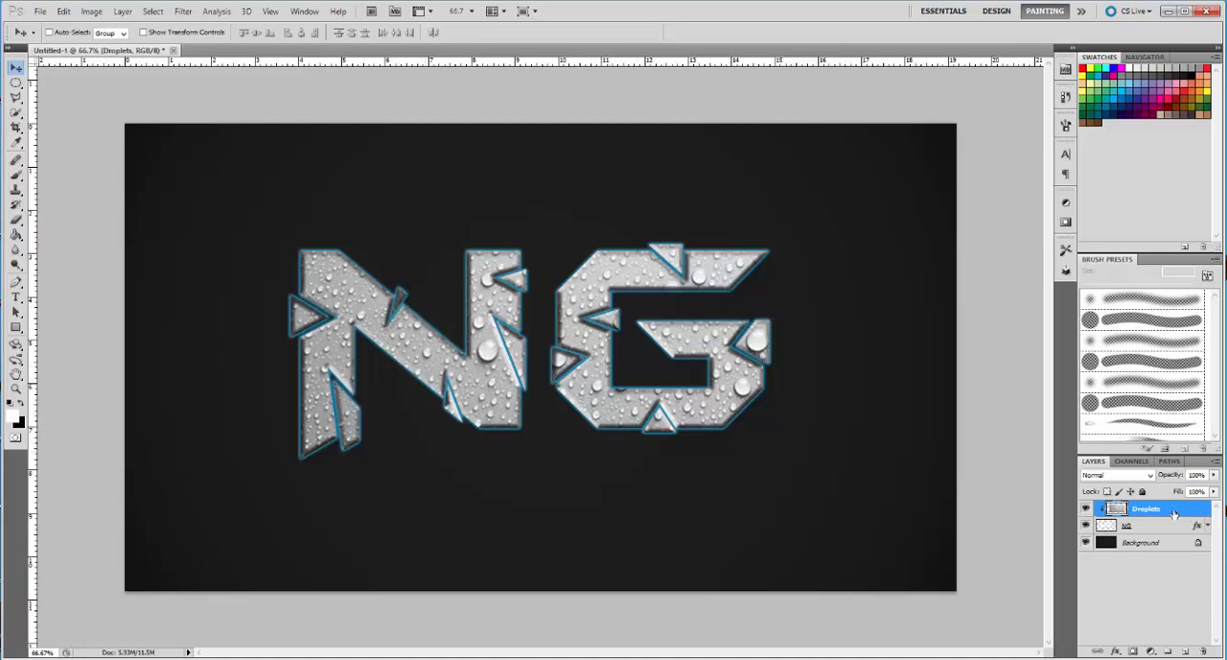
Create a new layer above Droplets and set the Brush tool's foreground colour to blue 28abf6
{"action": "left_click", "coordinate": [1186, 651]}
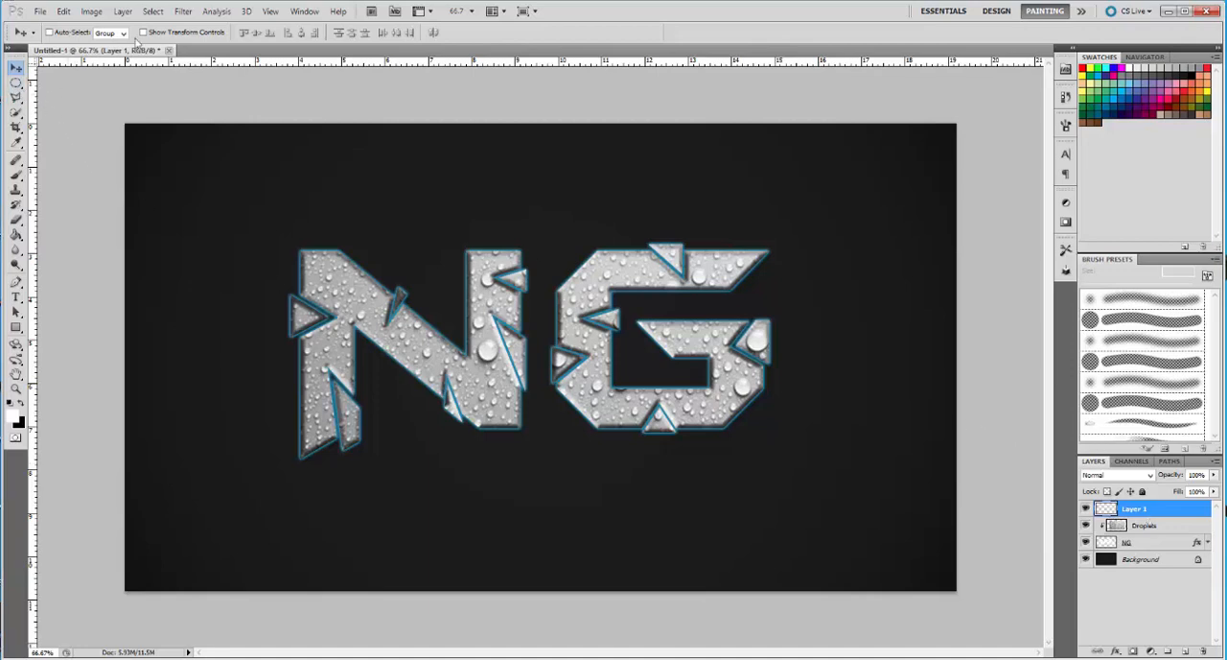
{"action": "left_click", "coordinate": [16, 175]}
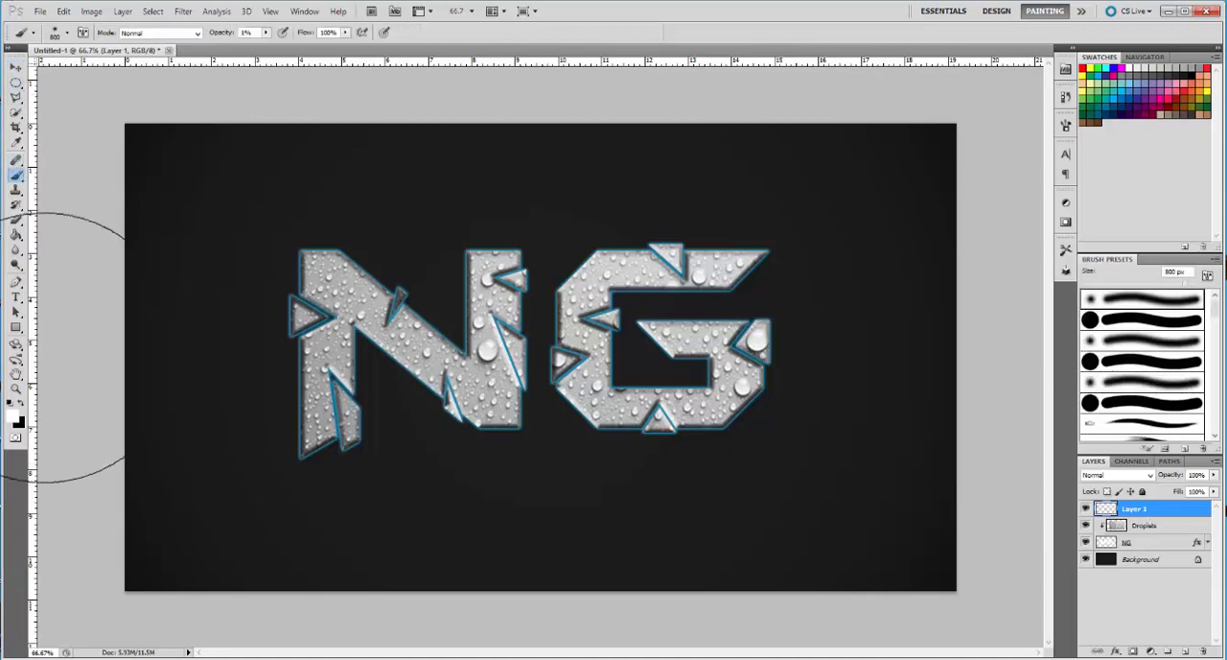
{"action": "left_click", "coordinate": [14, 415]}
{"action": "left_click_drag", "start_coordinate": [627, 192], "coordinate": [625, 250]}
{"action": "left_click_drag", "start_coordinate": [602, 184], "coordinate": [586, 177]}
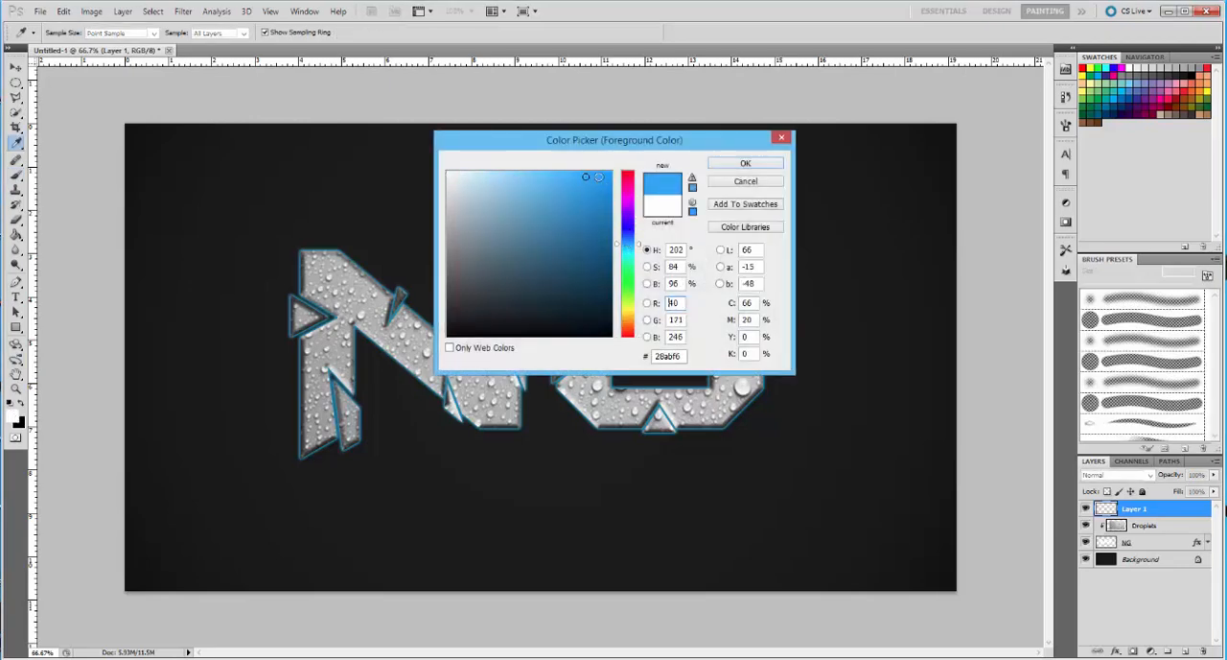
{"action": "left_click", "coordinate": [740, 163]}
{"action": "key", "text": "b"}
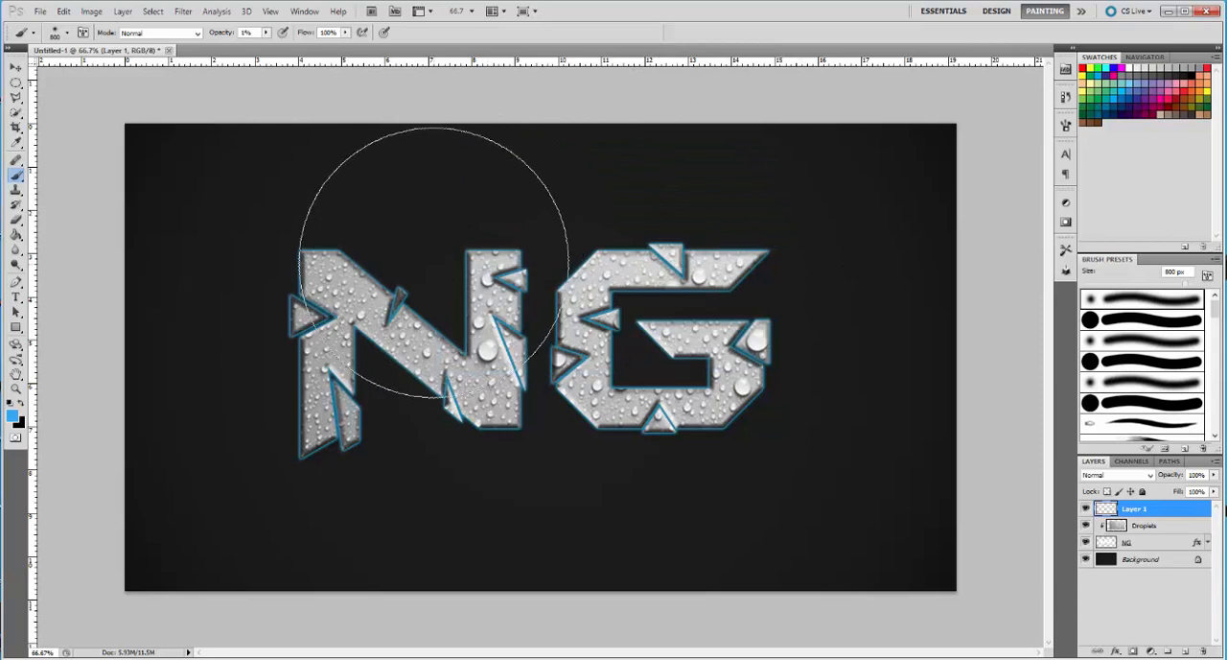
Set the brush to 900 px and 100% opacity, and undo a test dab in the canvas's upper-left corner
{"action": "key", "text": "bracketleft"}
{"action": "key", "text": "bracketleft"}
{"action": "key", "text": "bracketleft"}
{"action": "key", "text": "bracketleft"}
{"action": "key", "text": "bracketleft"}
{"action": "key", "text": "bracketleft"}
{"action": "key", "text": "bracketleft"}
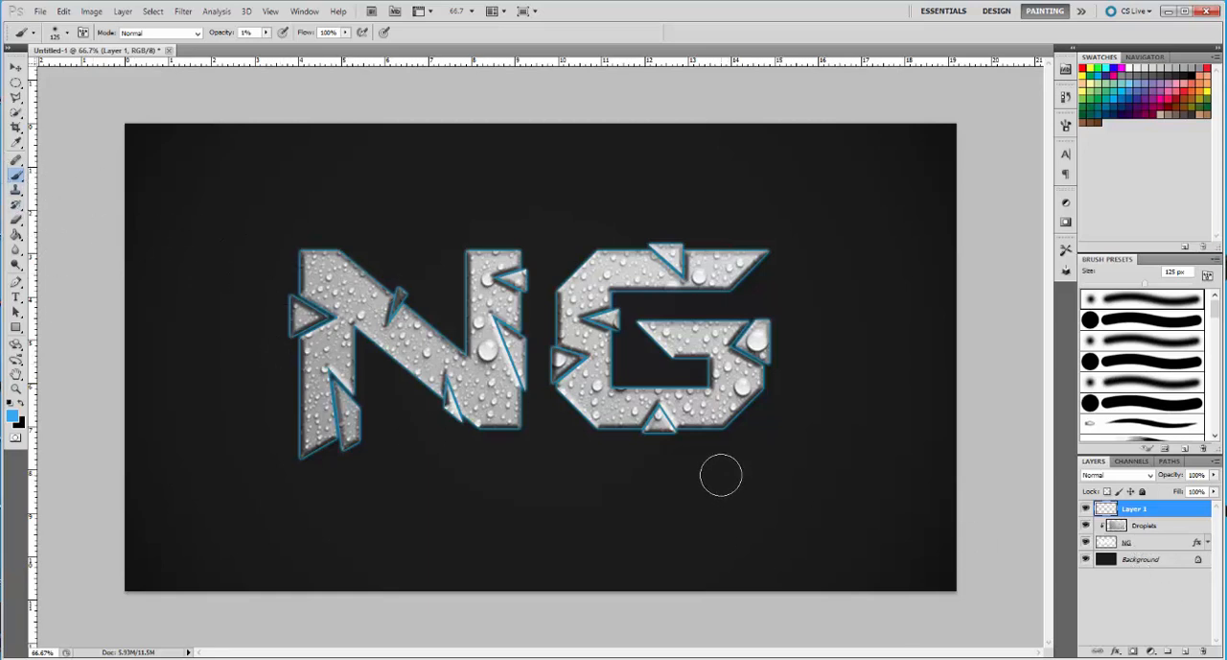
{"action": "key", "text": "bracketright"}
{"action": "key", "text": "bracketright"}
{"action": "key", "text": "bracketright"}
{"action": "key", "text": "bracketright"}
{"action": "key", "text": "bracketright"}
{"action": "key", "text": "bracketright"}
{"action": "key", "text": "bracketright"}
{"action": "key", "text": "bracketright"}
{"action": "key", "text": "bracketright"}
{"action": "key", "text": "bracketright"}
{"action": "key", "text": "bracketright"}
{"action": "left_click_drag", "start_coordinate": [267, 32], "coordinate": [338, 45]}
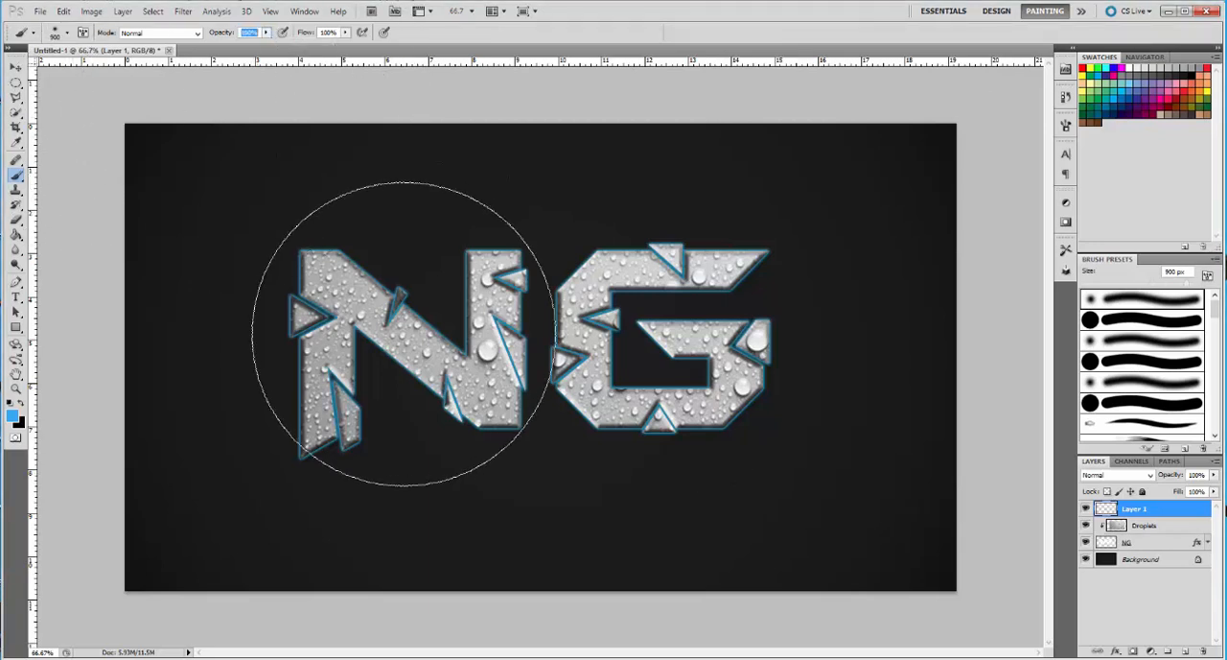
{"action": "left_click", "coordinate": [267, 33]}
{"action": "left_click", "coordinate": [268, 34]}
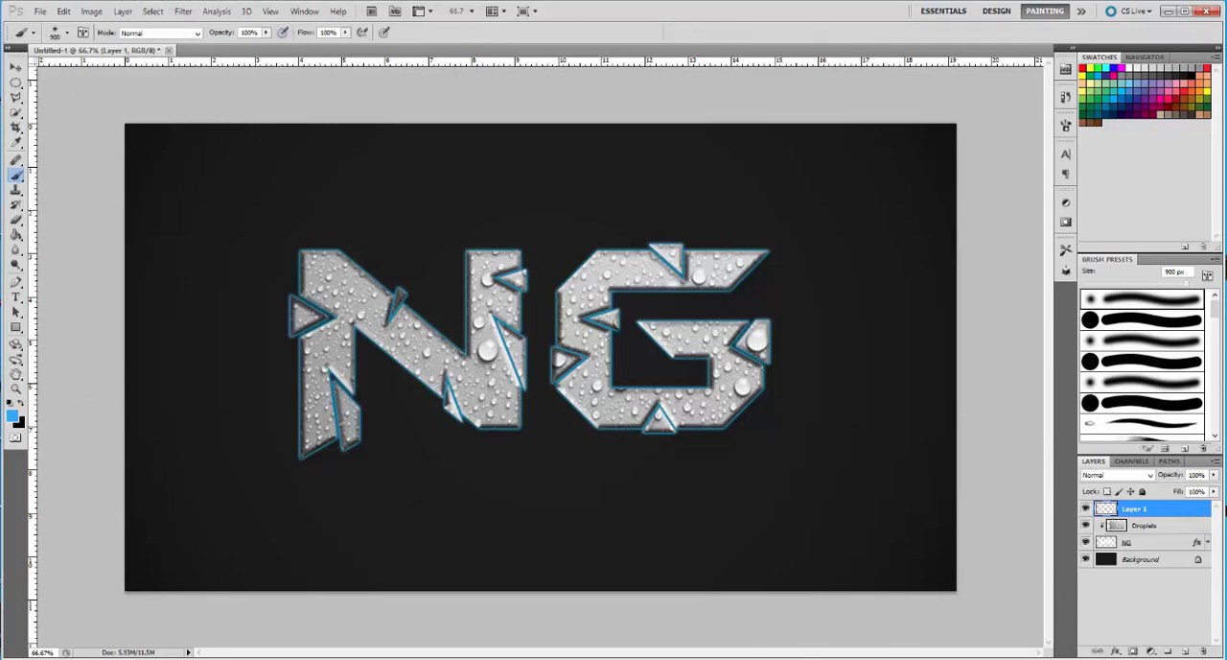
{"action": "left_click", "coordinate": [254, 33]}
{"action": "left_click", "coordinate": [182, 166]}
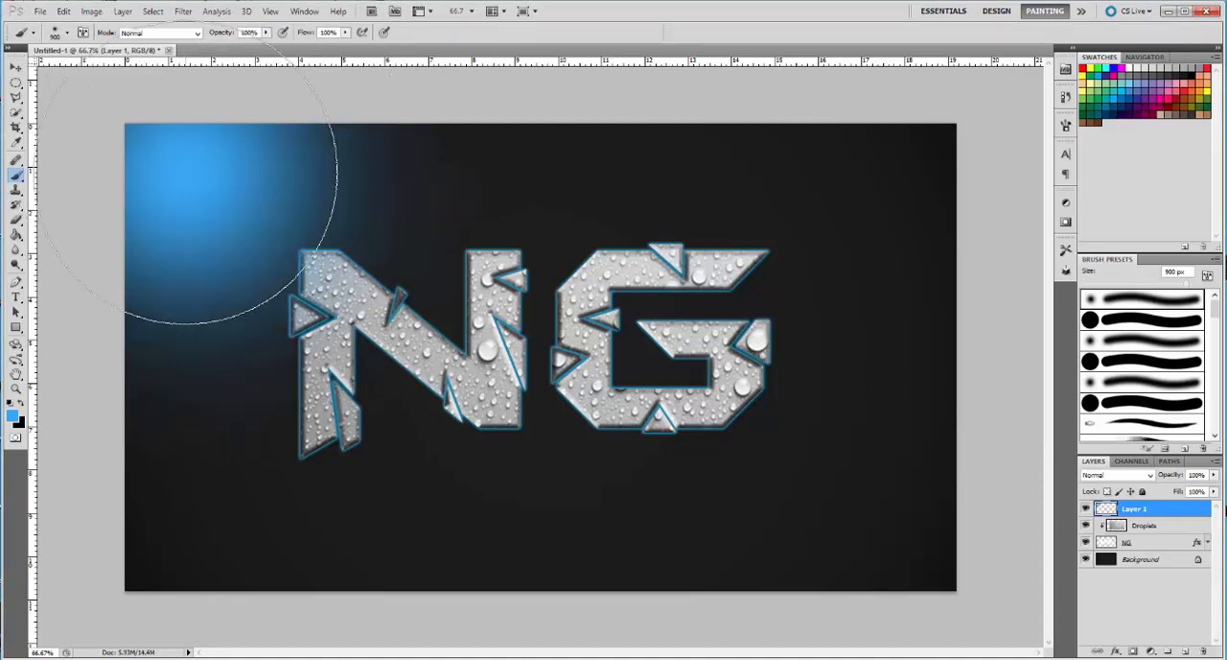
{"action": "key", "text": "ctrl+z"}
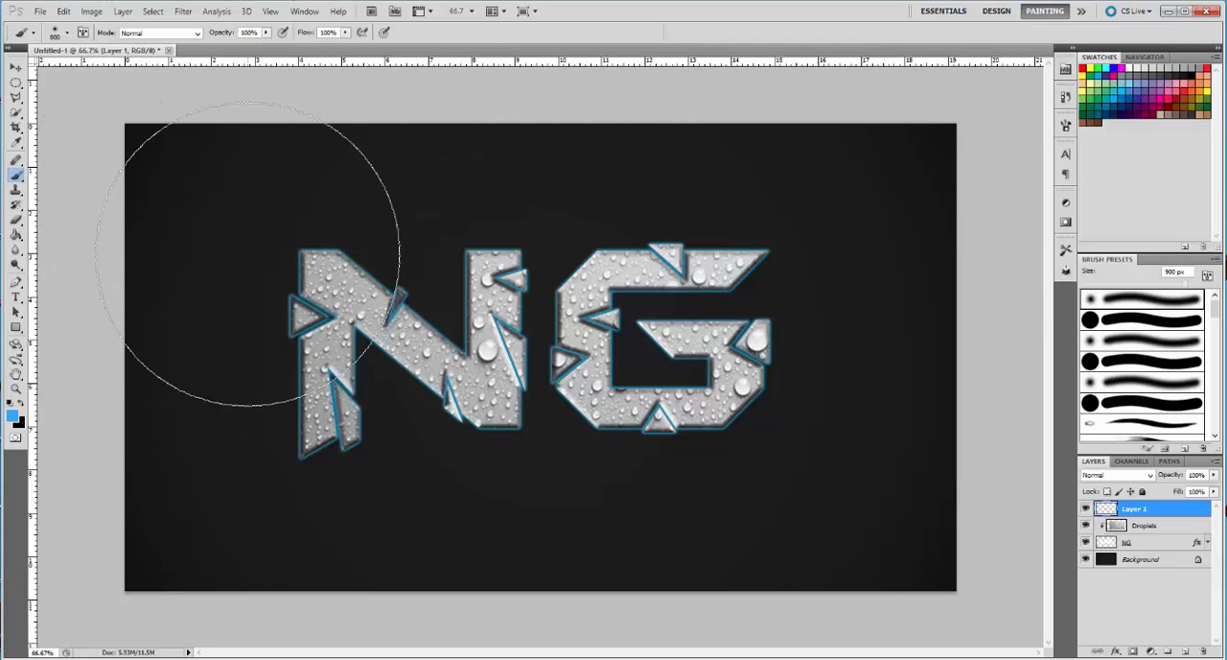
Reduce the brush size to 300 px and shift the foreground colour's hue to a more cyan blue
{"action": "key", "text": "bracketleft"}
{"action": "key", "text": "bracketleft"}
{"action": "key", "text": "bracketleft"}
{"action": "key", "text": "bracketleft"}
{"action": "key", "text": "bracketleft"}
{"action": "key", "text": "bracketleft"}
{"action": "key", "text": "bracketleft"}
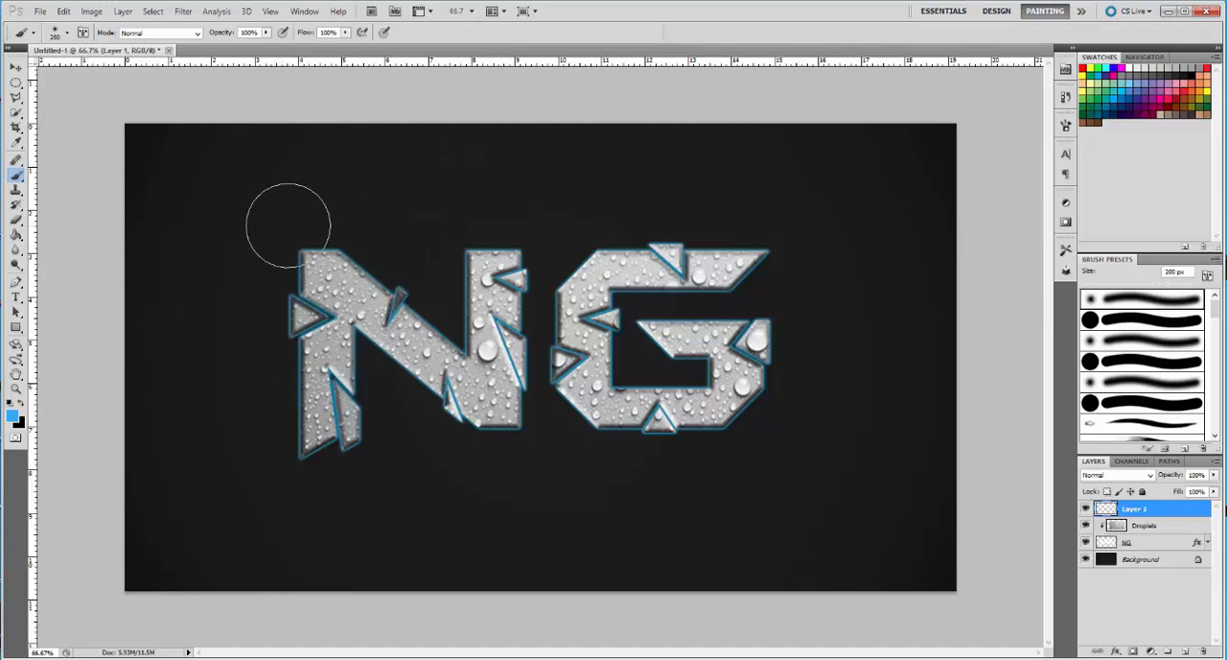
{"action": "key", "text": "bracketright"}
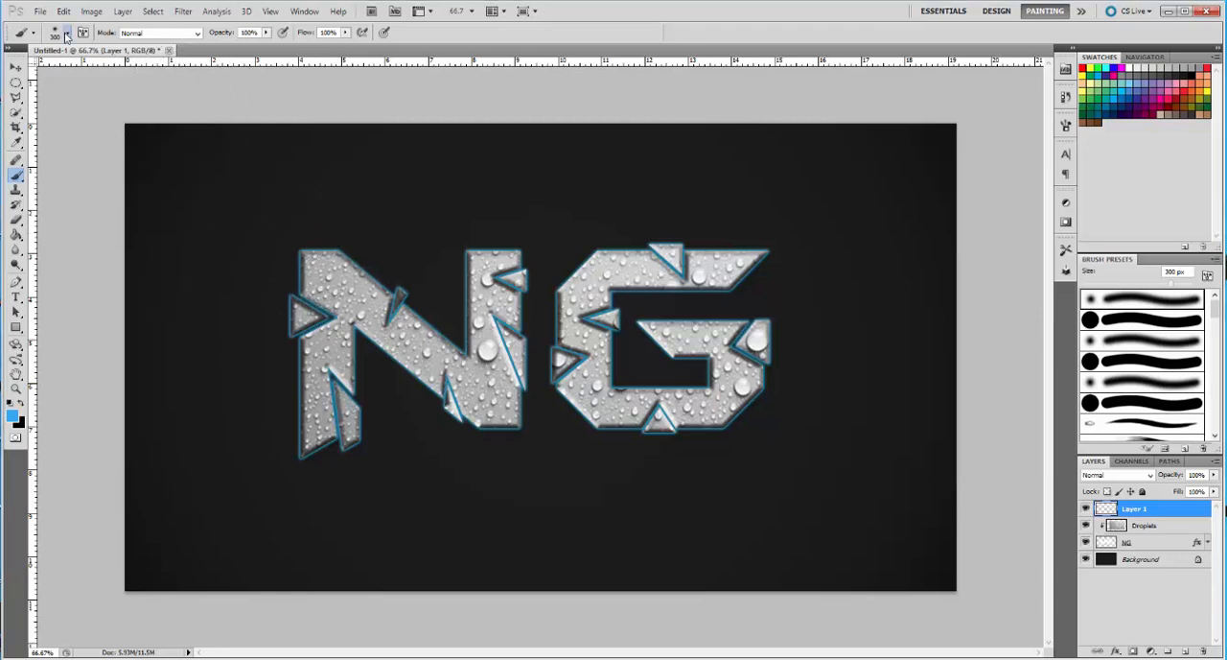
{"action": "left_click", "coordinate": [66, 35]}
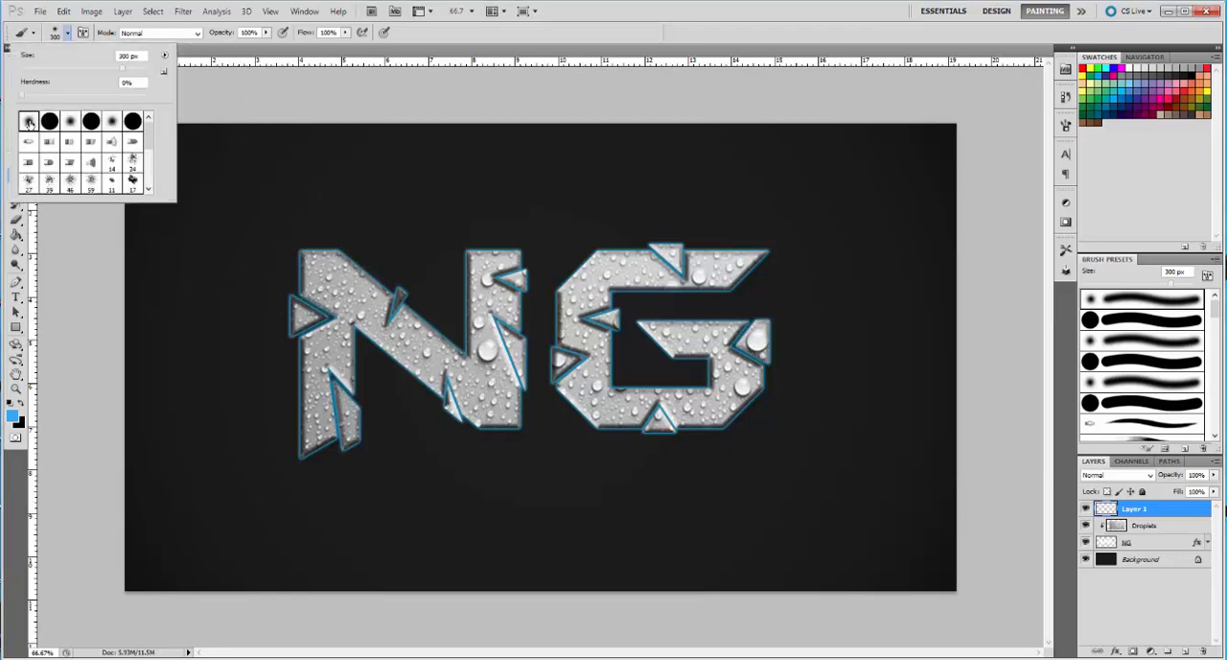
{"action": "left_click", "coordinate": [67, 35]}
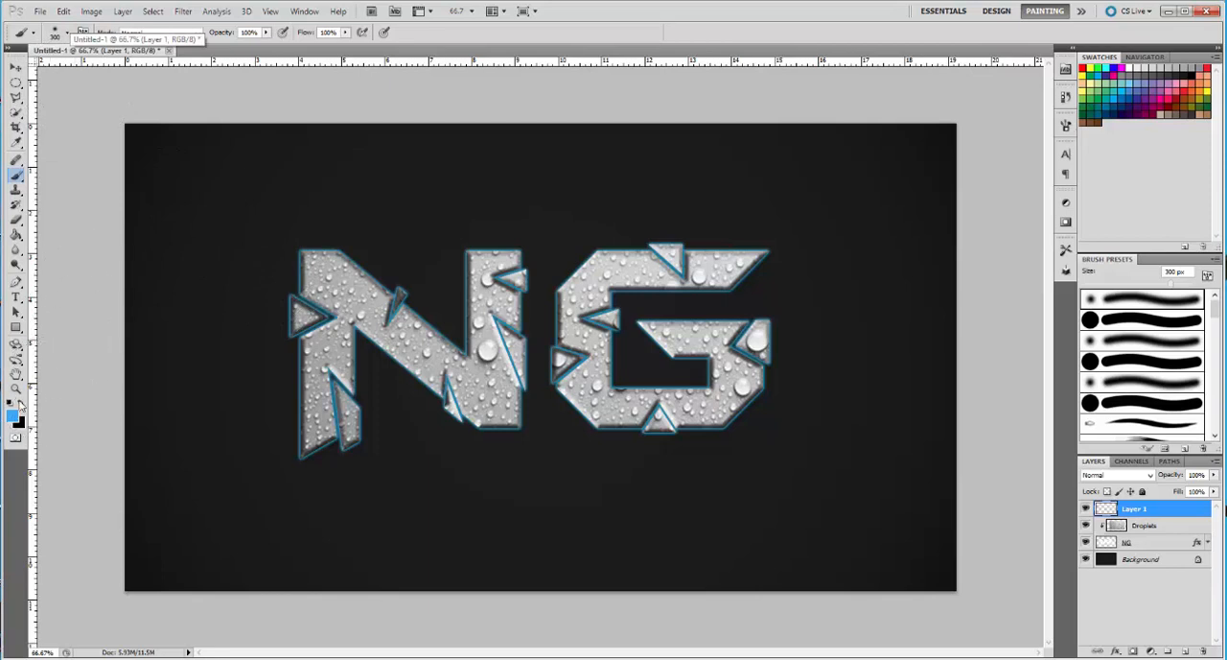
{"action": "left_click", "coordinate": [13, 413]}
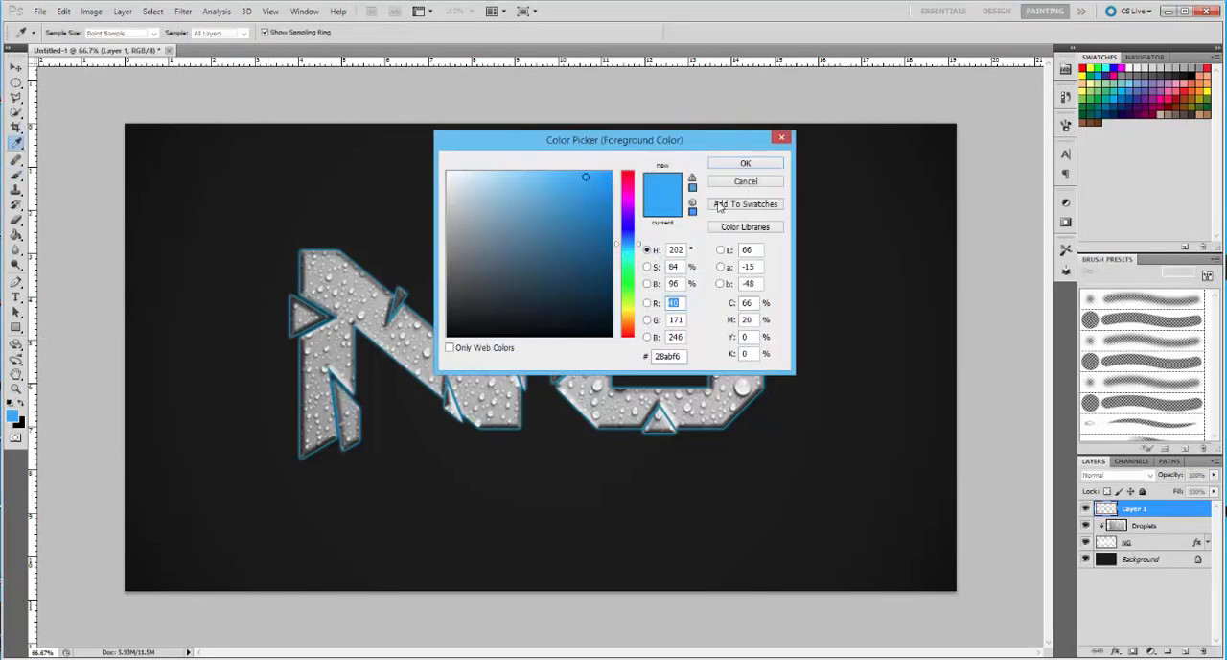
{"action": "left_click_drag", "start_coordinate": [628, 254], "coordinate": [627, 252]}
{"action": "left_click", "coordinate": [763, 165]}
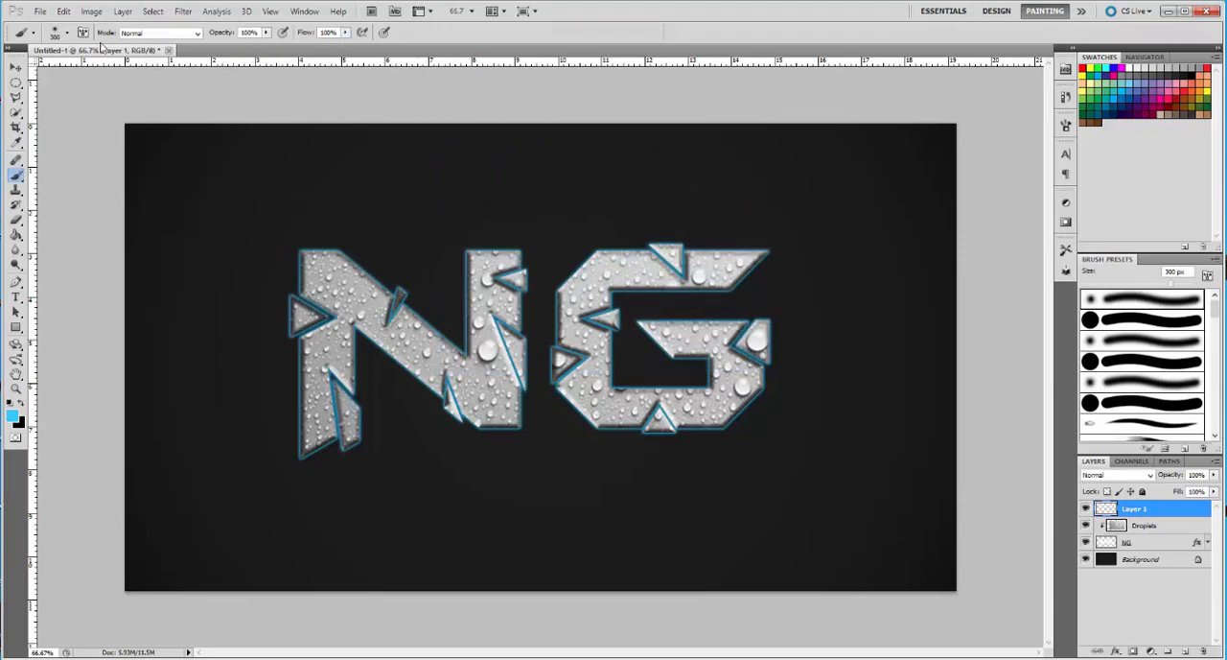
Paint light blue over the strokes of both the N and G letters on Layer 1
{"action": "left_click", "coordinate": [307, 265]}
{"action": "mouse_move", "coordinate": [307, 266]}
{"action": "left_mouse_down"}
{"action": "mouse_move", "coordinate": [331, 294]}
{"action": "mouse_move", "coordinate": [315, 365]}
{"action": "mouse_move", "coordinate": [314, 428]}
{"action": "mouse_move", "coordinate": [334, 435]}
{"action": "mouse_move", "coordinate": [323, 438]}
{"action": "mouse_move", "coordinate": [333, 318]}
{"action": "mouse_move", "coordinate": [451, 371]}
{"action": "mouse_move", "coordinate": [485, 402]}
{"action": "mouse_move", "coordinate": [475, 340]}
{"action": "mouse_move", "coordinate": [490, 269]}
{"action": "mouse_move", "coordinate": [730, 273]}
{"action": "mouse_move", "coordinate": [607, 288]}
{"action": "mouse_move", "coordinate": [577, 305]}
{"action": "mouse_move", "coordinate": [575, 406]}
{"action": "mouse_move", "coordinate": [634, 421]}
{"action": "mouse_move", "coordinate": [751, 407]}
{"action": "mouse_move", "coordinate": [755, 344]}
{"action": "mouse_move", "coordinate": [665, 356]}
{"action": "left_mouse_up"}
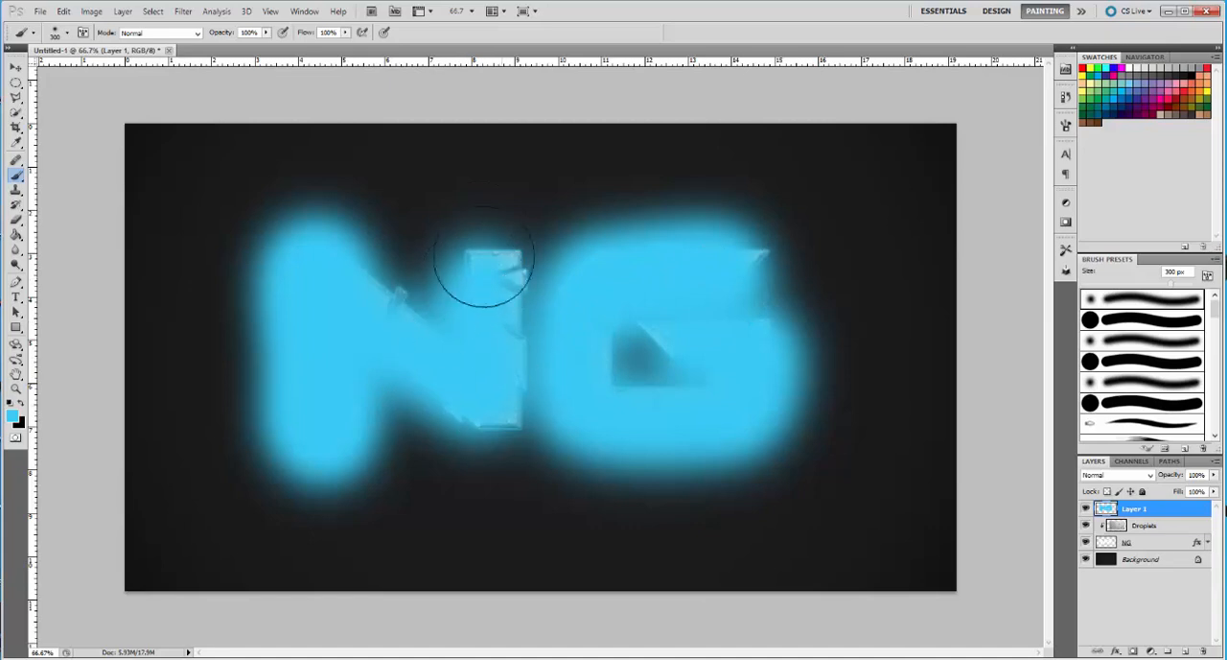
{"action": "mouse_move", "coordinate": [480, 260]}
{"action": "left_mouse_down"}
{"action": "mouse_move", "coordinate": [498, 396]}
{"action": "mouse_move", "coordinate": [506, 349]}
{"action": "mouse_move", "coordinate": [526, 395]}
{"action": "mouse_move", "coordinate": [442, 300]}
{"action": "mouse_move", "coordinate": [430, 313]}
{"action": "mouse_move", "coordinate": [395, 273]}
{"action": "left_mouse_up"}
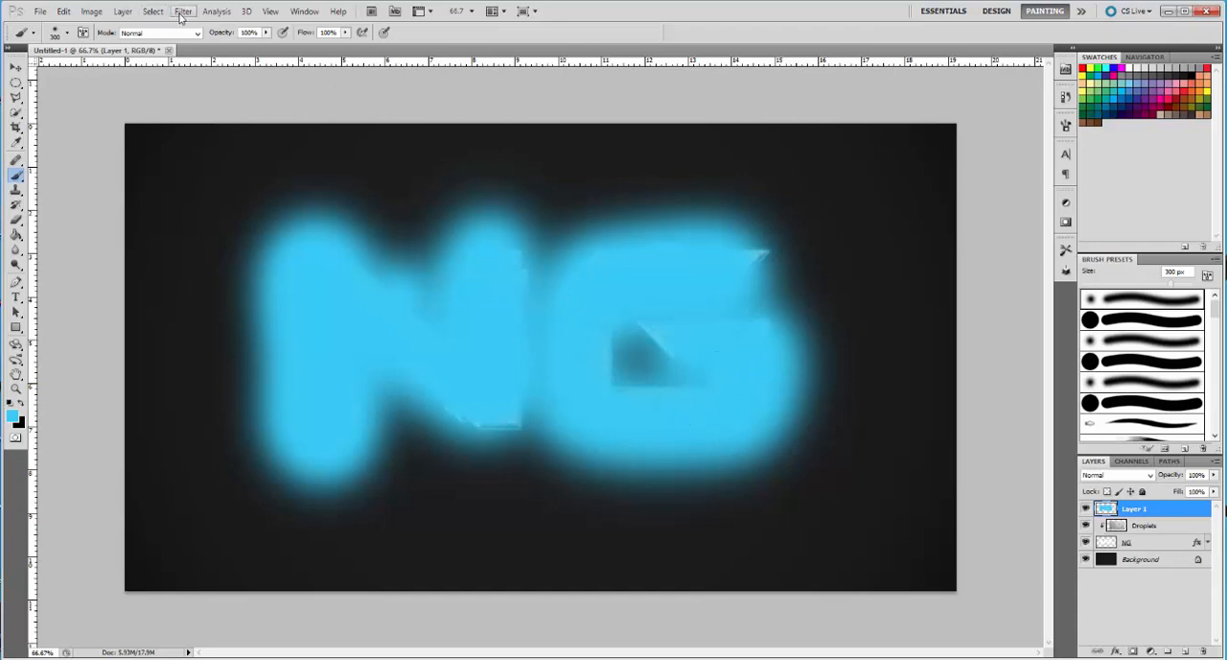
Apply a Gaussian Blur of 56.1 pixels to Layer 1 and set its blend mode to Color
{"action": "left_click", "coordinate": [181, 13]}
{"action": "mouse_move", "coordinate": [217, 142]}
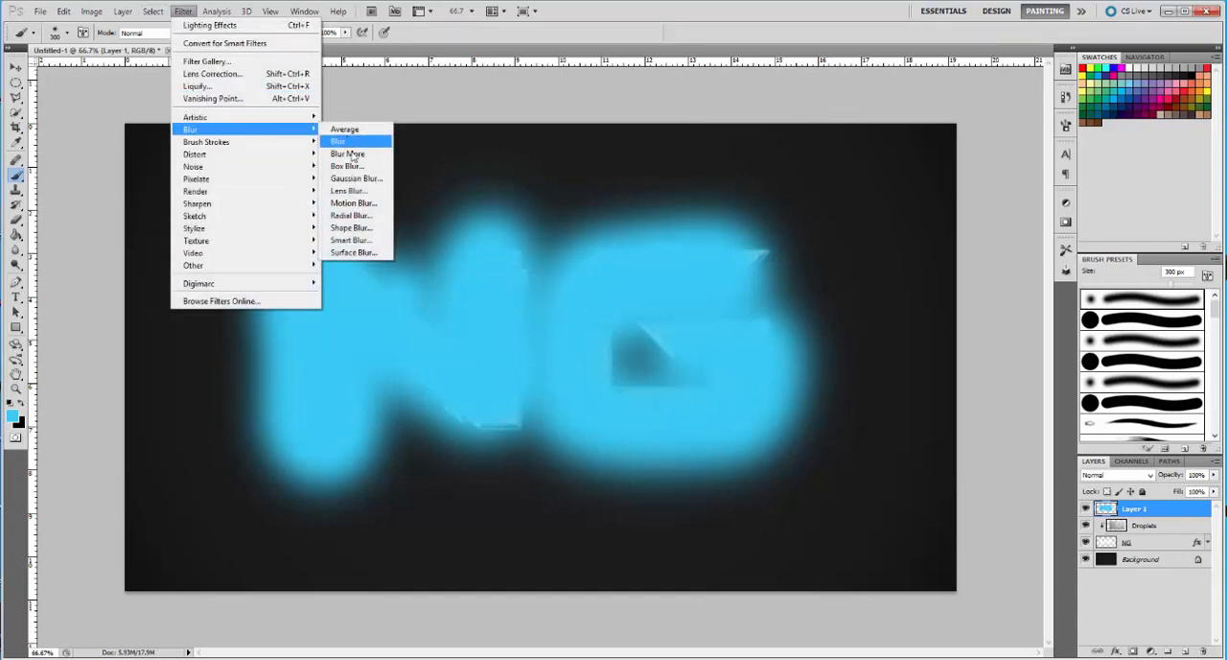
{"action": "left_click", "coordinate": [361, 183]}
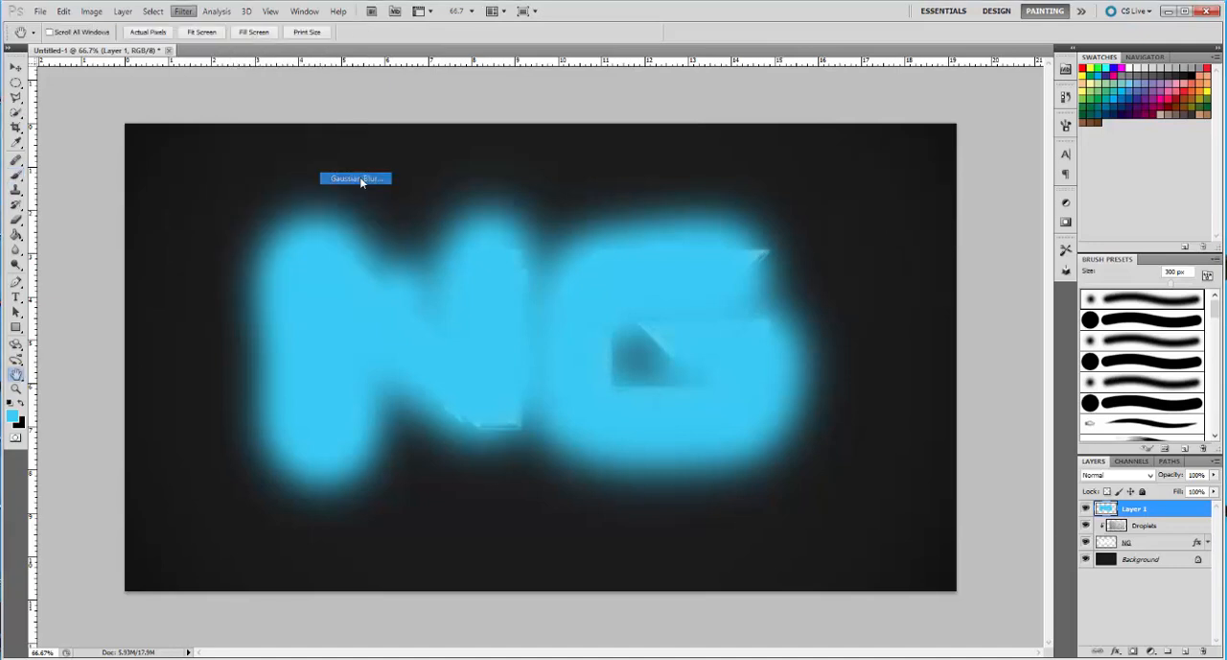
{"action": "left_click_drag", "start_coordinate": [908, 328], "coordinate": [910, 328]}
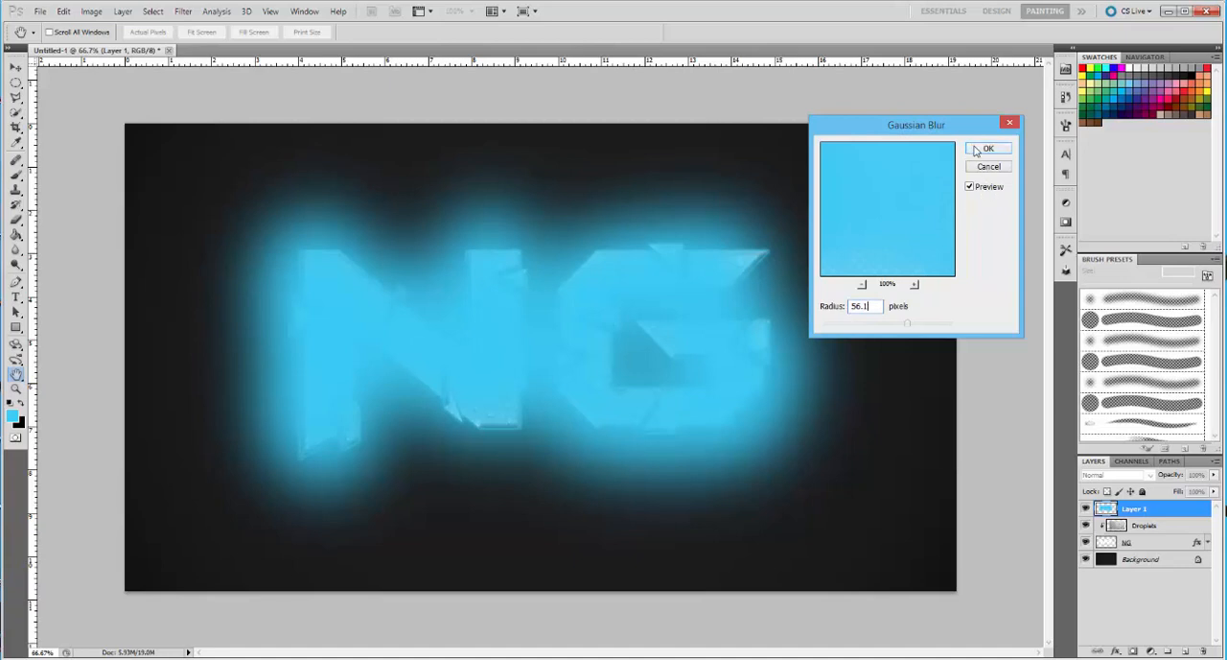
{"action": "left_click", "coordinate": [977, 150]}
{"action": "key", "text": "b"}
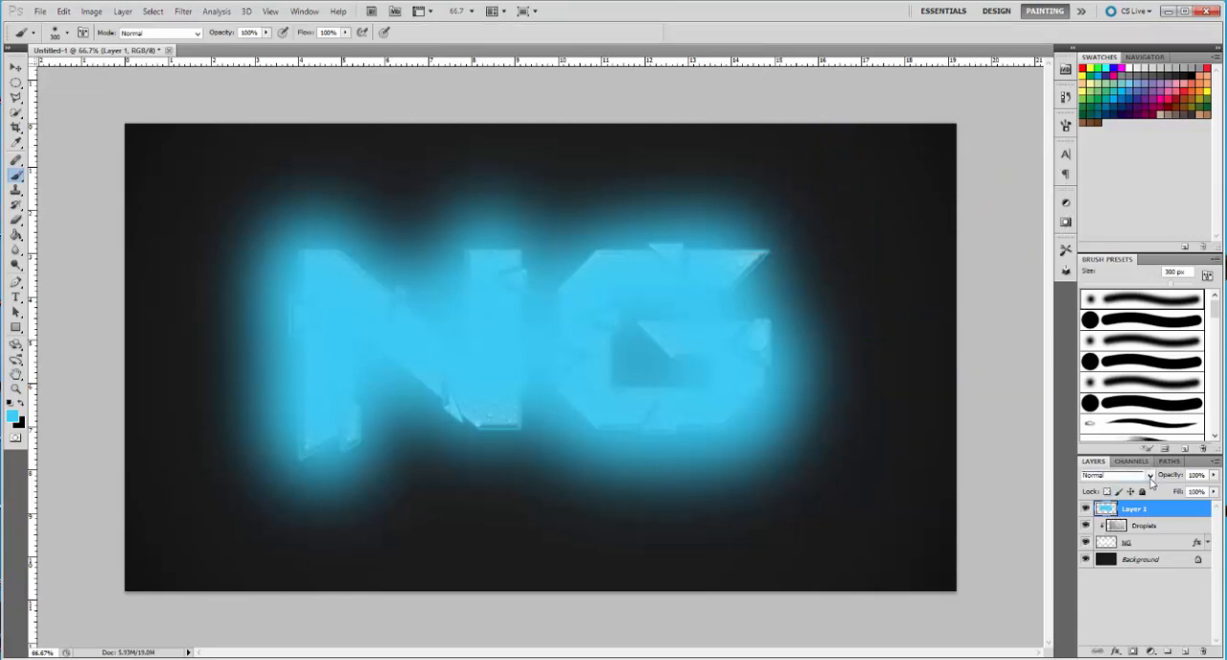
{"action": "left_click", "coordinate": [1149, 476]}
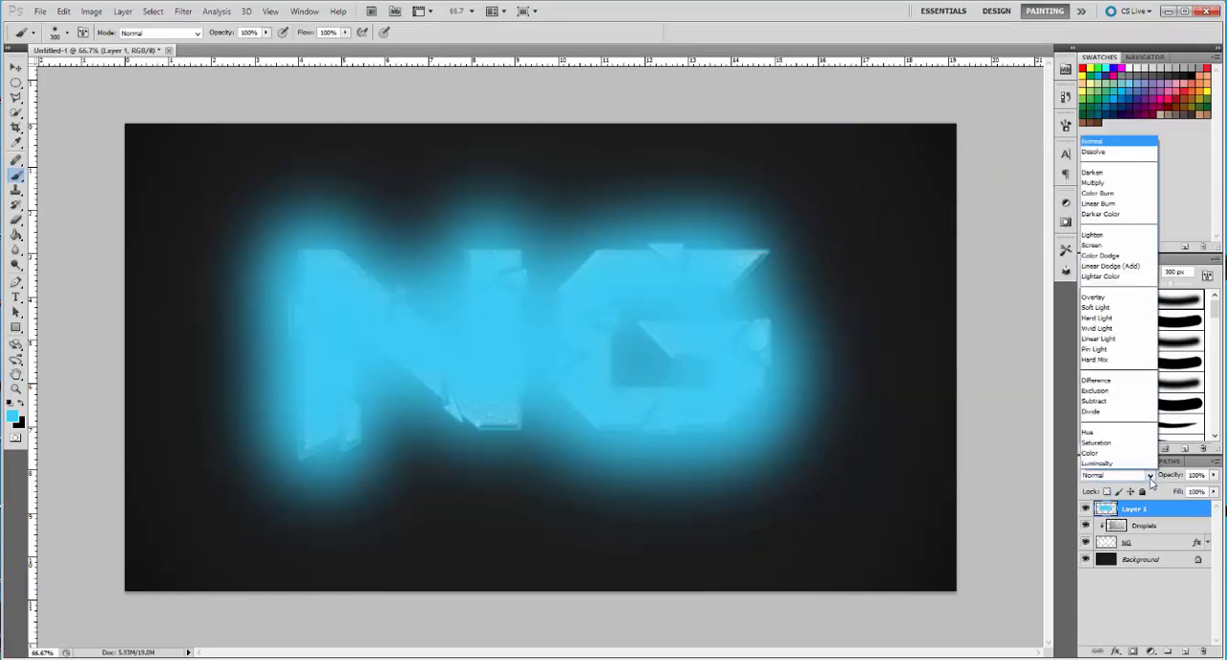
{"action": "left_click", "coordinate": [1101, 453]}
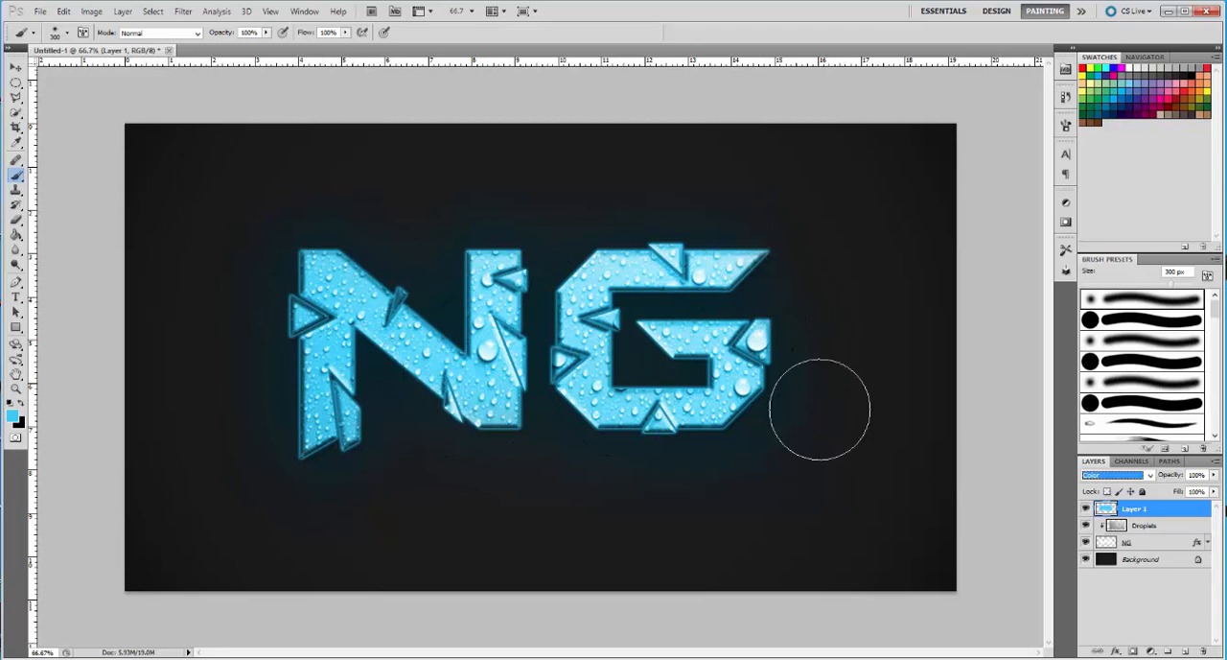
Load the outline of the NG layer's letters as a selection
{"action": "left_click", "coordinate": [1161, 545]}
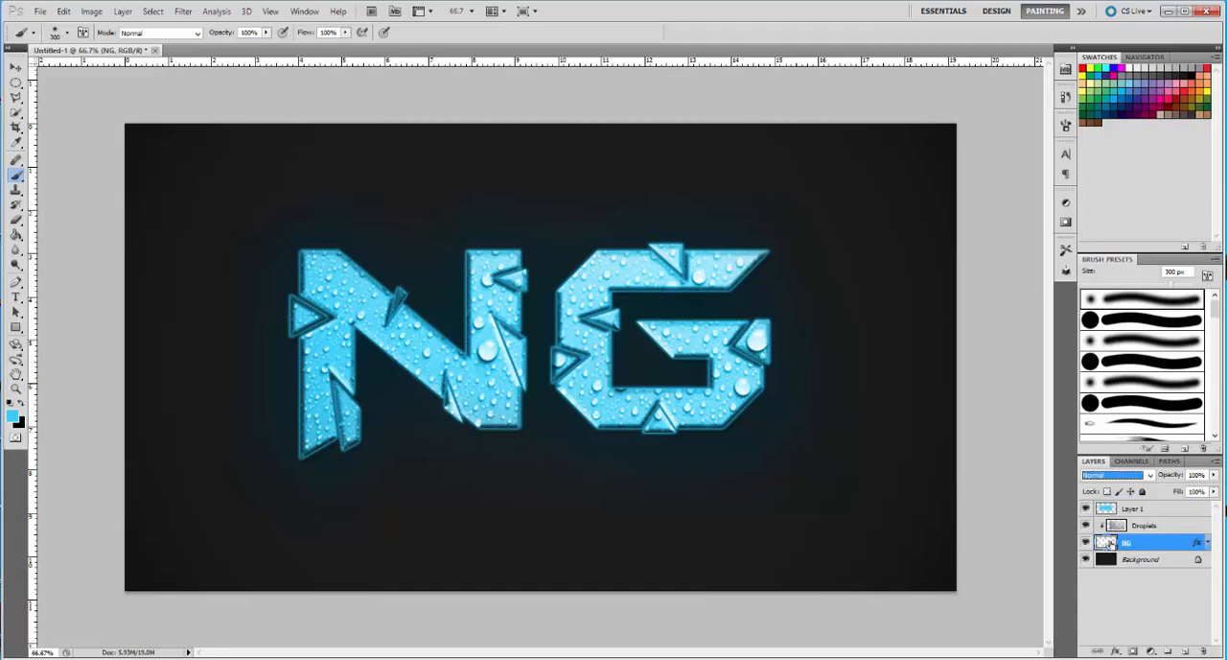
{"action": "left_click", "coordinate": [1108, 543], "text": "ctrl"}
{"action": "key", "text": "ctrl+d"}
{"action": "key", "text": "ctrl+z"}
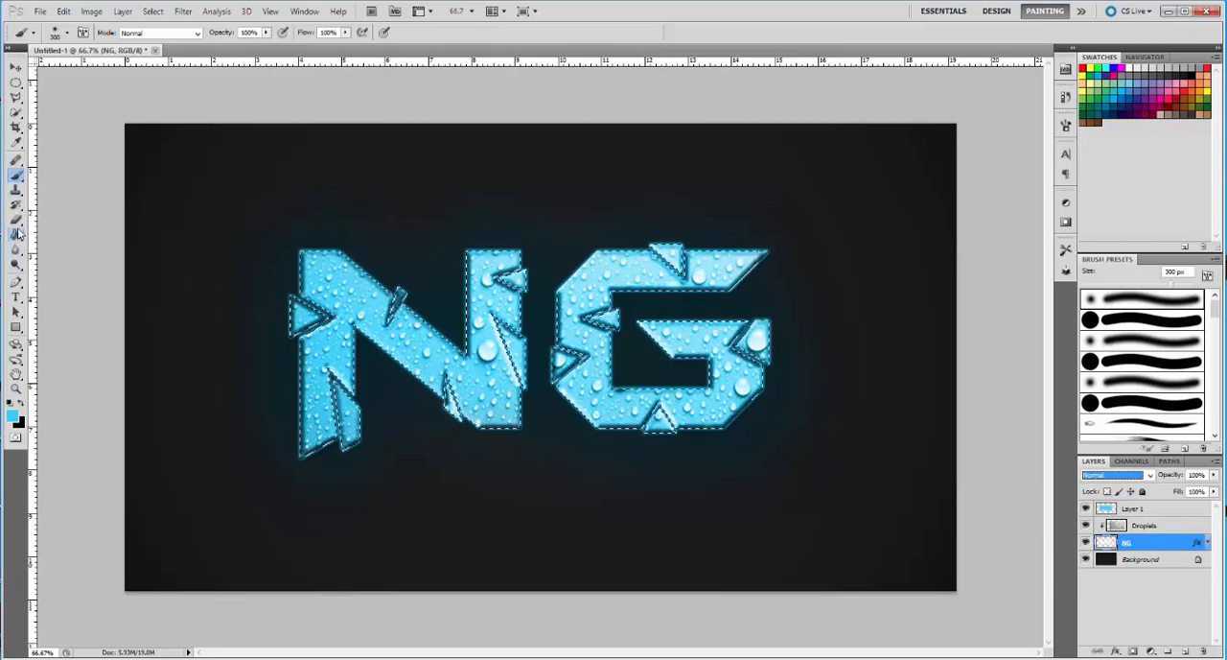
Erase the blue inside the selected letters from Layer 1 with the 600 px Eraser at 100% opacity, and deselect
{"action": "left_click", "coordinate": [16, 218]}
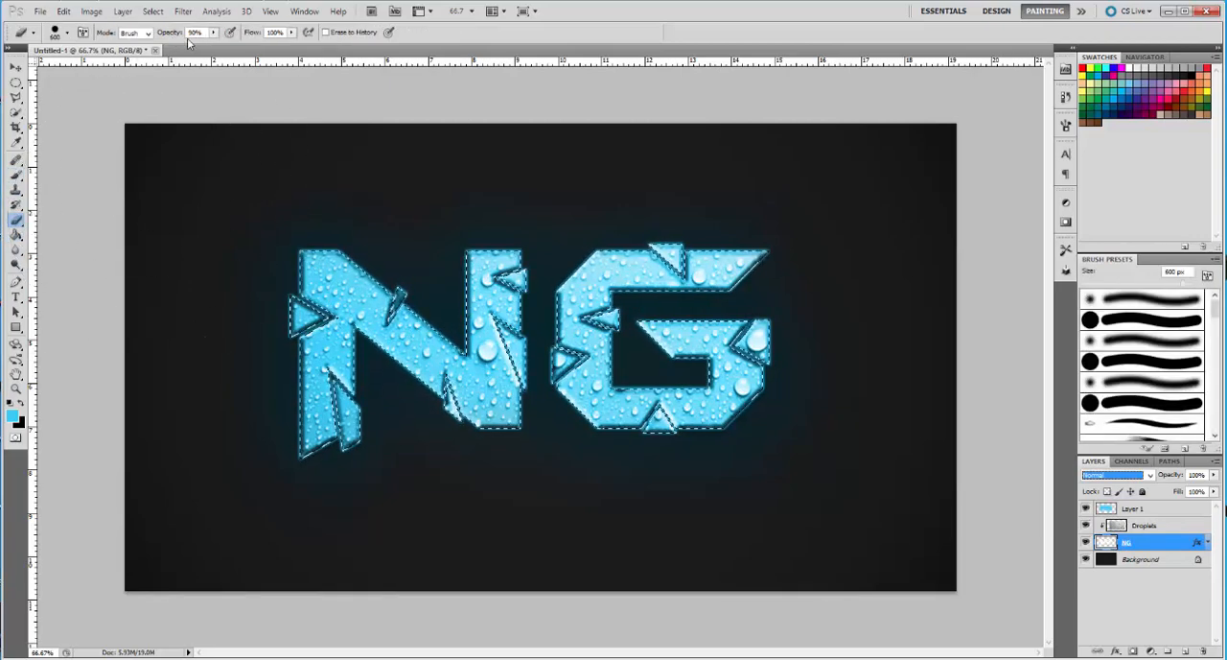
{"action": "left_click", "coordinate": [214, 34]}
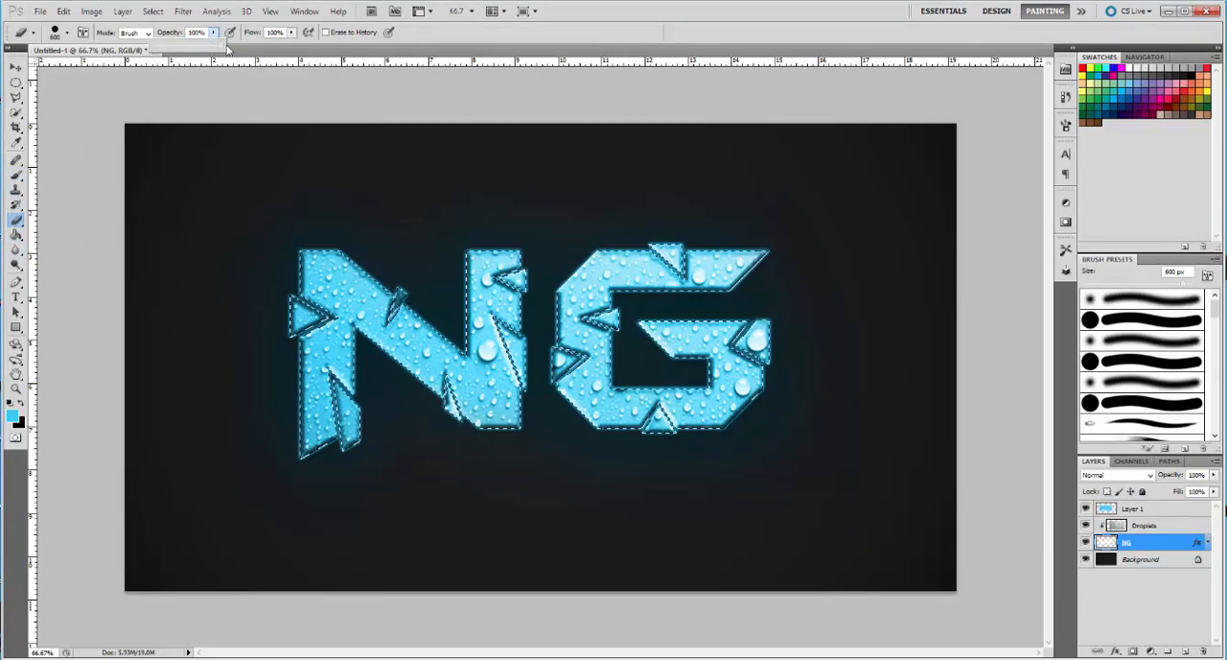
{"action": "left_click", "coordinate": [215, 33]}
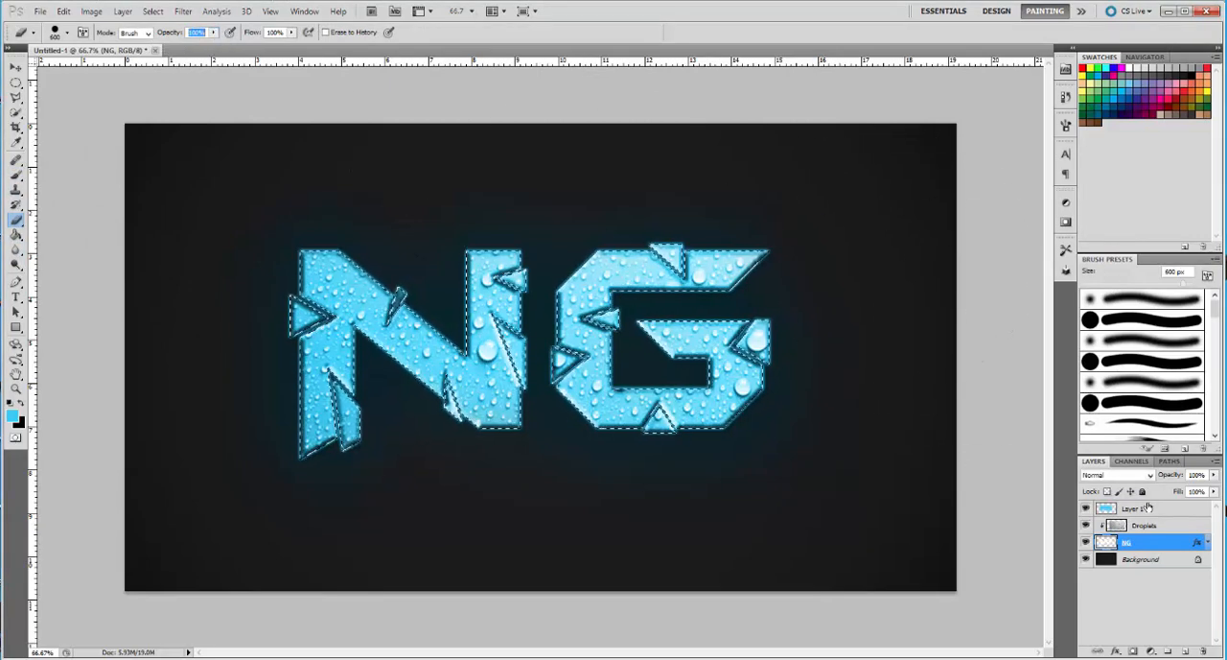
{"action": "left_click", "coordinate": [1143, 511]}
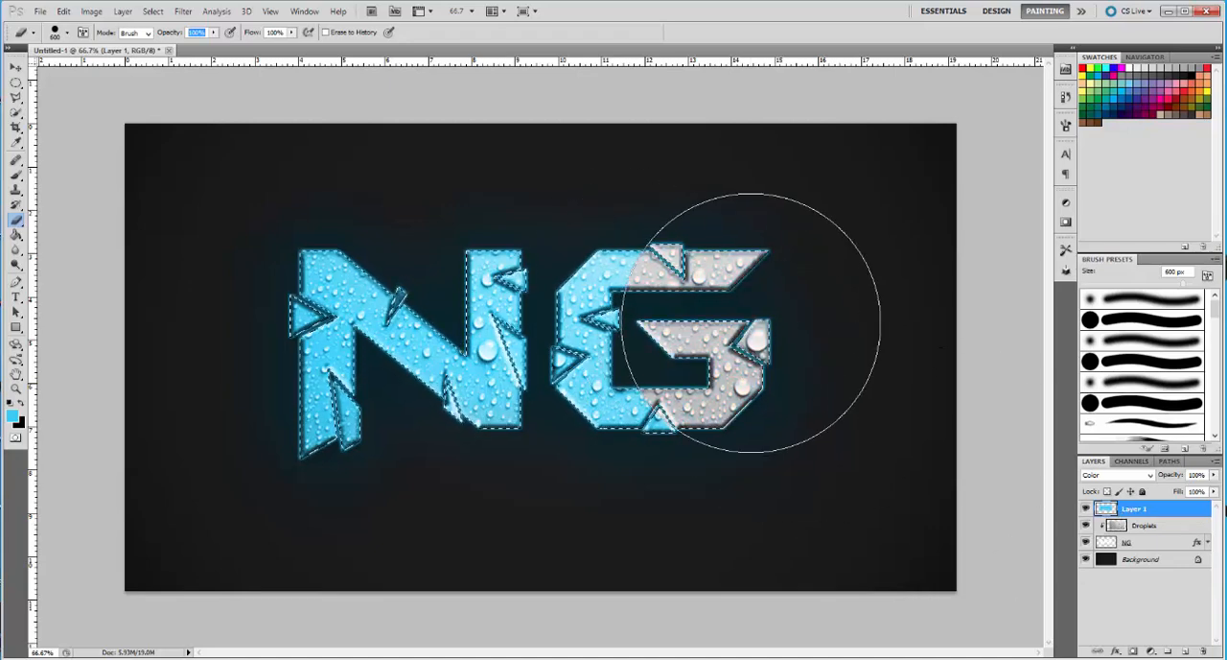
{"action": "mouse_move", "coordinate": [750, 322]}
{"action": "left_mouse_down"}
{"action": "mouse_move", "coordinate": [520, 246]}
{"action": "mouse_move", "coordinate": [323, 227]}
{"action": "left_mouse_up"}
{"action": "key", "text": "ctrl+d"}
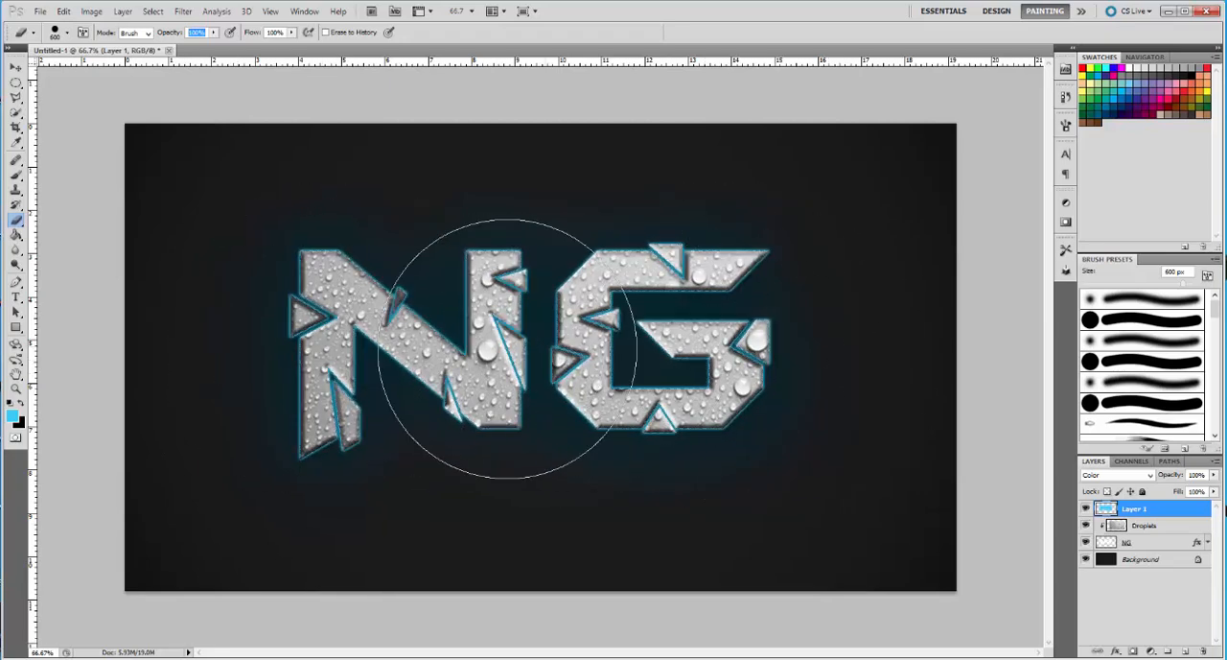
{"action": "key", "text": "ctrl+shift+d"}
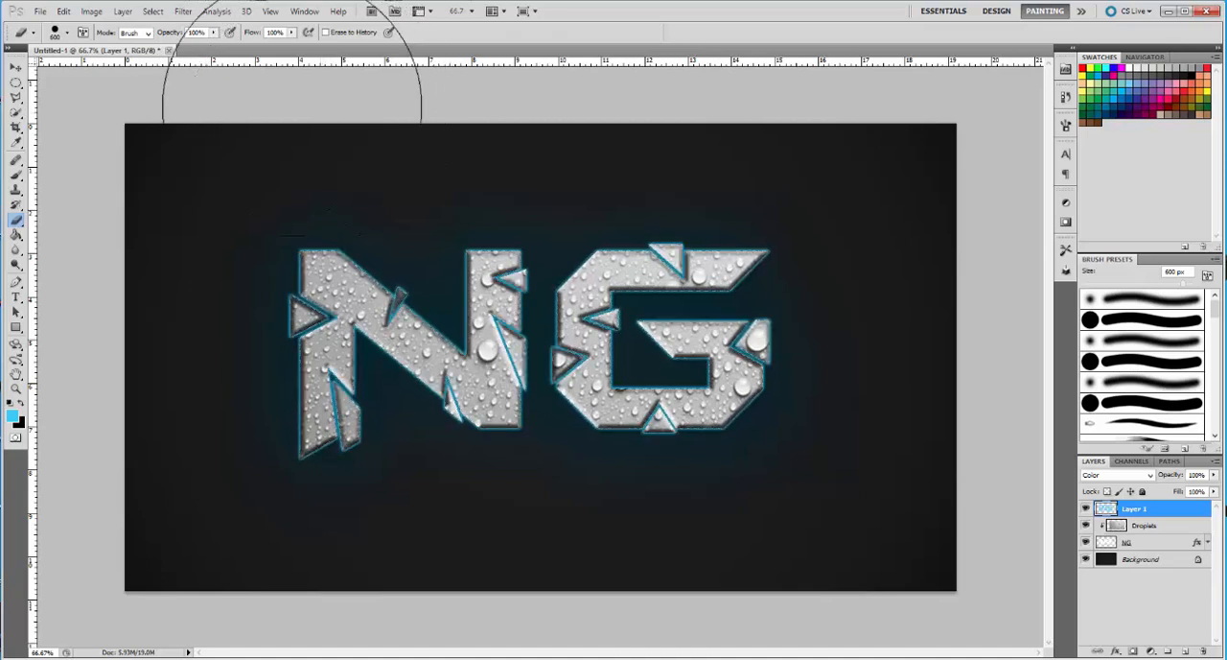
{"action": "left_click", "coordinate": [153, 11]}
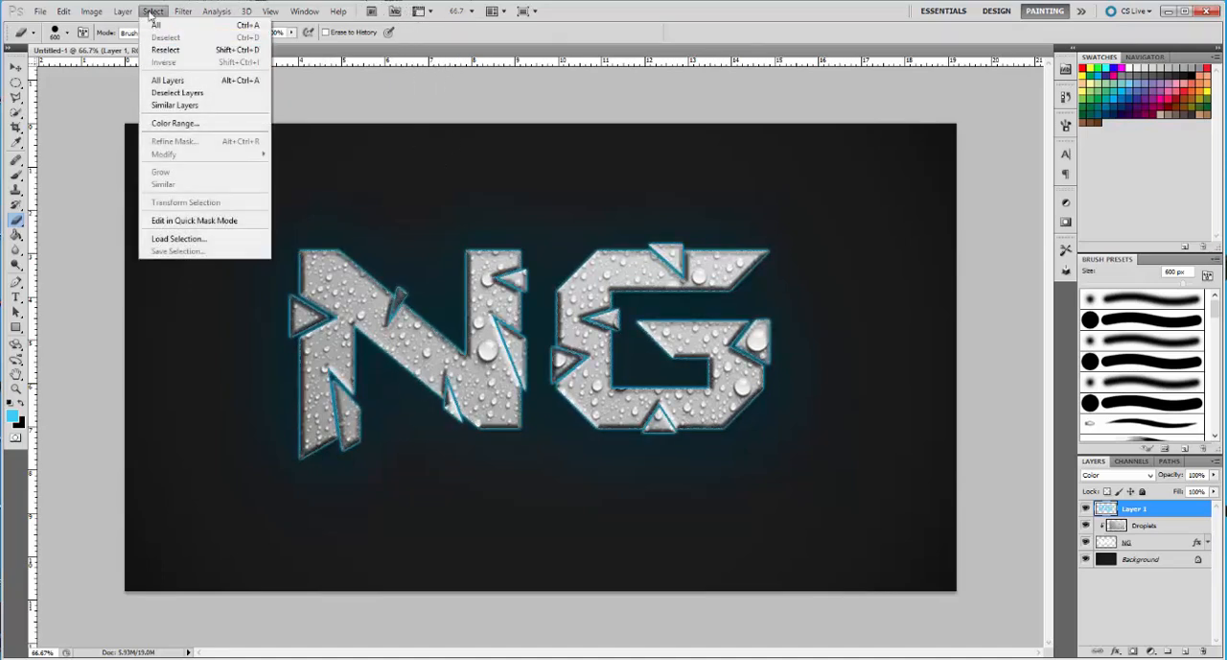
{"action": "left_click", "coordinate": [165, 36]}
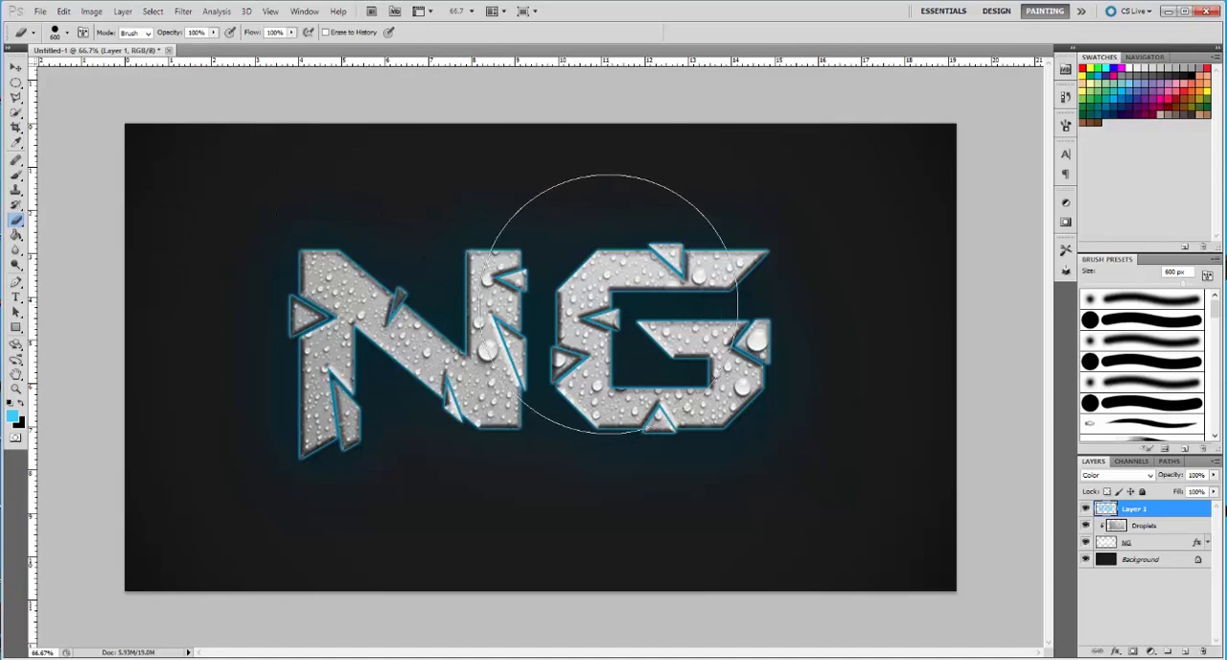
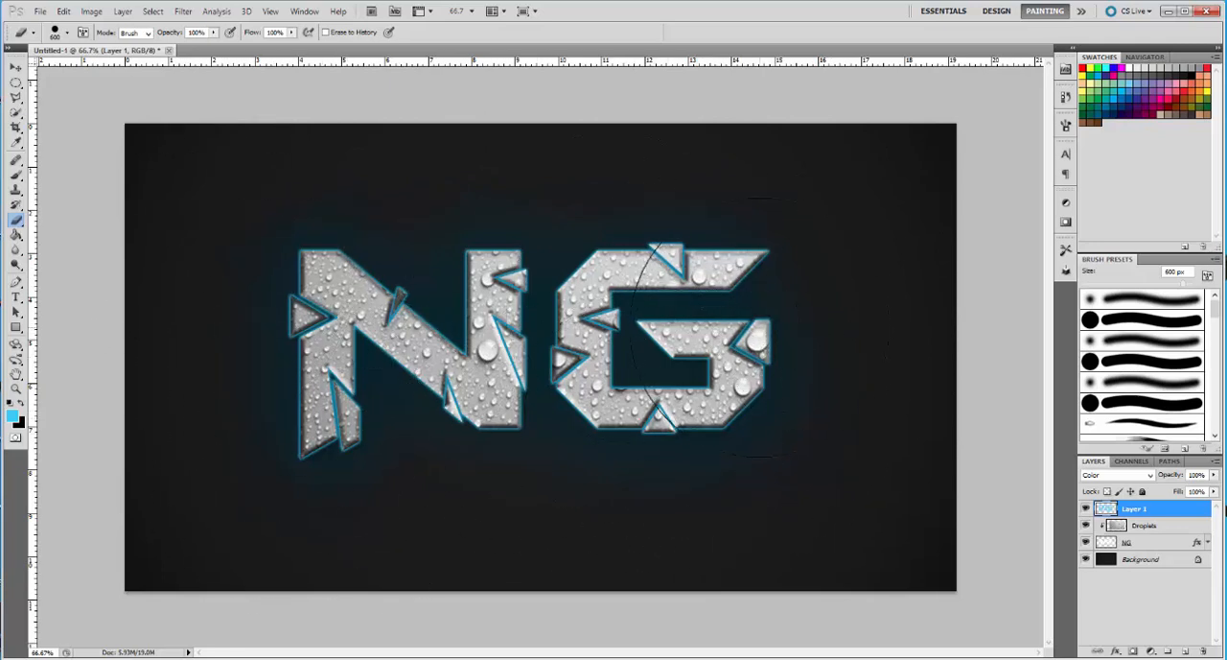
Open the flare image OpticalFlare29.jpg from the Desktop
{"action": "left_click", "coordinate": [41, 13]}
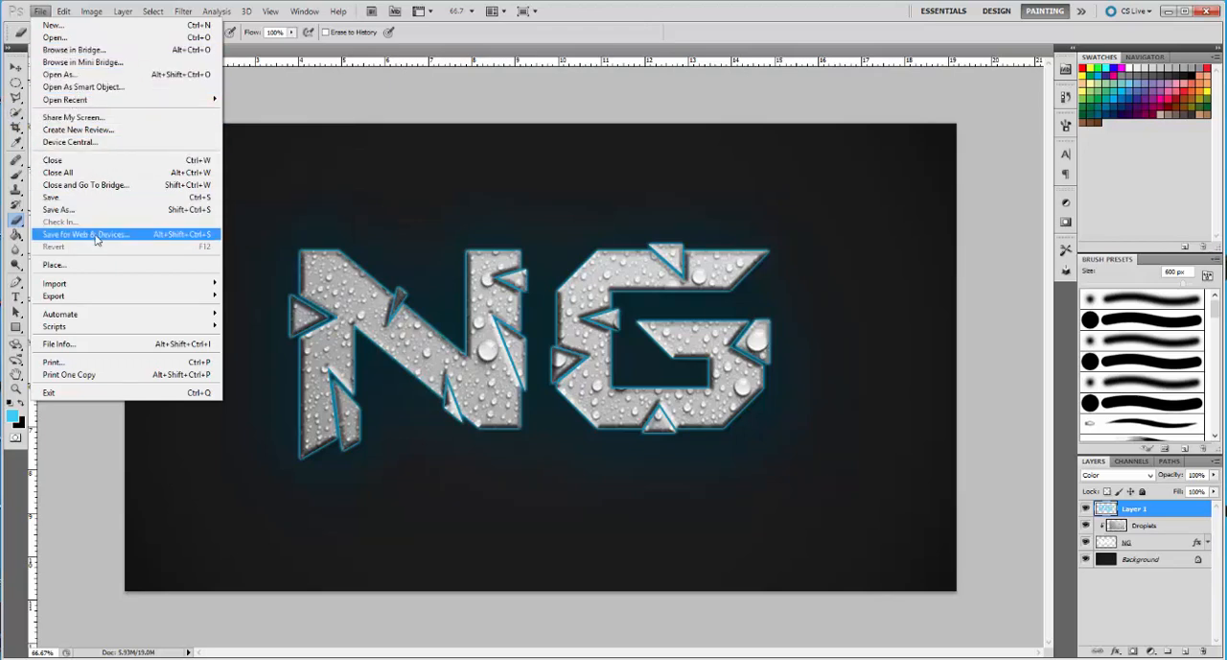
{"action": "left_click", "coordinate": [78, 38]}
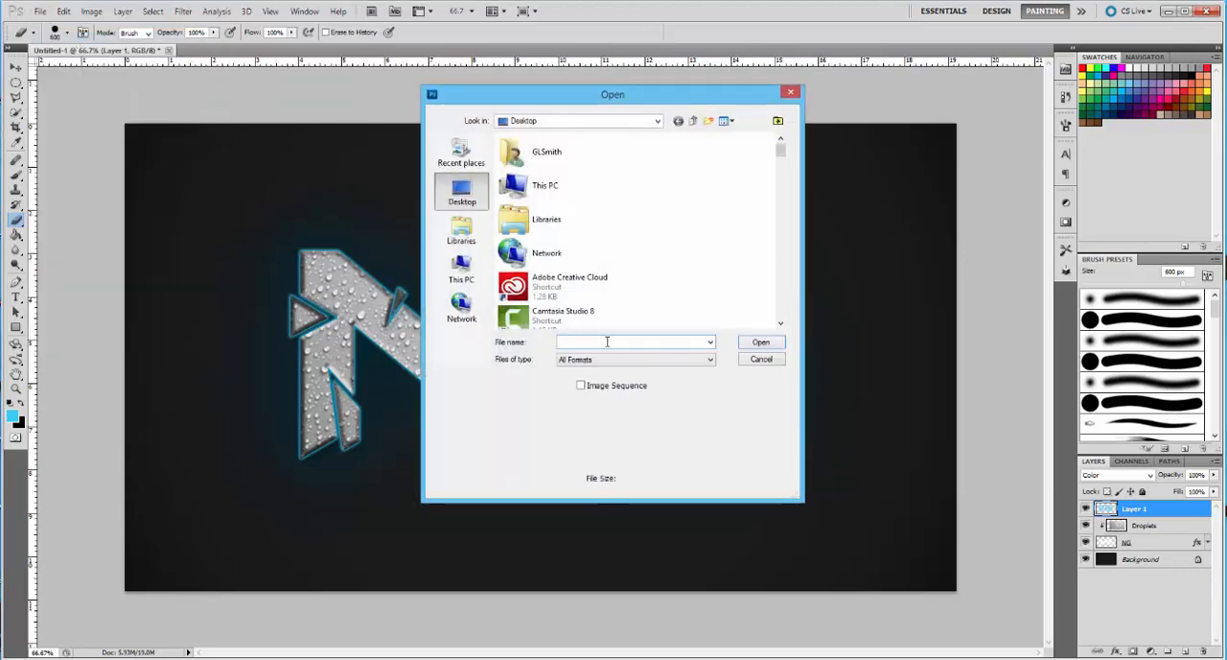
{"action": "type", "text": "op"}
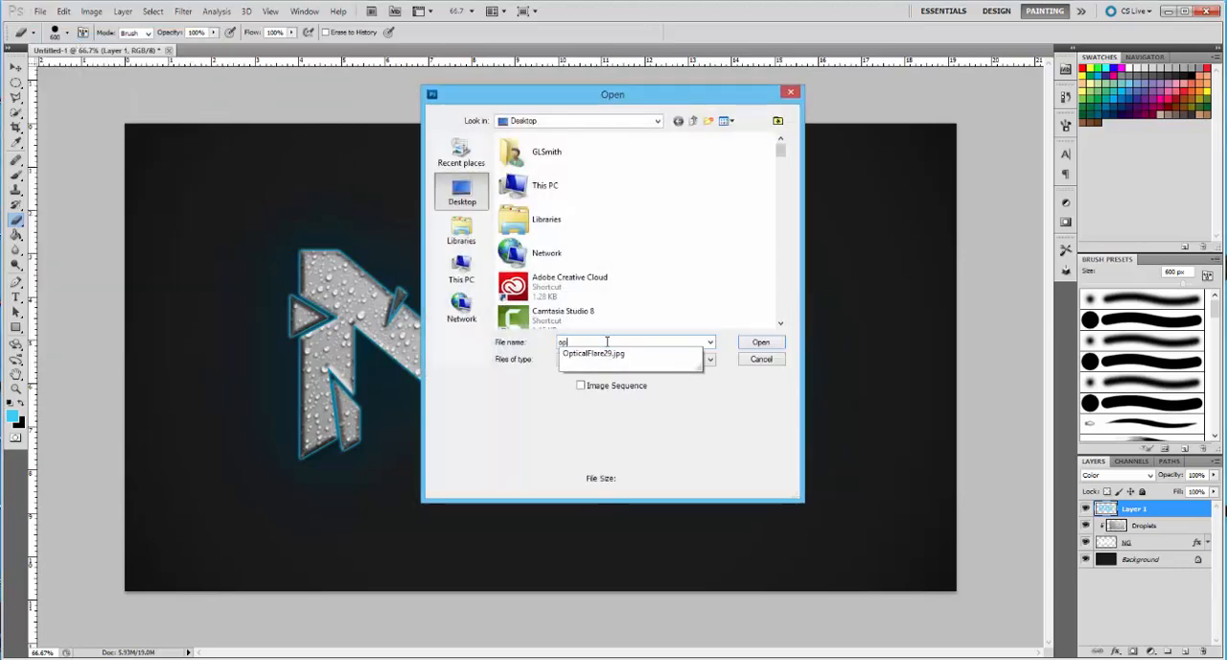
{"action": "left_click", "coordinate": [603, 355]}
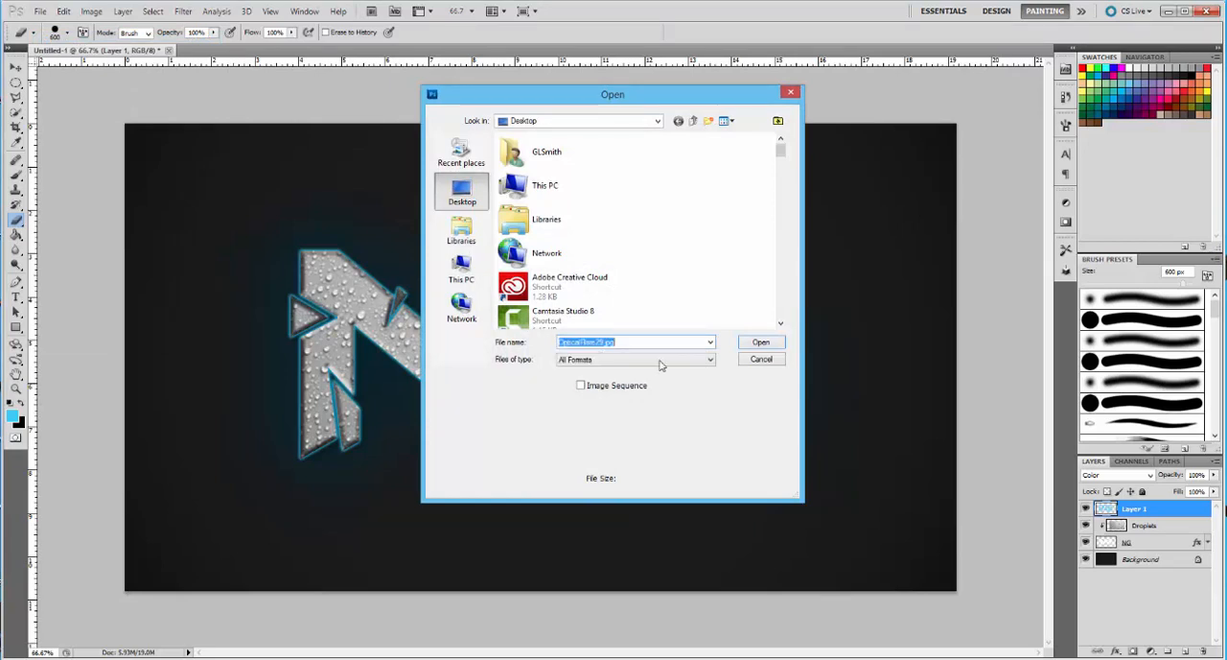
{"action": "left_click", "coordinate": [764, 344]}
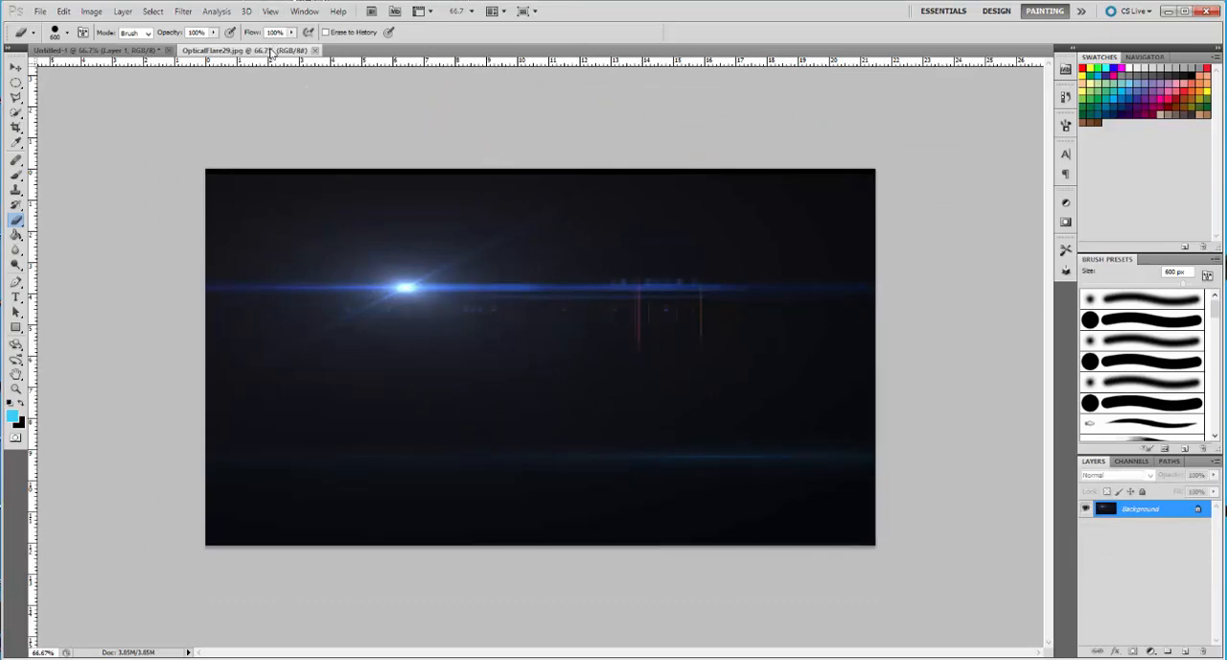
Copy the flare image into the NG document as a new layer over the letters, and close the source file
{"action": "left_click_drag", "start_coordinate": [273, 53], "coordinate": [329, 164]}
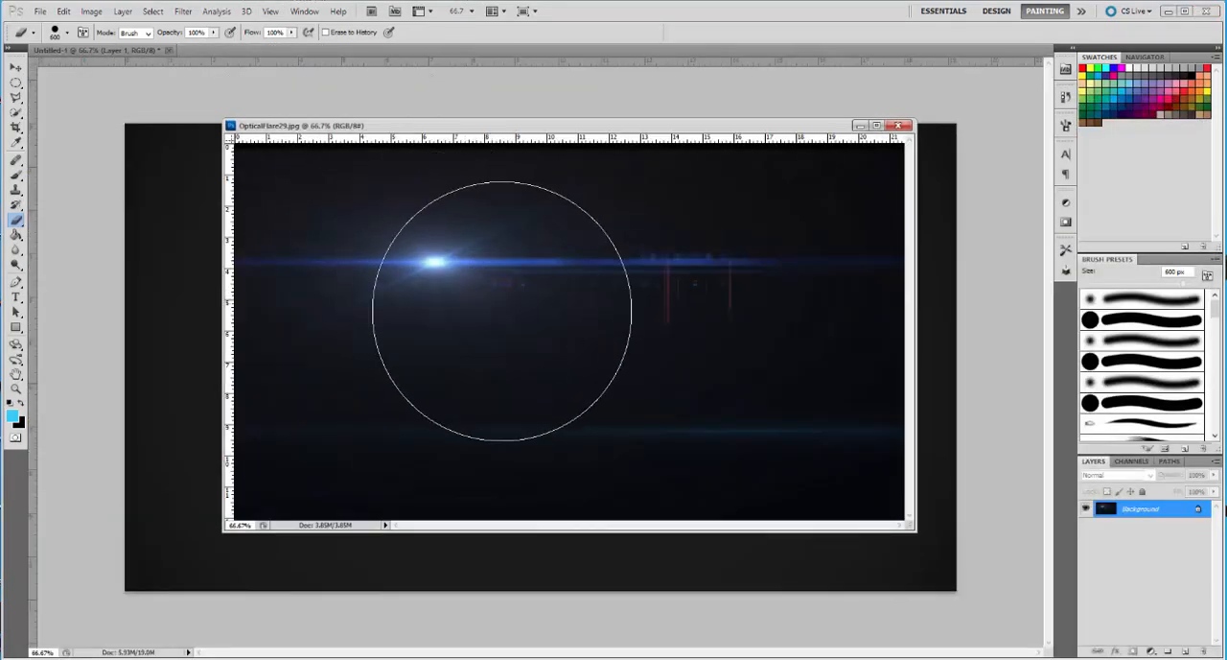
{"action": "key", "text": "v"}
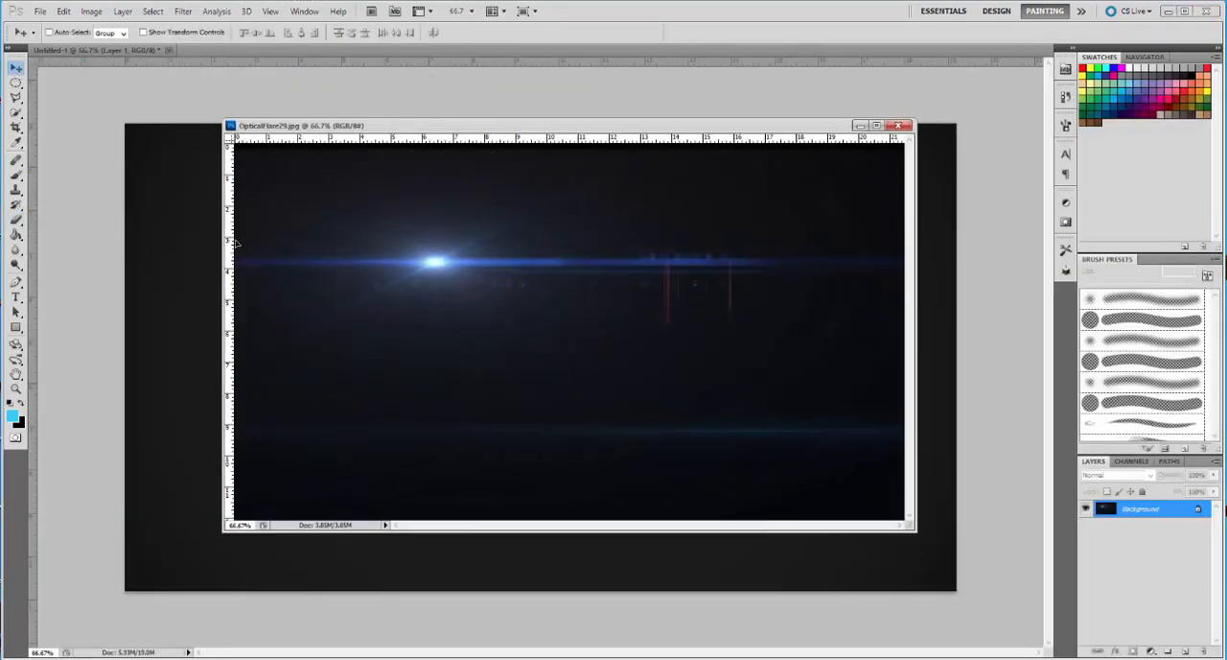
{"action": "left_click_drag", "start_coordinate": [235, 245], "coordinate": [188, 246]}
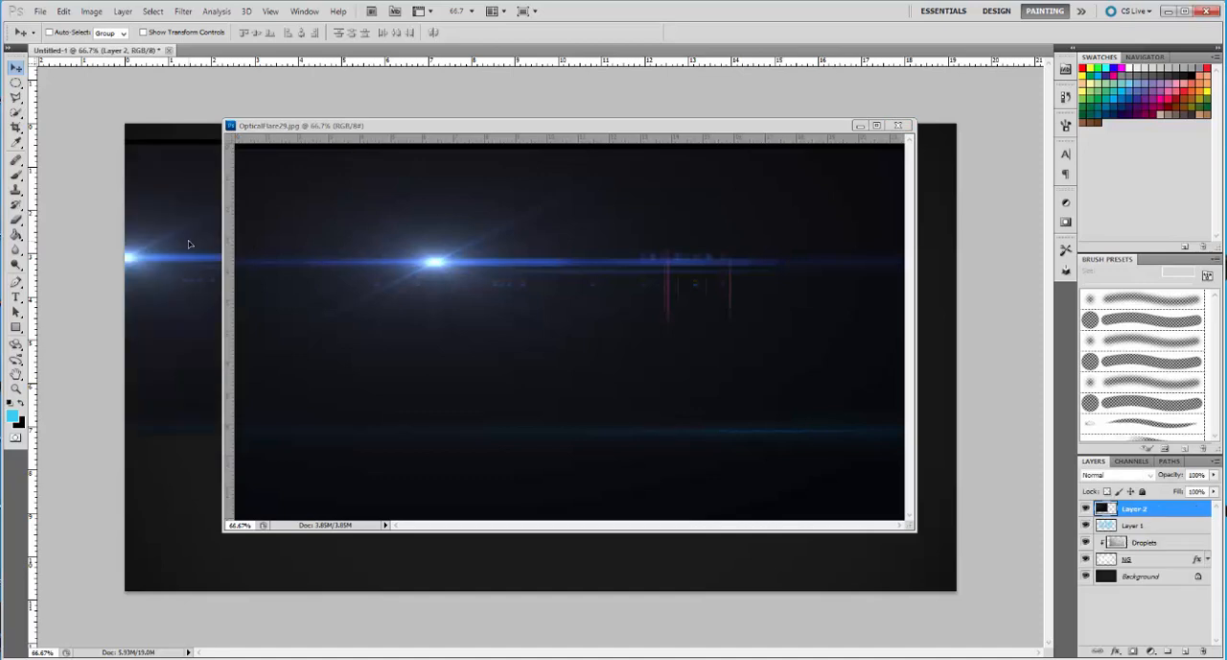
{"action": "left_click", "coordinate": [902, 126]}
{"action": "left_click_drag", "start_coordinate": [441, 265], "coordinate": [726, 284]}
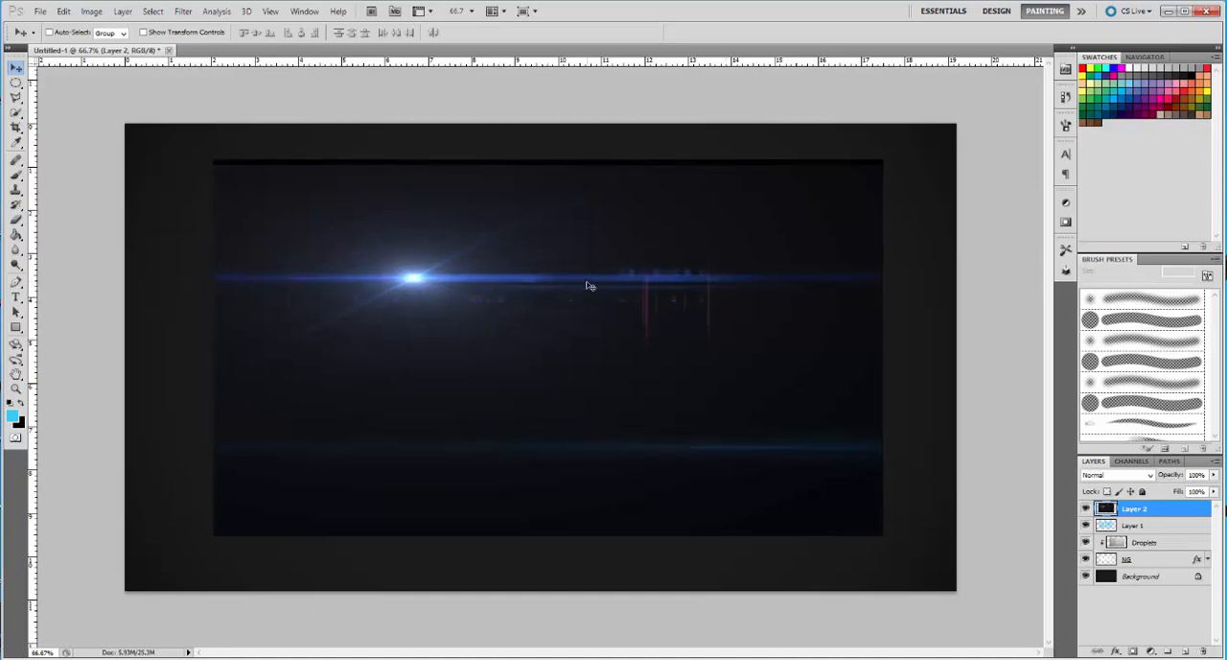
Try the Multiply and Color blend modes on the flare's Layer 2
{"action": "left_click", "coordinate": [1143, 477]}
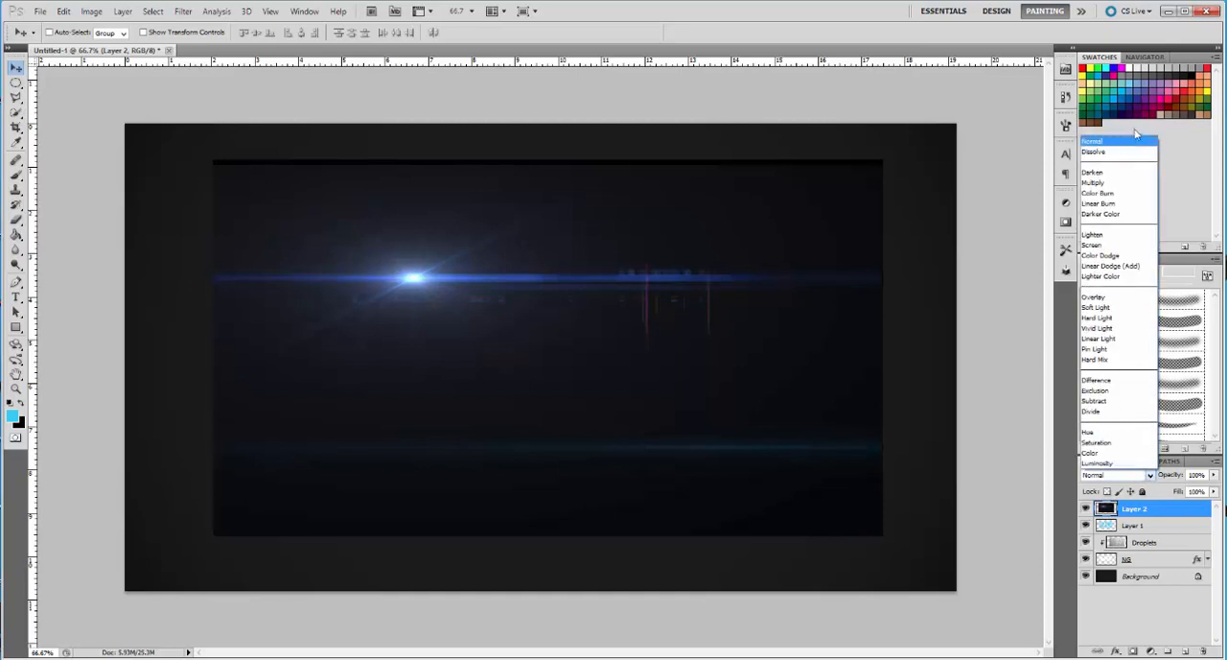
{"action": "left_click", "coordinate": [1093, 180]}
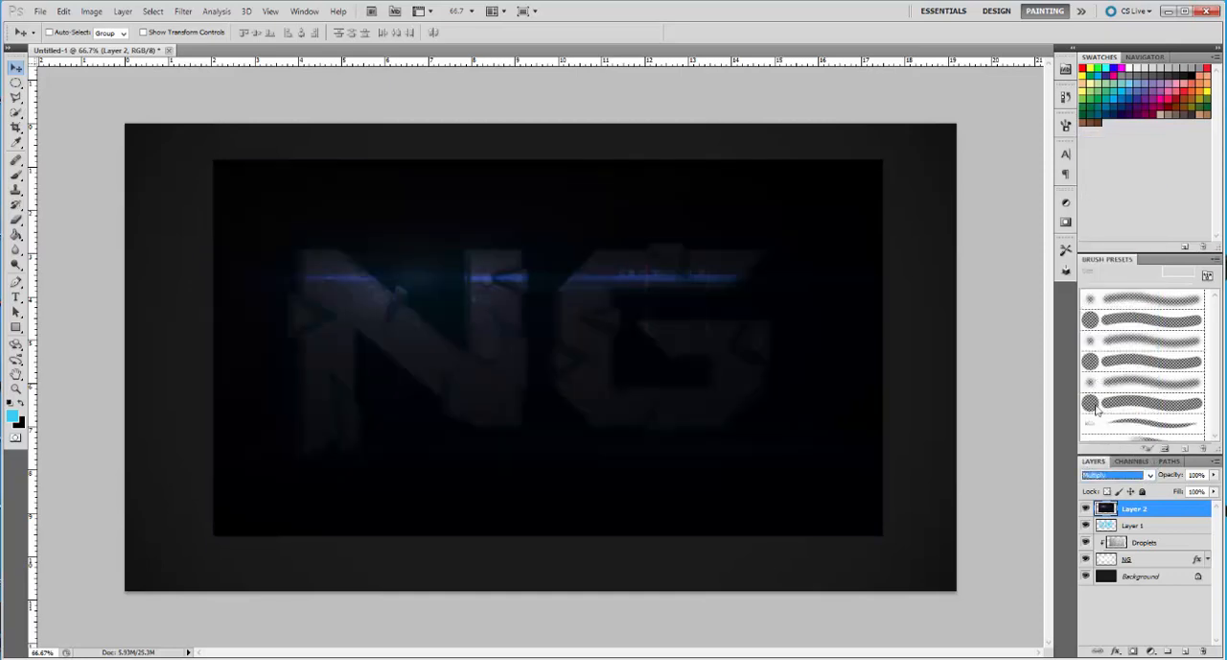
{"action": "left_click", "coordinate": [1118, 476]}
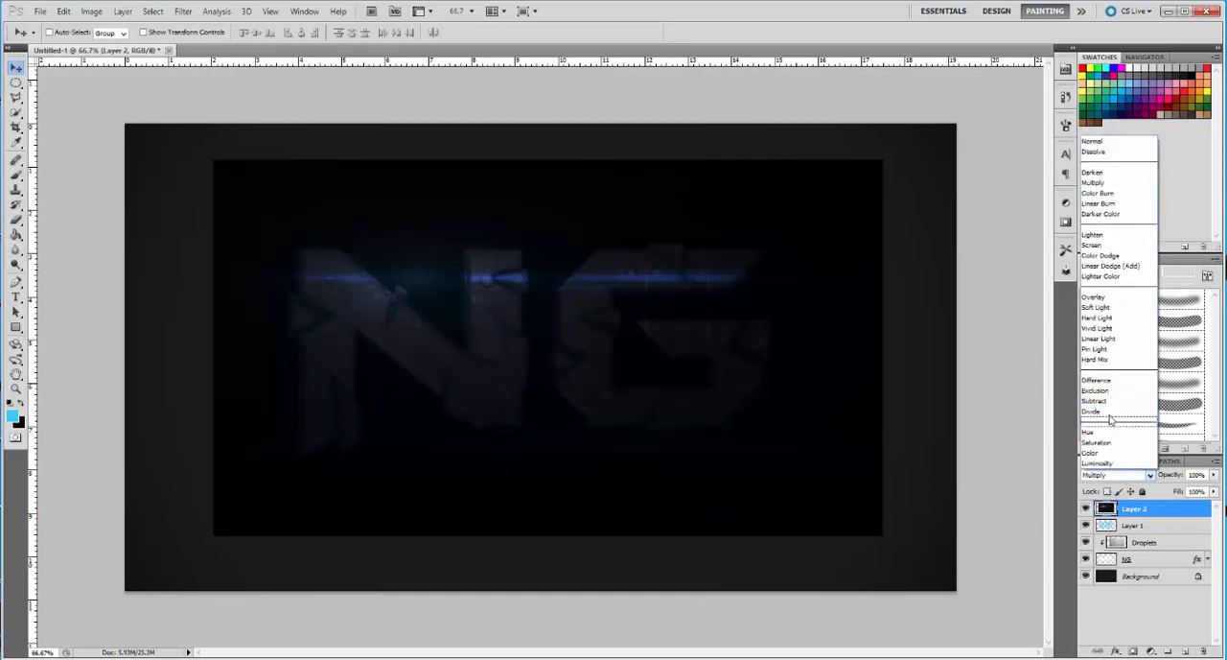
{"action": "left_click", "coordinate": [1103, 453]}
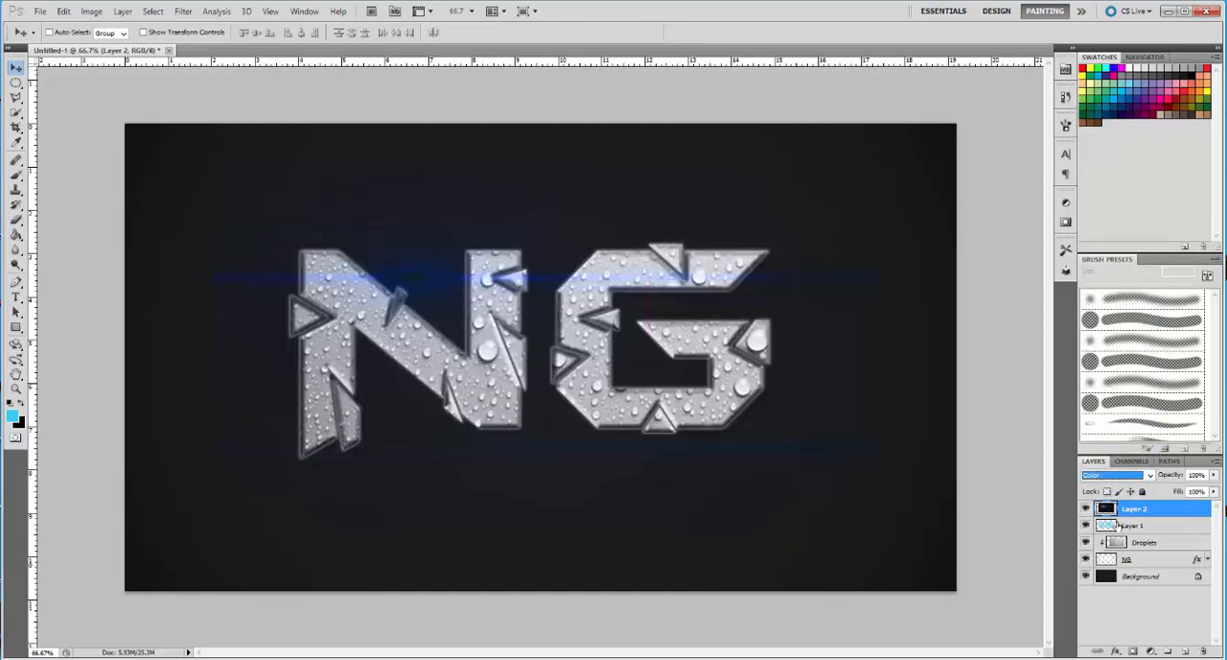
Set Layer 2's blend mode to Lighten and move the flare to the upper-left corner of the N
{"action": "left_click", "coordinate": [1133, 479]}
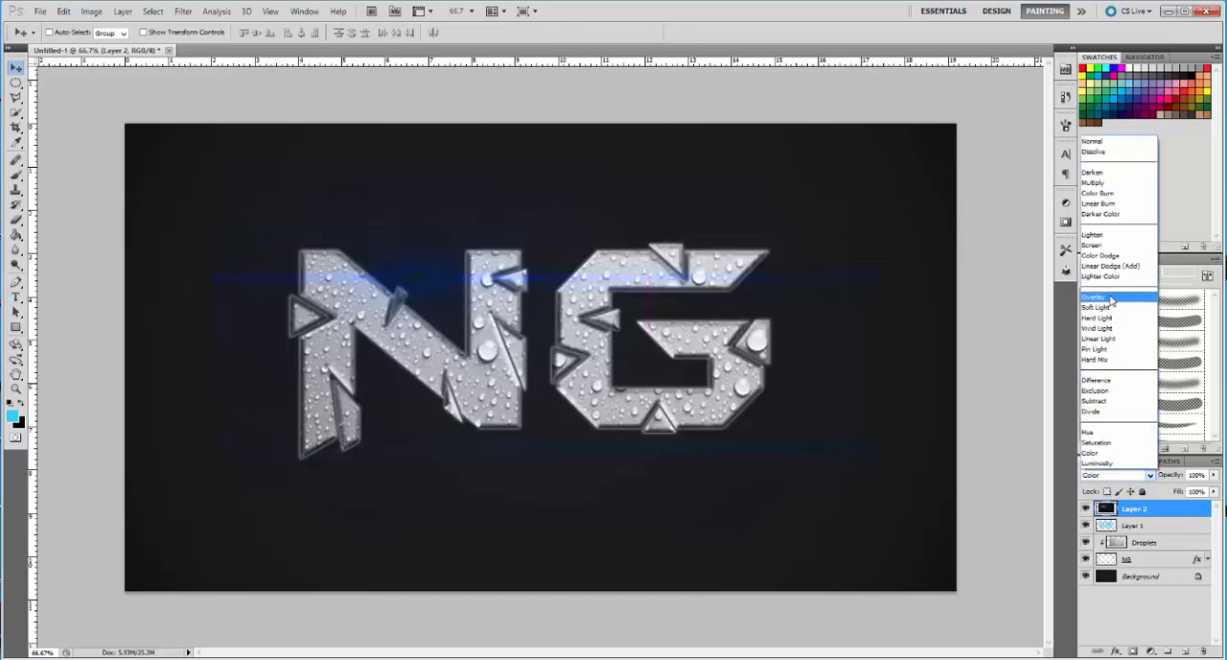
{"action": "left_click", "coordinate": [1109, 239]}
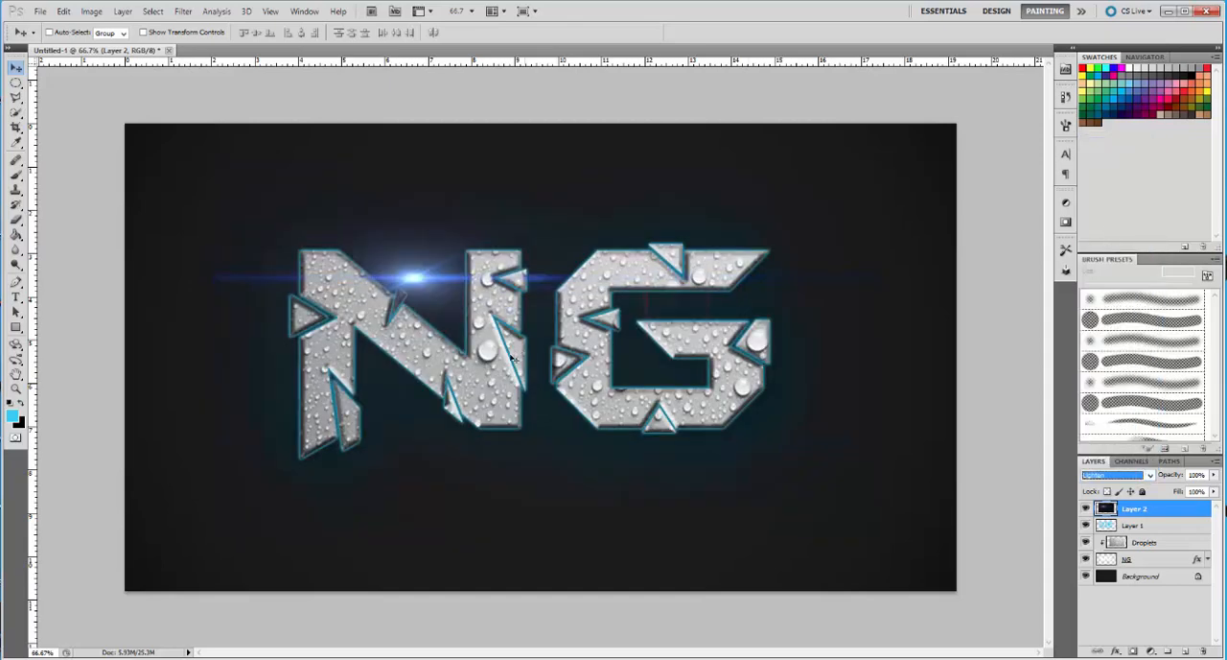
{"action": "mouse_move", "coordinate": [420, 295]}
{"action": "left_mouse_down"}
{"action": "mouse_move", "coordinate": [360, 287]}
{"action": "mouse_move", "coordinate": [355, 252]}
{"action": "mouse_move", "coordinate": [394, 237]}
{"action": "mouse_move", "coordinate": [319, 241]}
{"action": "mouse_move", "coordinate": [308, 265]}
{"action": "mouse_move", "coordinate": [322, 265]}
{"action": "left_mouse_up"}
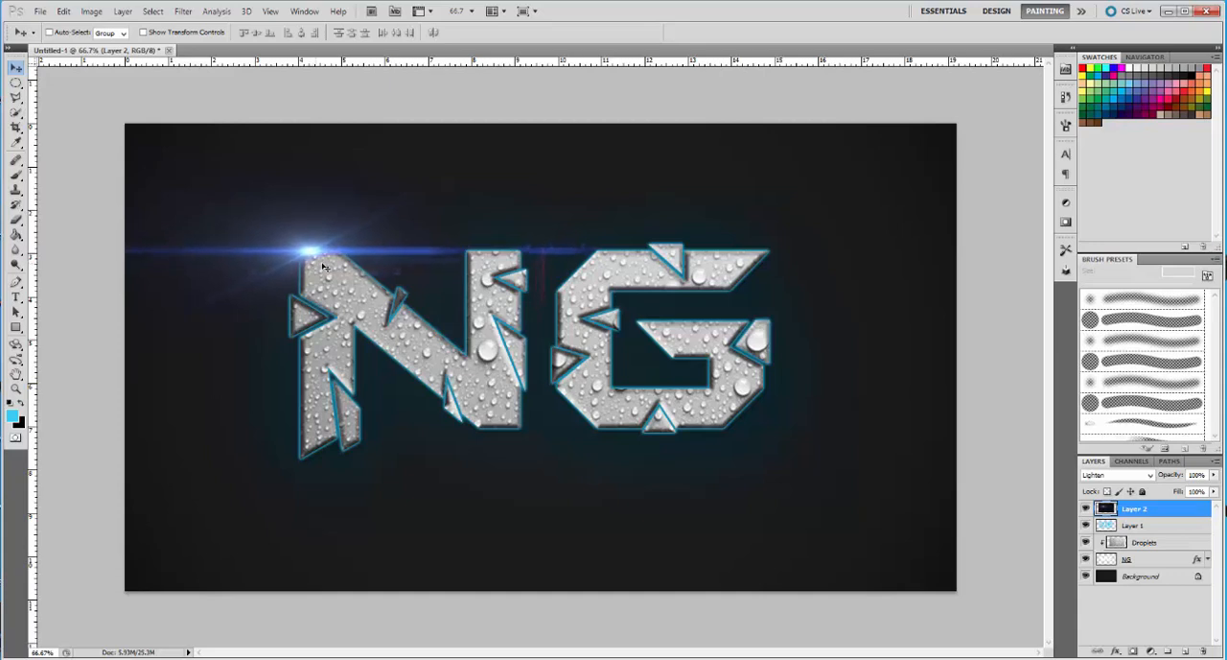
Try the Saturation and Screen blend modes on the flare's Layer 2
{"action": "left_click", "coordinate": [1105, 473]}
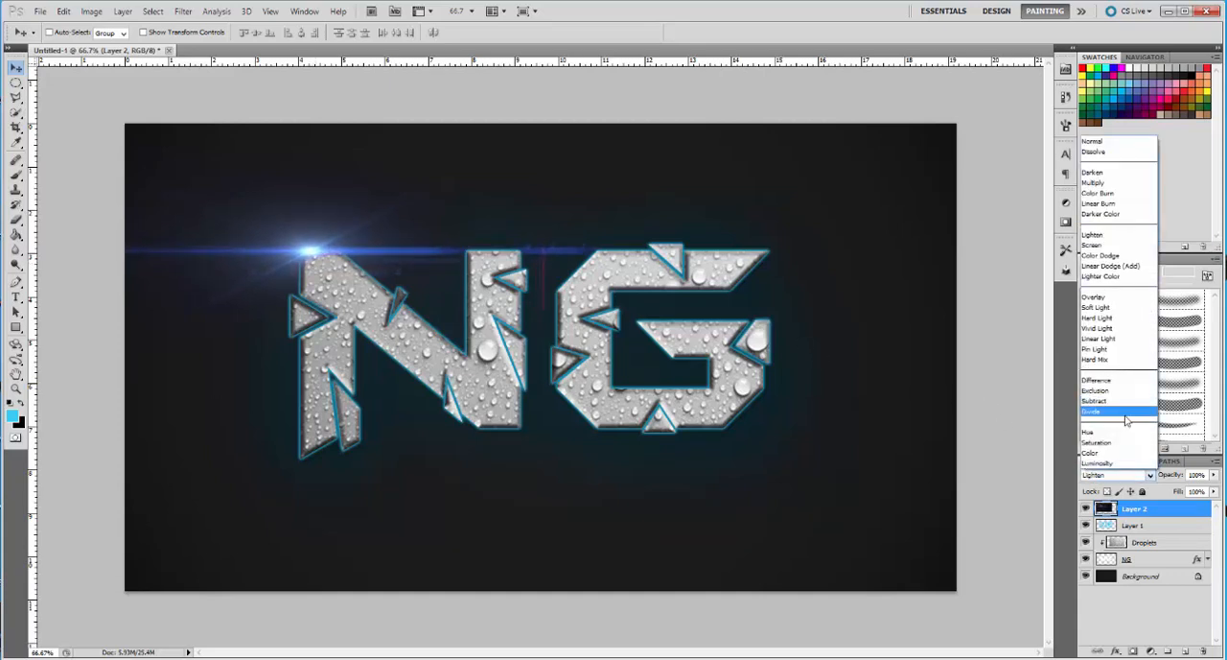
{"action": "left_click", "coordinate": [1108, 442]}
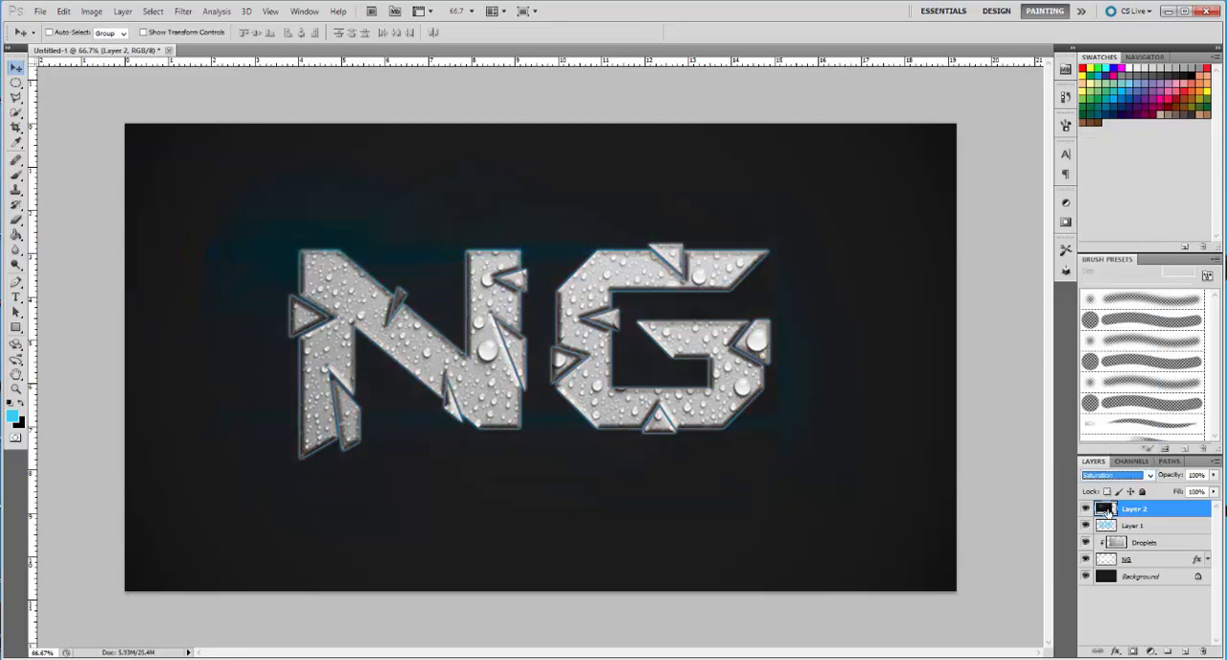
{"action": "left_click", "coordinate": [1132, 461]}
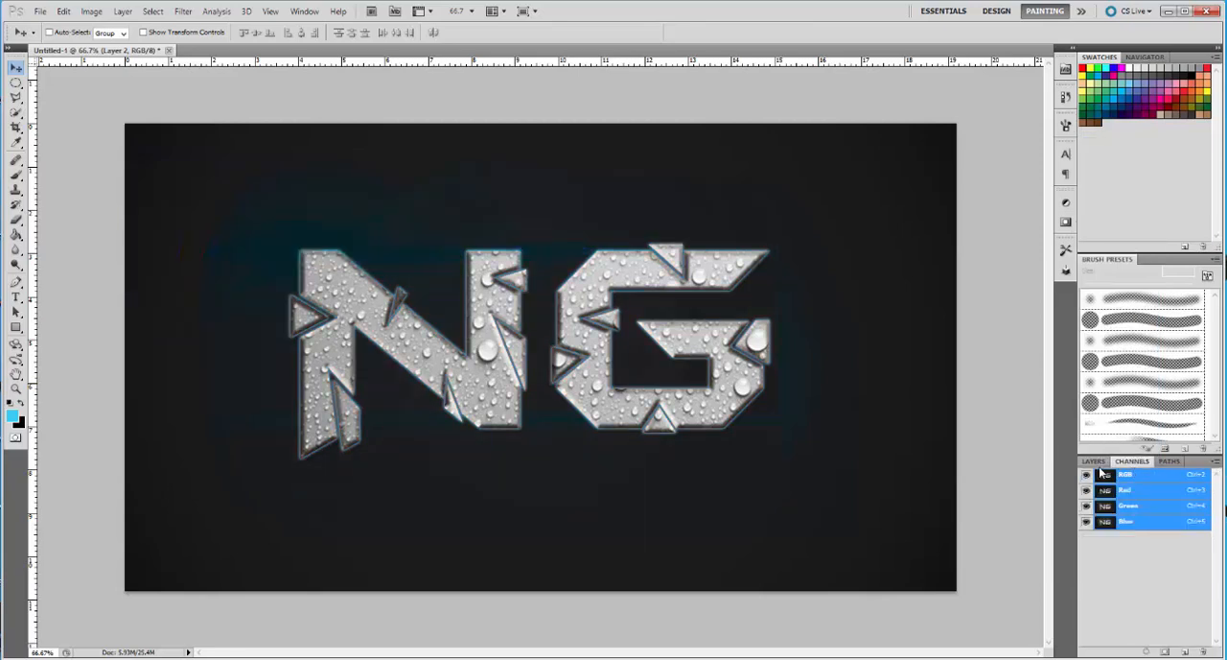
{"action": "left_click", "coordinate": [1093, 462]}
{"action": "left_click", "coordinate": [1115, 474]}
{"action": "left_click", "coordinate": [1102, 245]}
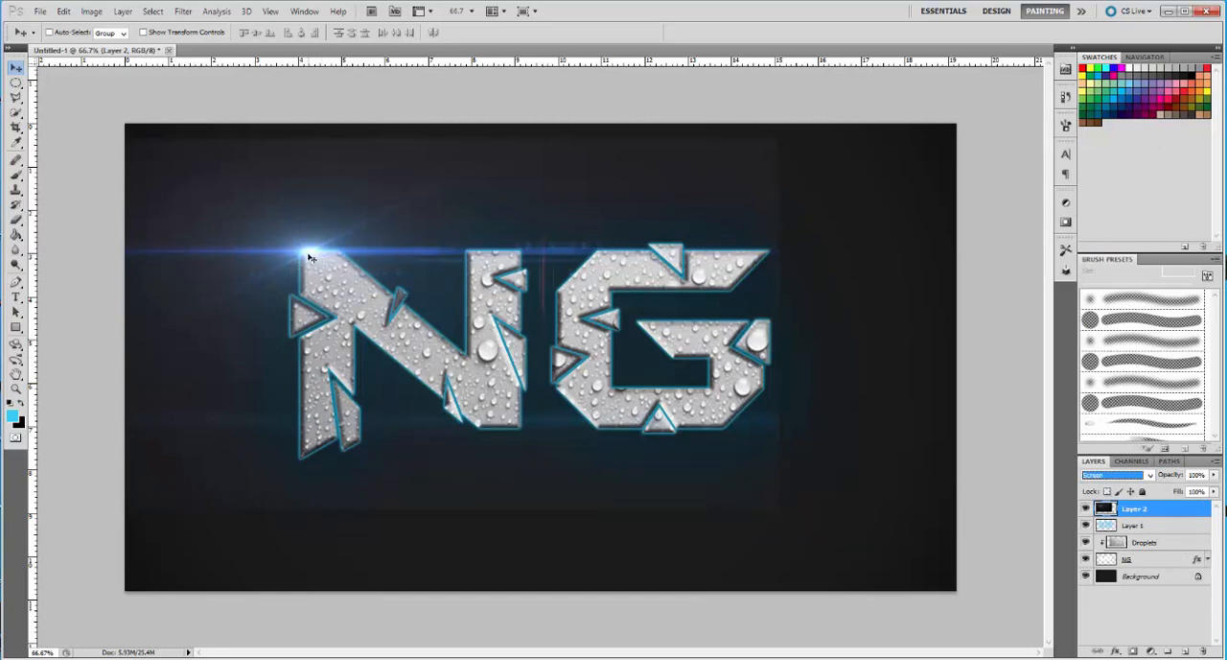
Shift the flare slightly inward along the top edge of the N's left stroke
{"action": "left_click_drag", "start_coordinate": [308, 253], "coordinate": [314, 251]}
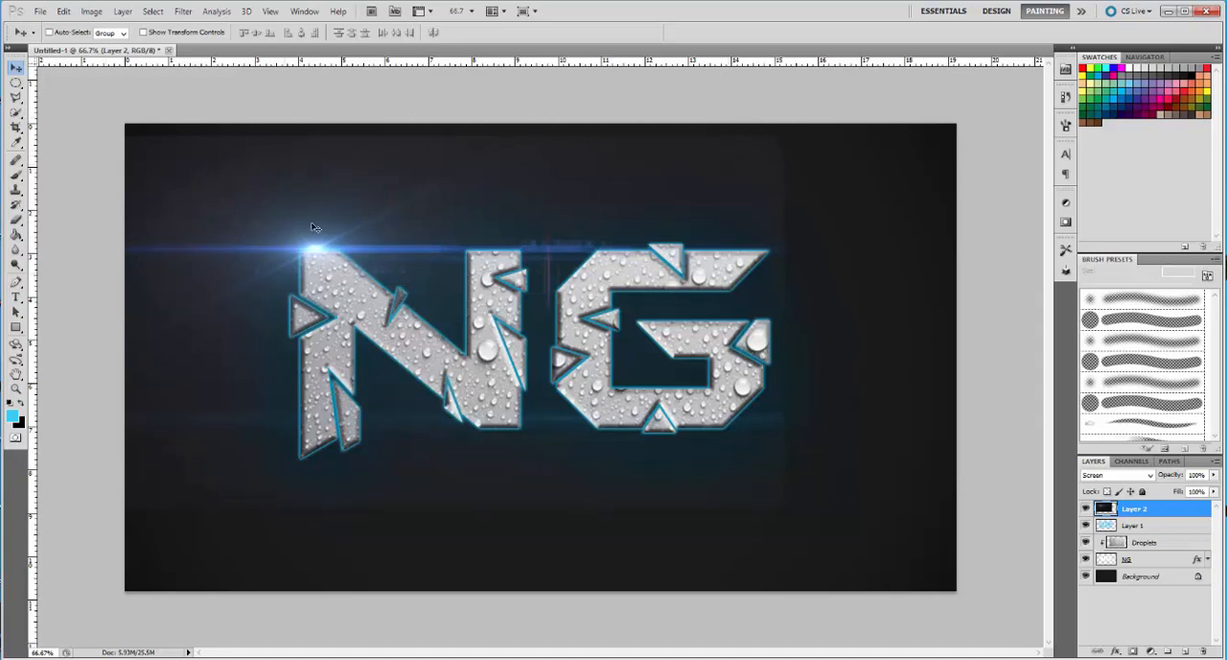
{"action": "mouse_move", "coordinate": [309, 254]}
{"action": "left_mouse_down"}
{"action": "mouse_move", "coordinate": [479, 256]}
{"action": "mouse_move", "coordinate": [339, 253]}
{"action": "left_mouse_up"}
{"action": "key", "text": "ctrl+t"}
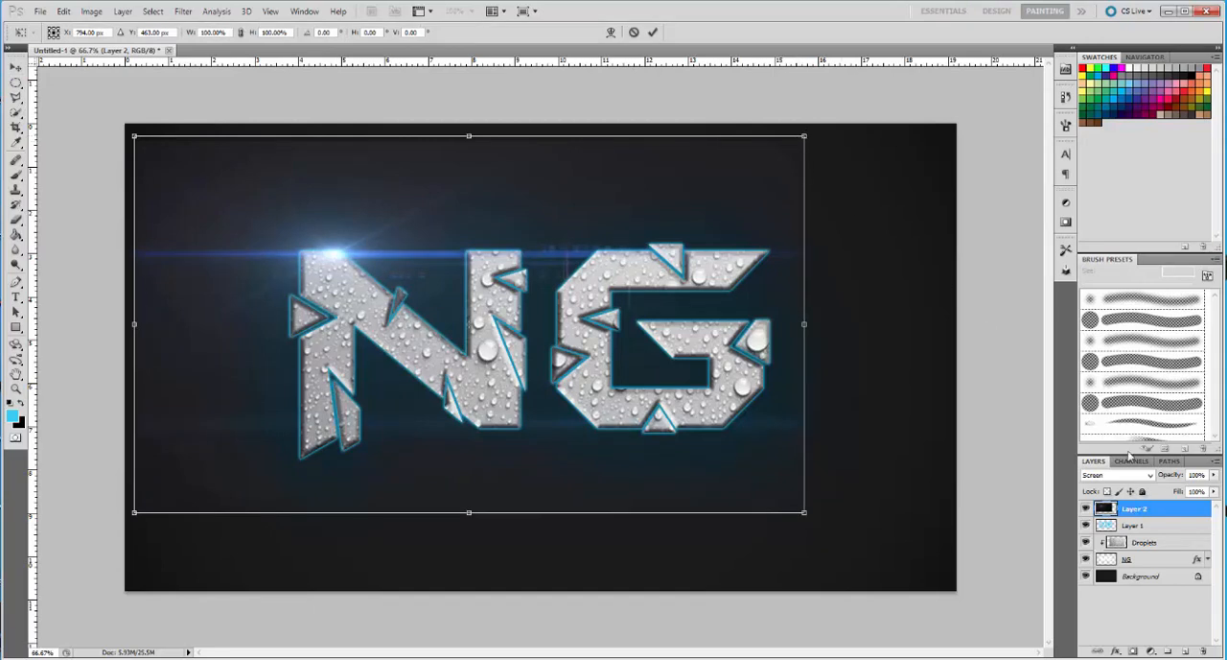
{"action": "left_click", "coordinate": [652, 32]}
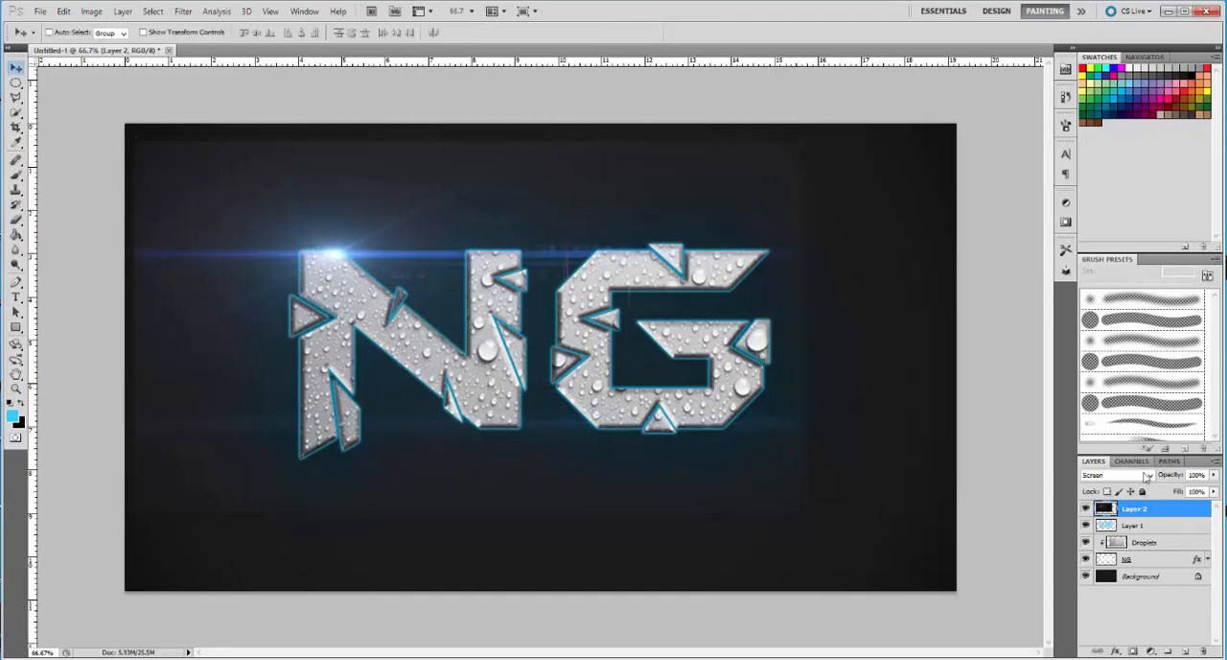
Try the Hard Light, Linear Light and Difference blend modes on the flare layer
{"action": "left_click", "coordinate": [1118, 475]}
{"action": "left_click", "coordinate": [1112, 315]}
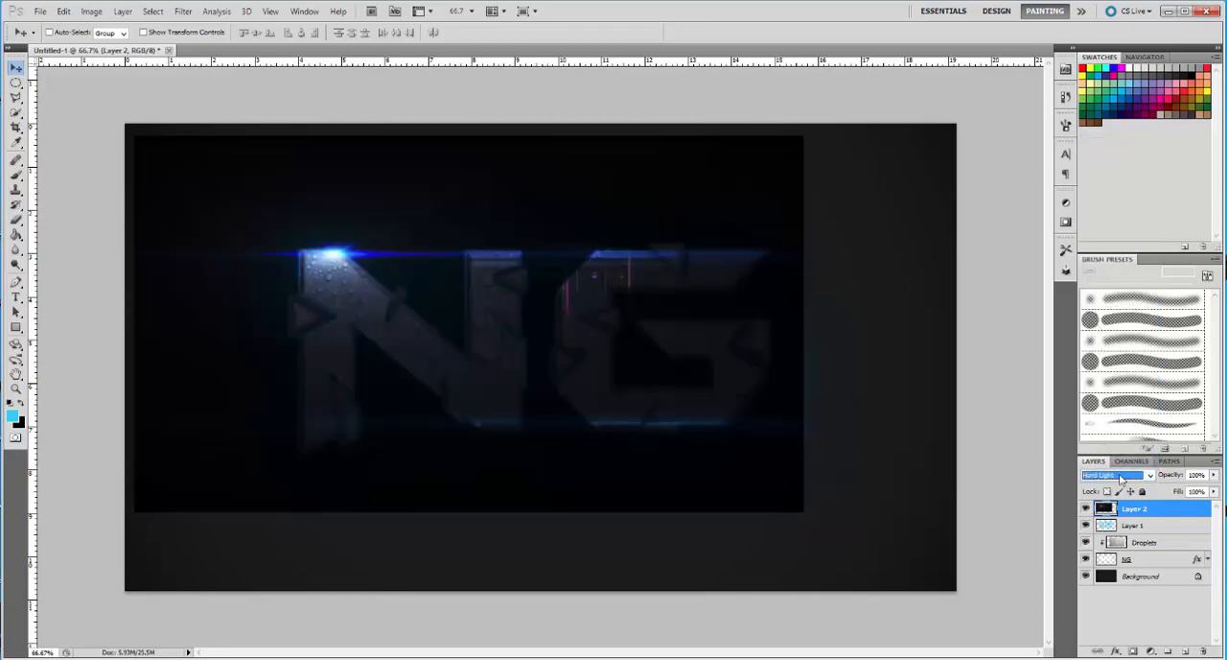
{"action": "left_click", "coordinate": [1128, 479]}
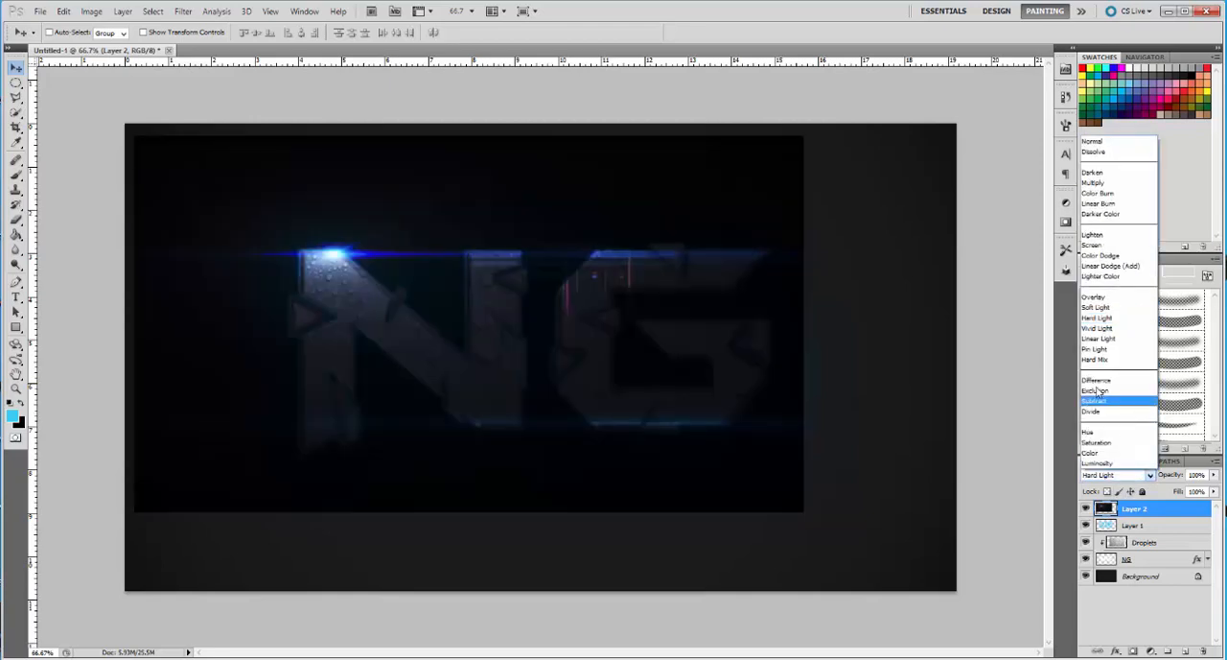
{"action": "left_click", "coordinate": [1098, 338]}
{"action": "left_click", "coordinate": [1128, 477]}
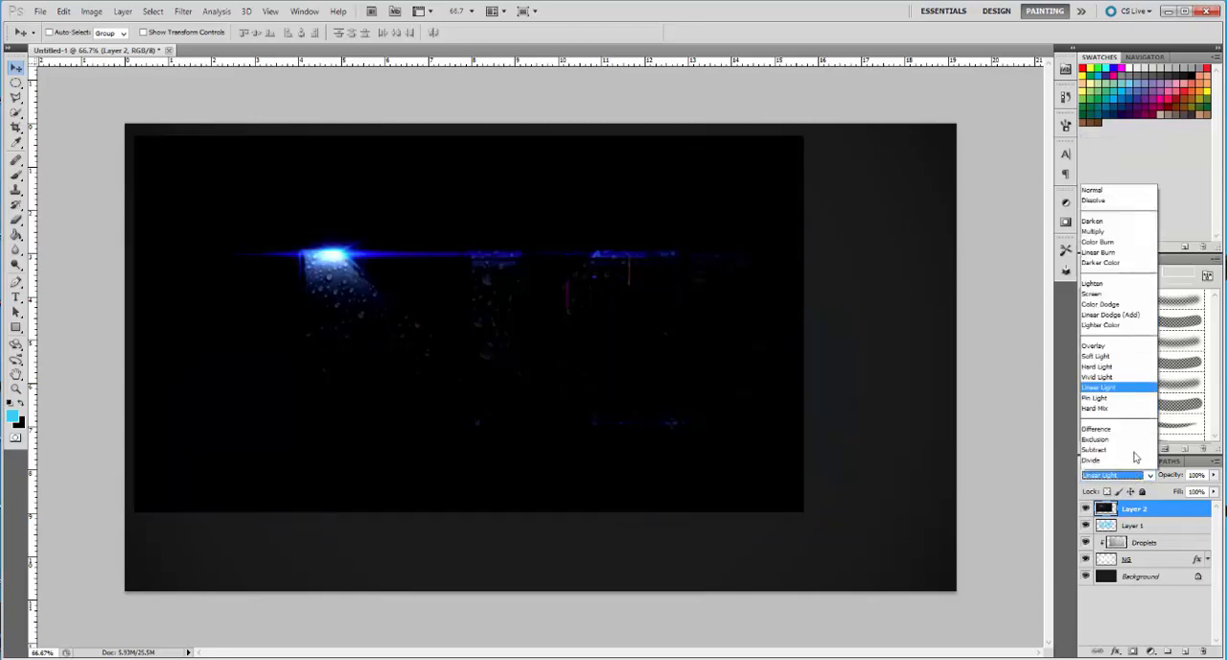
{"action": "left_click", "coordinate": [1110, 376]}
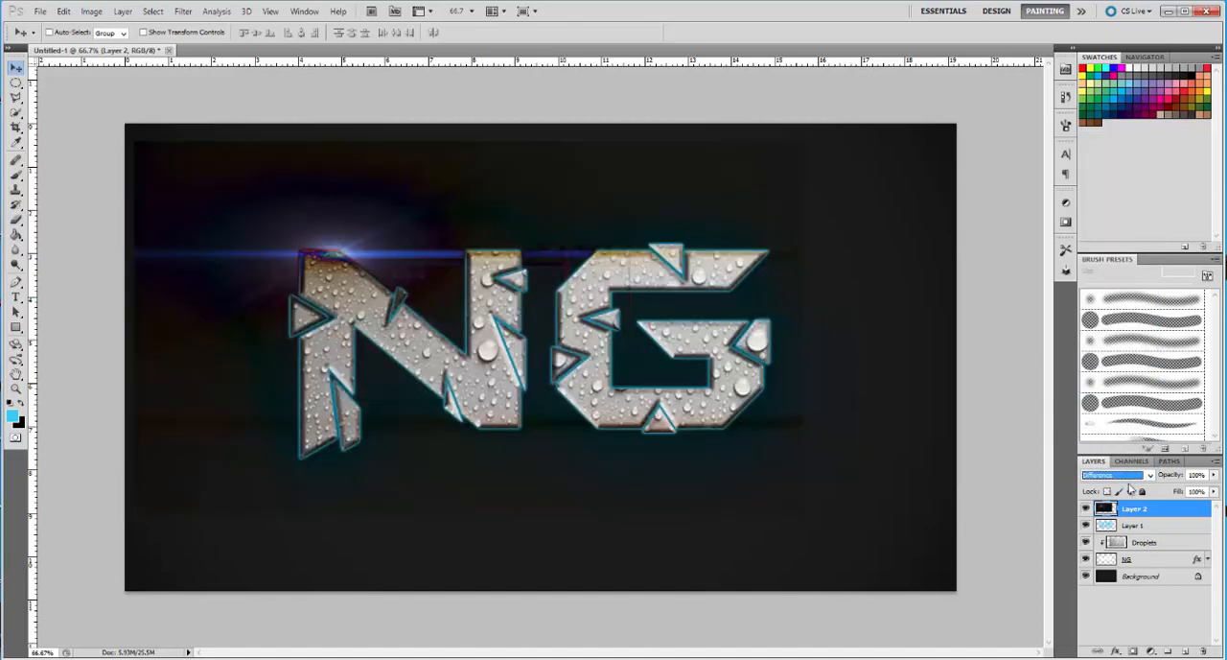
Try the Divide, Saturation and Multiply blend modes on the flare layer, and return it to Screen
{"action": "left_click", "coordinate": [1133, 475]}
{"action": "left_click", "coordinate": [1115, 411]}
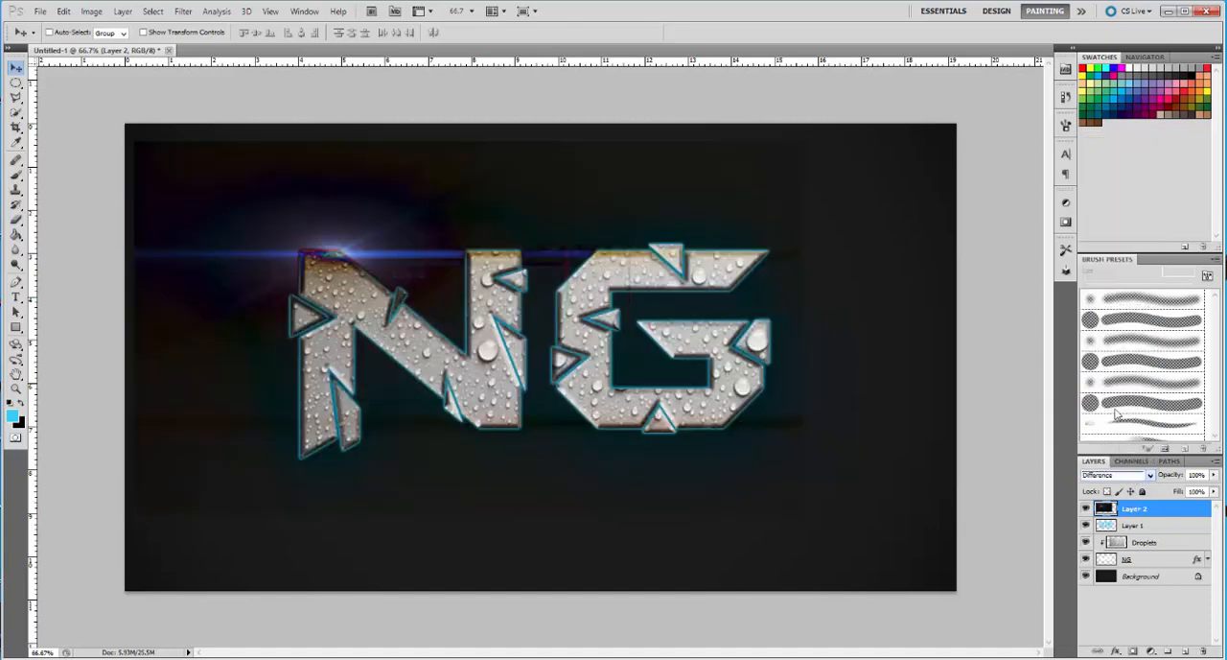
{"action": "left_click", "coordinate": [1112, 476]}
{"action": "left_click", "coordinate": [1098, 442]}
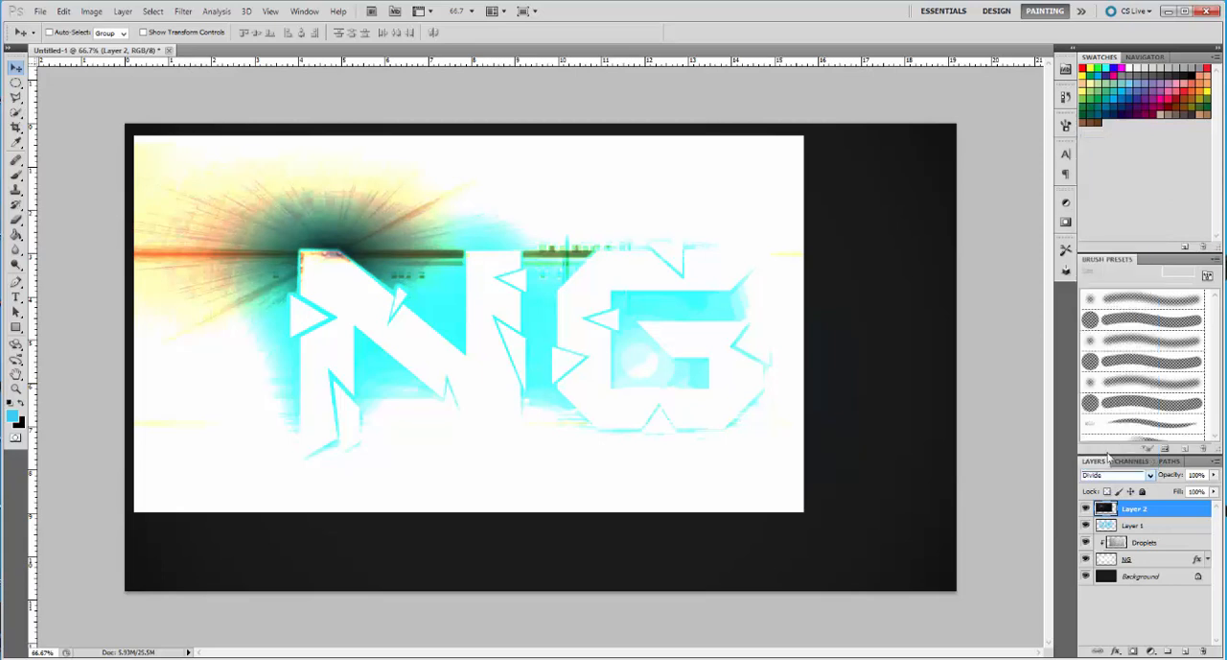
{"action": "left_click", "coordinate": [1122, 475]}
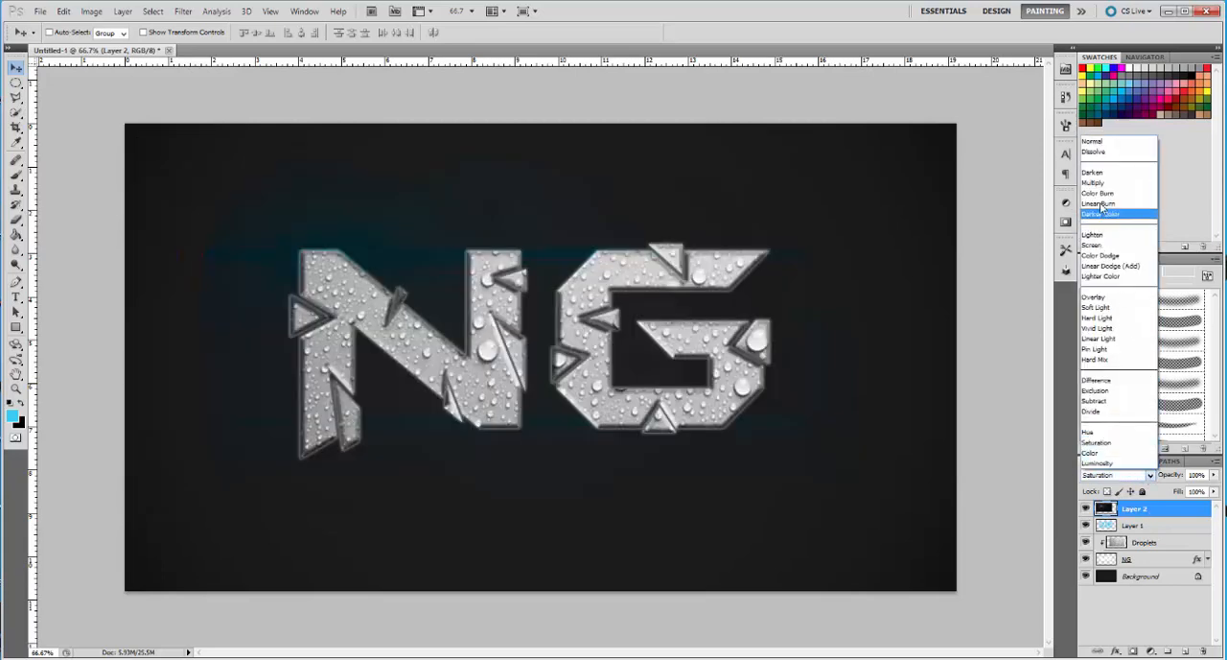
{"action": "left_click", "coordinate": [1117, 184]}
{"action": "left_click", "coordinate": [1117, 476]}
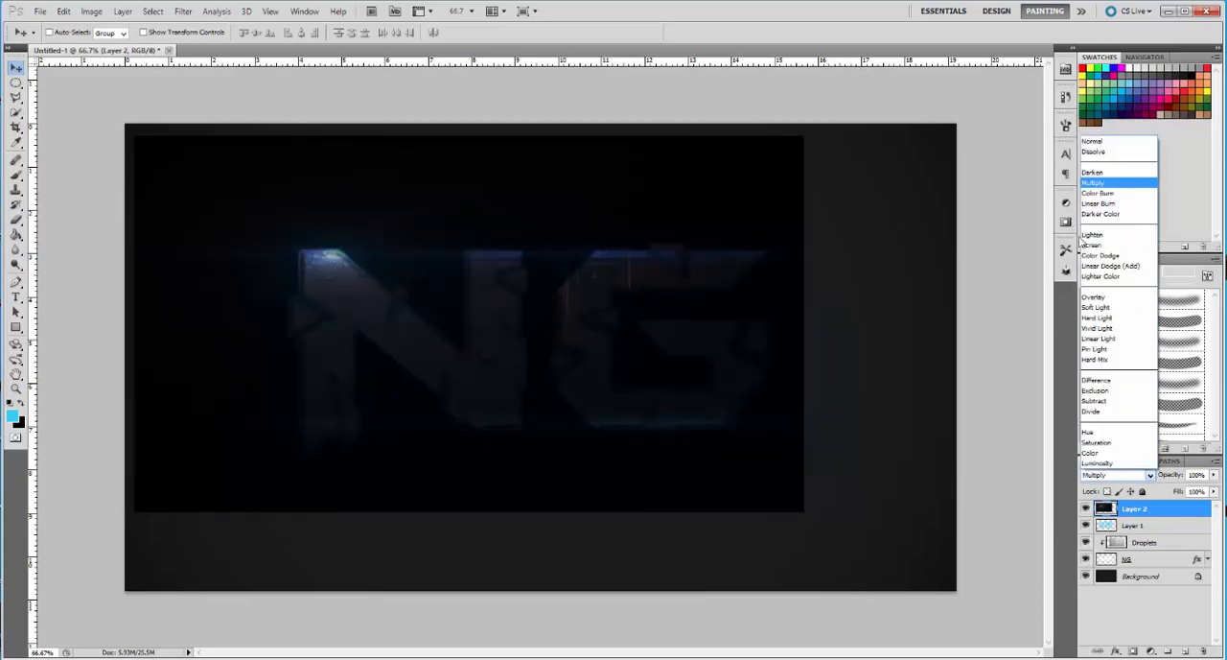
{"action": "left_click", "coordinate": [1112, 243]}
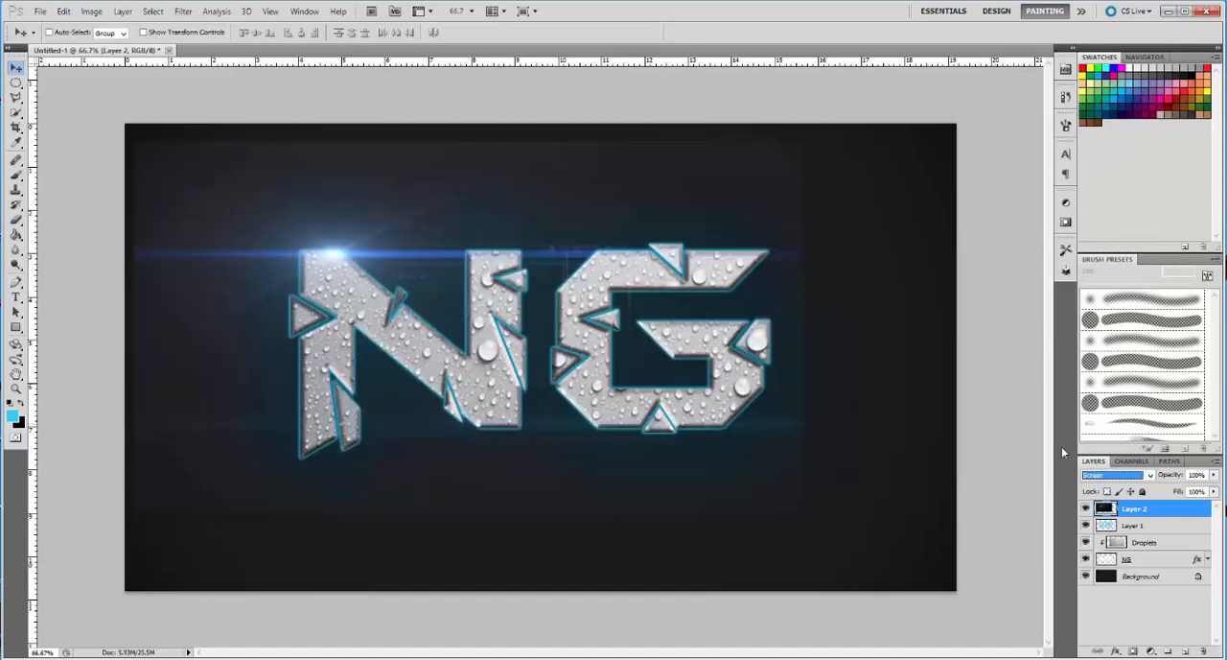
Set the flare layer's blend mode back to Lighten and place its bright spot on the N's upper-left corner
{"action": "left_click", "coordinate": [1117, 475]}
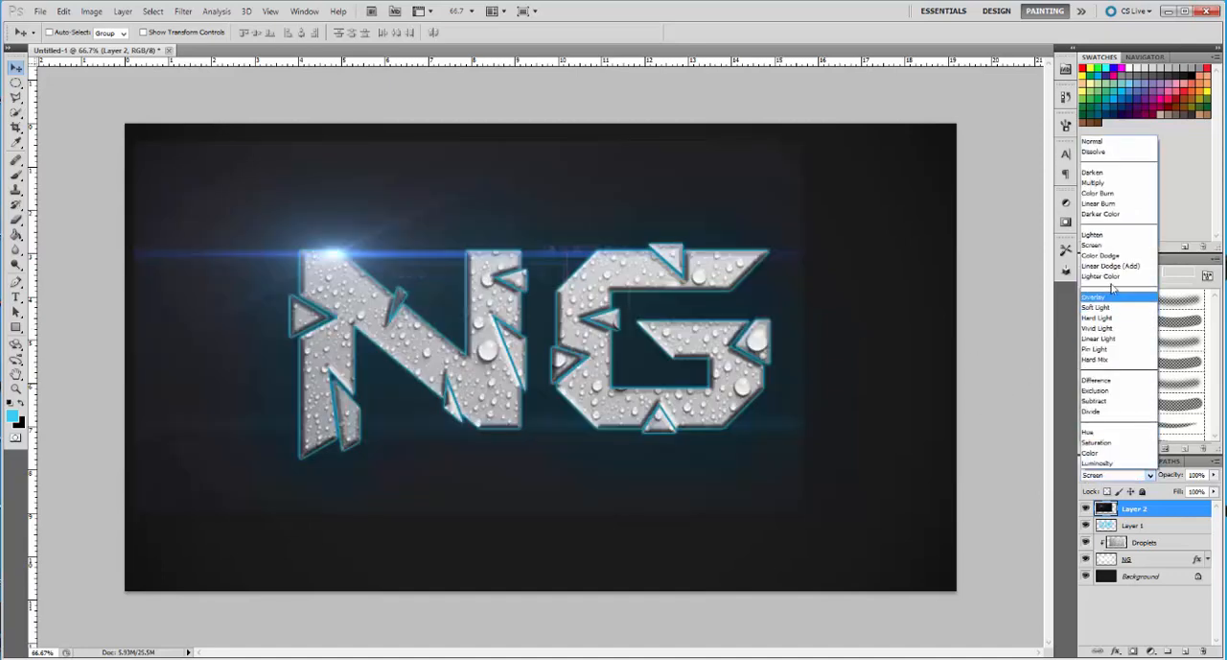
{"action": "left_click", "coordinate": [1103, 235]}
{"action": "left_click_drag", "start_coordinate": [334, 241], "coordinate": [308, 252]}
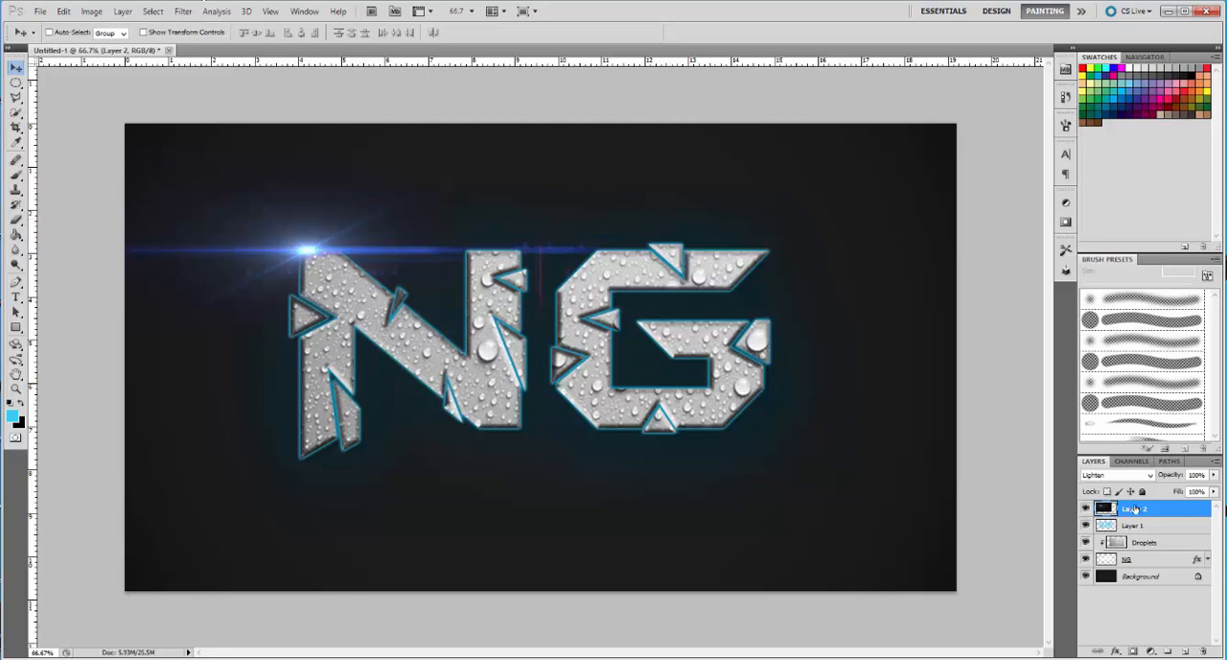
Duplicate the flare's Layer 2
{"action": "key", "text": "ctrl+j"}
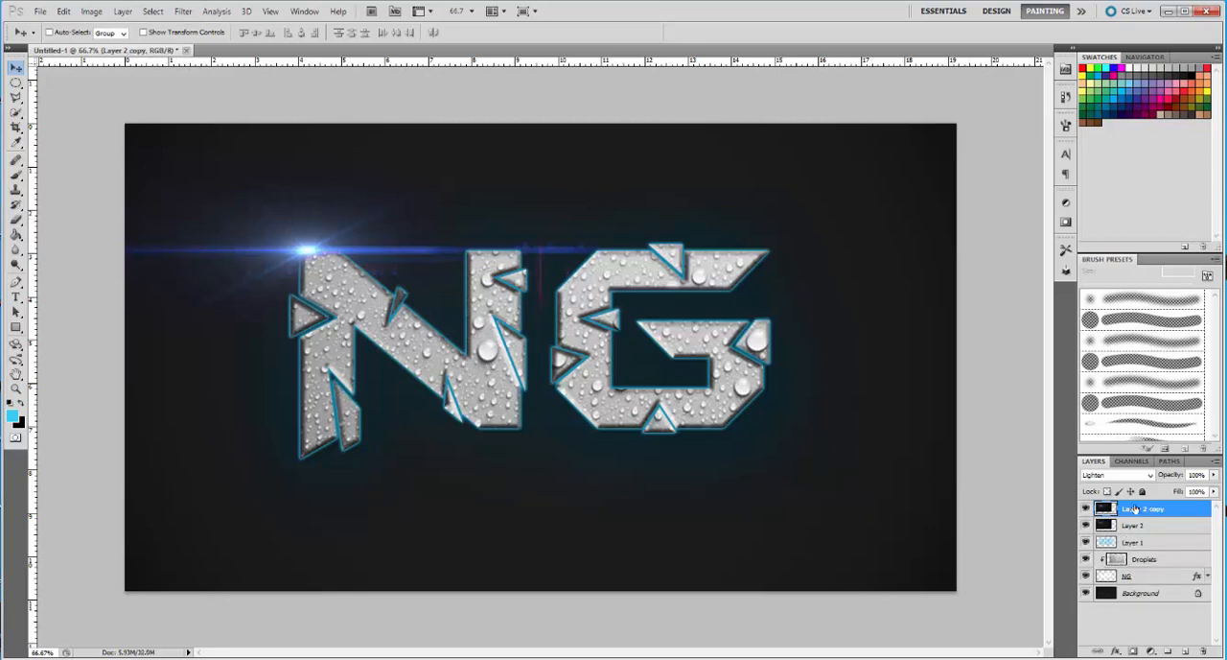
Duplicate the flare layer twice more and merge all the copies down into Layer 2
{"action": "key", "text": "ctrl+j"}
{"action": "key", "text": "ctrl+j"}
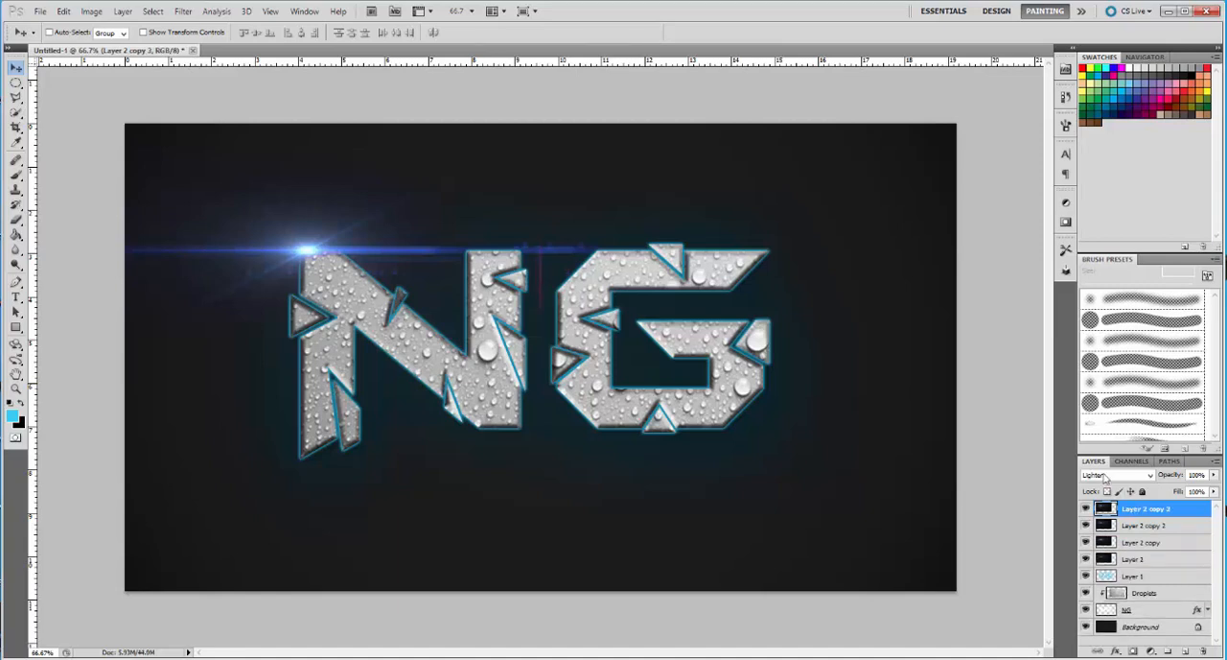
{"action": "key", "text": "ctrl+e"}
{"action": "key", "text": "ctrl+e"}
{"action": "key", "text": "ctrl+e"}
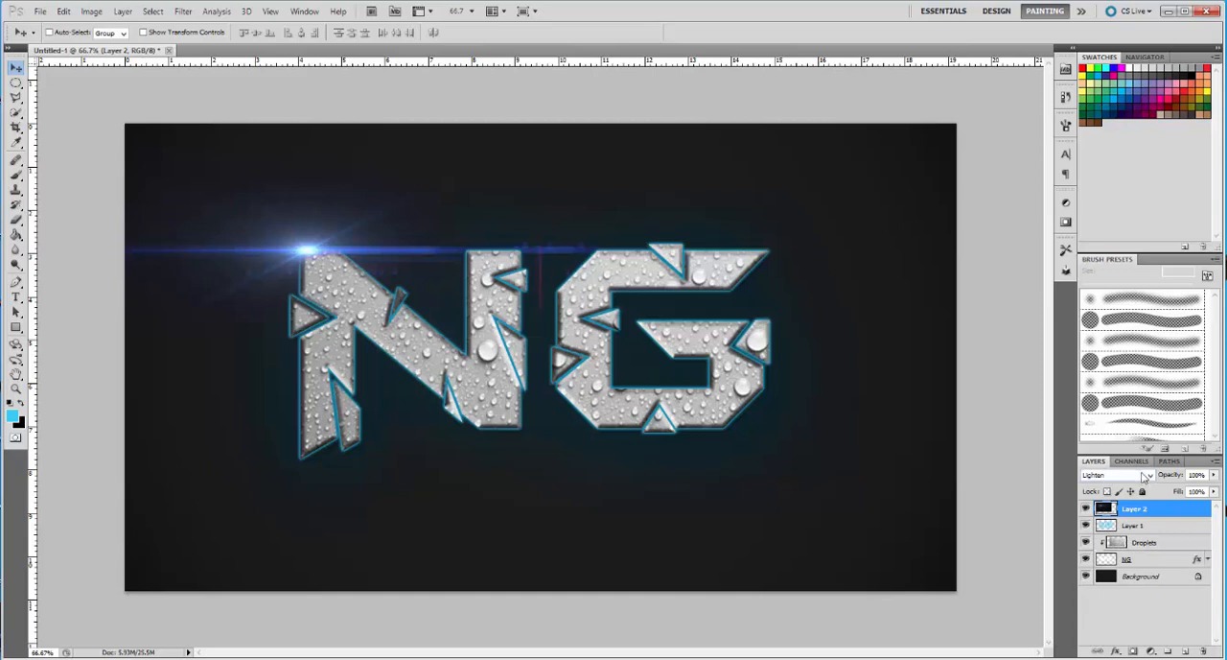
Set the flare layer's blend mode to Screen, then try doubling the layer and undo the duplicate
{"action": "left_click", "coordinate": [1144, 476]}
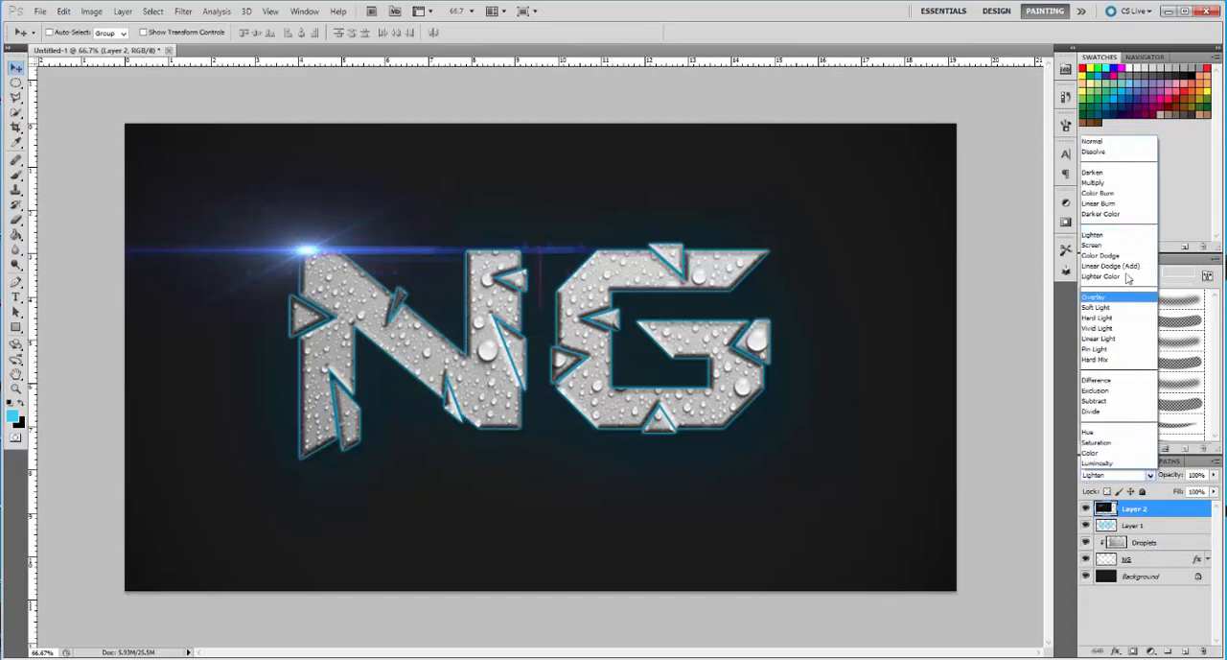
{"action": "left_click", "coordinate": [1111, 248]}
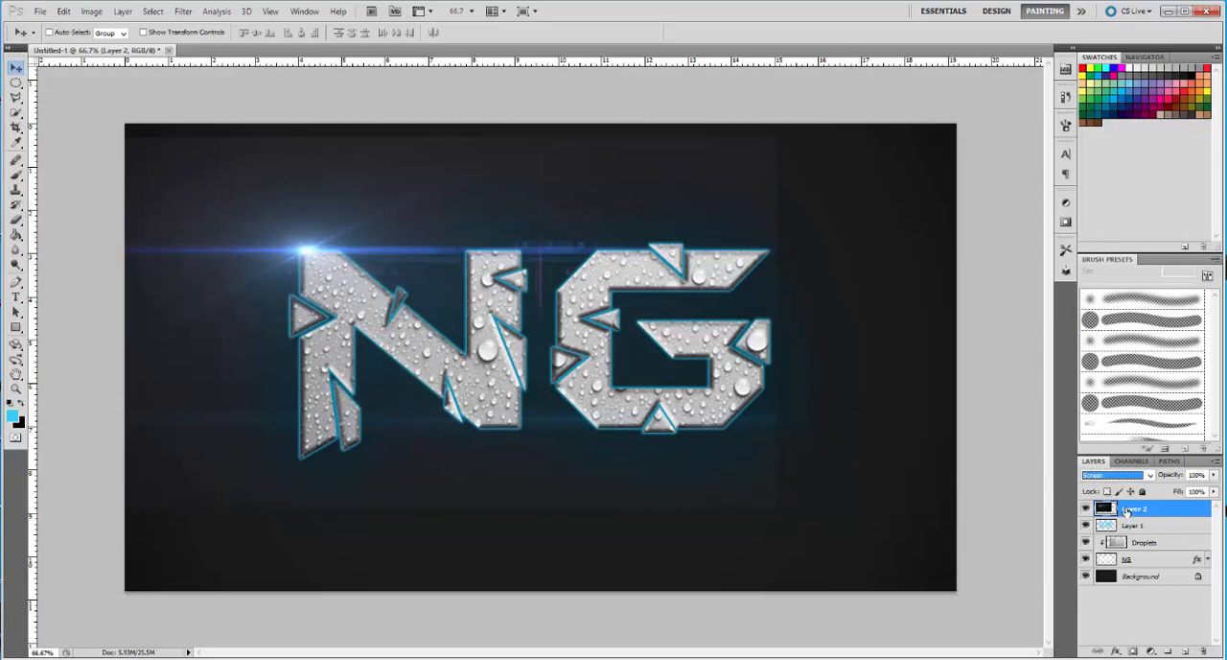
{"action": "key", "text": "ctrl+j"}
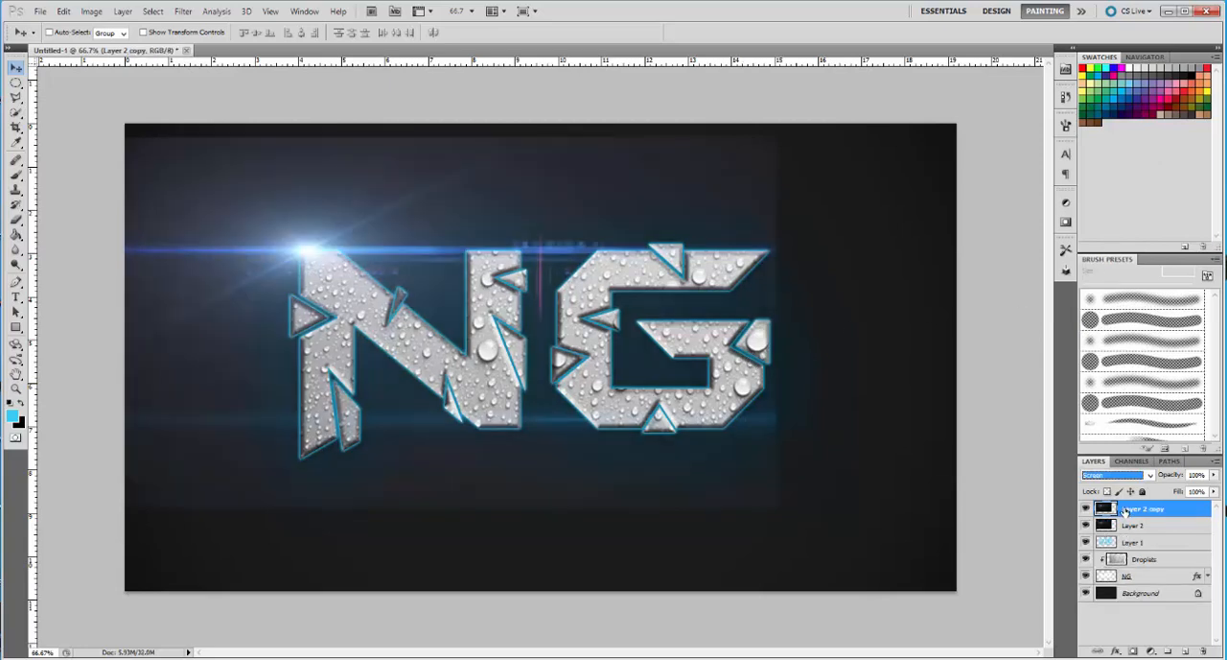
{"action": "key", "text": "ctrl+z"}
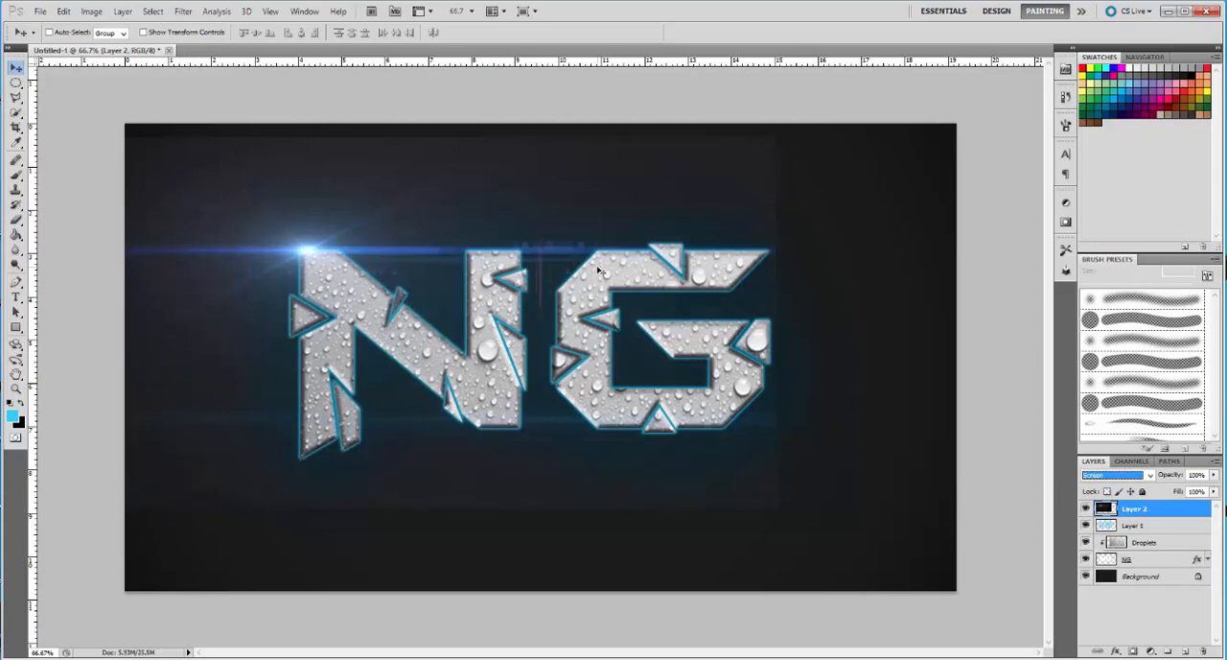
Scale the flare layer to about 140% width and 132% height to span the canvas, with its bright spot on the N's upper-left corner
{"action": "key", "text": "ctrl+t"}
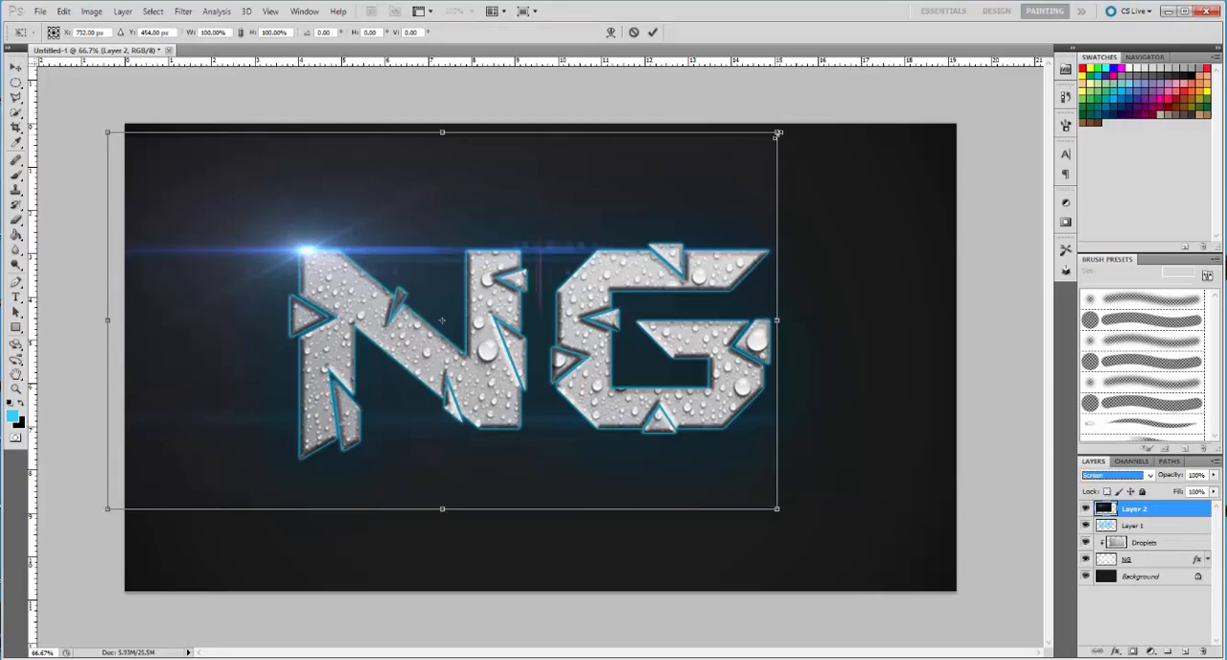
{"action": "left_click_drag", "start_coordinate": [779, 132], "coordinate": [903, 77]}
{"action": "mouse_move", "coordinate": [712, 205]}
{"action": "left_mouse_down"}
{"action": "mouse_move", "coordinate": [738, 212]}
{"action": "mouse_move", "coordinate": [721, 213]}
{"action": "left_mouse_up"}
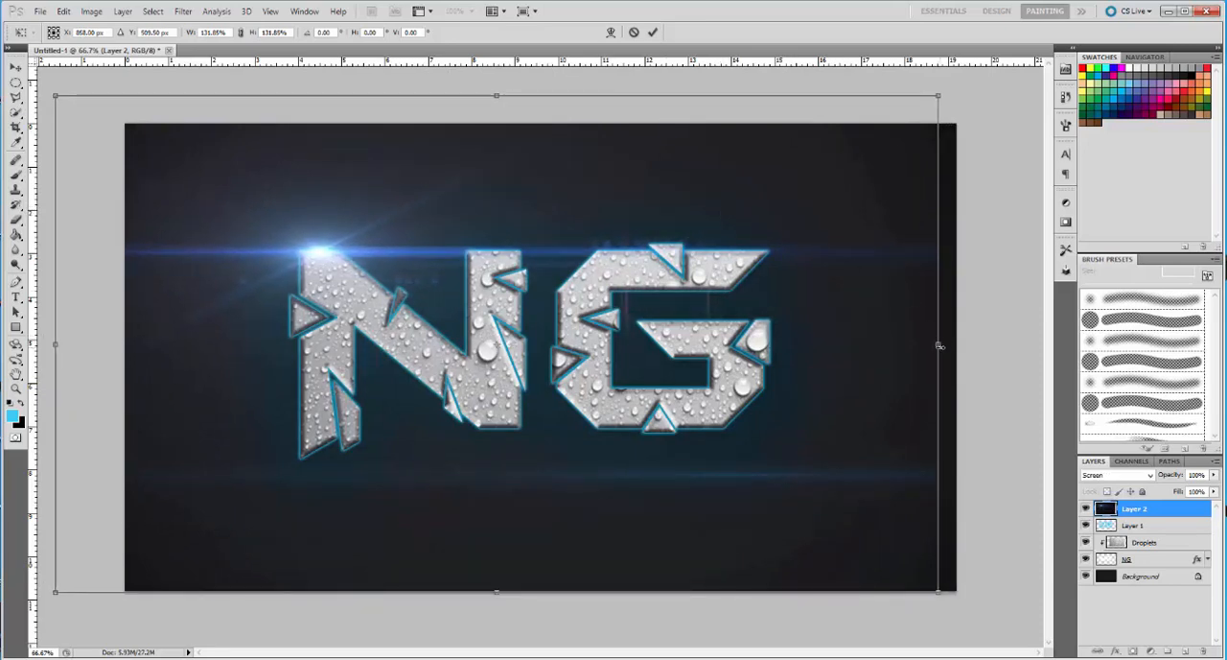
{"action": "left_click_drag", "start_coordinate": [940, 346], "coordinate": [965, 345]}
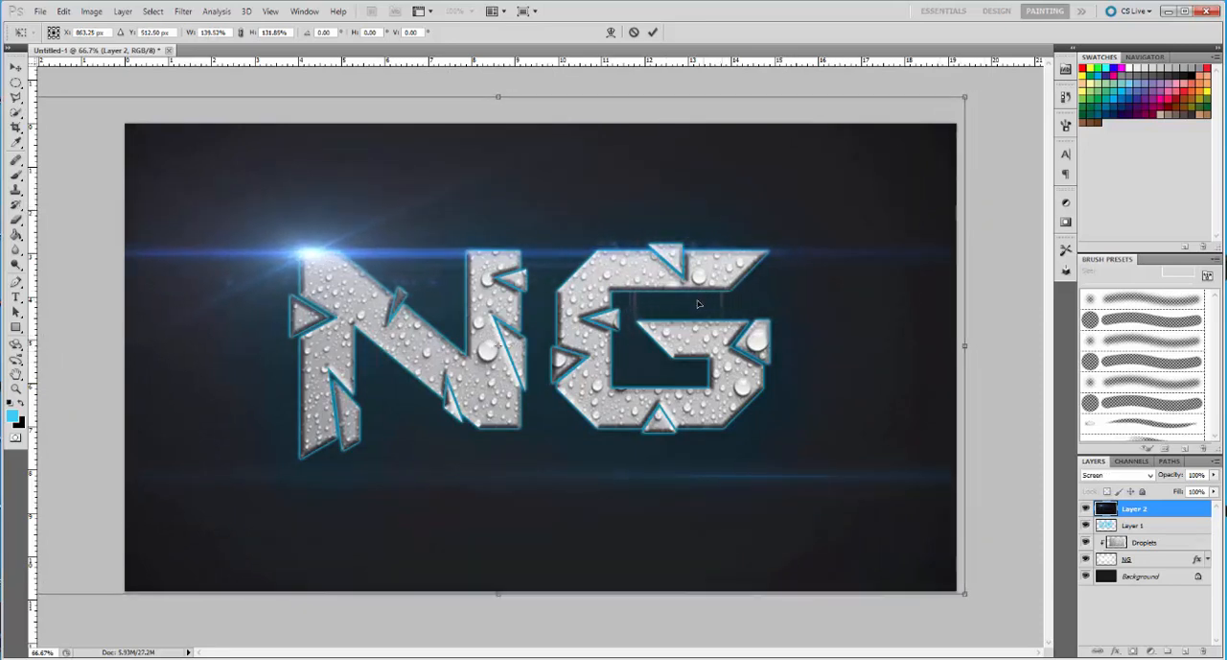
{"action": "left_click_drag", "start_coordinate": [698, 304], "coordinate": [699, 302]}
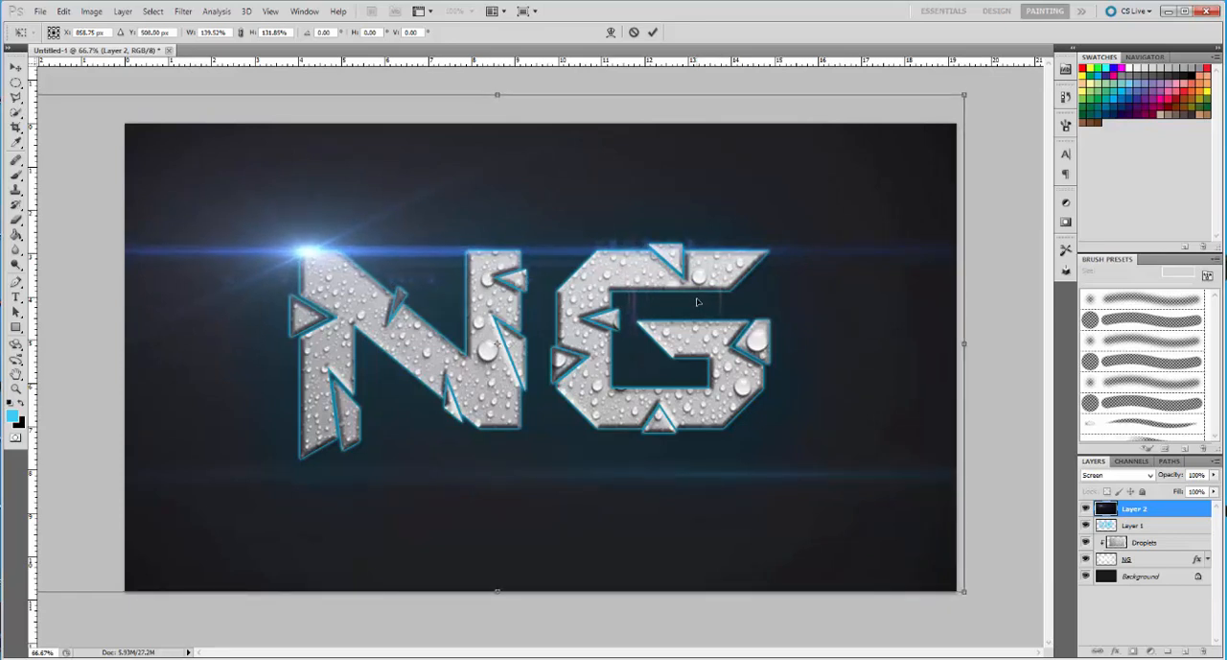
{"action": "left_click", "coordinate": [654, 33]}
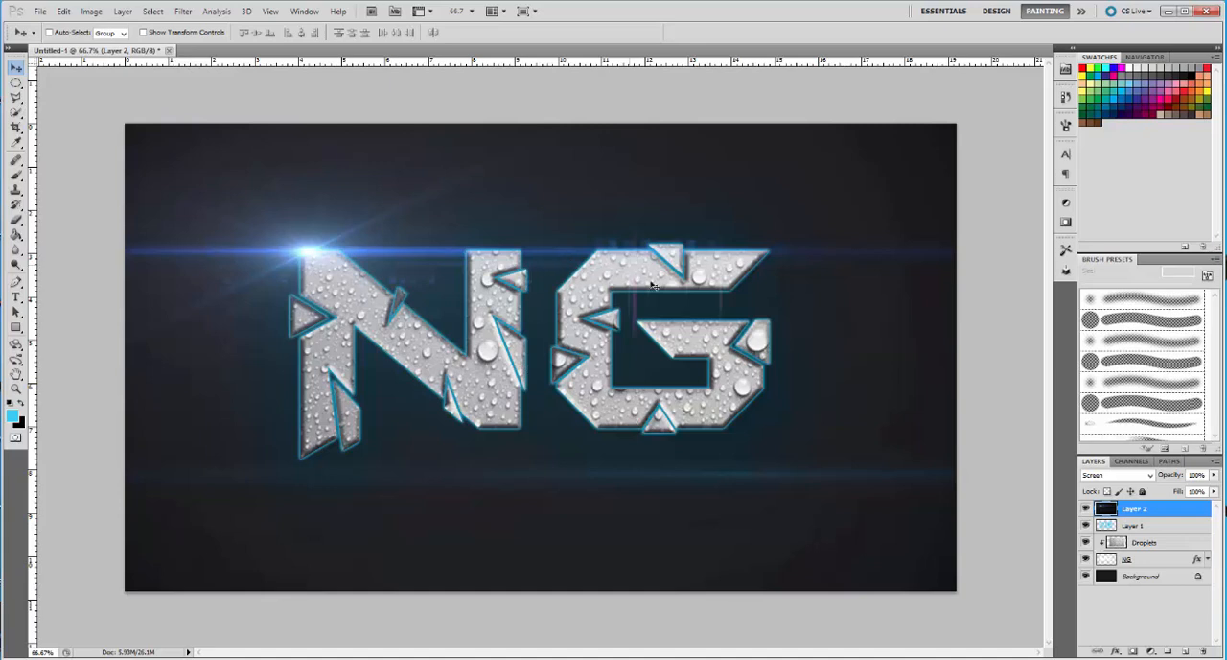
{"action": "left_click", "coordinate": [1131, 560]}
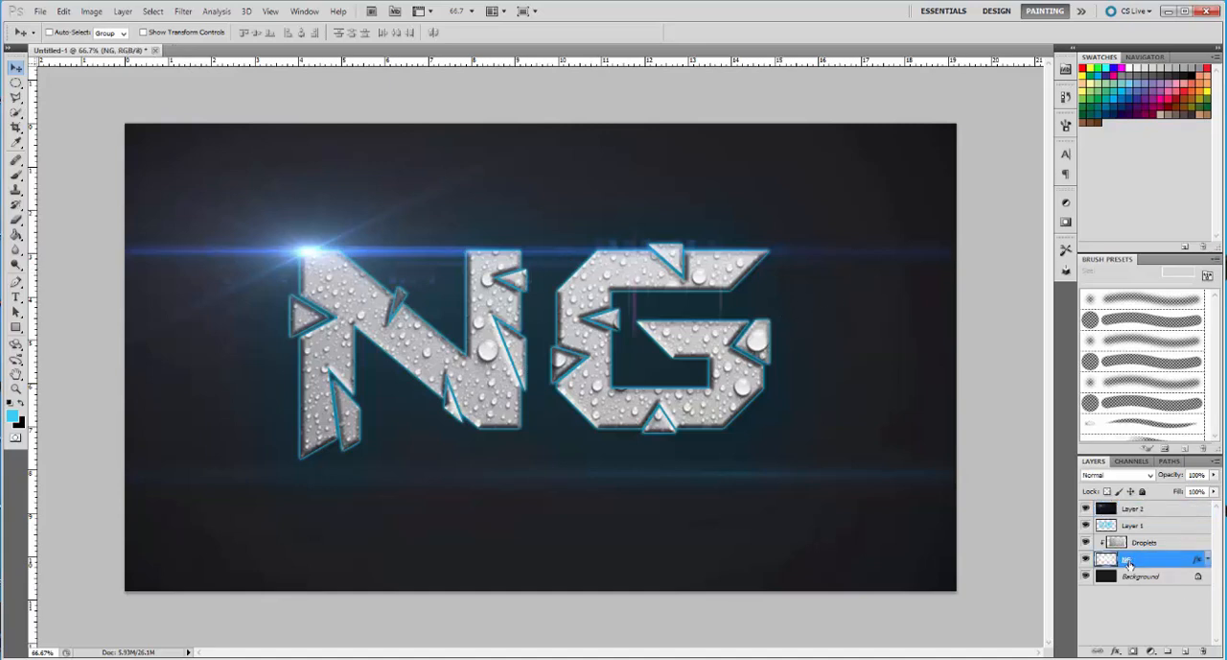
{"action": "left_click", "coordinate": [1116, 560], "text": "ctrl"}
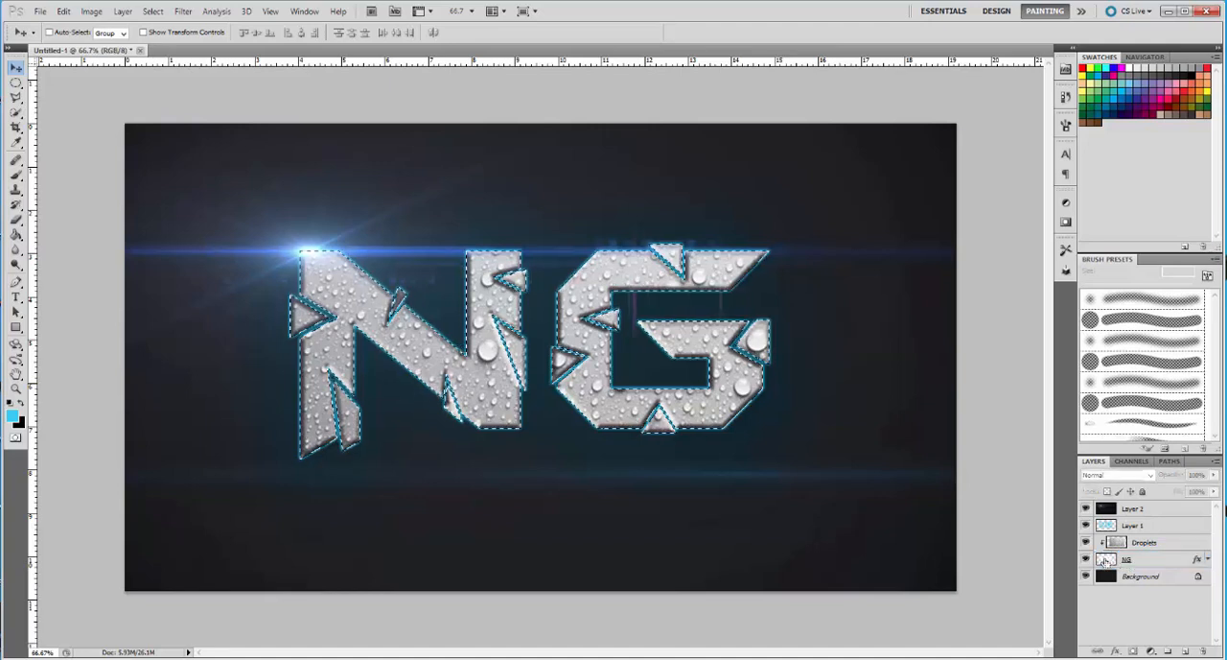
{"action": "left_click", "coordinate": [16, 220]}
{"action": "left_click", "coordinate": [213, 218]}
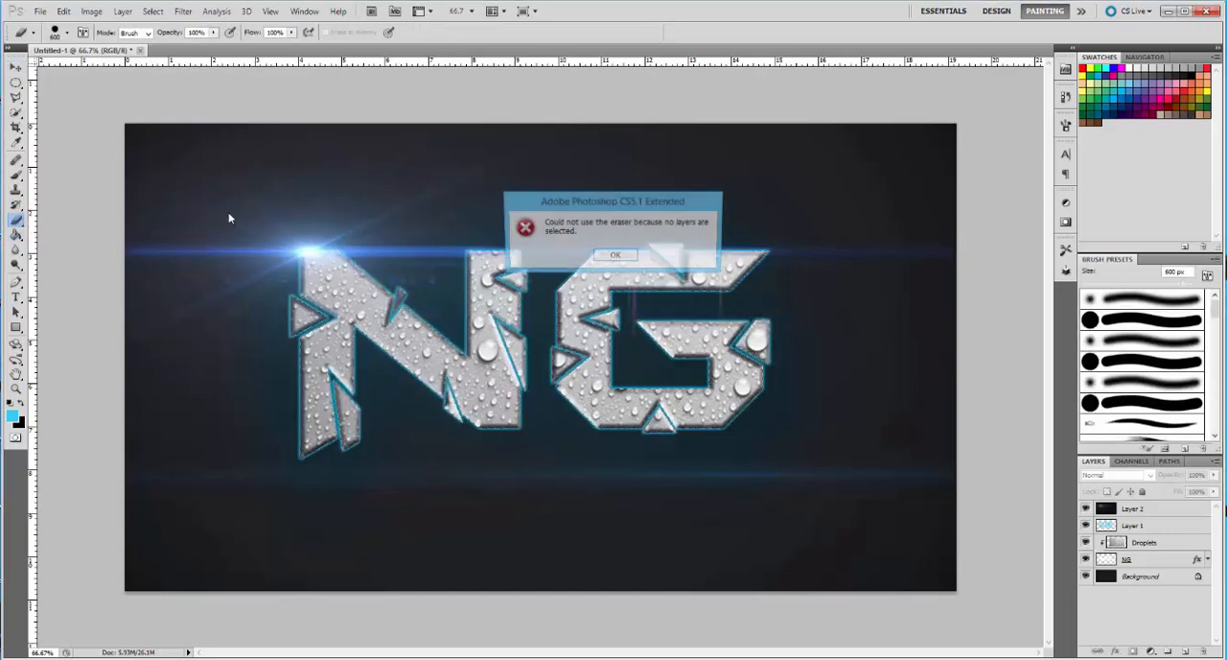
{"action": "left_click", "coordinate": [615, 256]}
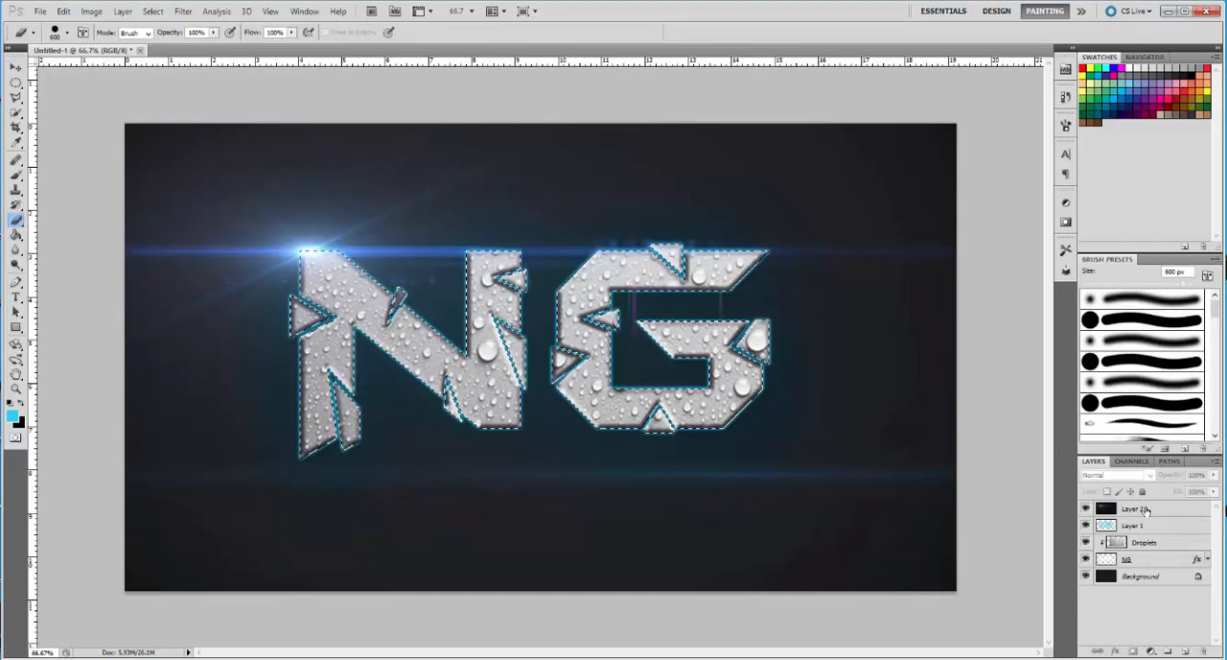
{"action": "left_click", "coordinate": [1154, 513]}
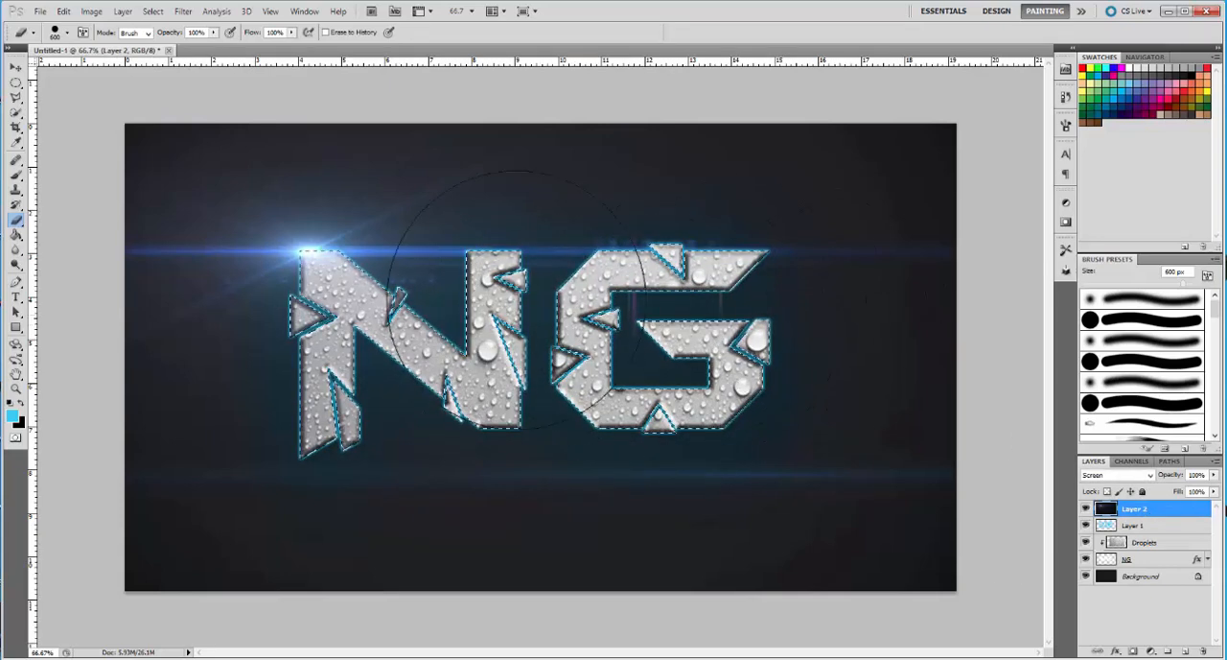
{"action": "mouse_move", "coordinate": [435, 338]}
{"action": "left_mouse_down"}
{"action": "mouse_move", "coordinate": [318, 354]}
{"action": "mouse_move", "coordinate": [404, 328]}
{"action": "mouse_move", "coordinate": [460, 336]}
{"action": "mouse_move", "coordinate": [366, 316]}
{"action": "mouse_move", "coordinate": [406, 340]}
{"action": "left_mouse_up"}
{"action": "key", "text": "ctrl+alt+z"}
{"action": "key", "text": "ctrl+alt+z"}
{"action": "key", "text": "ctrl+alt+z"}
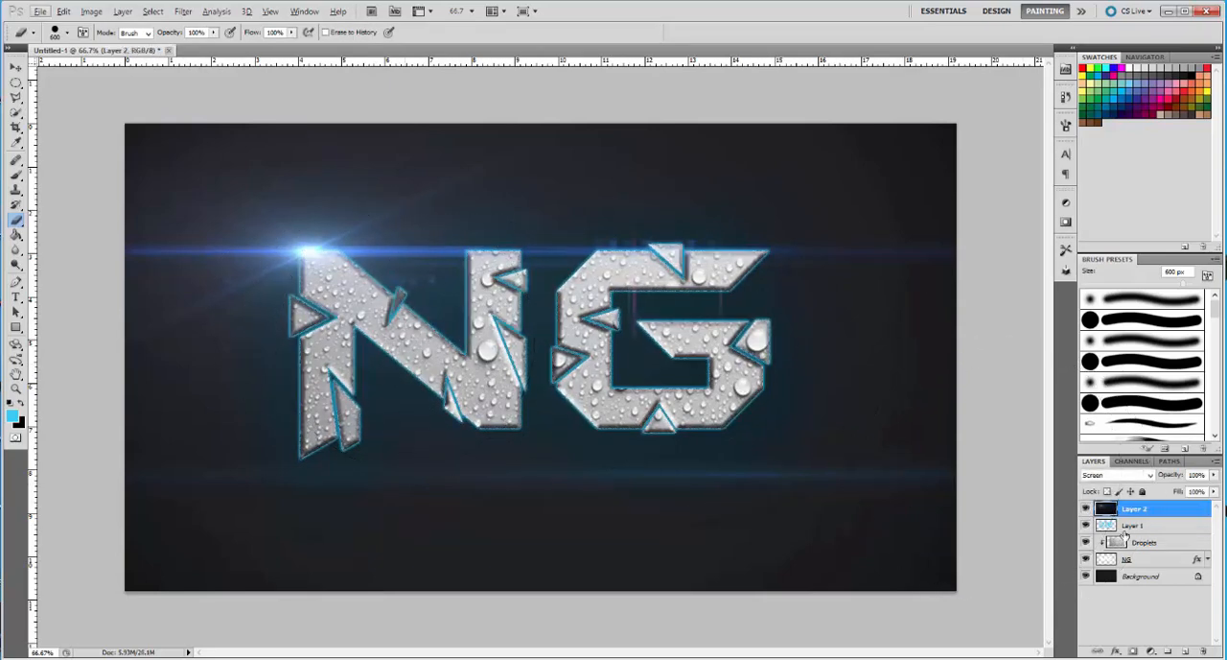
Load the NG layer's outline as a selection, erase part of Layer 2's flare within it using the 600 px Eraser, and deselect
{"action": "left_click", "coordinate": [1143, 560]}
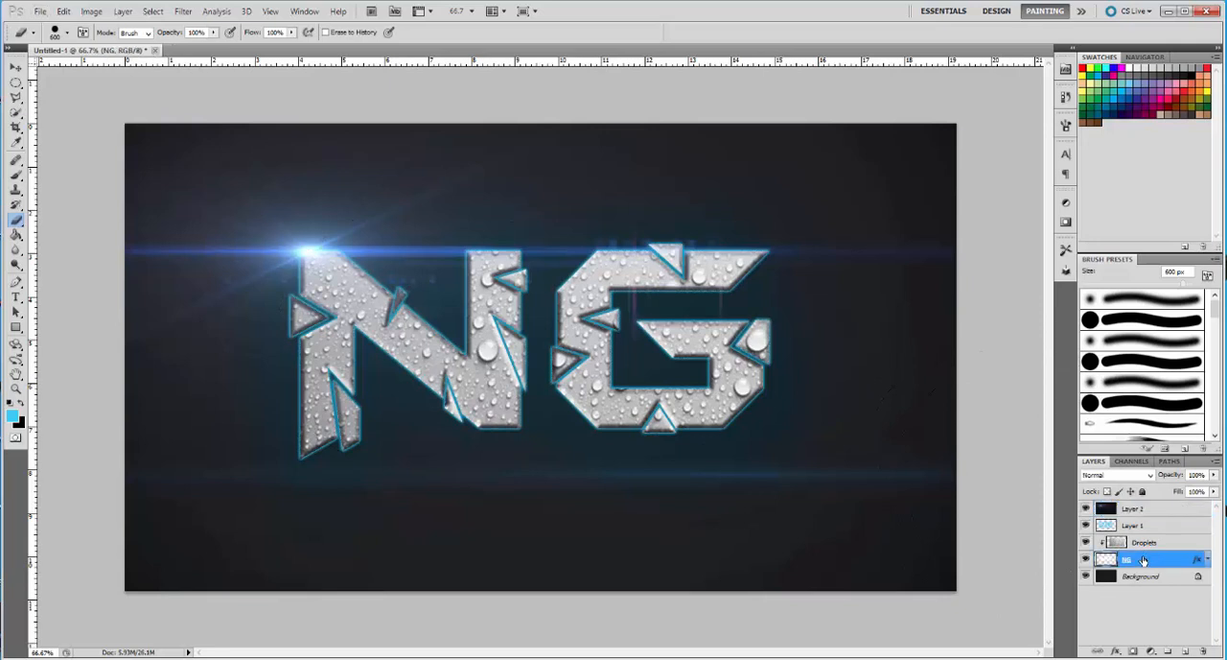
{"action": "left_click", "coordinate": [1115, 561], "text": "ctrl"}
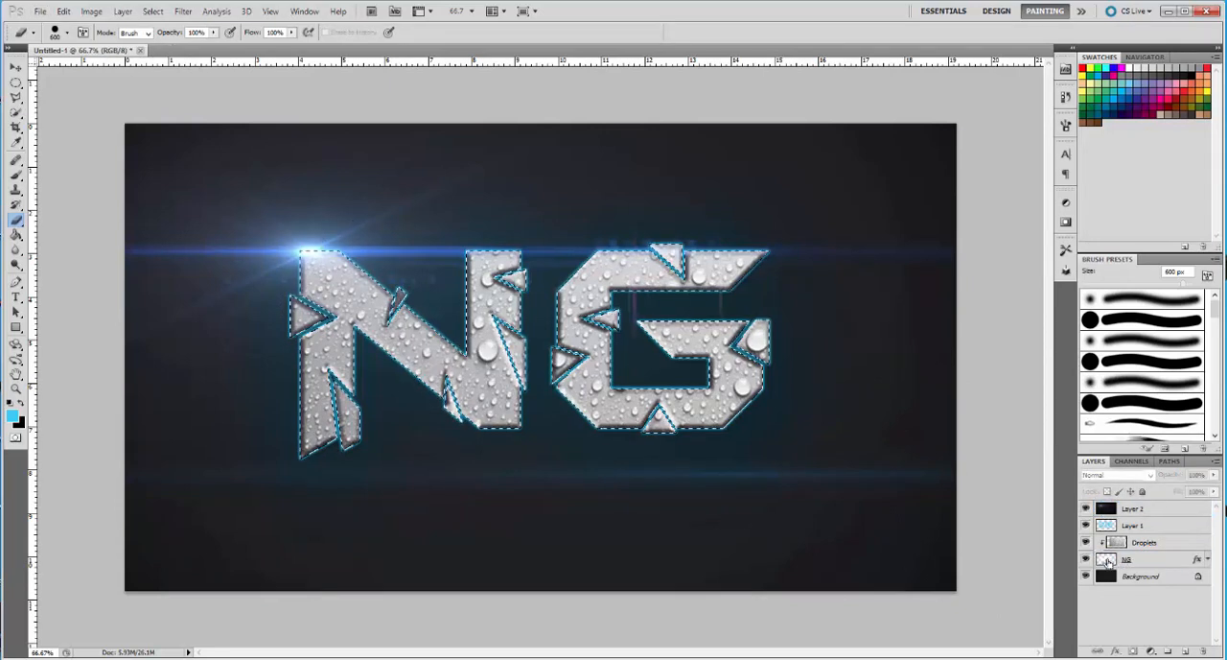
{"action": "left_click", "coordinate": [1120, 509]}
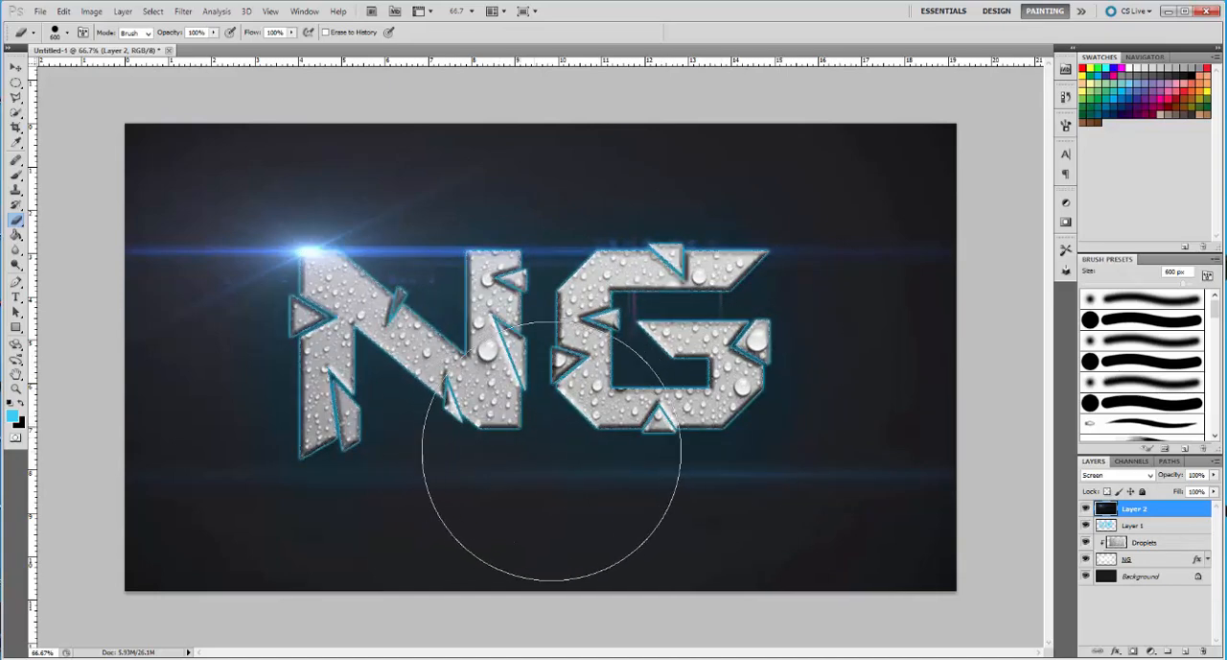
{"action": "mouse_move", "coordinate": [595, 429]}
{"action": "left_mouse_down"}
{"action": "mouse_move", "coordinate": [610, 444]}
{"action": "mouse_move", "coordinate": [596, 449]}
{"action": "left_mouse_up"}
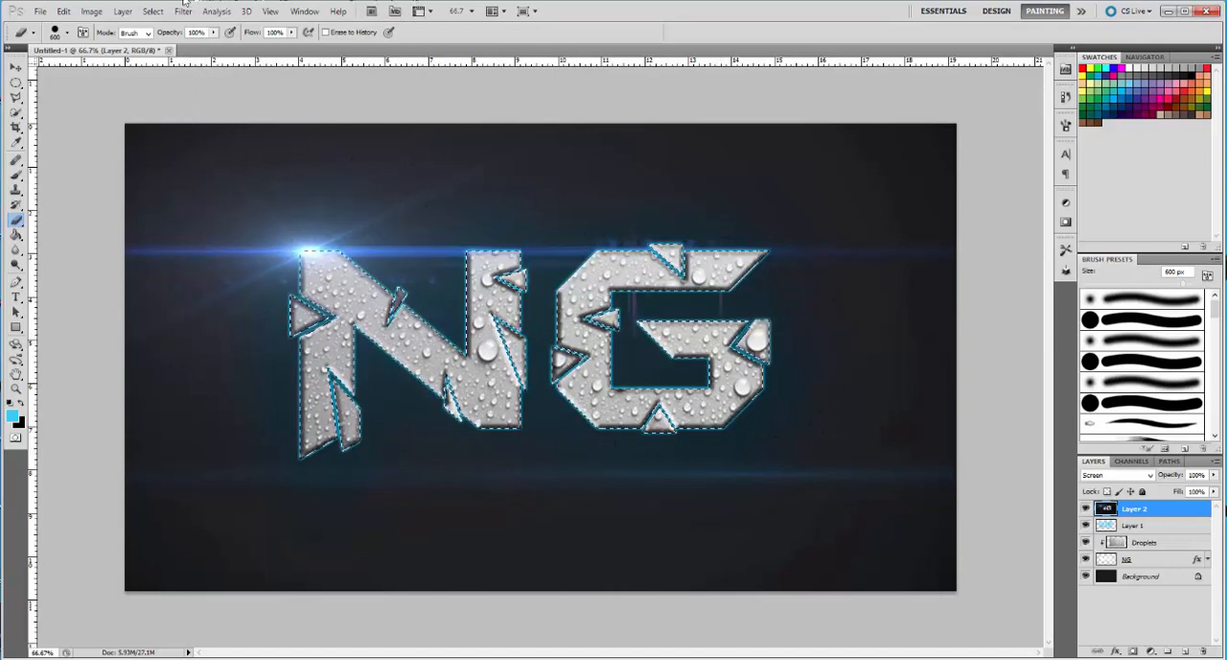
{"action": "left_click", "coordinate": [154, 11]}
{"action": "left_click", "coordinate": [172, 42]}
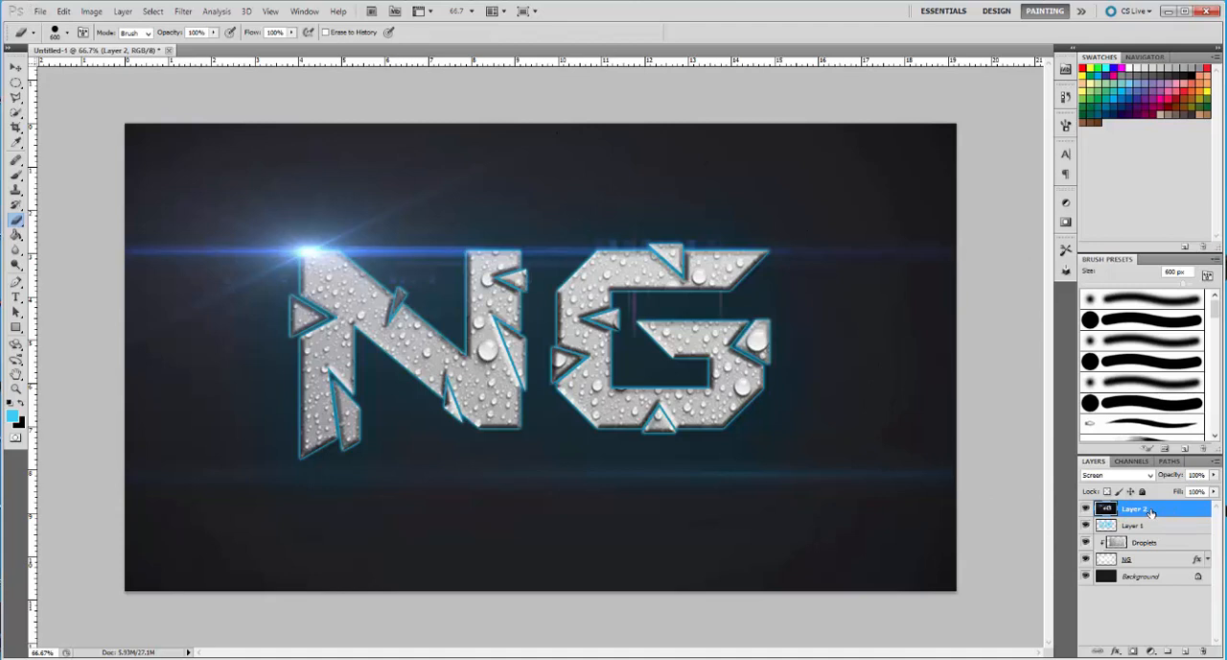
Try a duplicate of the flare layer rotated about -86°, and undo the duplication
{"action": "key", "text": "ctrl+j"}
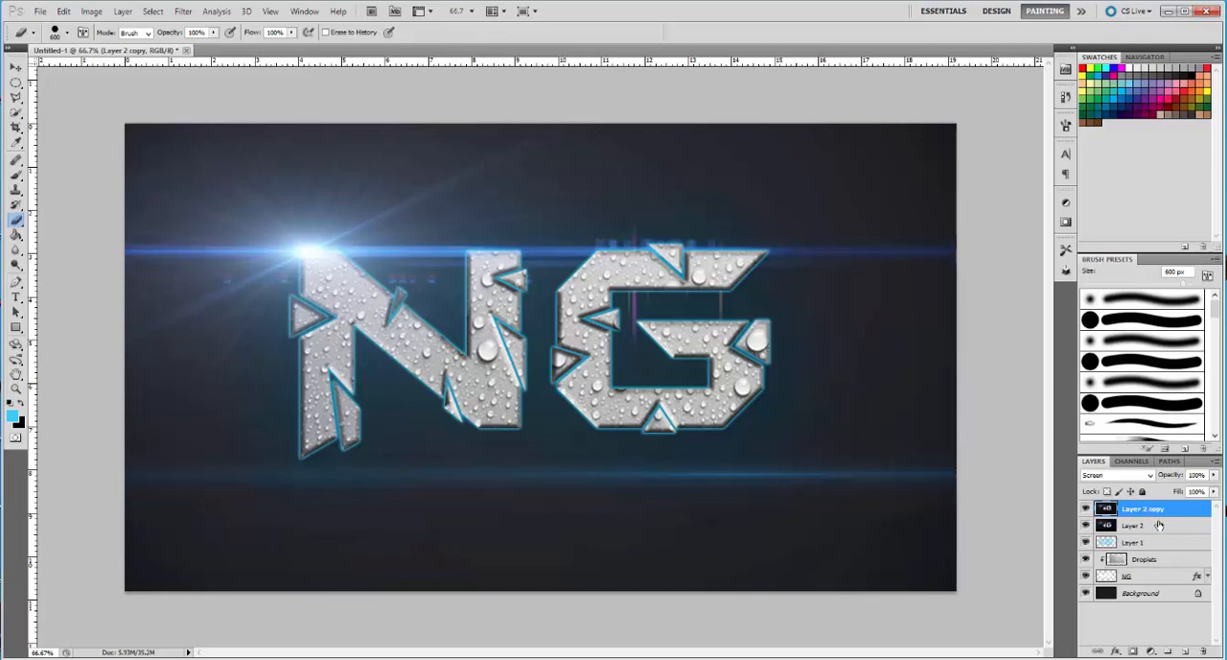
{"action": "key", "text": "ctrl+t"}
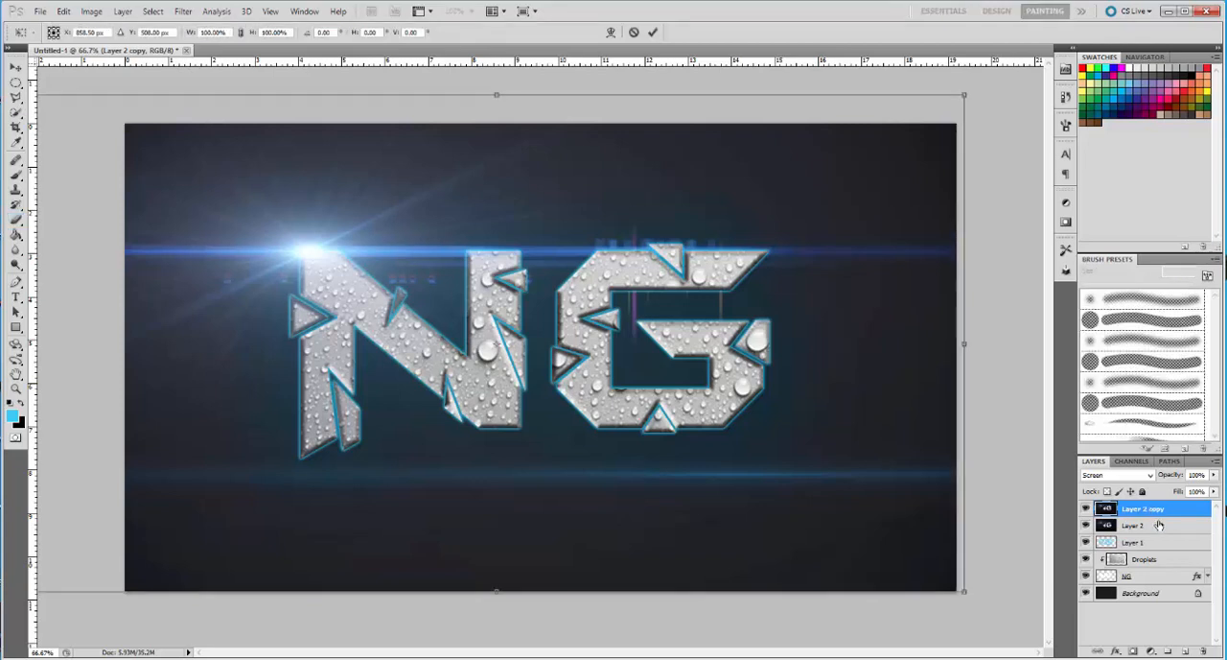
{"action": "left_click_drag", "start_coordinate": [953, 69], "coordinate": [364, 48]}
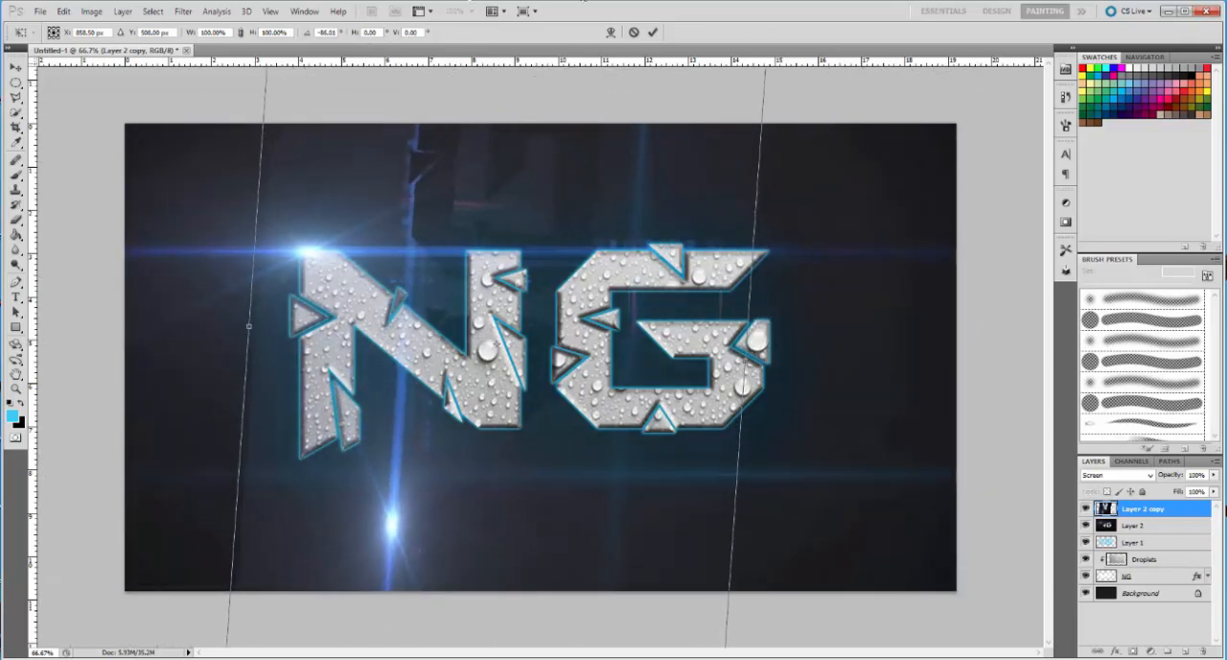
{"action": "left_click", "coordinate": [633, 33]}
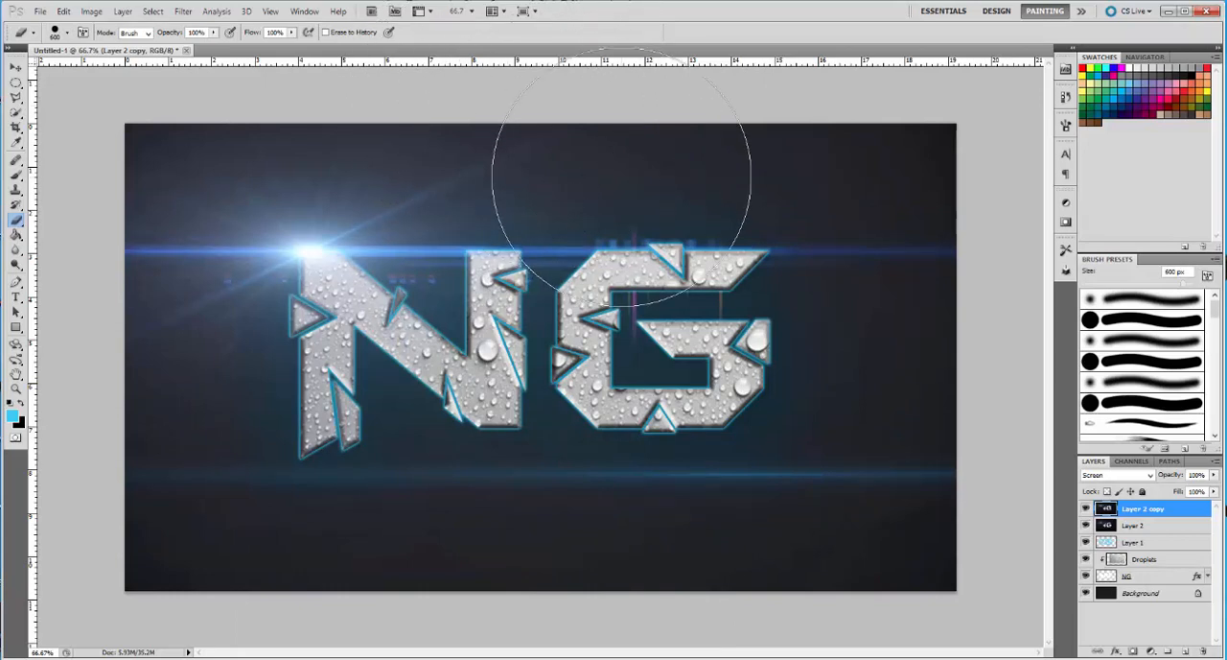
{"action": "key", "text": "ctrl+z"}
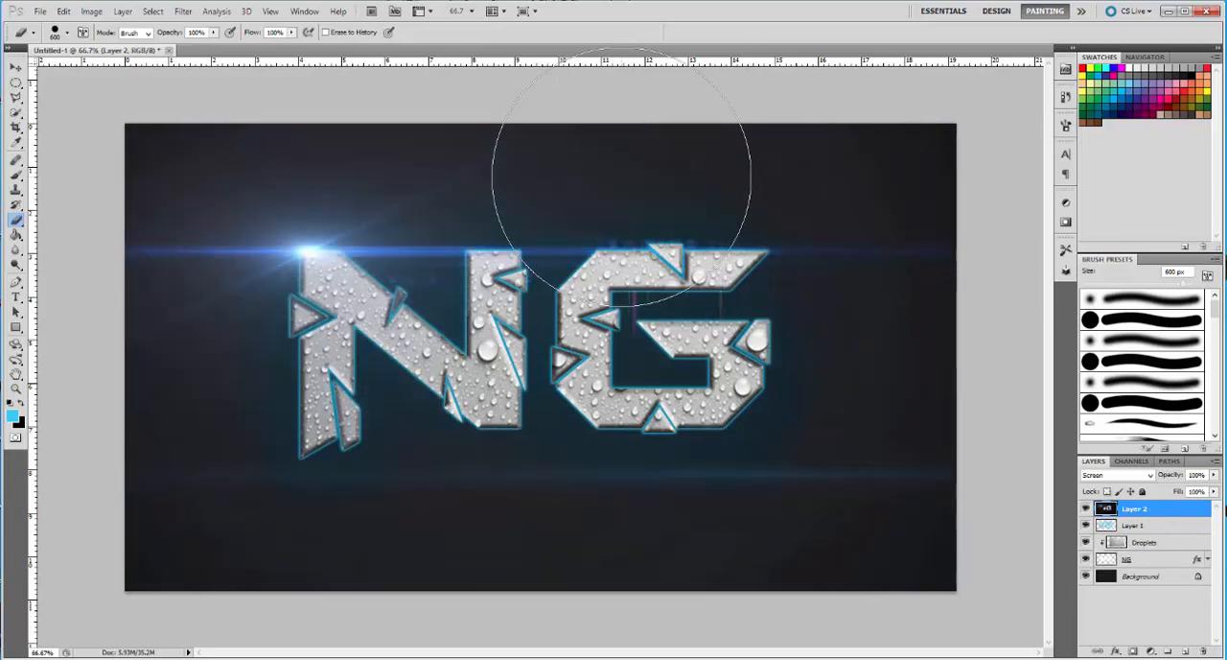
Open the image OpticalFlare29.jpg from the Desktop
{"action": "left_click", "coordinate": [40, 10]}
{"action": "left_click", "coordinate": [57, 40]}
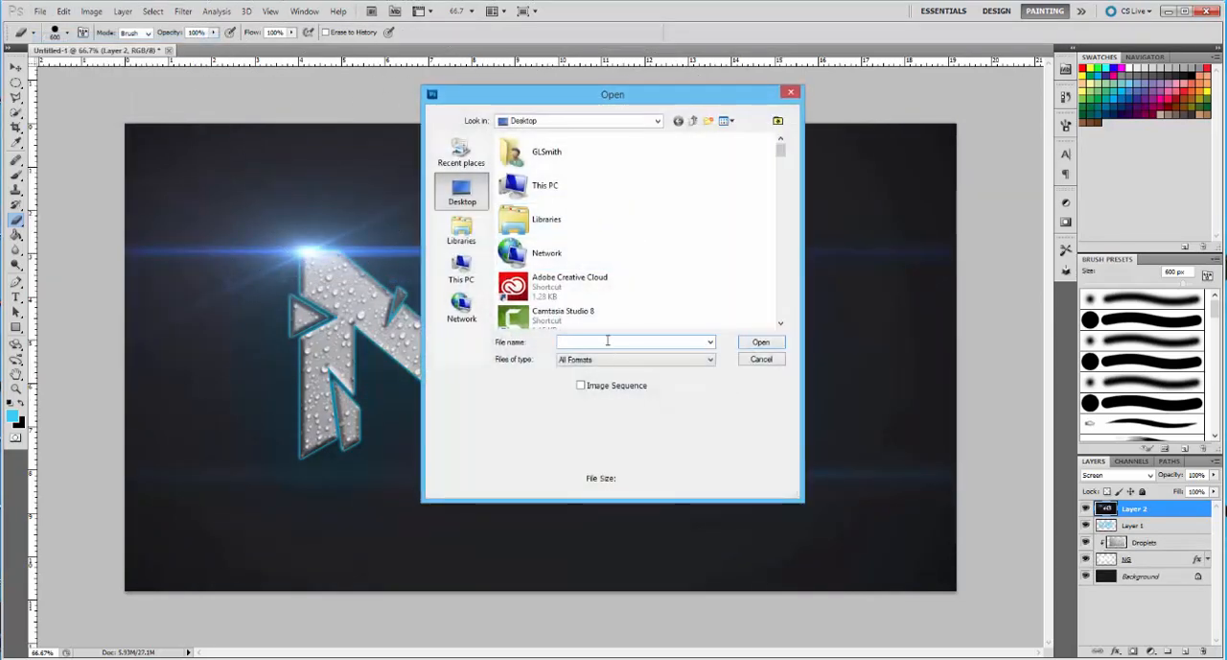
{"action": "type", "text": "opti"}
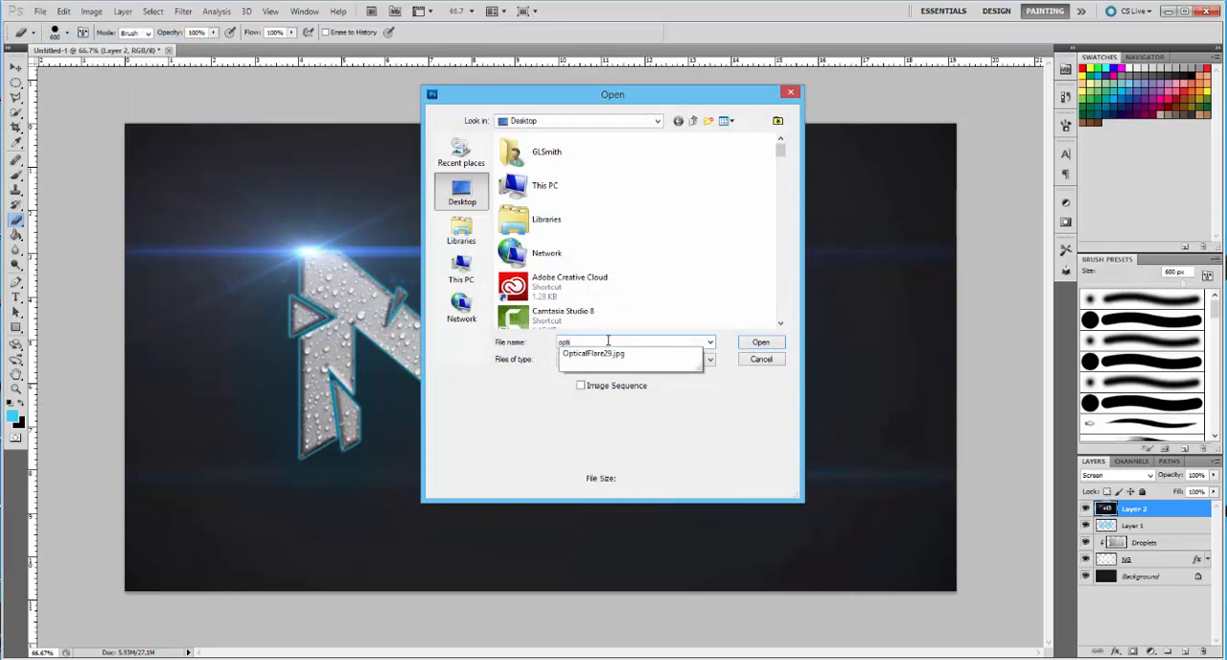
{"action": "left_click", "coordinate": [598, 354]}
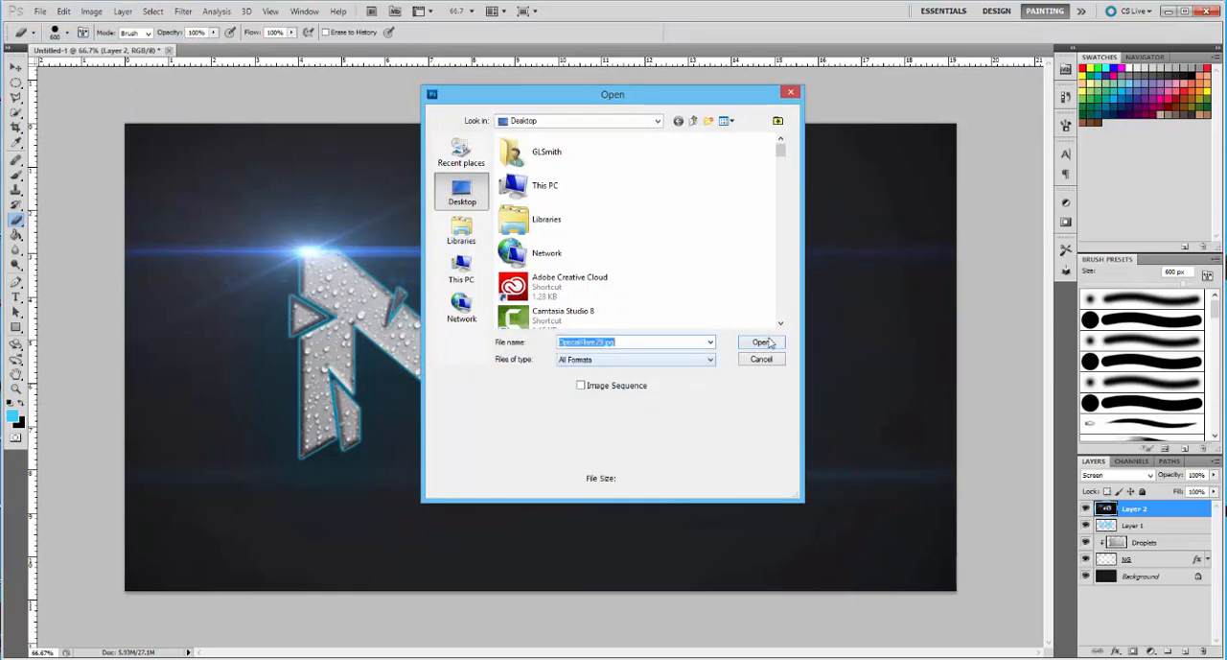
{"action": "left_click", "coordinate": [768, 343]}
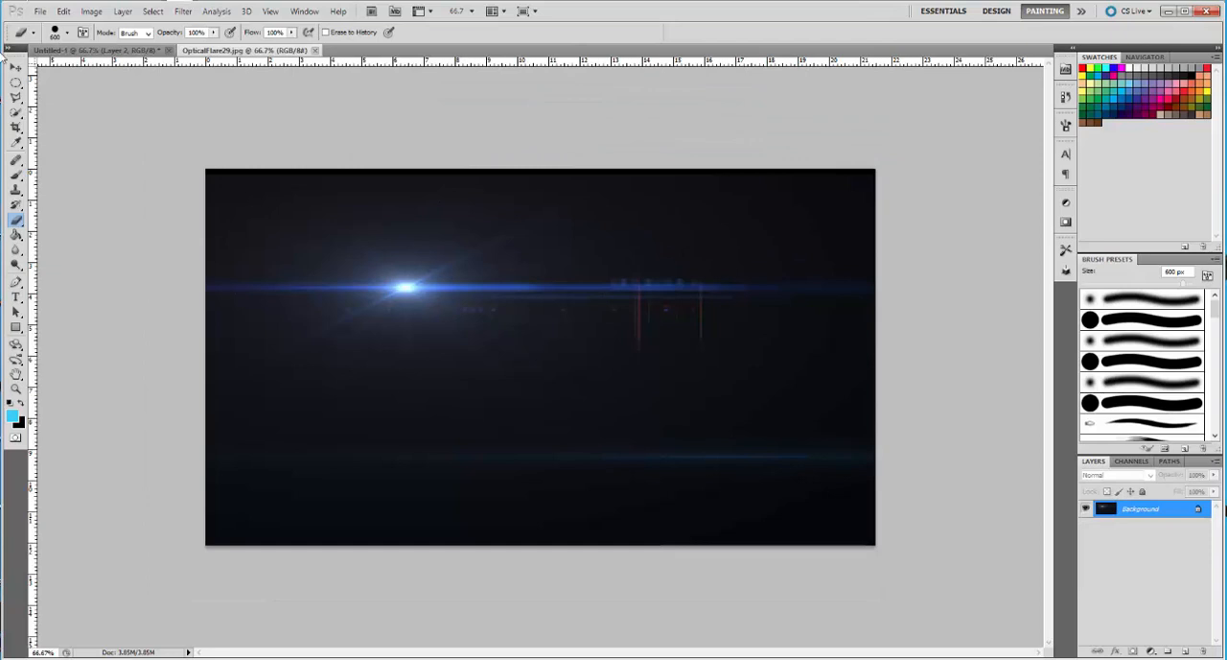
Float the OpticalFlare29.jpg window, copy its flare into the NG artwork as a new layer, and close the flare image
{"action": "left_click", "coordinate": [16, 67]}
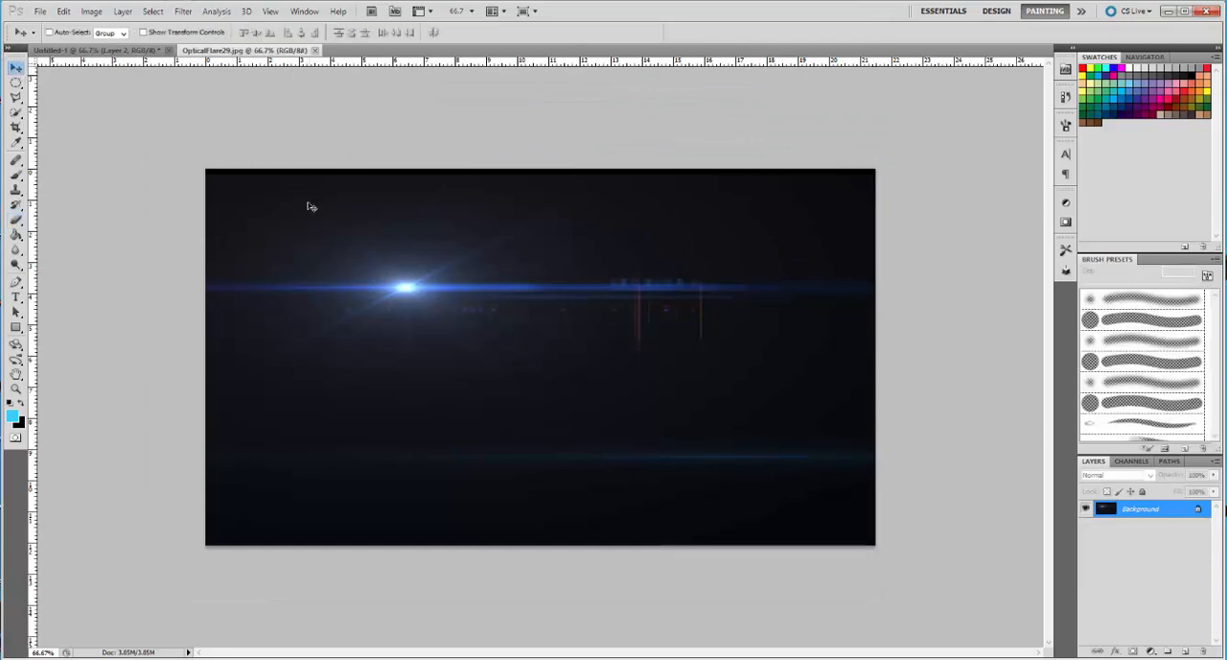
{"action": "left_click_drag", "start_coordinate": [290, 54], "coordinate": [300, 100]}
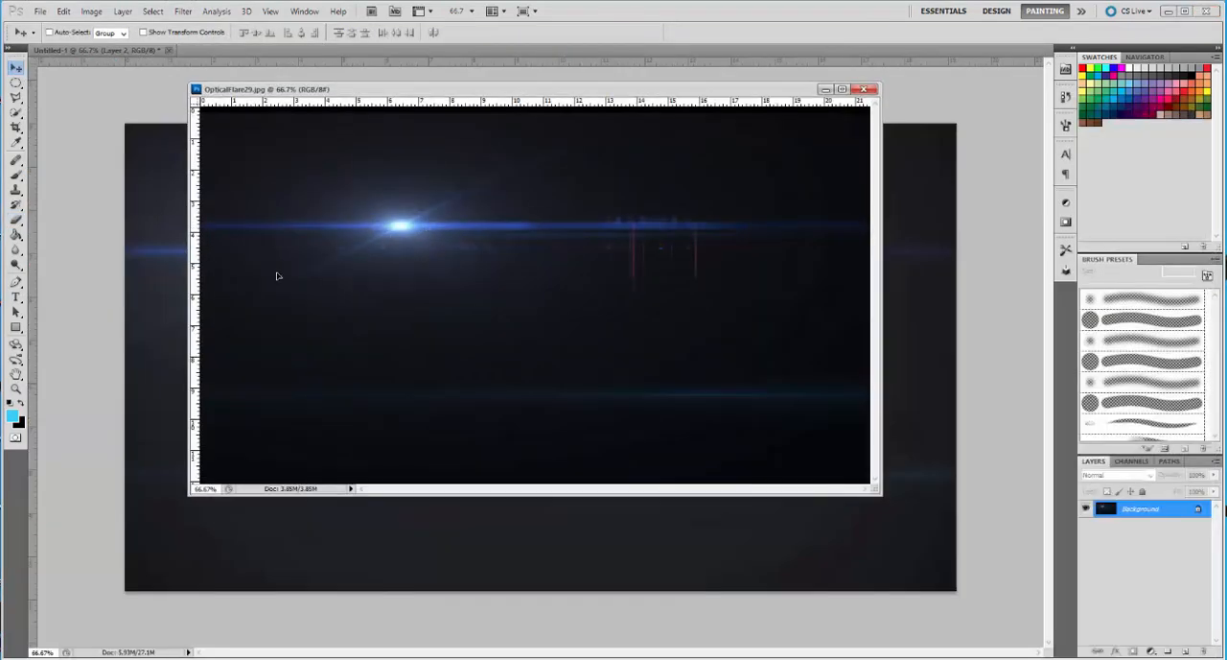
{"action": "left_click_drag", "start_coordinate": [269, 328], "coordinate": [143, 323]}
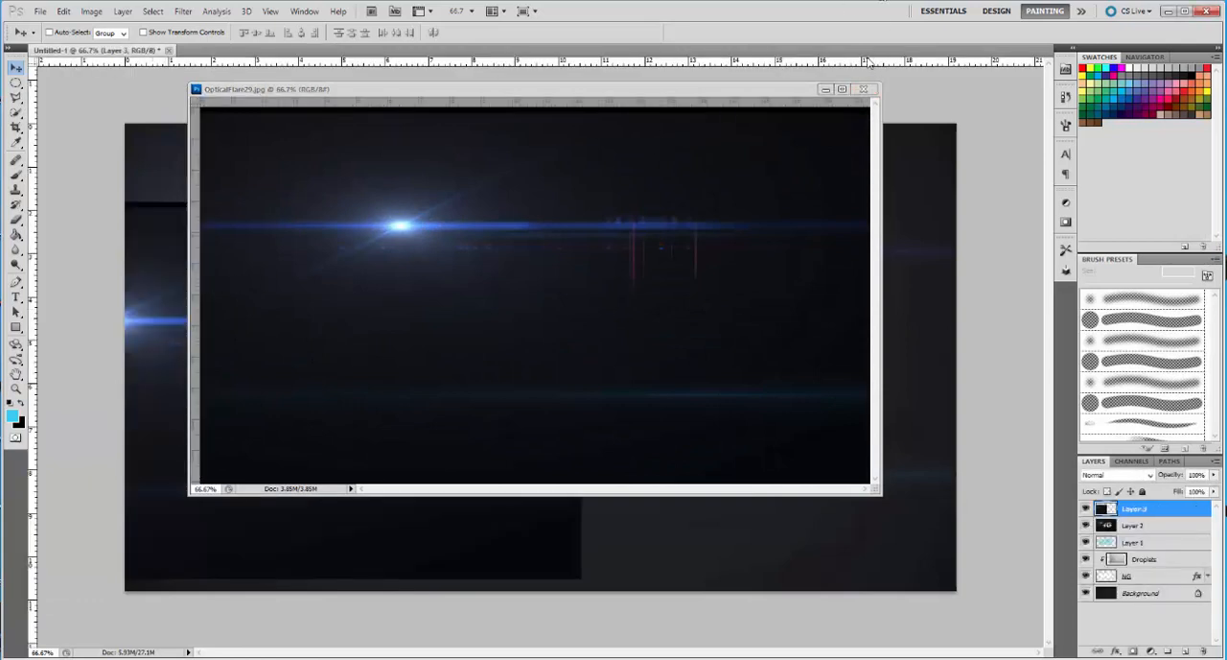
{"action": "left_click", "coordinate": [868, 91]}
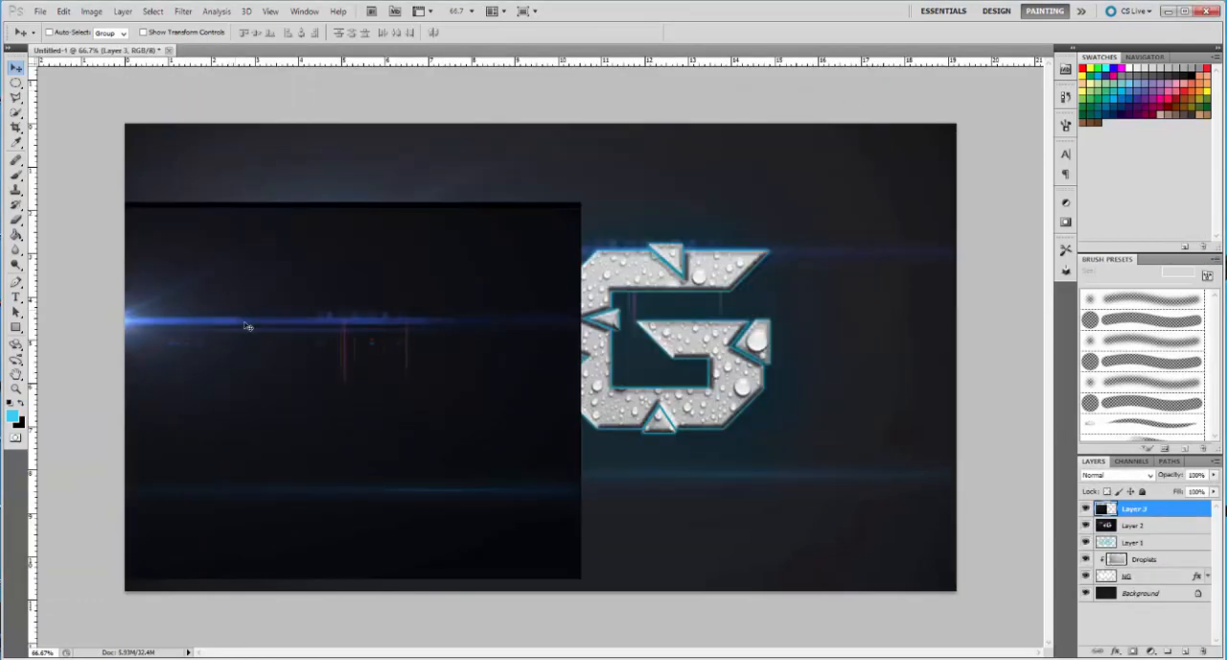
Move the new flare layer into the canvas, set its blend mode to Lighten, and place it over the N's second stem
{"action": "left_click_drag", "start_coordinate": [240, 321], "coordinate": [589, 253]}
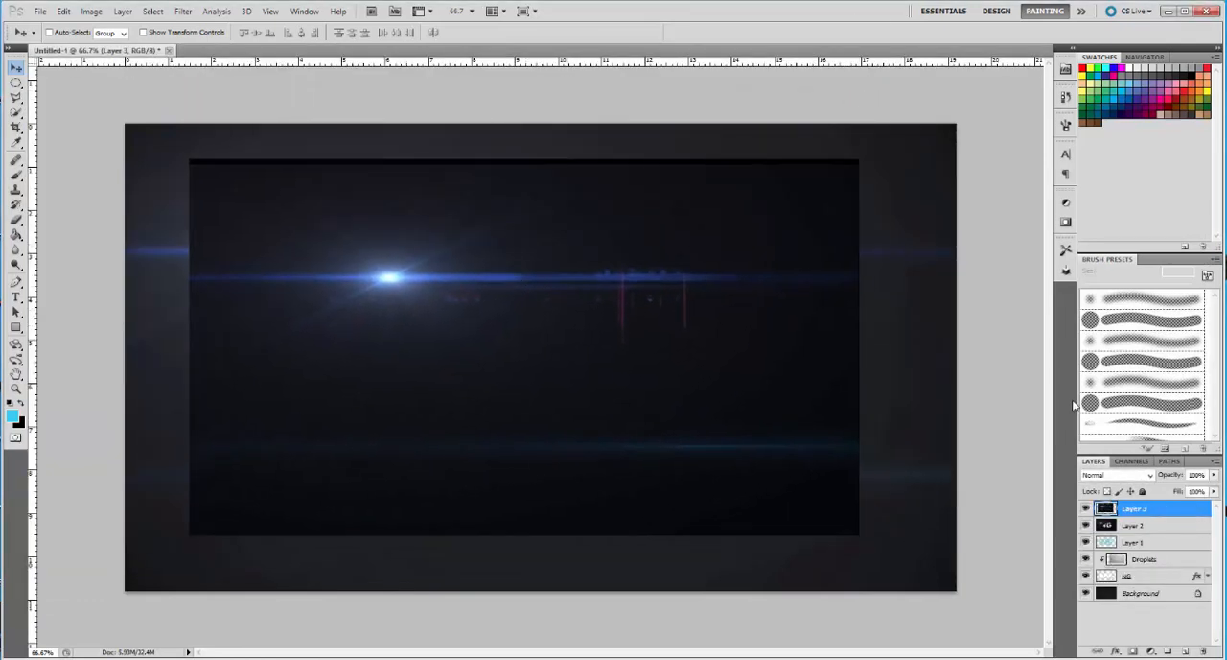
{"action": "left_click", "coordinate": [1123, 475]}
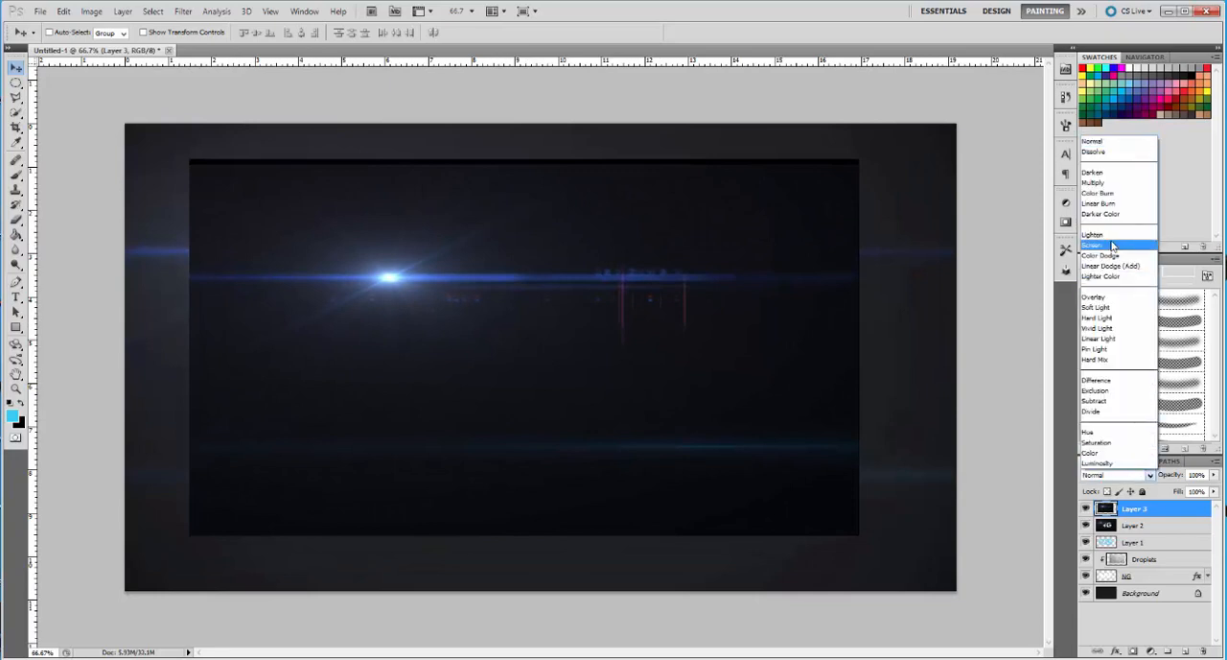
{"action": "left_click", "coordinate": [1112, 239]}
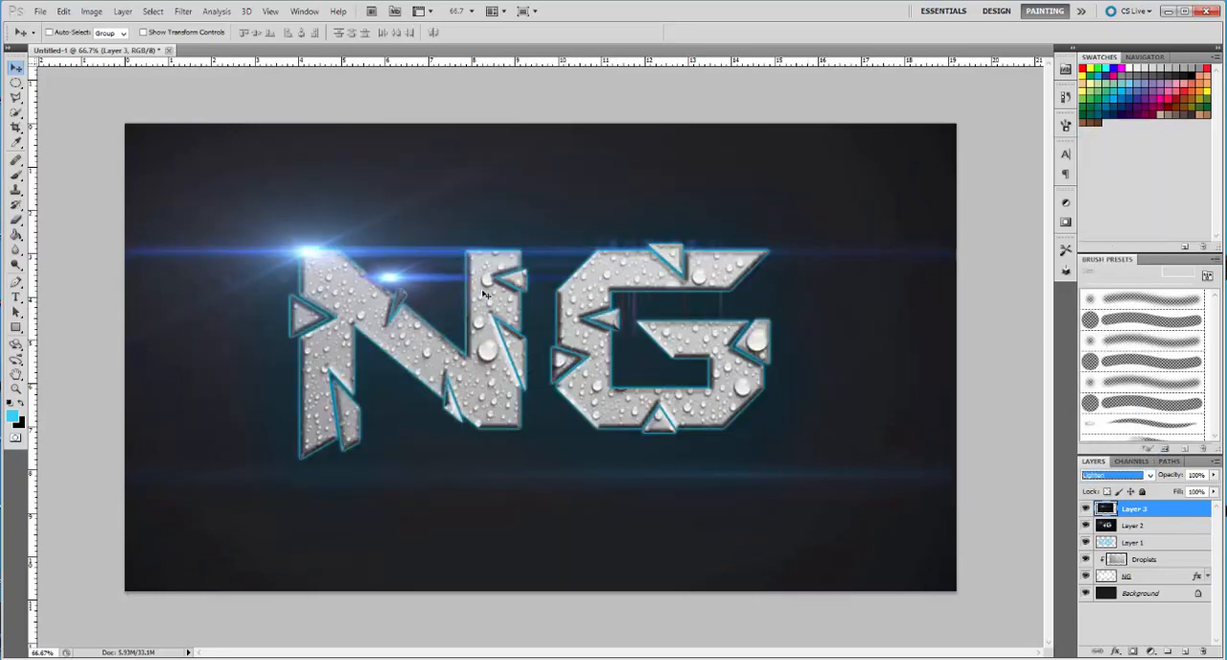
{"action": "left_click_drag", "start_coordinate": [410, 286], "coordinate": [486, 285]}
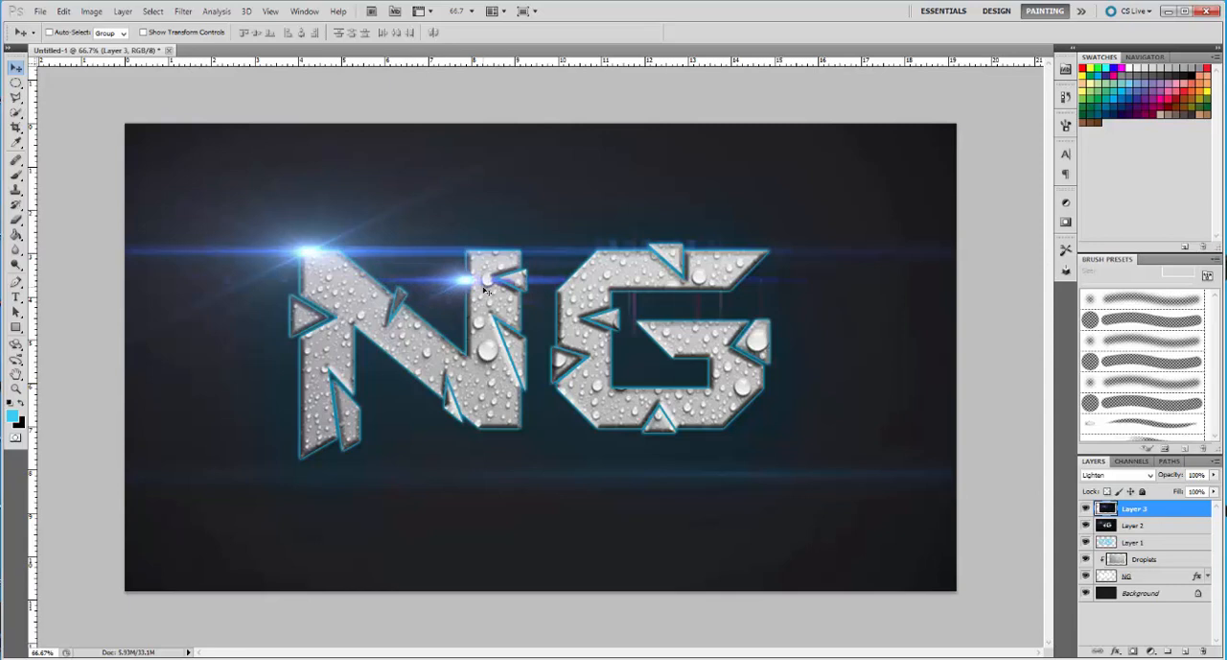
Try Layer 3's flare rotated about -90° between the letters and about -139° at the G's lower-left corner
{"action": "key", "text": "ctrl+t"}
{"action": "mouse_move", "coordinate": [928, 139]}
{"action": "left_mouse_down"}
{"action": "mouse_move", "coordinate": [672, 24]}
{"action": "mouse_move", "coordinate": [410, 47]}
{"action": "left_mouse_up"}
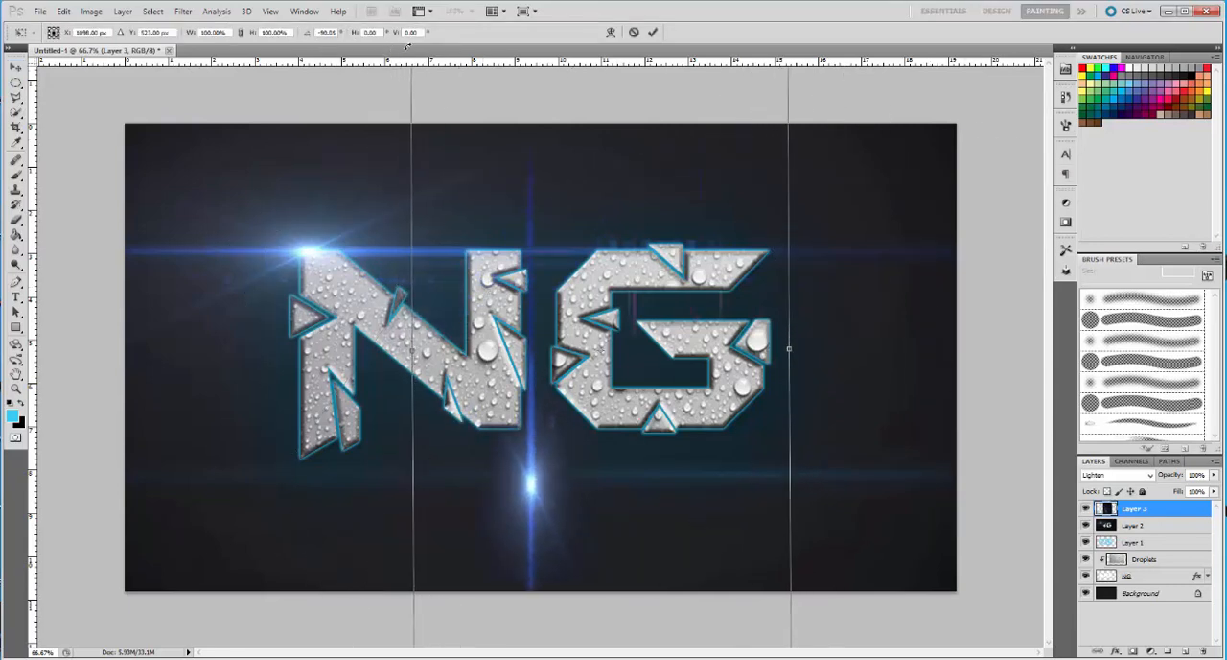
{"action": "left_click_drag", "start_coordinate": [688, 381], "coordinate": [693, 281]}
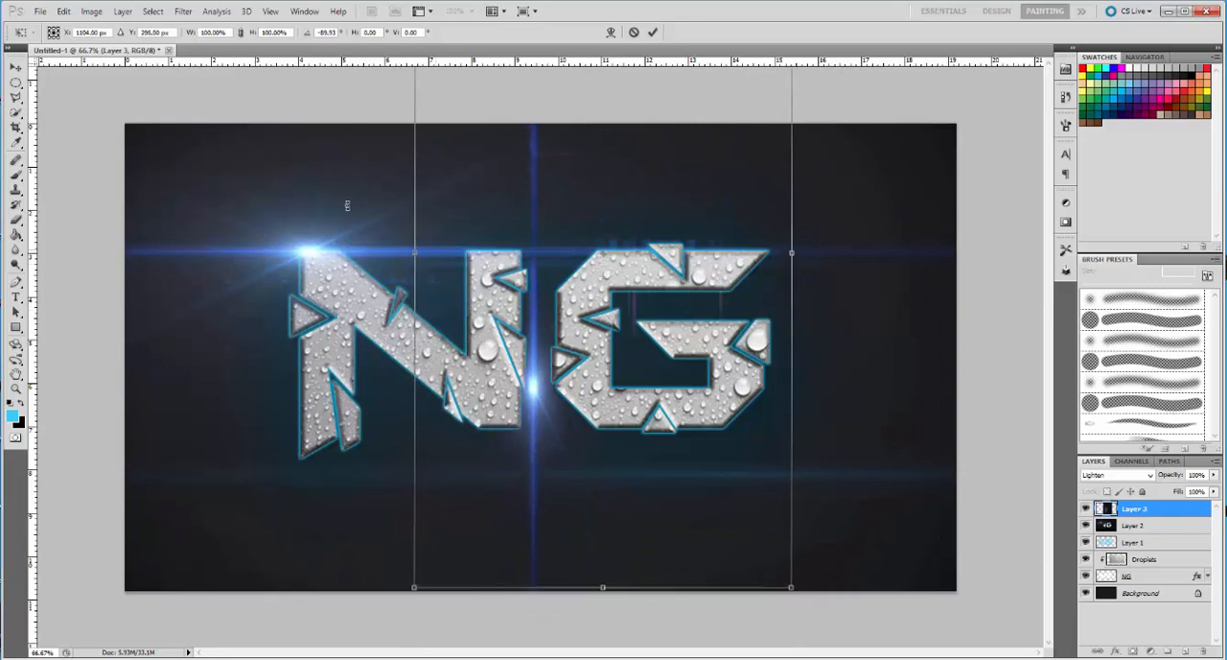
{"action": "left_click_drag", "start_coordinate": [599, 370], "coordinate": [656, 411]}
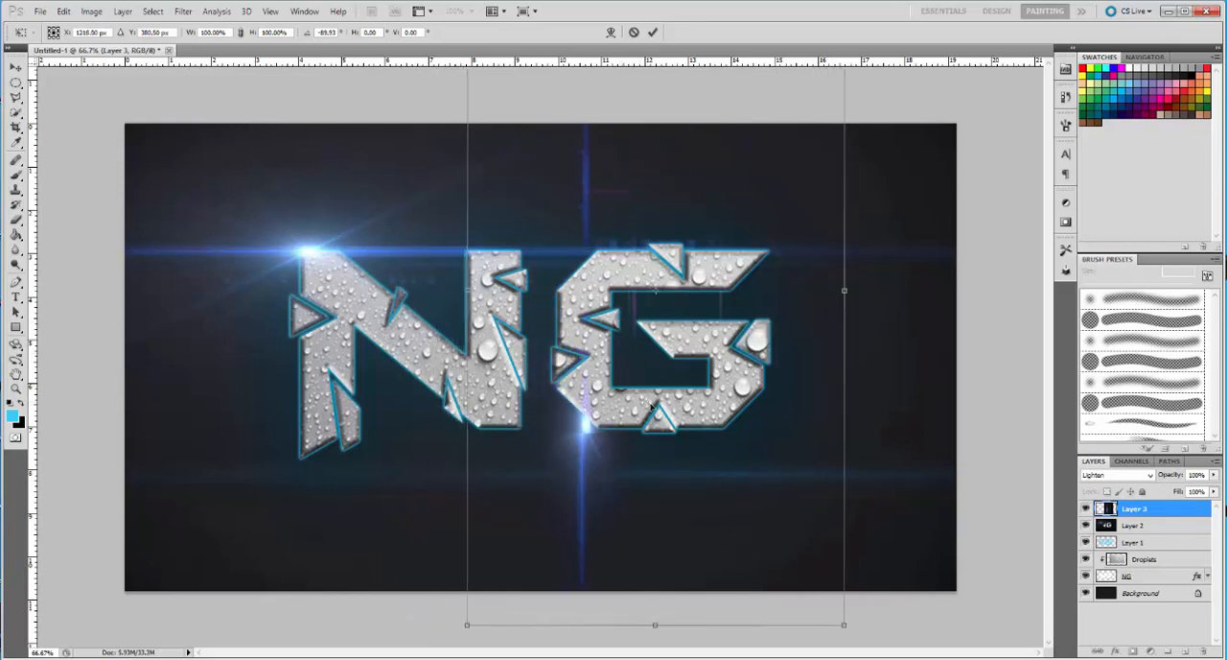
{"action": "left_click_drag", "start_coordinate": [864, 283], "coordinate": [777, 160]}
{"action": "left_click_drag", "start_coordinate": [650, 408], "coordinate": [612, 377]}
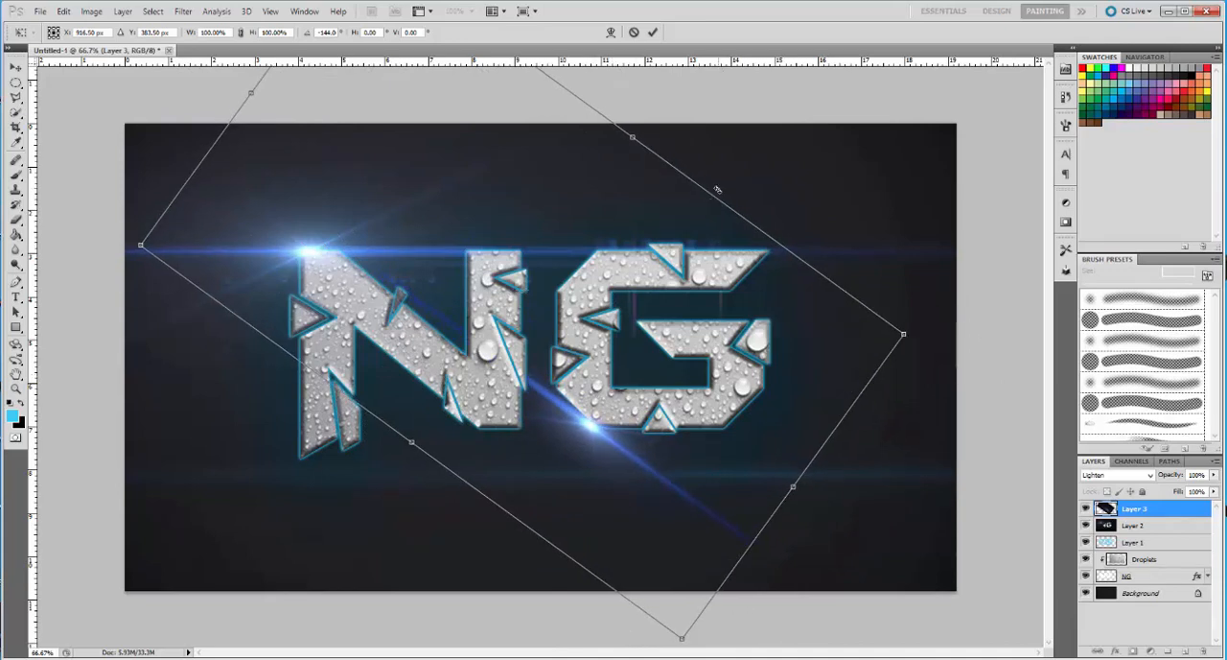
{"action": "left_click_drag", "start_coordinate": [719, 189], "coordinate": [735, 207]}
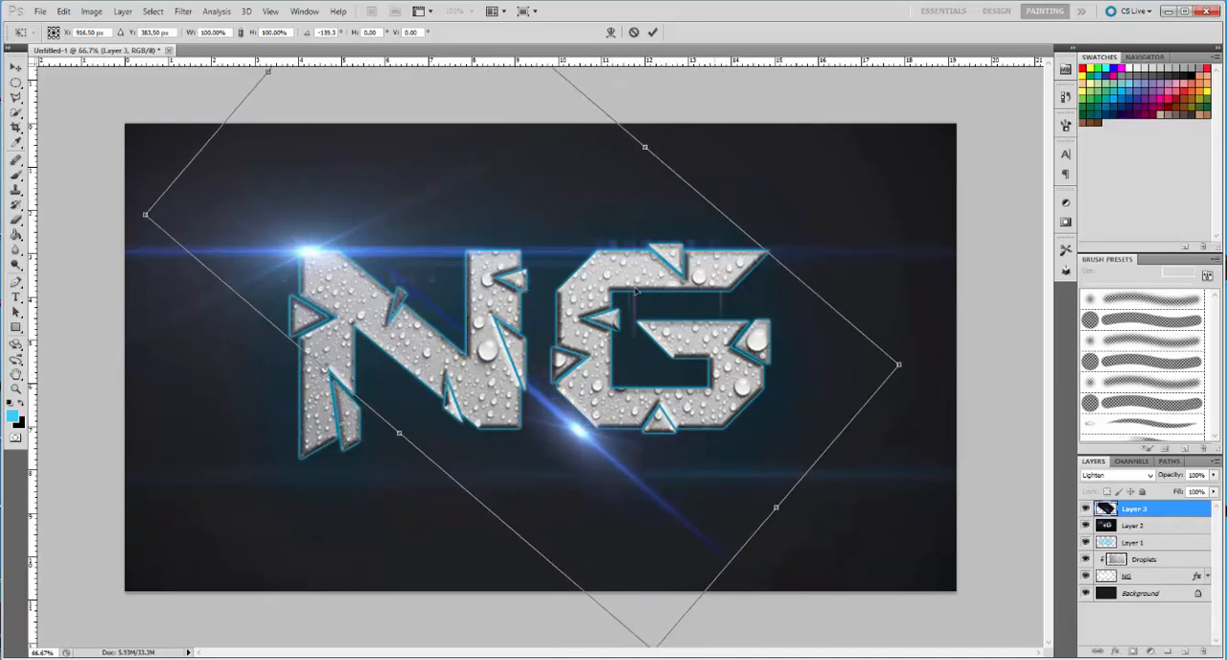
{"action": "left_click_drag", "start_coordinate": [634, 301], "coordinate": [646, 296]}
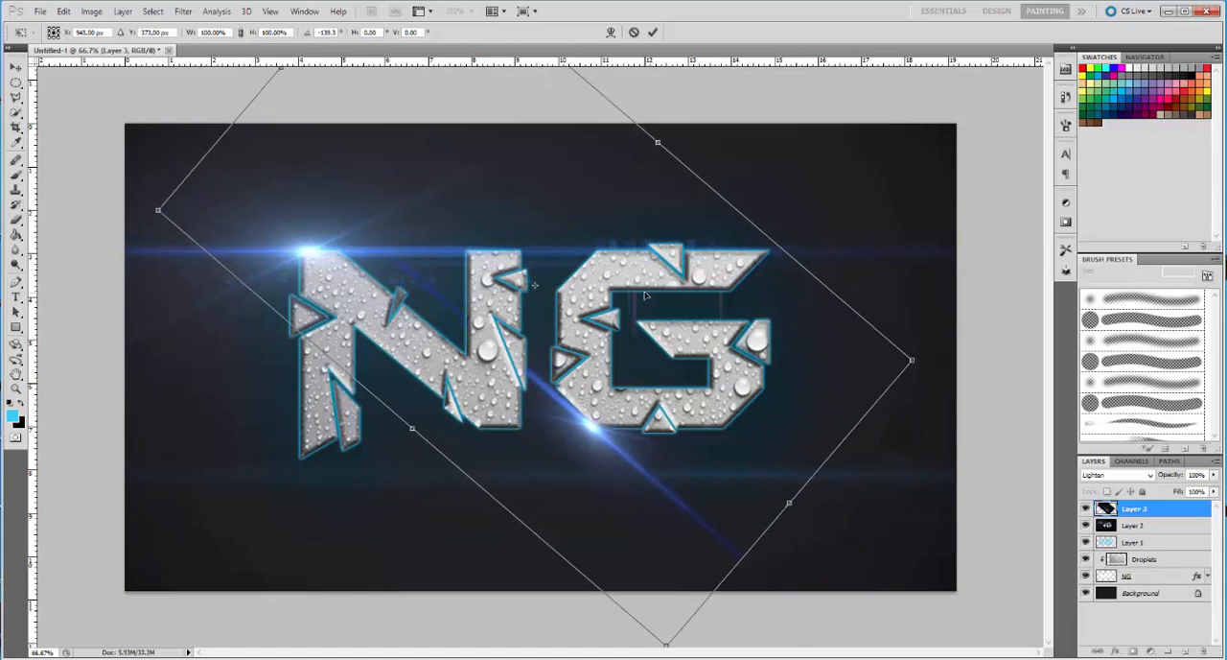
{"action": "left_click_drag", "start_coordinate": [751, 194], "coordinate": [771, 210]}
{"action": "left_click_drag", "start_coordinate": [624, 305], "coordinate": [632, 300]}
Rotate Layer 3's flare to about -180° and place it on the inner lower edge of the G
{"action": "left_click_drag", "start_coordinate": [779, 223], "coordinate": [656, 157]}
{"action": "left_click_drag", "start_coordinate": [662, 276], "coordinate": [672, 295]}
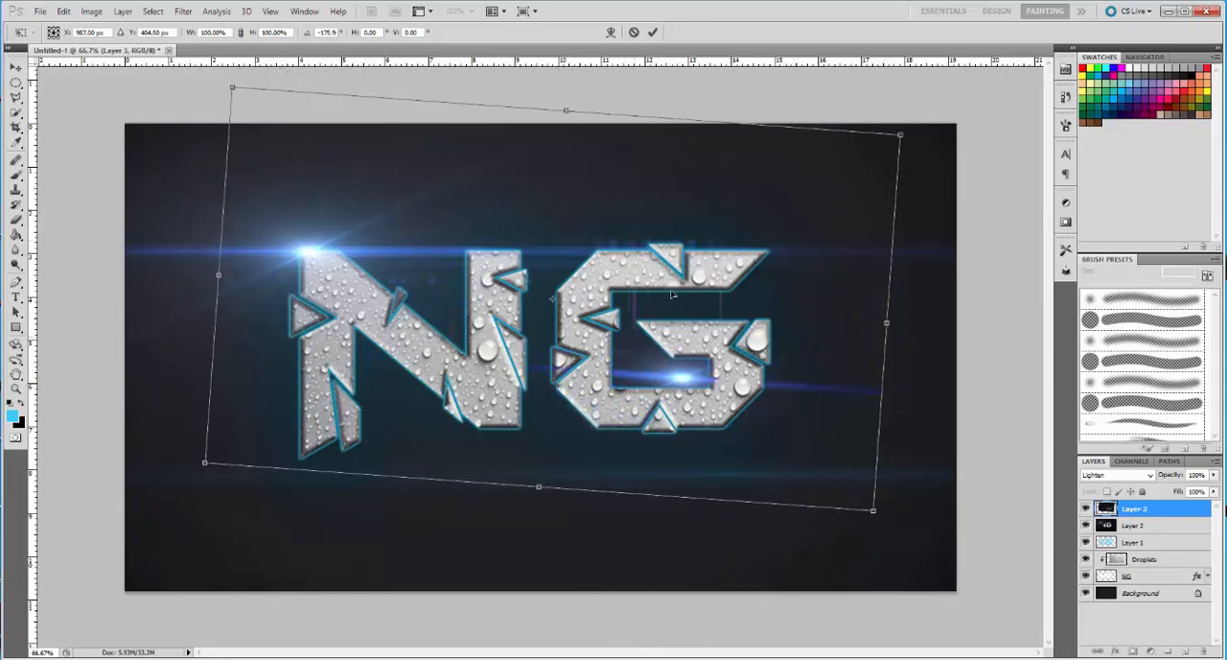
{"action": "left_click_drag", "start_coordinate": [787, 89], "coordinate": [767, 78]}
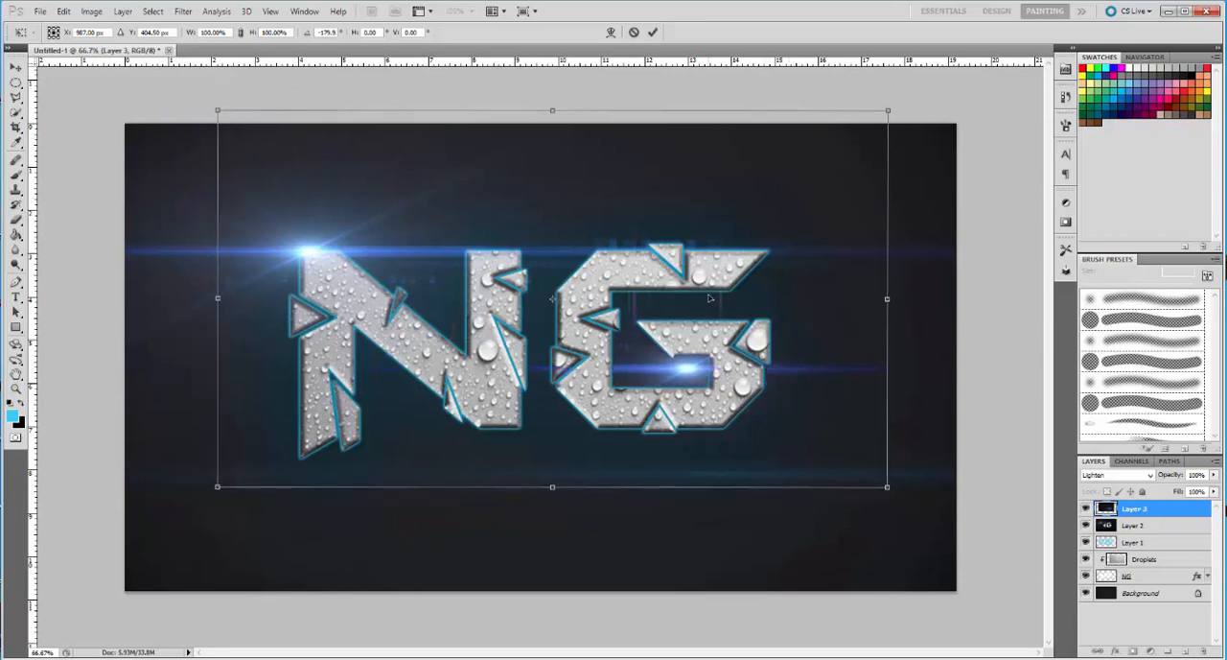
{"action": "mouse_move", "coordinate": [710, 300]}
{"action": "left_mouse_down"}
{"action": "mouse_move", "coordinate": [718, 318]}
{"action": "mouse_move", "coordinate": [703, 319]}
{"action": "left_mouse_up"}
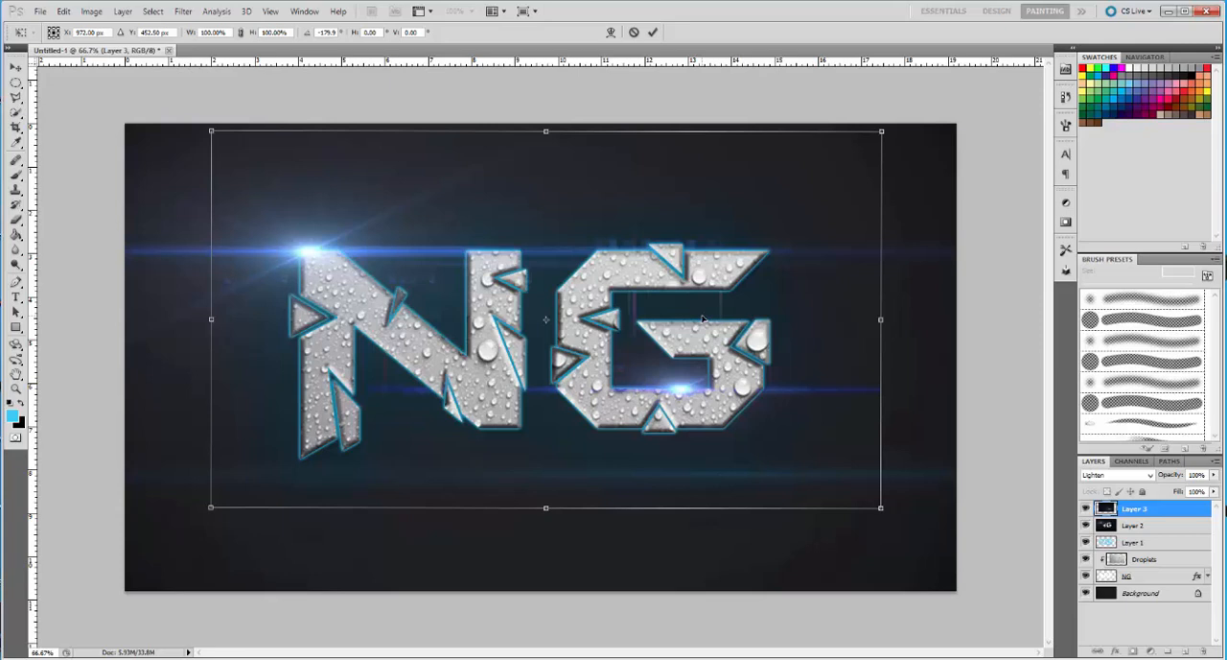
{"action": "left_click_drag", "start_coordinate": [703, 320], "coordinate": [704, 319]}
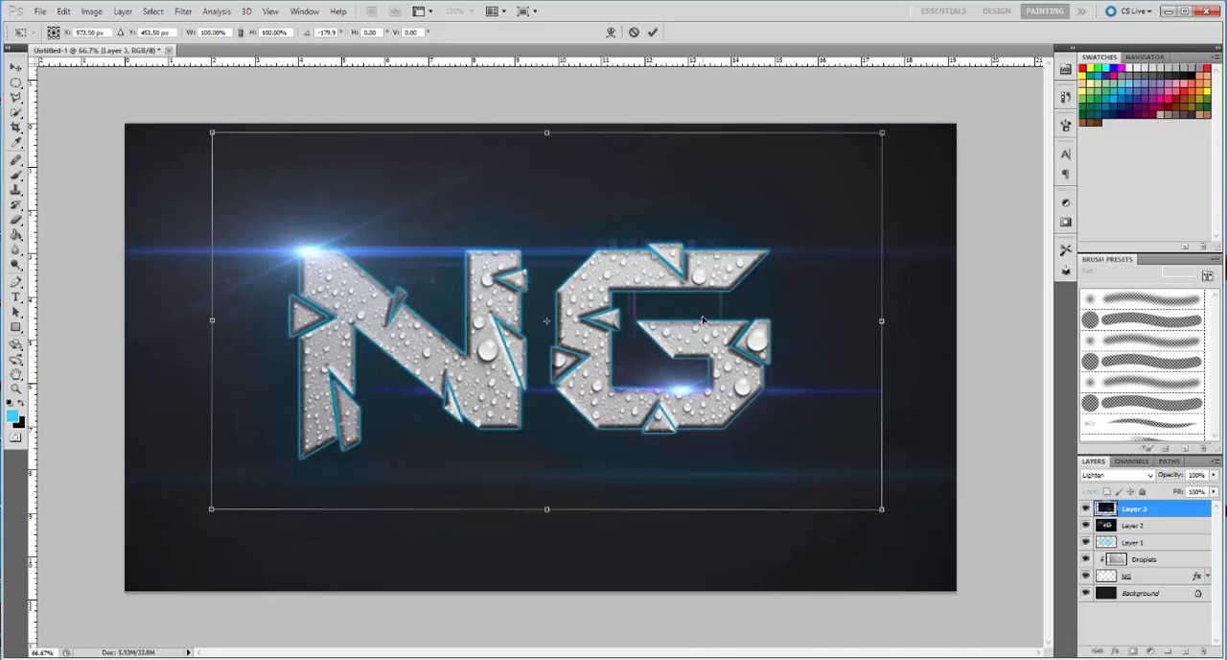
{"action": "left_click", "coordinate": [653, 32]}
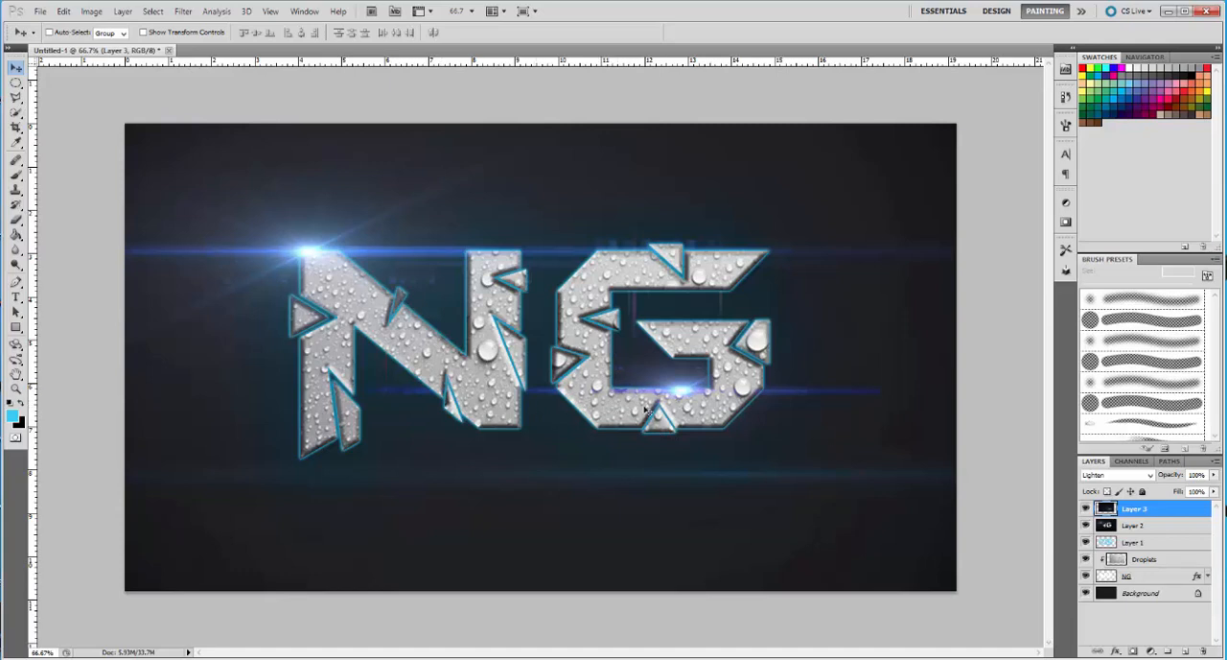
{"action": "left_click_drag", "start_coordinate": [682, 392], "coordinate": [683, 390]}
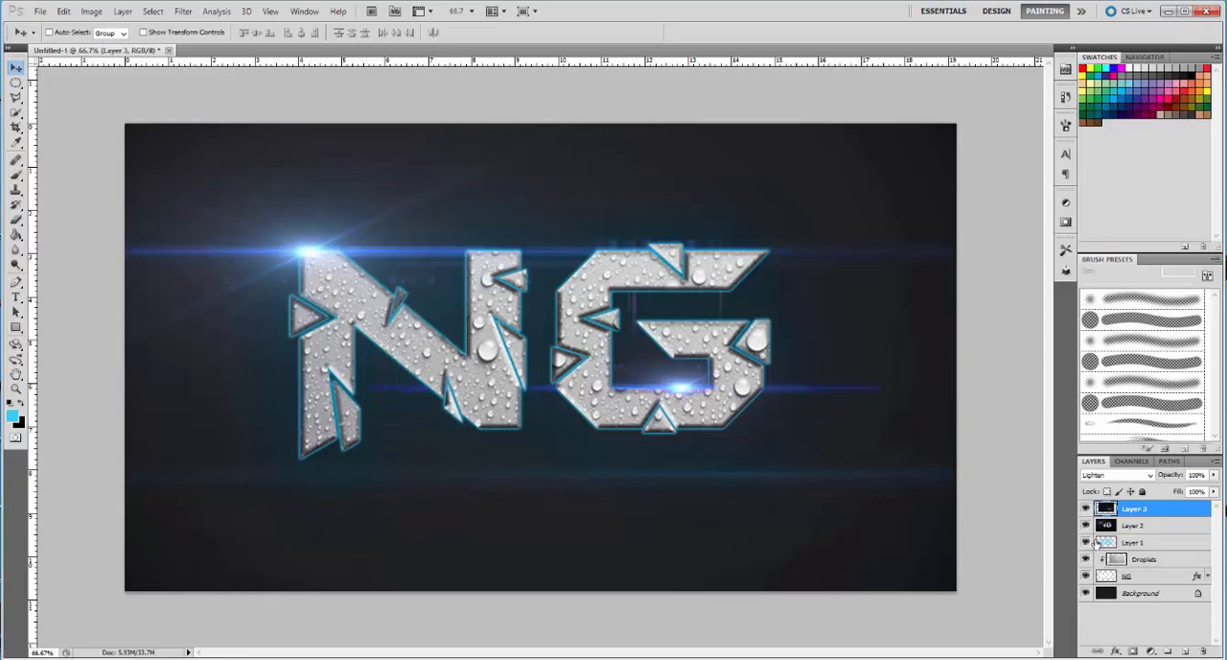
Duplicate Layer 3's flare, rotate the copy about -90°, and place it vertically at the N's lower-left corner
{"action": "key", "text": "ctrl+j"}
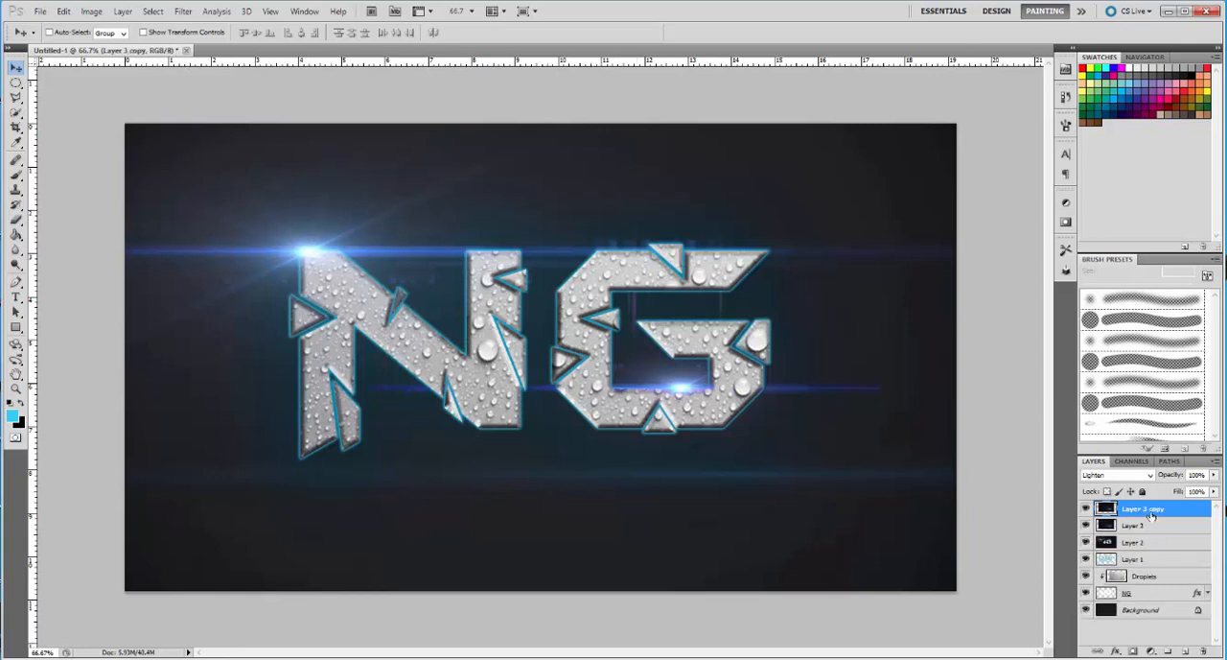
{"action": "key", "text": "ctrl+t"}
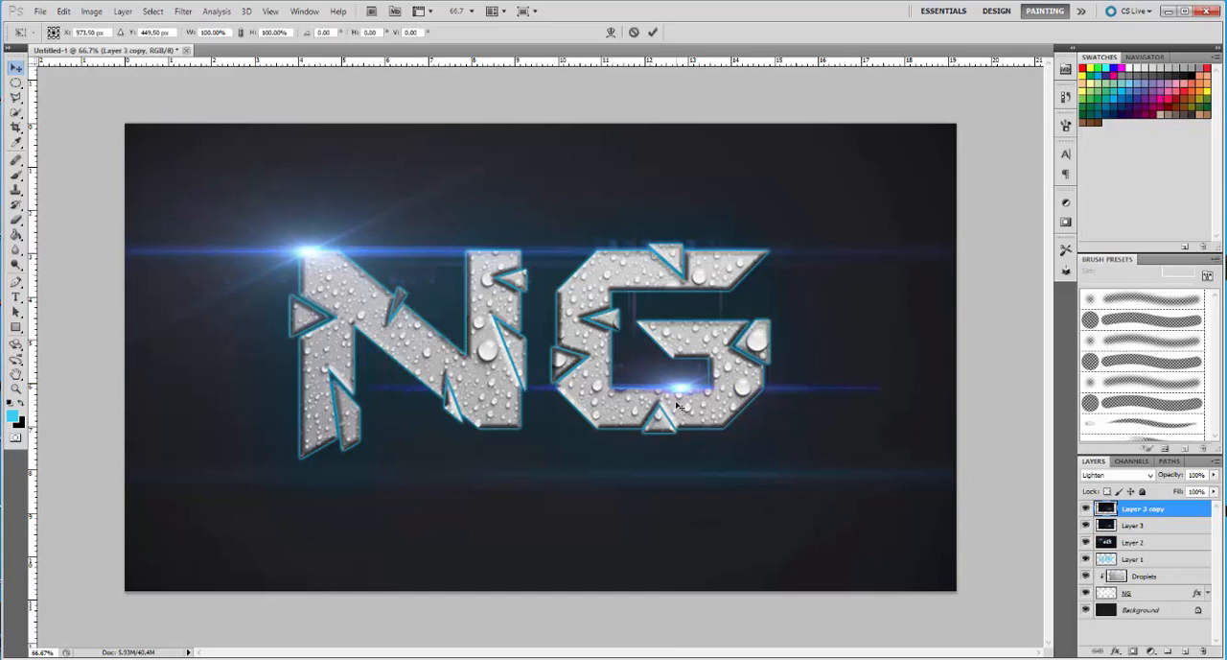
{"action": "left_click_drag", "start_coordinate": [898, 158], "coordinate": [350, 48]}
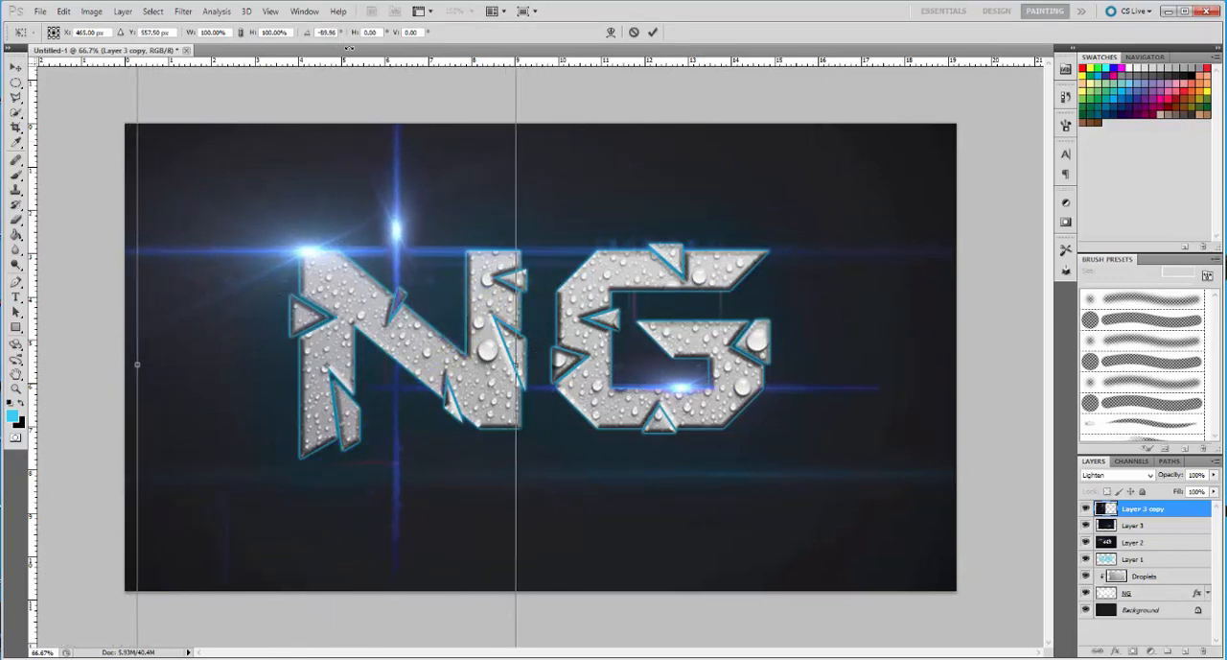
{"action": "mouse_move", "coordinate": [391, 249]}
{"action": "left_mouse_down"}
{"action": "mouse_move", "coordinate": [272, 458]}
{"action": "mouse_move", "coordinate": [293, 463]}
{"action": "left_mouse_up"}
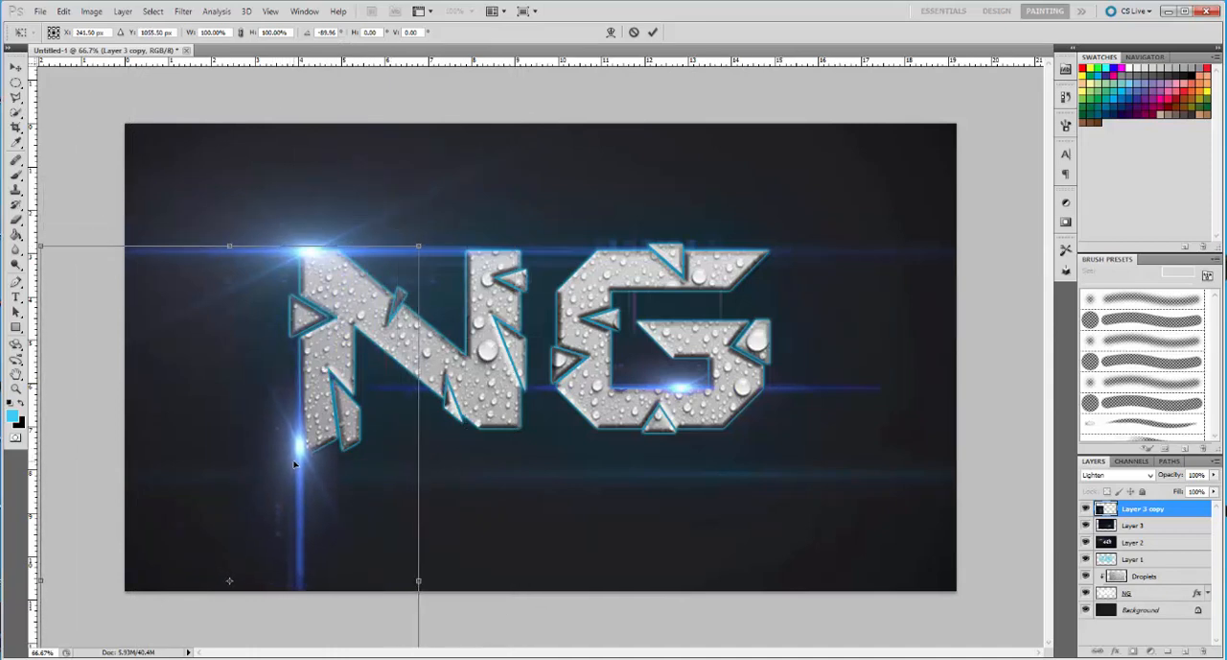
{"action": "left_click_drag", "start_coordinate": [309, 388], "coordinate": [313, 386]}
{"action": "left_click", "coordinate": [653, 31]}
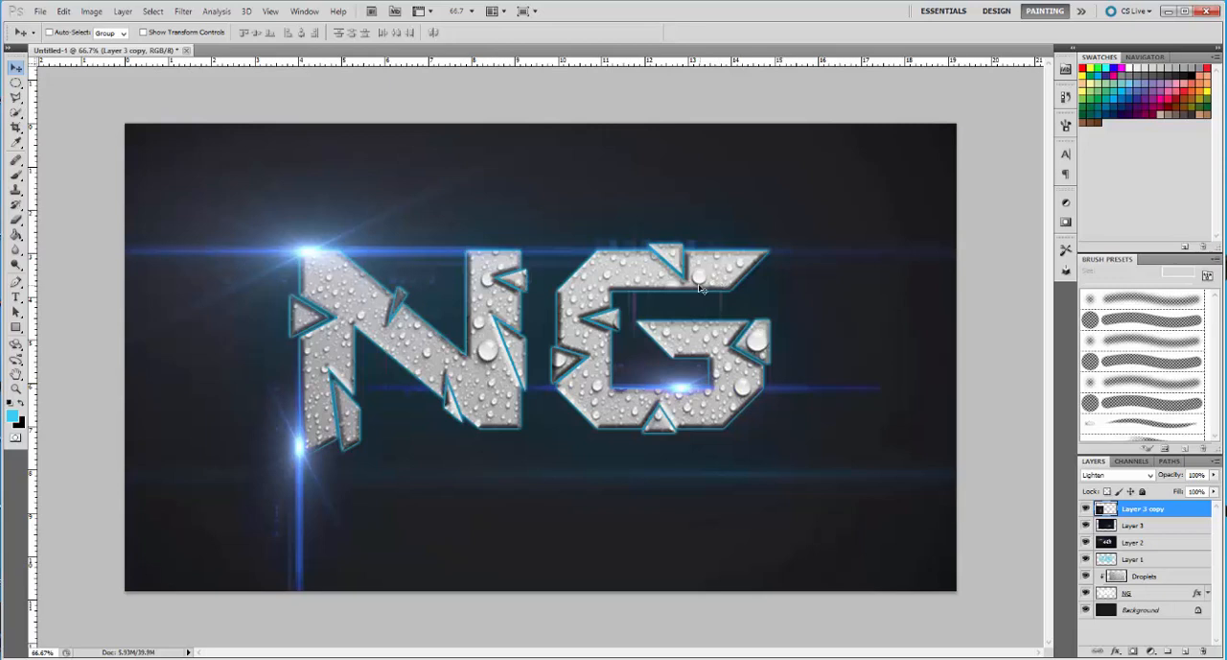
{"action": "left_click_drag", "start_coordinate": [300, 450], "coordinate": [299, 450]}
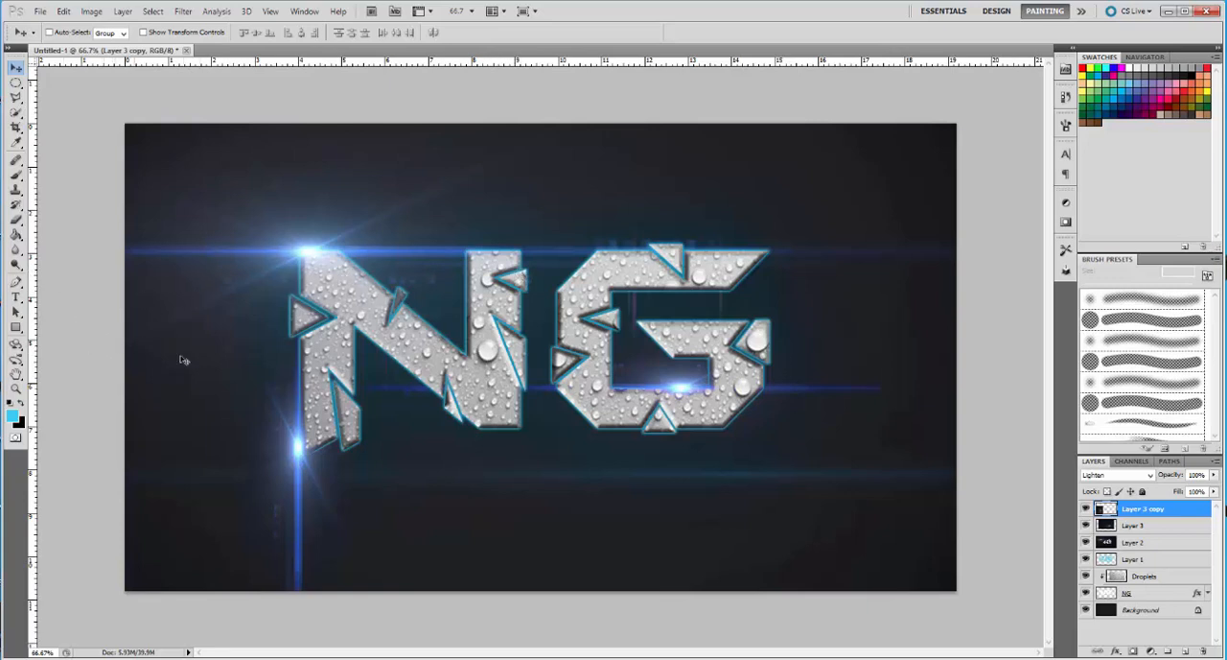
Set the foreground colour to bright green #09f71a for the Brush tool
{"action": "left_click", "coordinate": [15, 175]}
{"action": "key", "text": "bracketleft"}
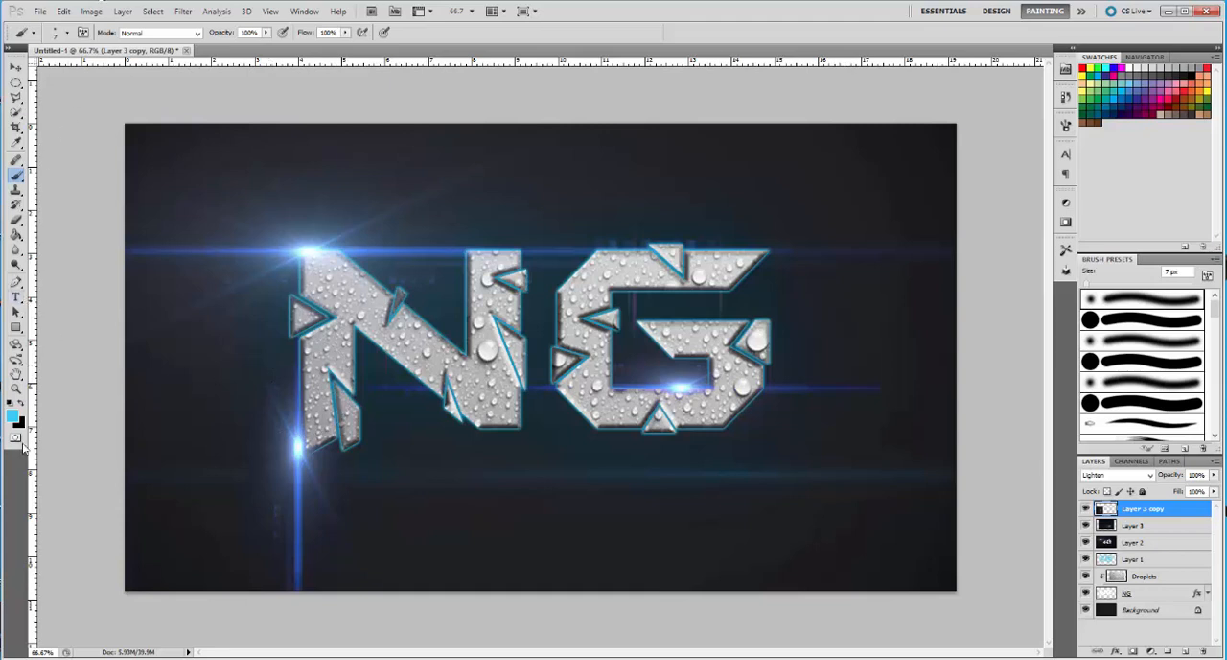
{"action": "left_click", "coordinate": [13, 417]}
{"action": "left_click_drag", "start_coordinate": [629, 249], "coordinate": [629, 283]}
{"action": "left_click_drag", "start_coordinate": [606, 176], "coordinate": [612, 174]}
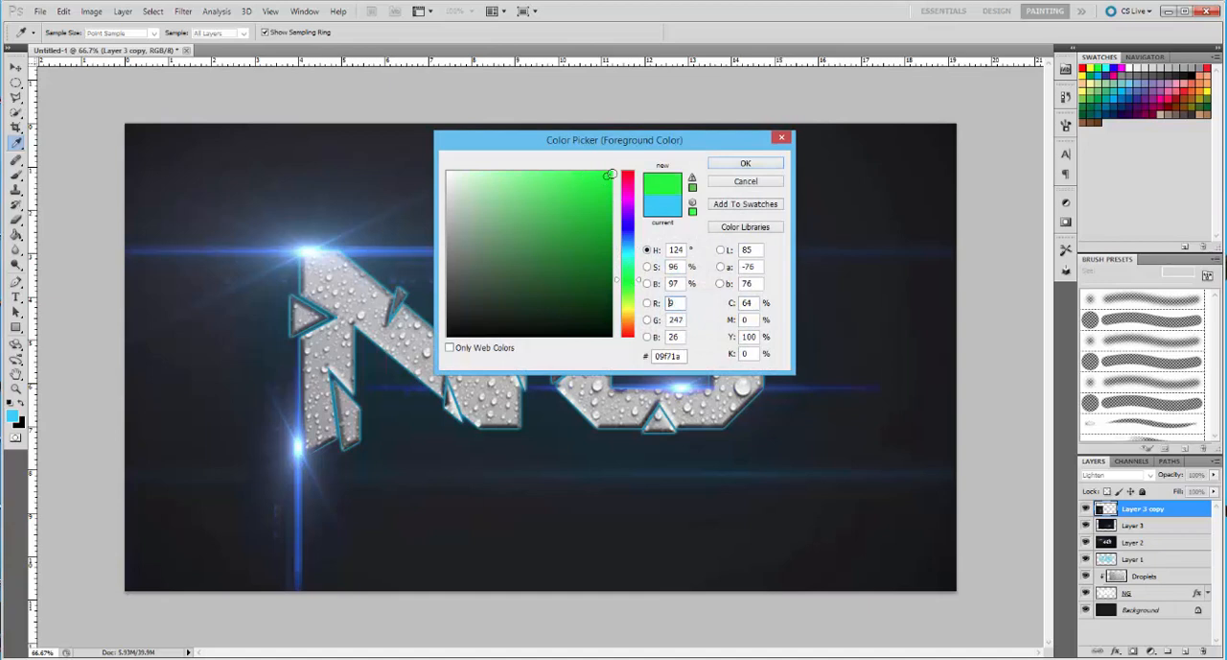
{"action": "left_click", "coordinate": [745, 164]}
{"action": "key", "text": "b"}
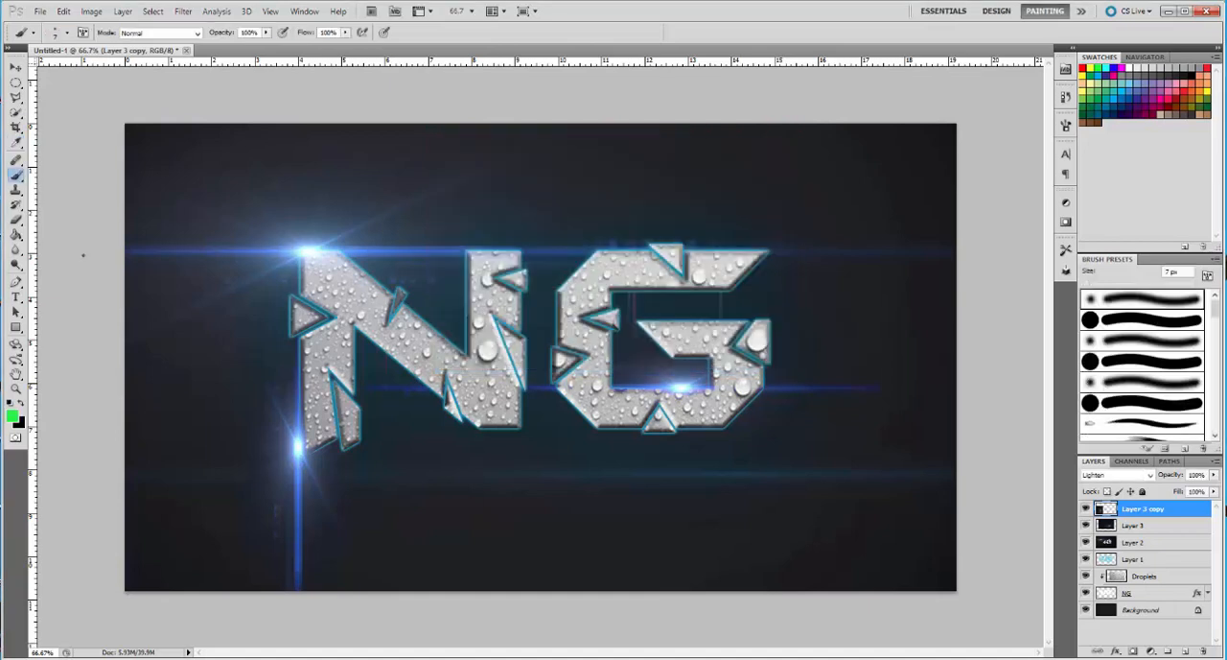
Add a new layer and paint a straight horizontal green line across the canvas through the letters with a soft 5 px brush
{"action": "left_click", "coordinate": [1187, 651]}
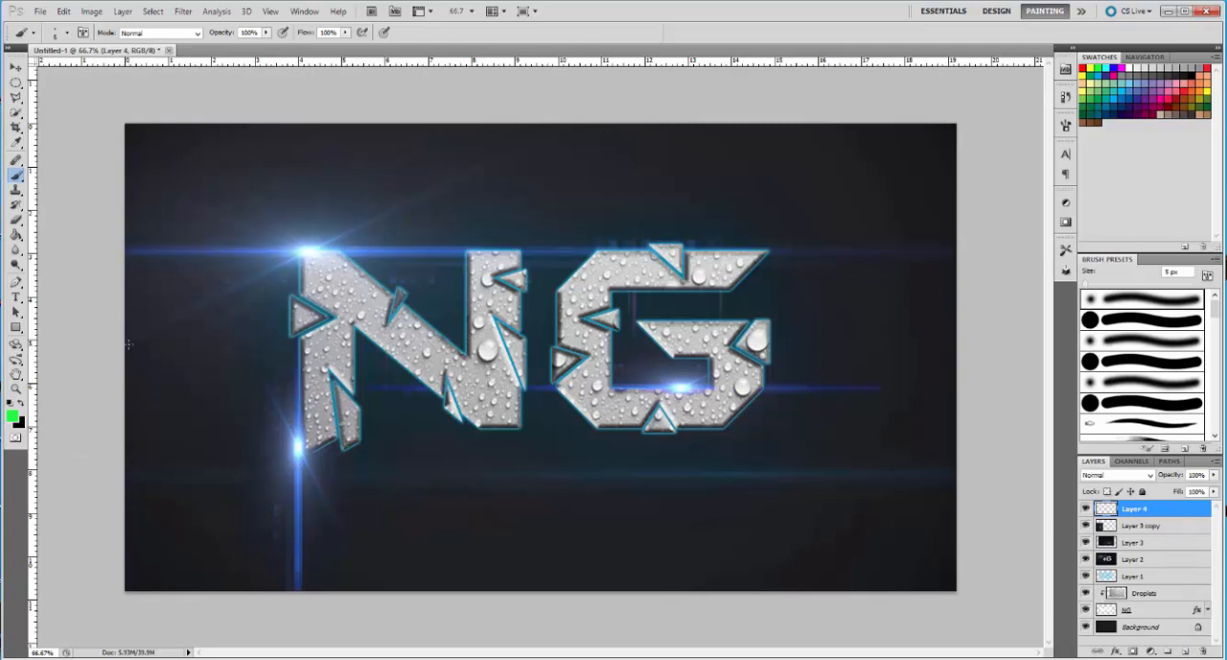
{"action": "left_click", "coordinate": [67, 33]}
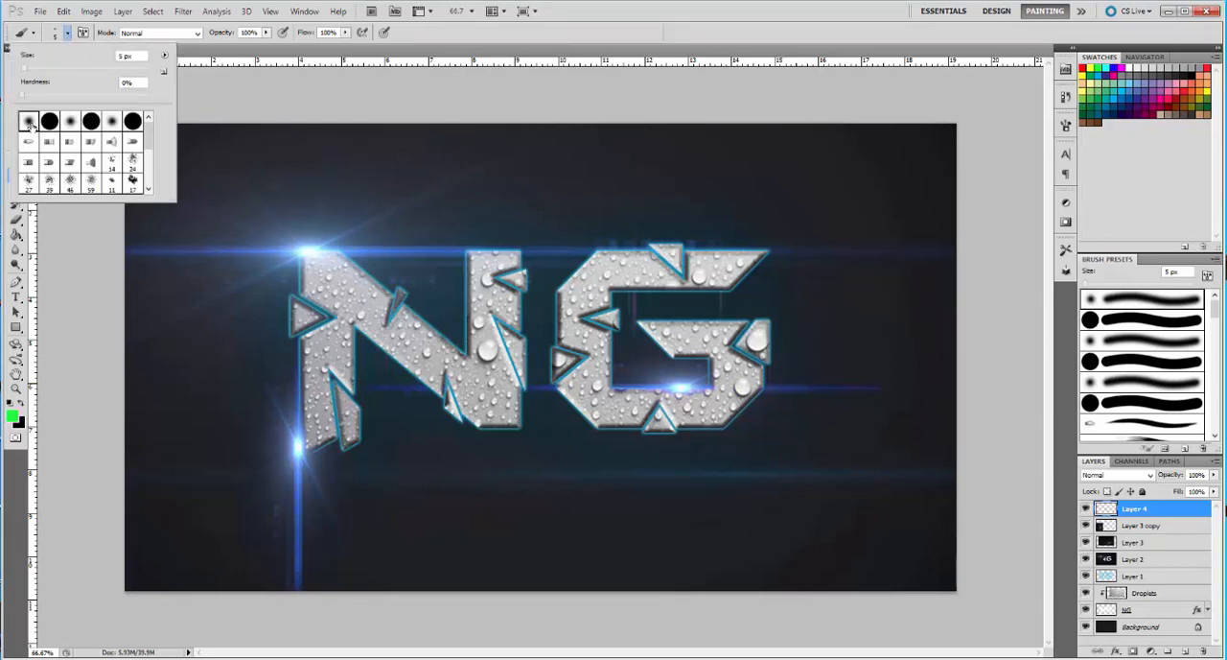
{"action": "left_click", "coordinate": [67, 33]}
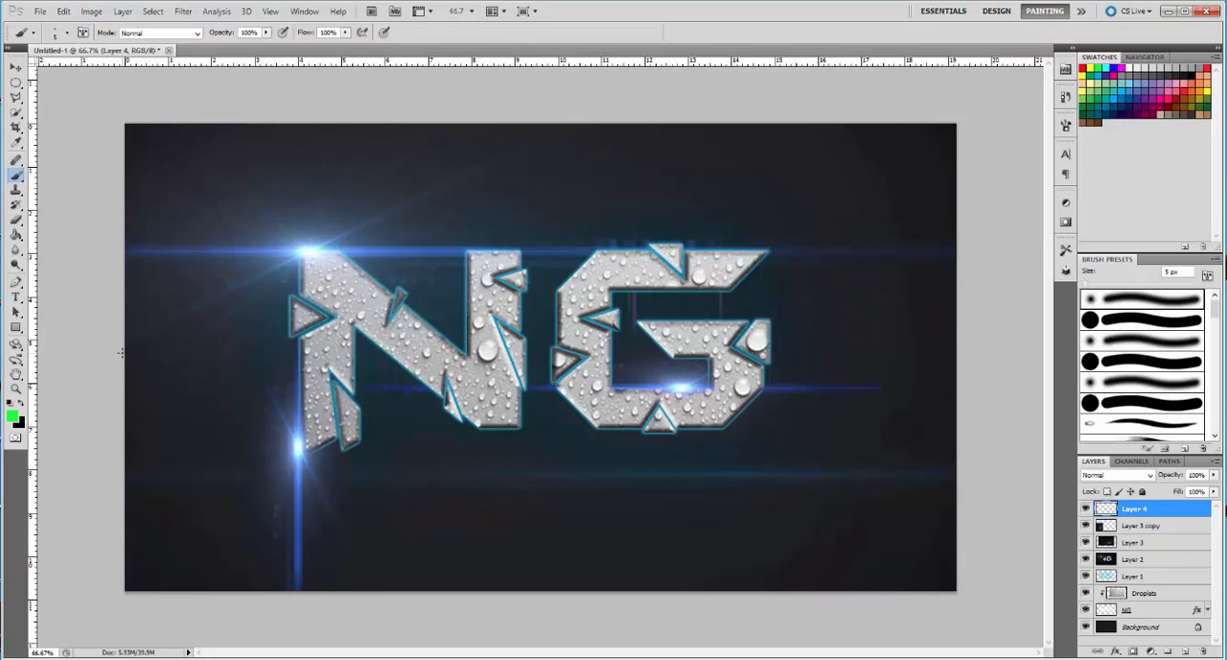
{"action": "left_click_drag", "start_coordinate": [120, 353], "coordinate": [341, 368]}
{"action": "left_click_drag", "start_coordinate": [412, 353], "coordinate": [901, 353]}
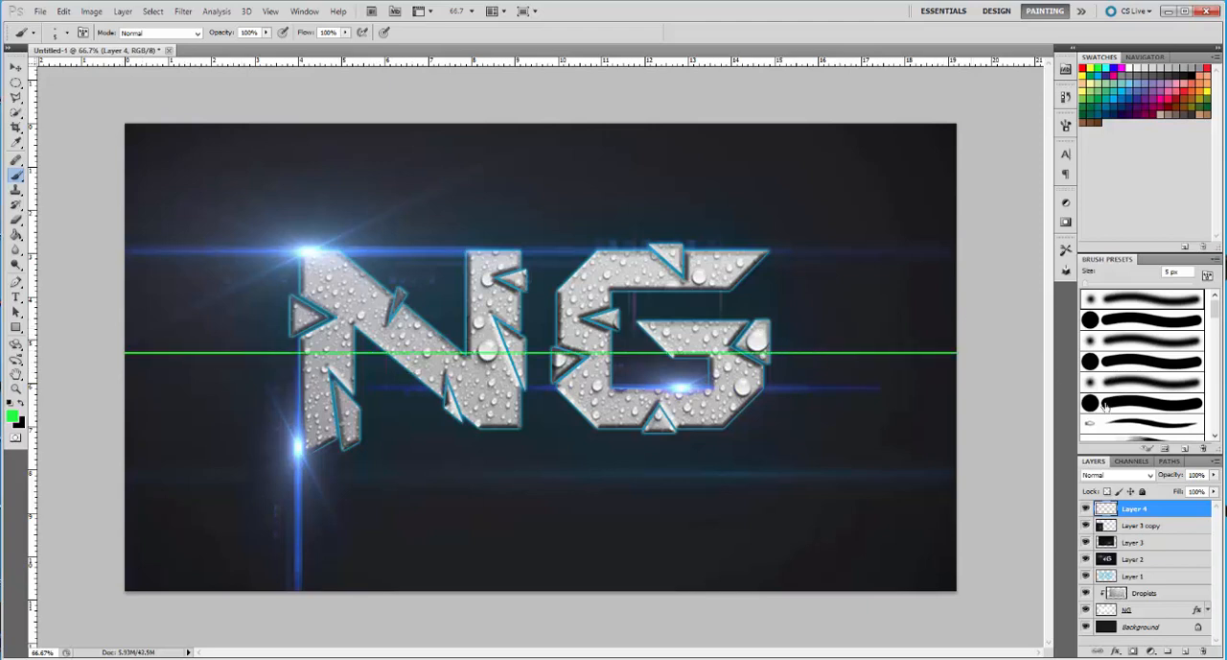
Move the green line's layer beneath the NG layer, and Layer 1 directly beneath the green line's layer
{"action": "left_click", "coordinate": [1161, 511]}
{"action": "left_click_drag", "start_coordinate": [1157, 512], "coordinate": [1174, 615]}
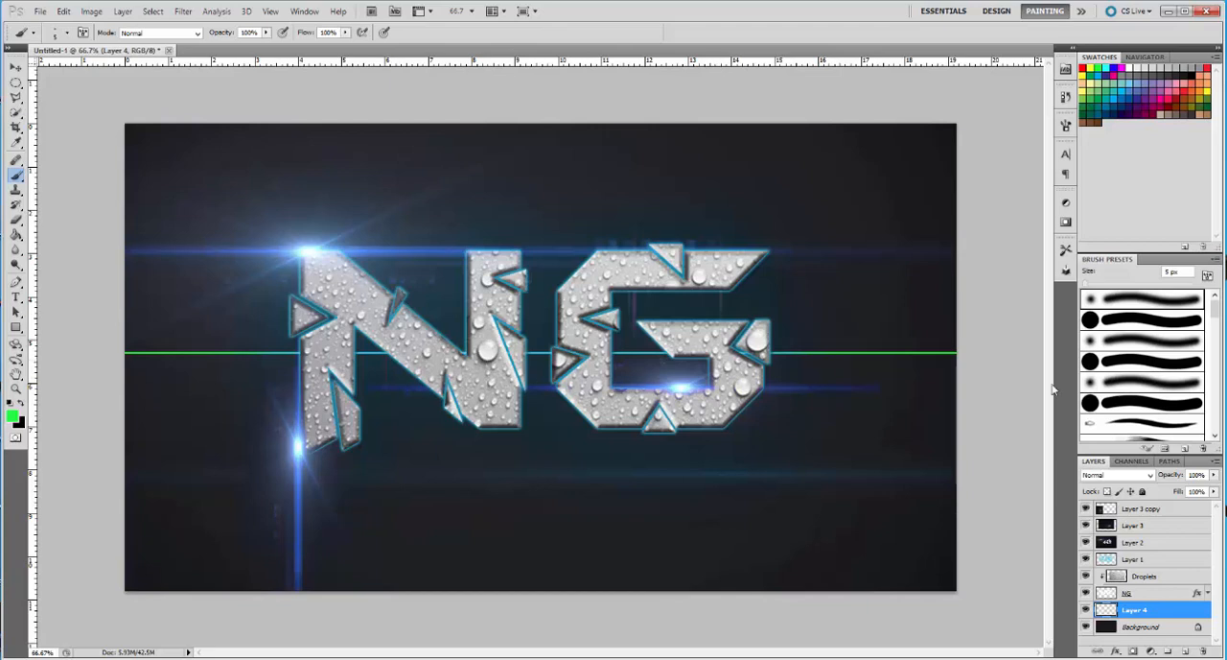
{"action": "mouse_move", "coordinate": [1135, 567]}
{"action": "left_mouse_down"}
{"action": "mouse_move", "coordinate": [1146, 621]}
{"action": "mouse_move", "coordinate": [1143, 559]}
{"action": "left_mouse_up"}
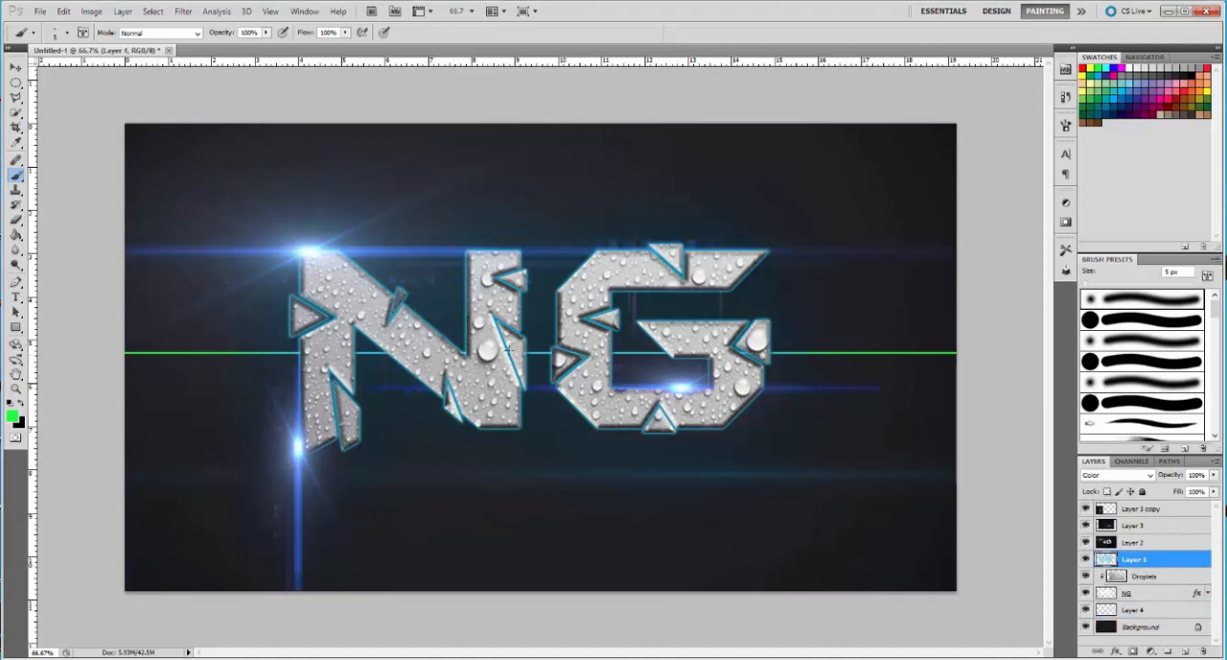
{"action": "left_click_drag", "start_coordinate": [1134, 566], "coordinate": [1145, 613]}
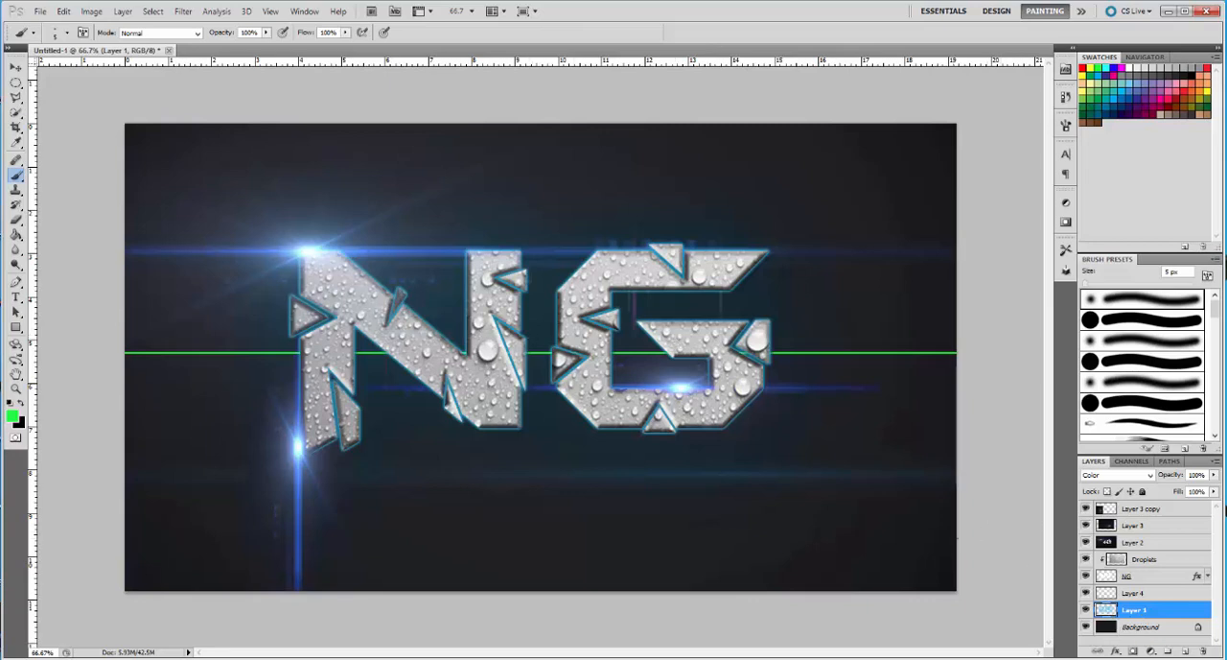
On Layer 4, cut a narrow triangular section of the green line near its left end with the Polygonal Lasso, shift it slightly up, and deselect
{"action": "left_click", "coordinate": [1135, 594]}
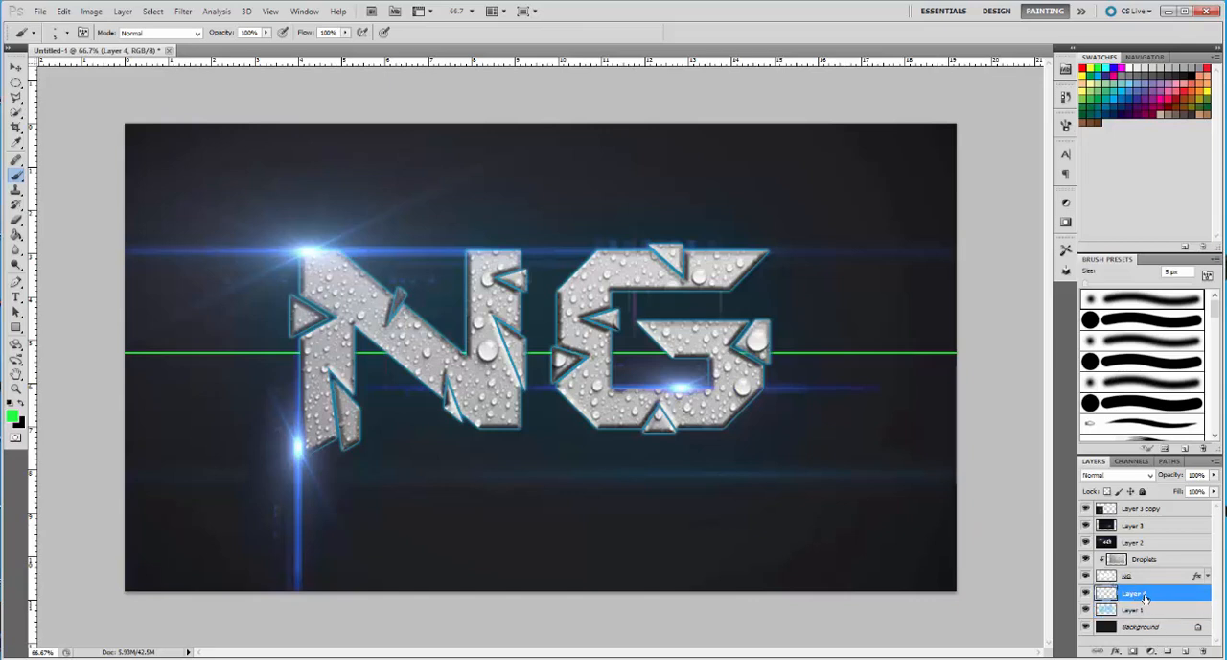
{"action": "left_click", "coordinate": [16, 98]}
{"action": "left_click", "coordinate": [16, 98]}
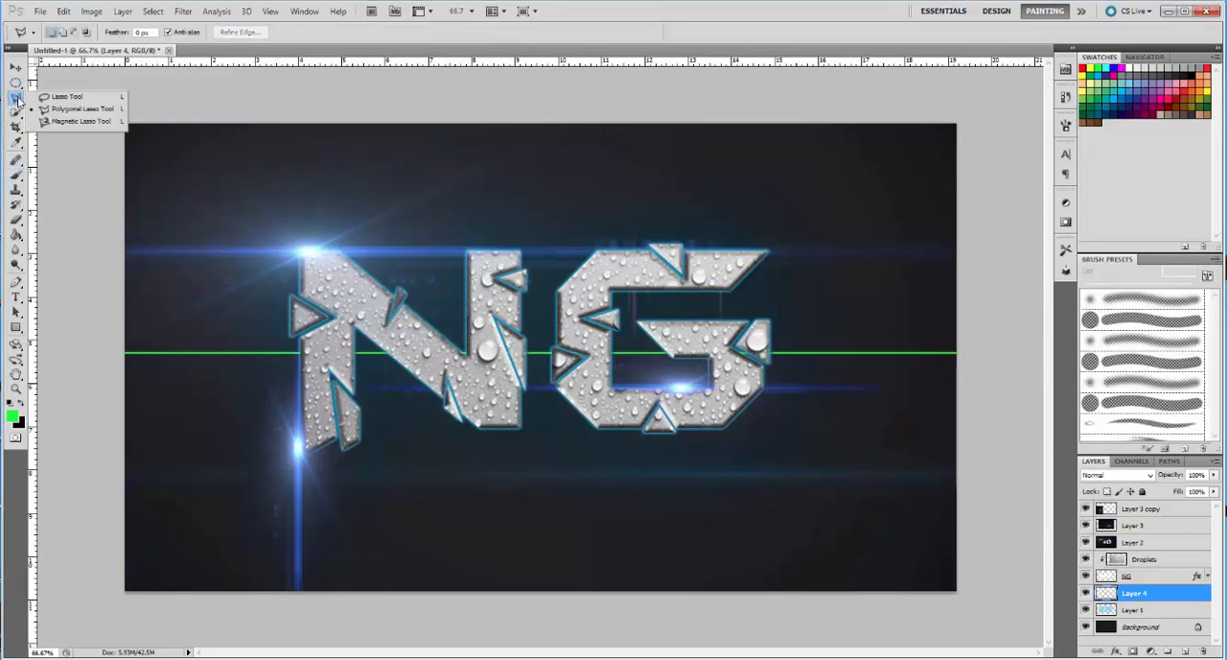
{"action": "left_click", "coordinate": [53, 112]}
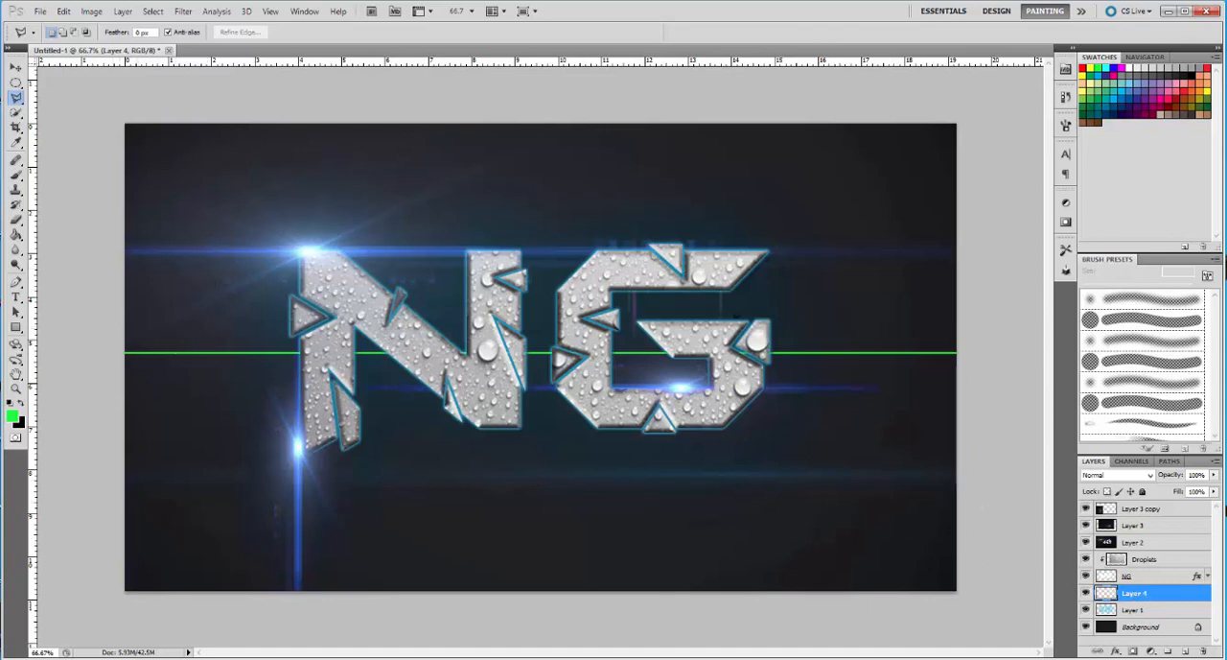
{"action": "left_click", "coordinate": [147, 300]}
{"action": "left_click", "coordinate": [185, 414]}
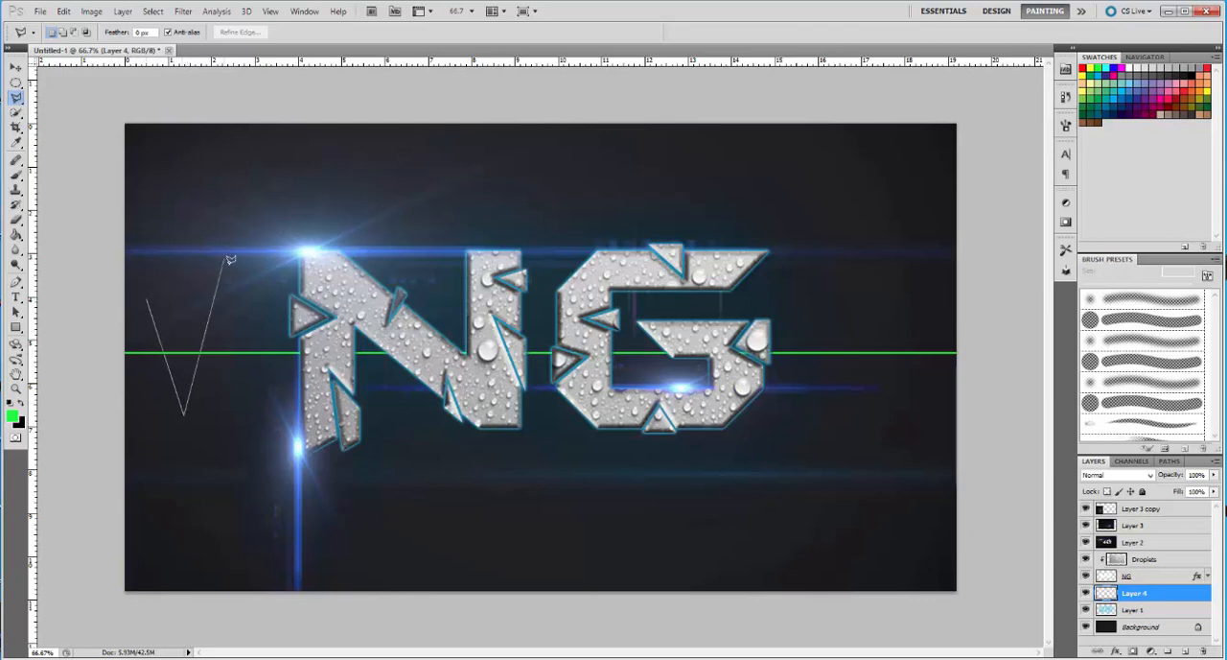
{"action": "left_click", "coordinate": [163, 267]}
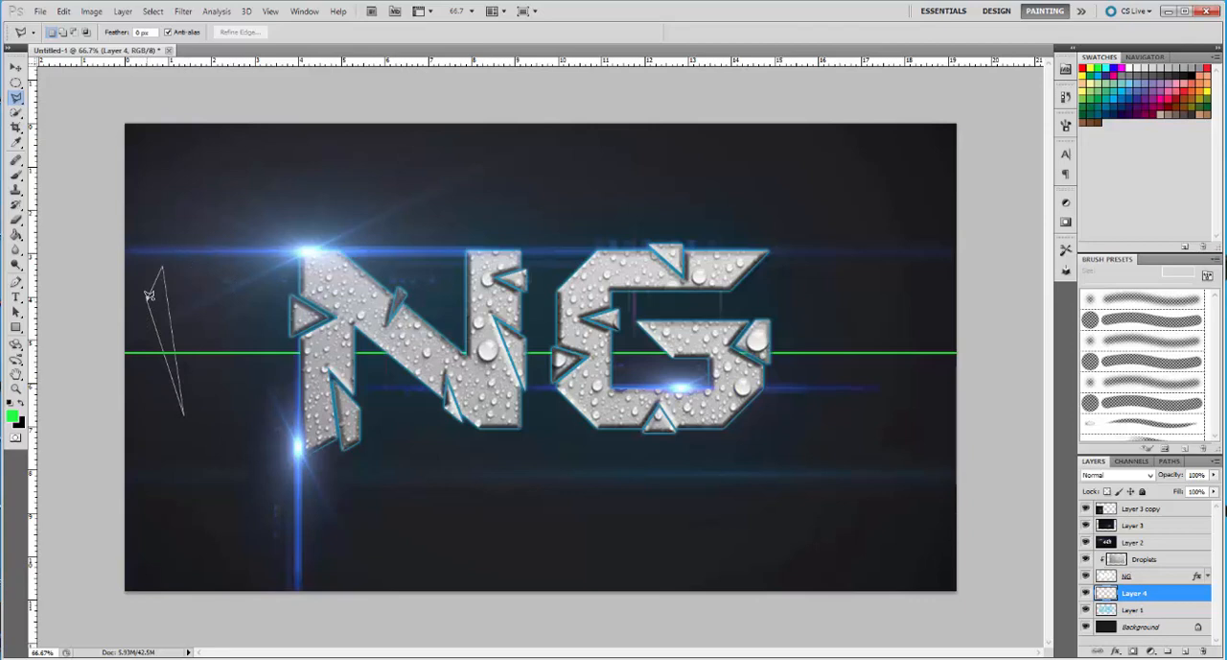
{"action": "left_click", "coordinate": [147, 298]}
{"action": "key", "text": "v"}
{"action": "left_click_drag", "start_coordinate": [154, 306], "coordinate": [153, 299]}
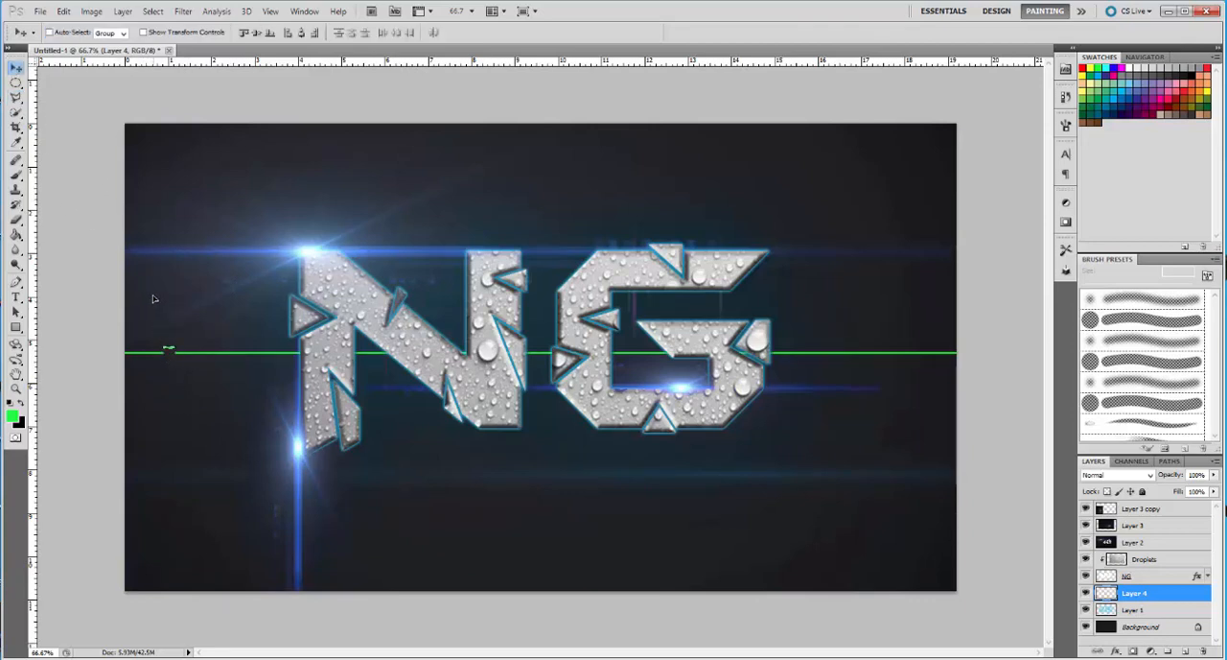
{"action": "left_click", "coordinate": [153, 11]}
{"action": "left_click", "coordinate": [169, 41]}
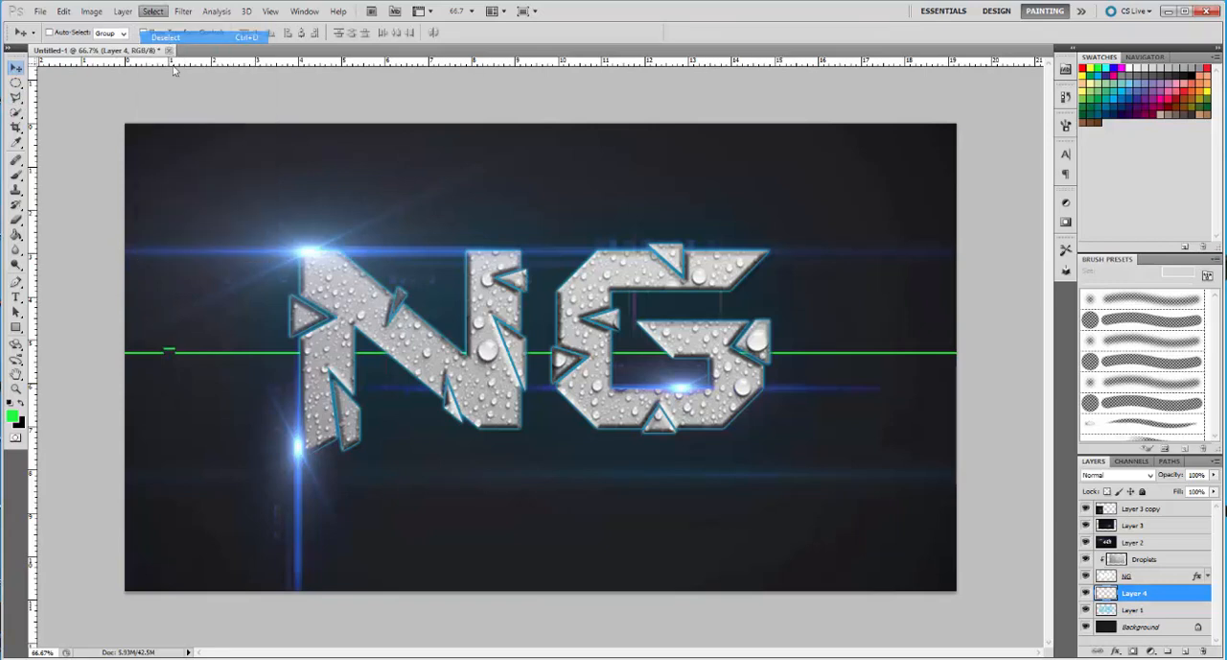
Select a small polygonal section of the green line just left of the N, shift it slightly down, and deselect
{"action": "left_click", "coordinate": [17, 97]}
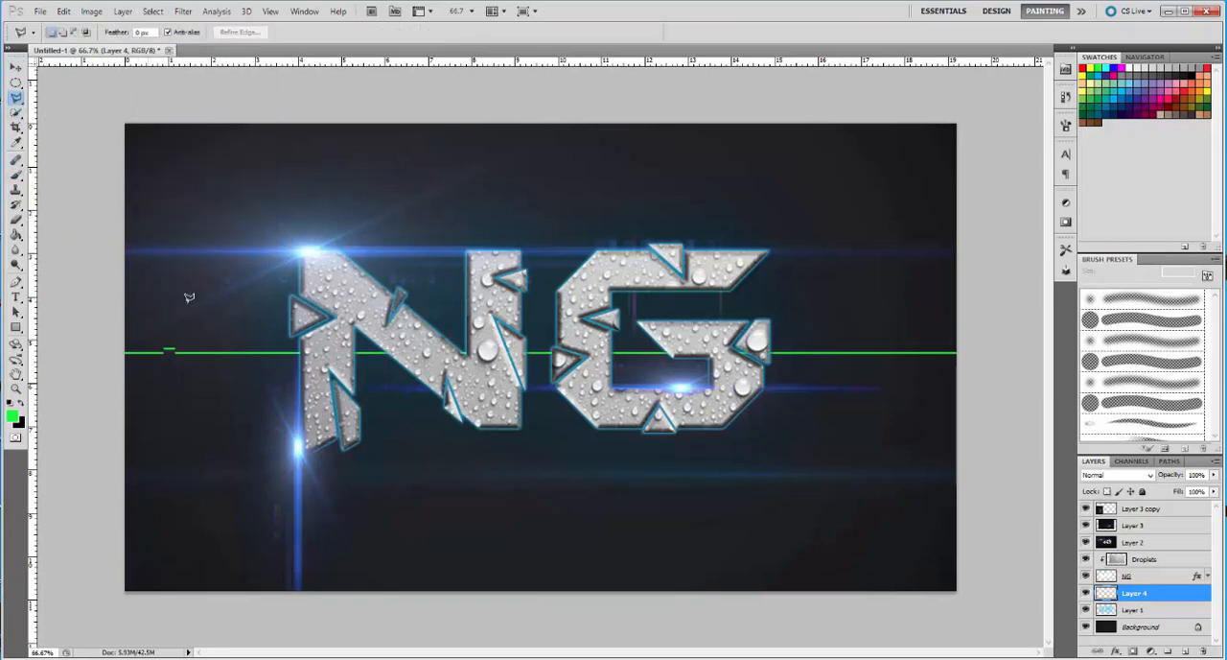
{"action": "left_click", "coordinate": [242, 380]}
{"action": "left_click", "coordinate": [251, 348]}
{"action": "left_click", "coordinate": [260, 363]}
{"action": "left_click", "coordinate": [242, 379]}
{"action": "left_click", "coordinate": [16, 69]}
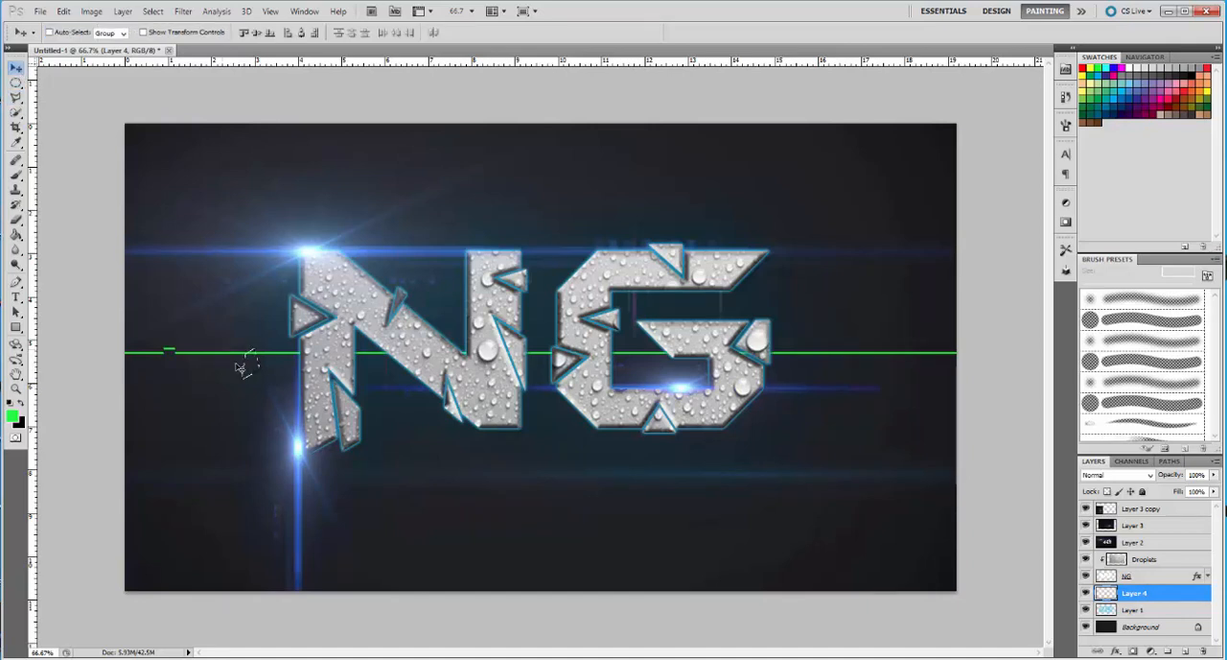
{"action": "left_click_drag", "start_coordinate": [247, 368], "coordinate": [248, 372]}
{"action": "left_click", "coordinate": [152, 10]}
{"action": "left_click", "coordinate": [168, 36]}
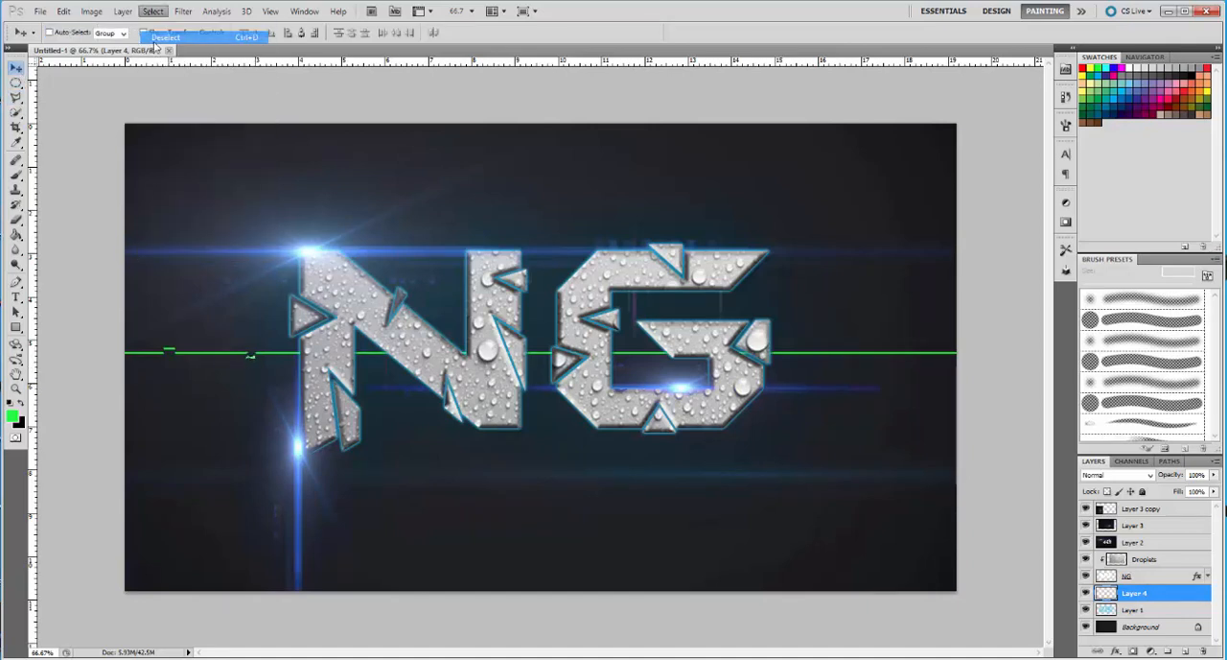
Select a small triangular section of the green line inside the G's opening, shift it slightly down, and deselect
{"action": "left_click", "coordinate": [14, 99]}
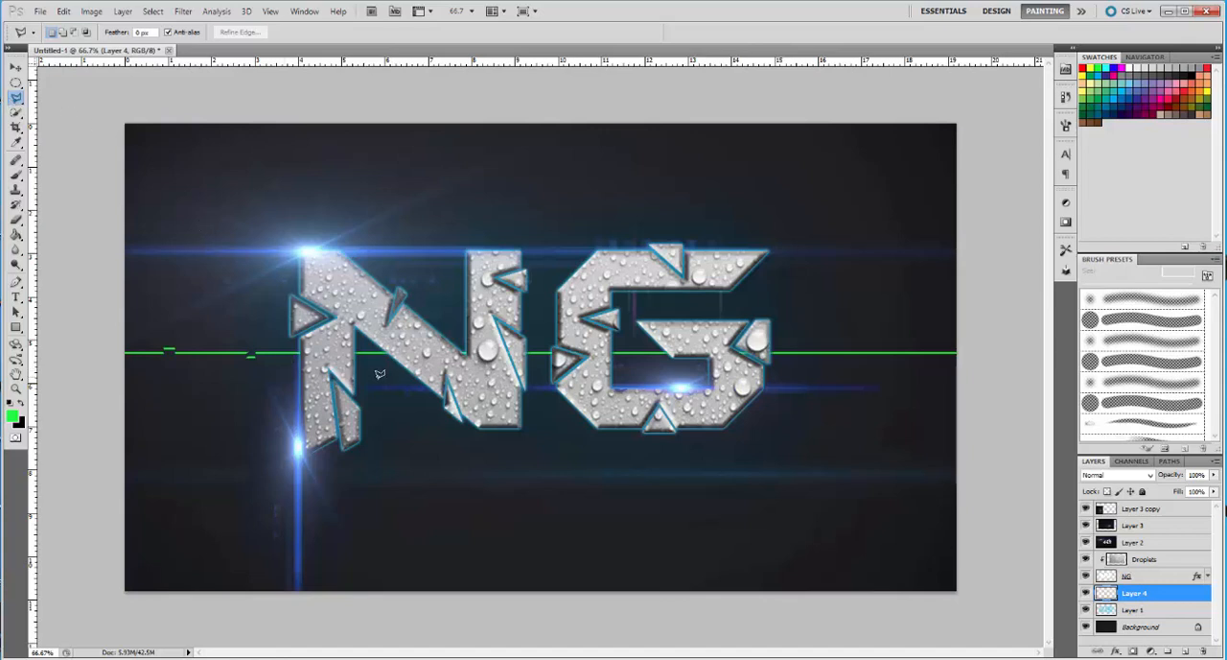
{"action": "left_click", "coordinate": [628, 363]}
{"action": "left_click", "coordinate": [647, 360]}
{"action": "left_click", "coordinate": [633, 328]}
{"action": "left_click", "coordinate": [628, 362]}
{"action": "key", "text": "v"}
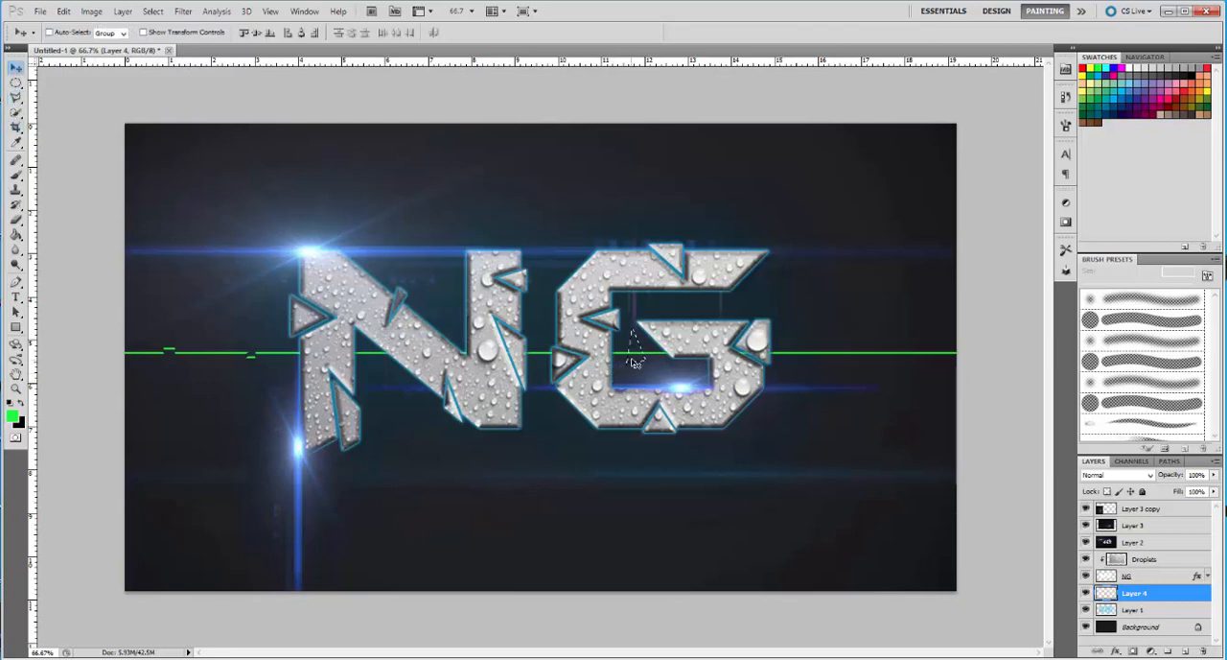
{"action": "left_click_drag", "start_coordinate": [633, 359], "coordinate": [633, 362]}
{"action": "left_click", "coordinate": [152, 10]}
{"action": "left_click", "coordinate": [173, 43]}
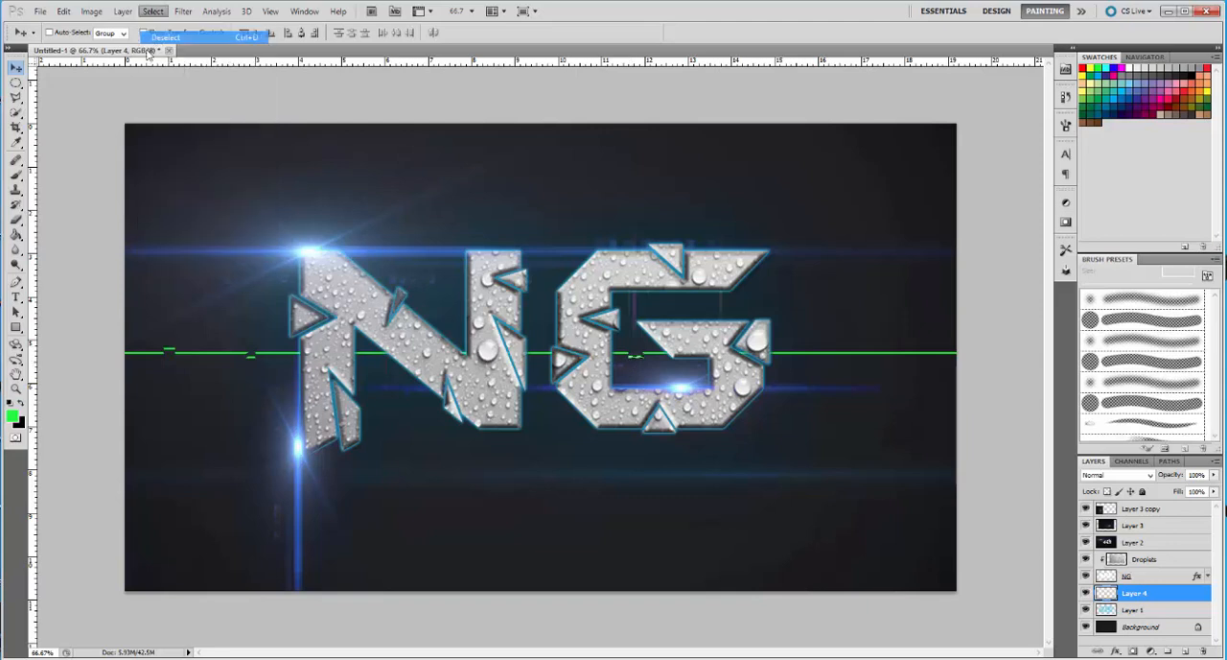
Select a very thin sliver of the green line just right of the G, shift it slightly down, and deselect
{"action": "left_click", "coordinate": [15, 97]}
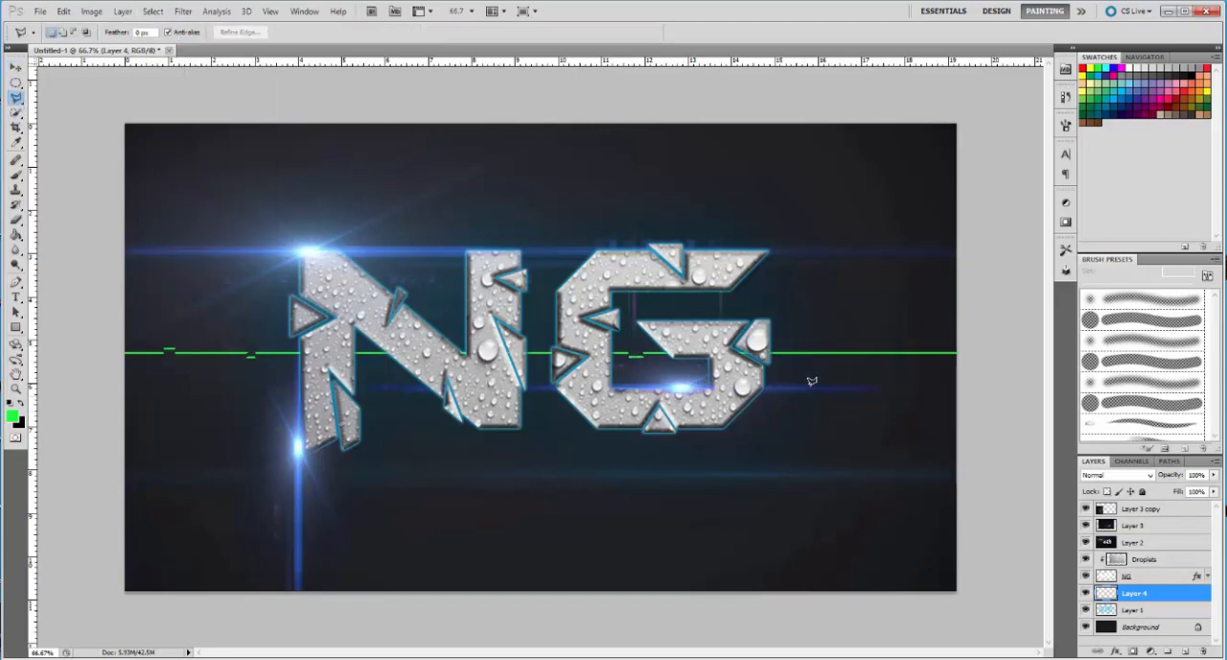
{"action": "left_click", "coordinate": [814, 338]}
{"action": "left_click", "coordinate": [823, 386]}
{"action": "double_click", "coordinate": [815, 369]}
{"action": "key", "text": "v"}
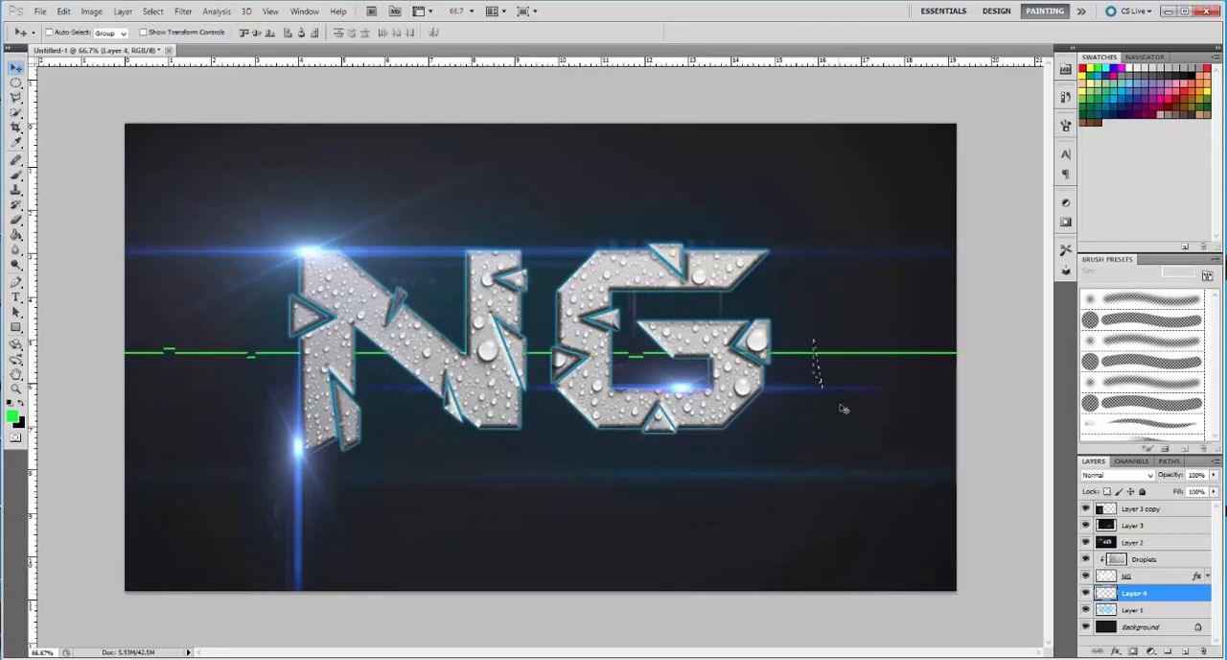
{"action": "key", "text": "ctrl+d"}
Select a triangular section of the green line near its right end, shift it slightly down, and deselect
{"action": "left_click", "coordinate": [16, 98]}
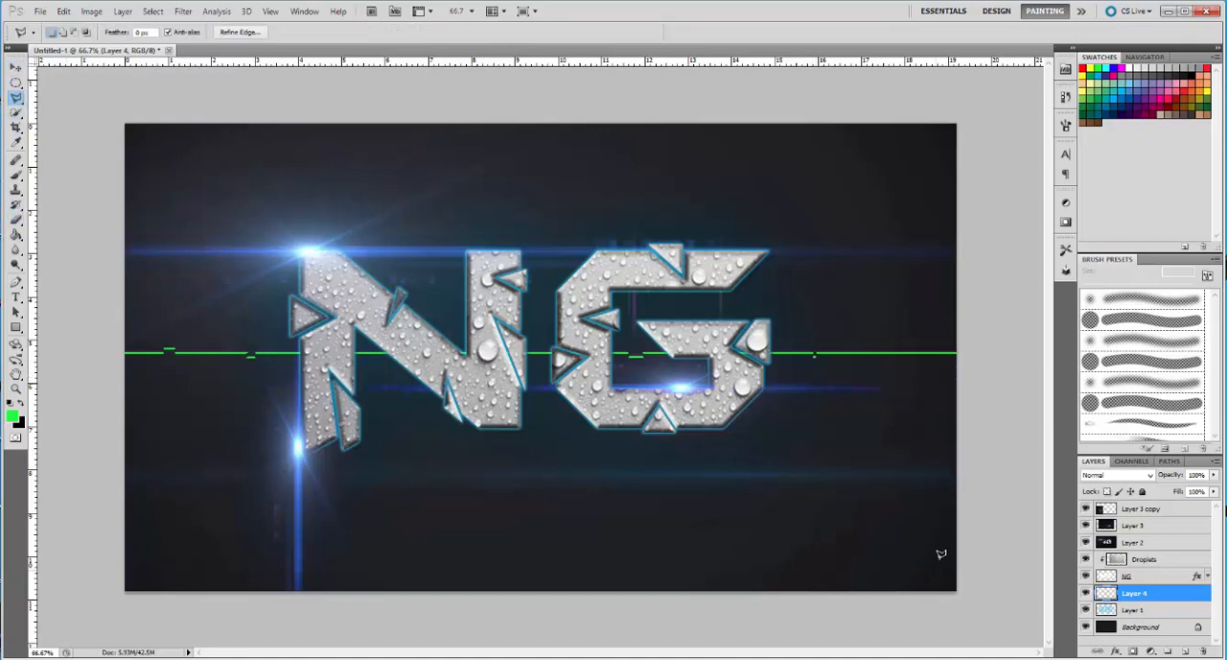
{"action": "left_click", "coordinate": [886, 397]}
{"action": "left_click", "coordinate": [930, 317]}
{"action": "left_click", "coordinate": [917, 426]}
{"action": "left_click", "coordinate": [887, 396]}
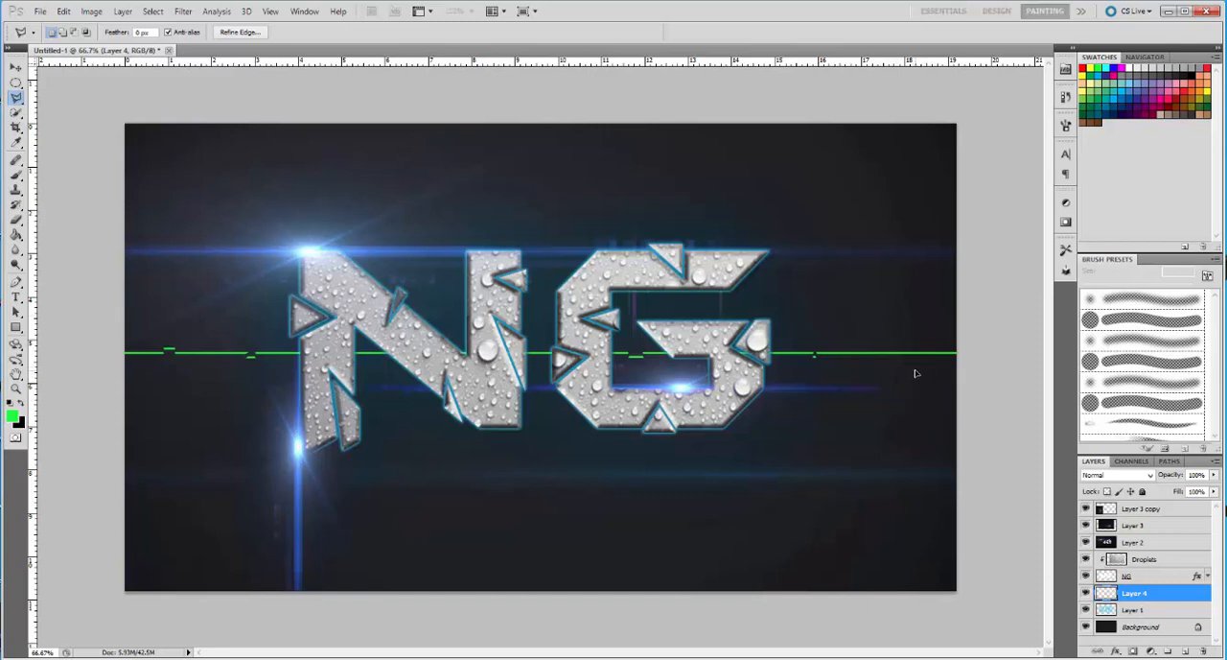
{"action": "key", "text": "v"}
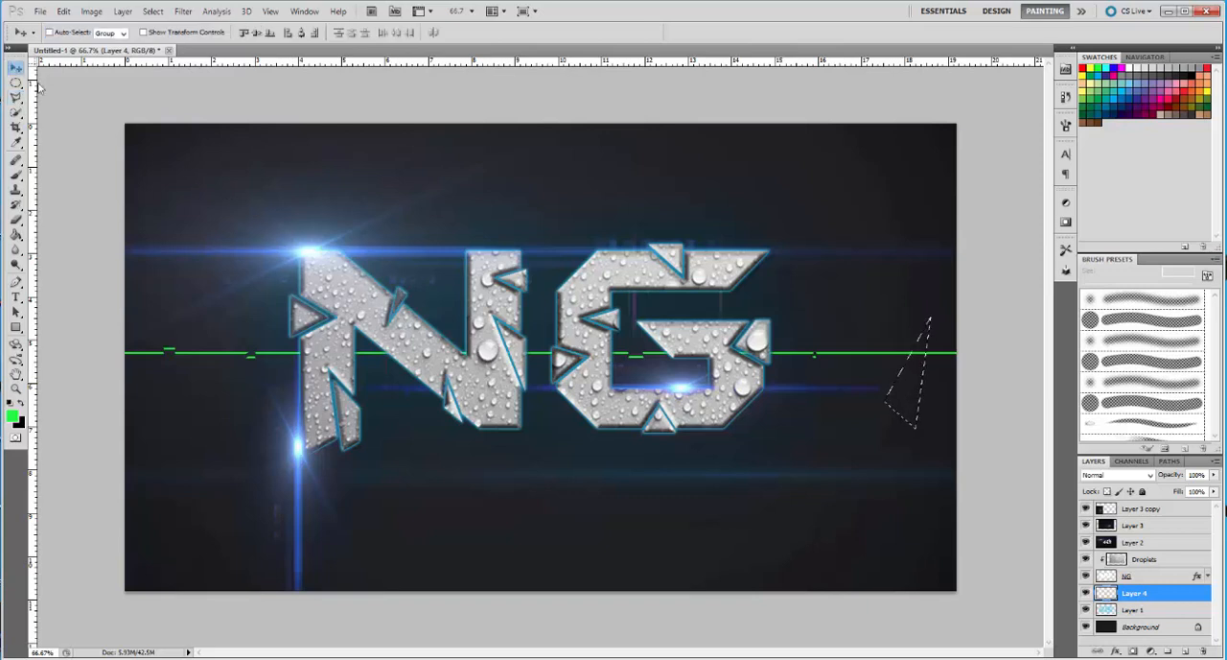
{"action": "left_click_drag", "start_coordinate": [904, 404], "coordinate": [906, 408]}
{"action": "left_click", "coordinate": [152, 10]}
{"action": "left_click", "coordinate": [165, 36]}
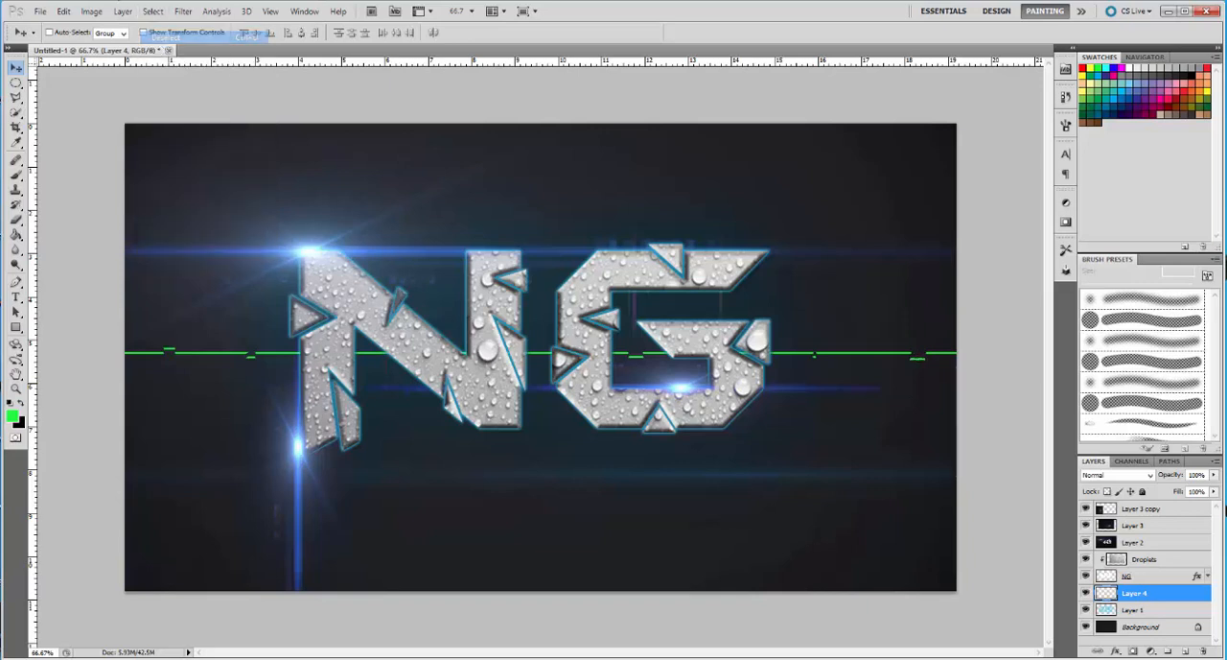
Select a section of the green line between the two displaced pieces right of the G, shift it up, and deselect
{"action": "left_click", "coordinate": [15, 97]}
{"action": "left_click", "coordinate": [860, 365]}
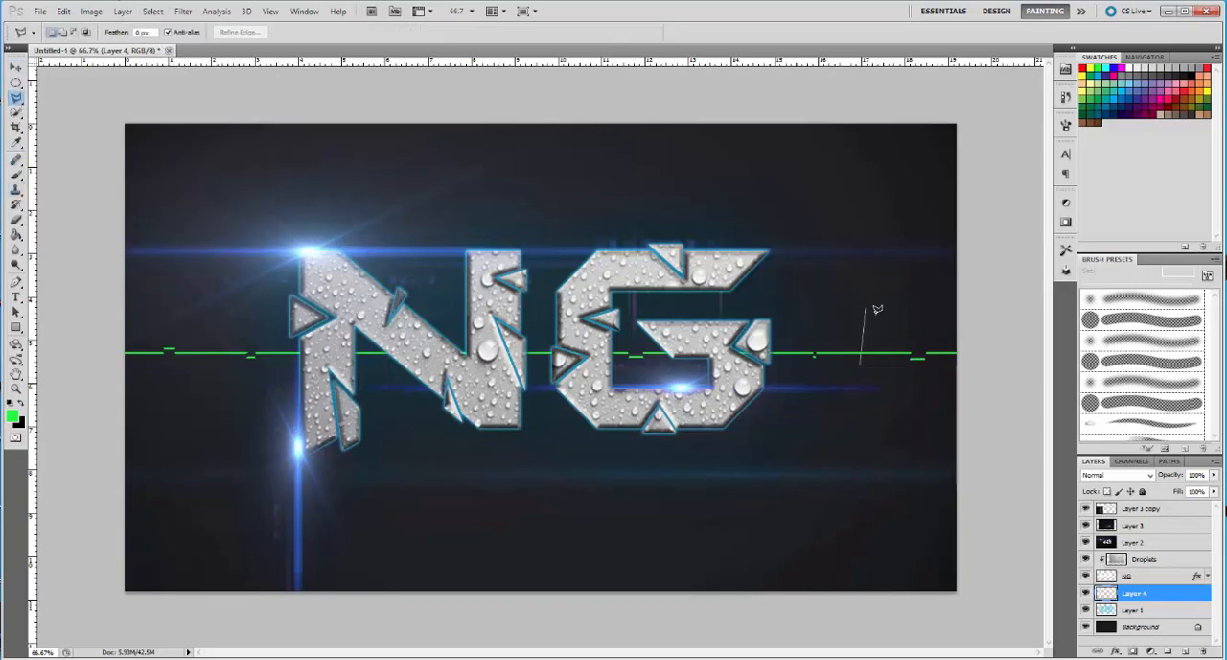
{"action": "left_click", "coordinate": [888, 316]}
{"action": "left_click", "coordinate": [874, 390]}
{"action": "left_click", "coordinate": [861, 364]}
{"action": "key", "text": "v"}
{"action": "left_click_drag", "start_coordinate": [878, 351], "coordinate": [881, 338]}
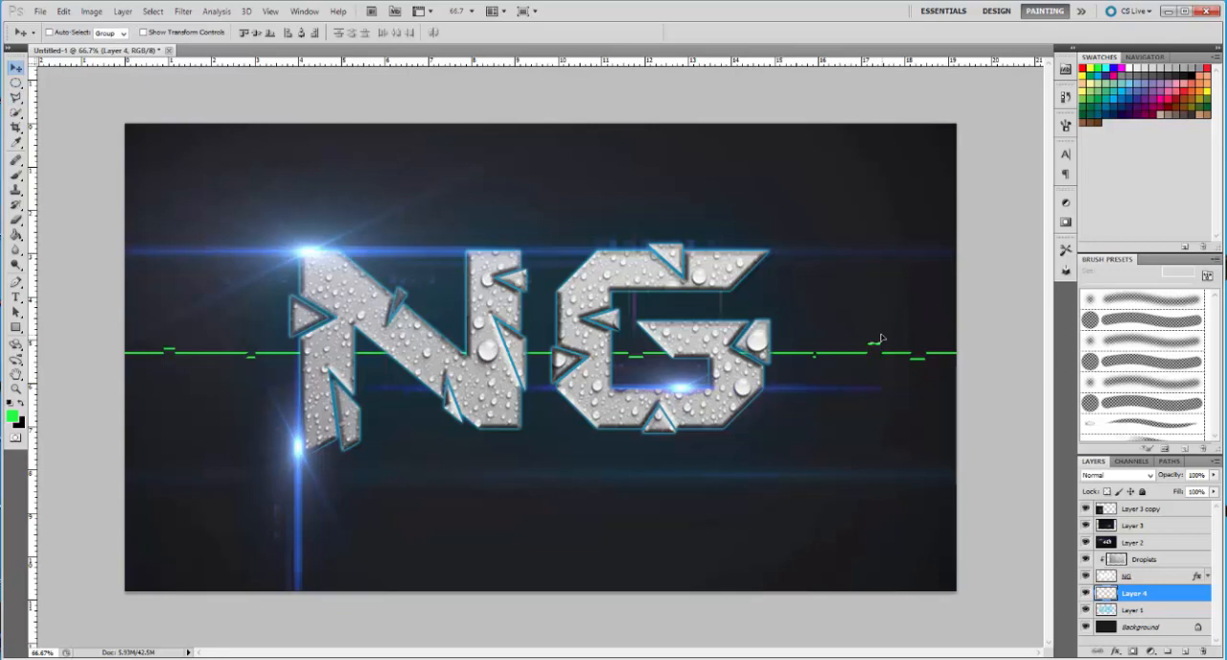
{"action": "left_click", "coordinate": [152, 11]}
{"action": "left_click", "coordinate": [182, 36]}
Convert the locked Background into a regular layer named Layer 0
{"action": "left_click", "coordinate": [1144, 627]}
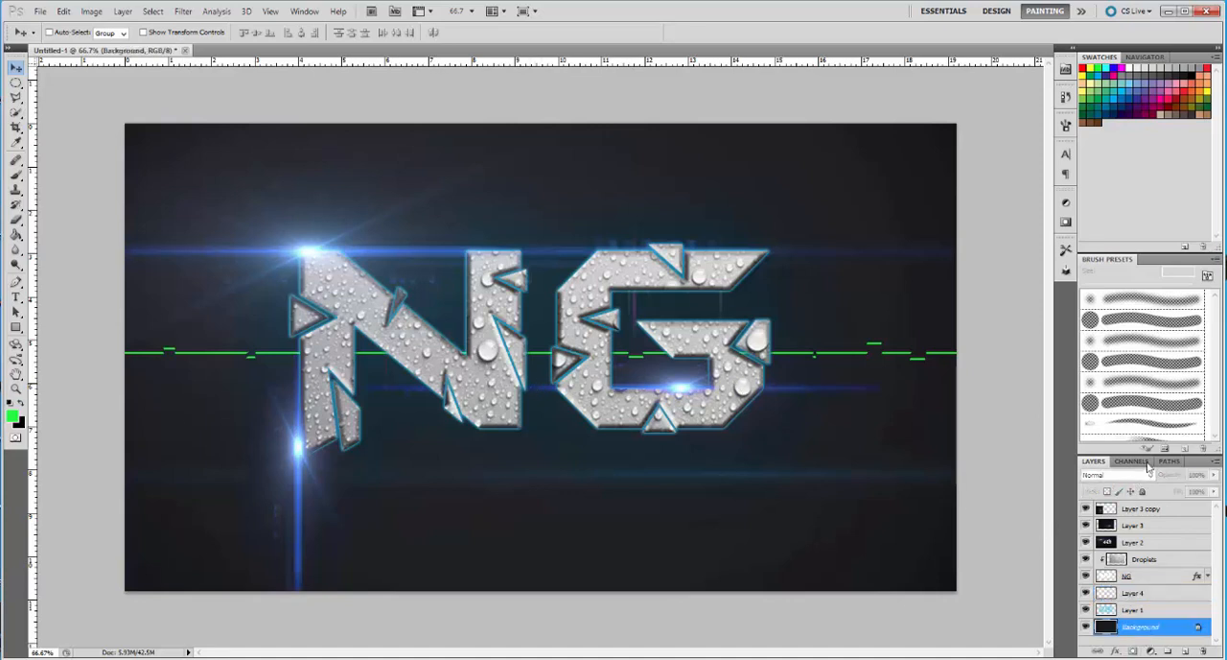
{"action": "double_click", "coordinate": [1173, 628]}
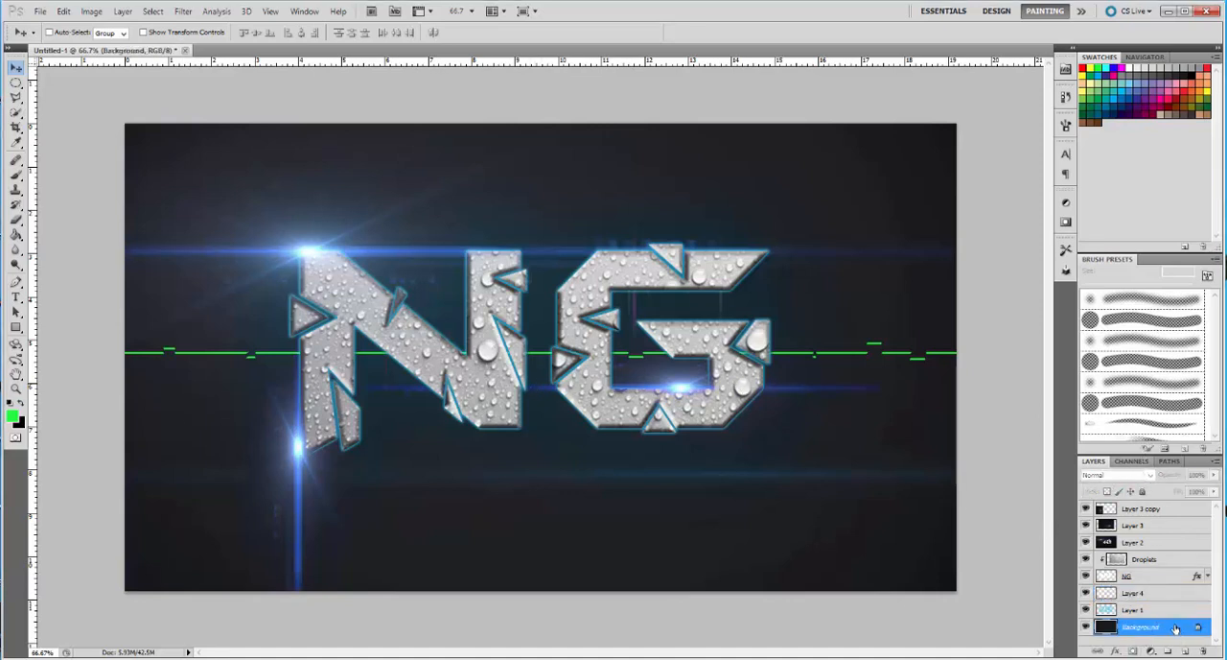
{"action": "left_click", "coordinate": [720, 211]}
Try the Color, Subtract and Color Burn blending modes on Layer 0 and return it to Normal
{"action": "left_click", "coordinate": [1114, 475]}
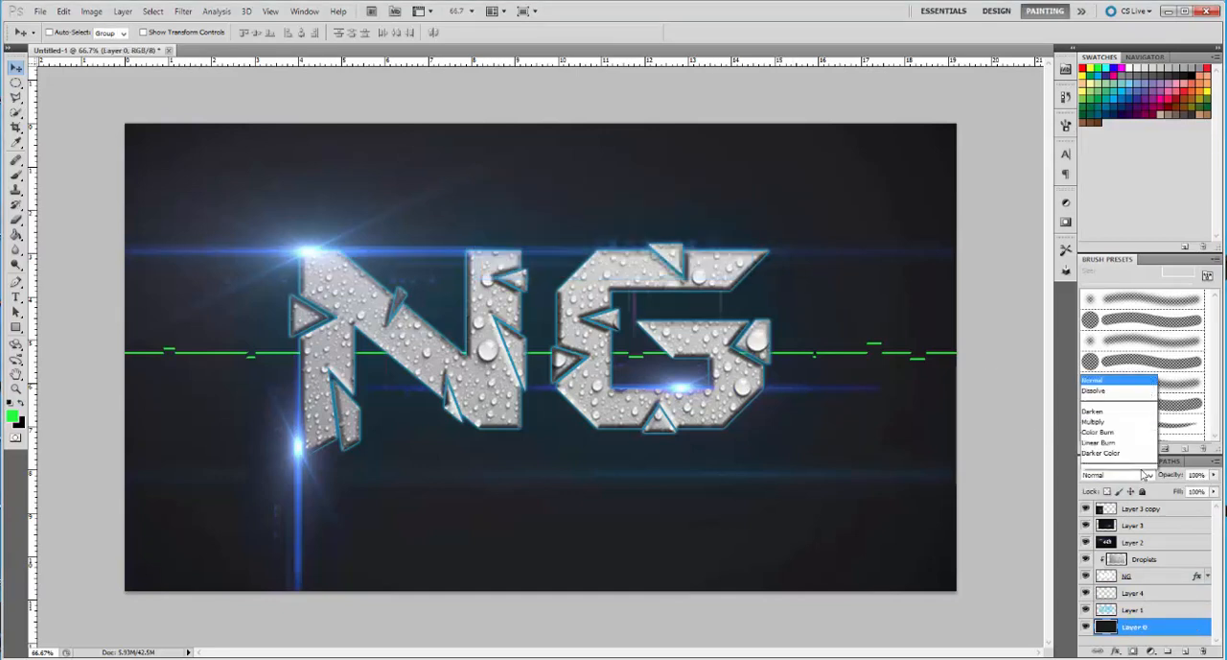
{"action": "left_click", "coordinate": [1117, 458]}
{"action": "left_click", "coordinate": [1136, 476]}
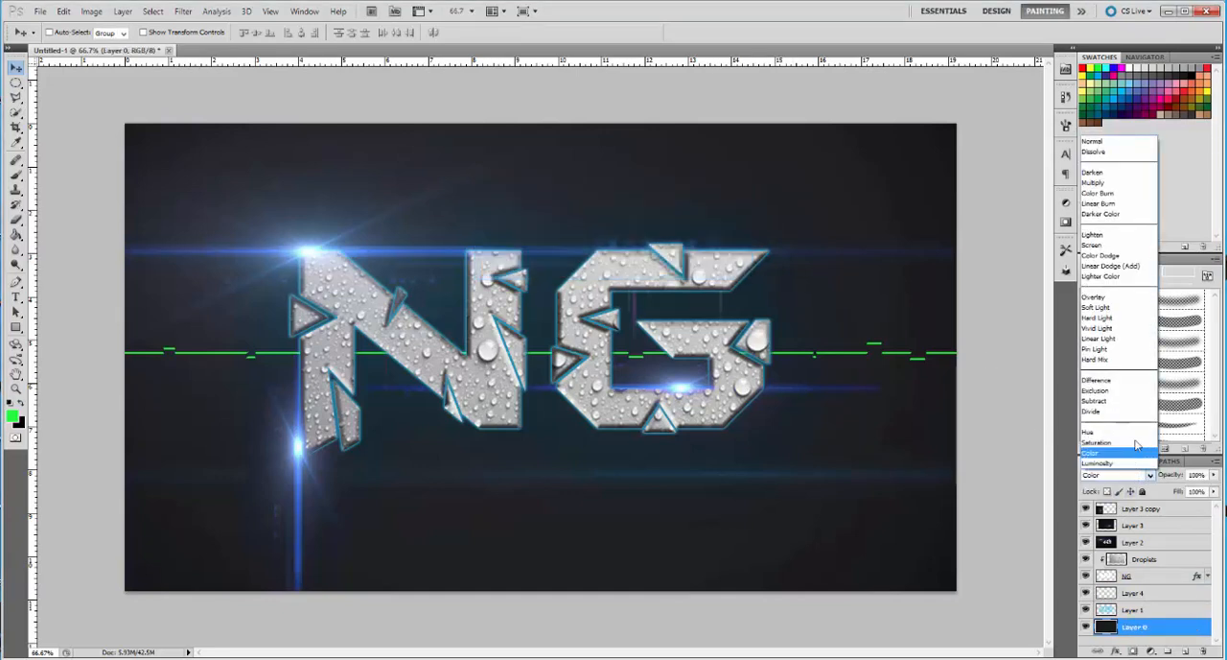
{"action": "left_click", "coordinate": [1120, 403]}
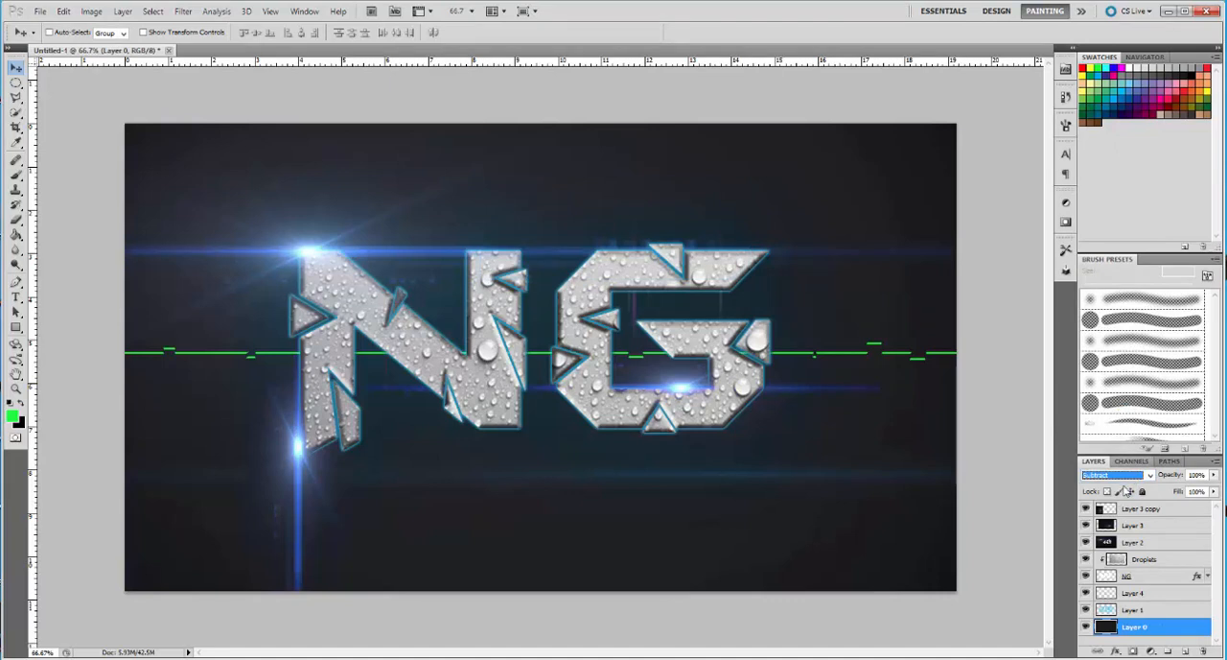
{"action": "left_click", "coordinate": [1128, 479]}
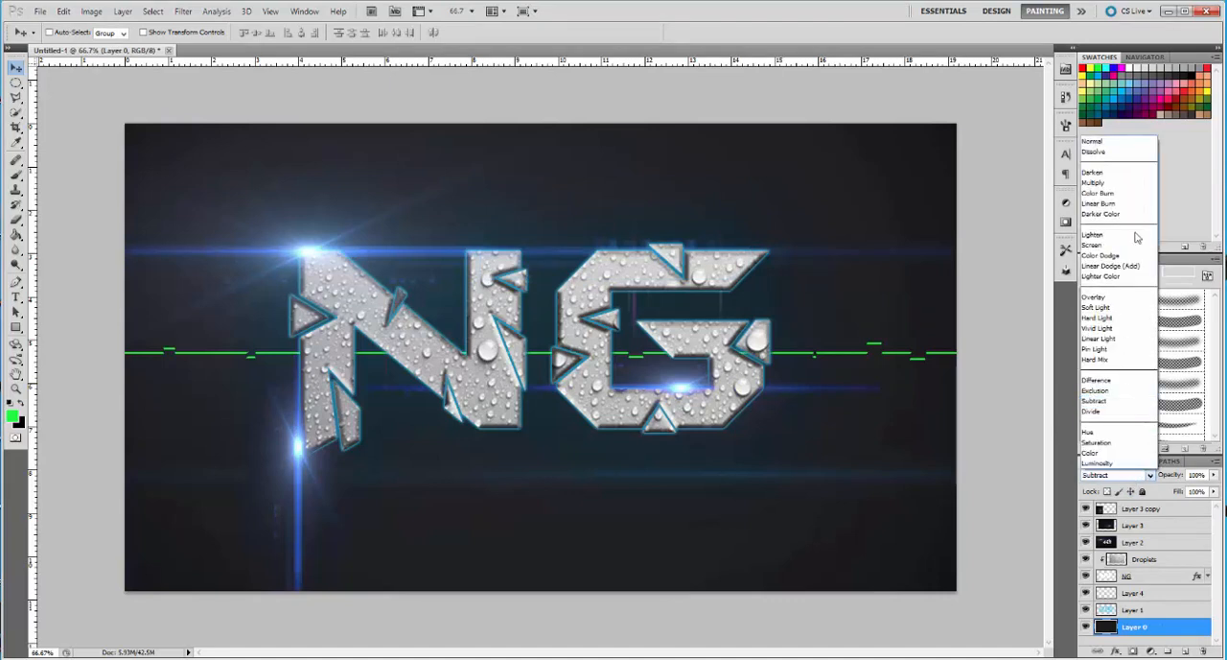
{"action": "left_click", "coordinate": [1108, 193]}
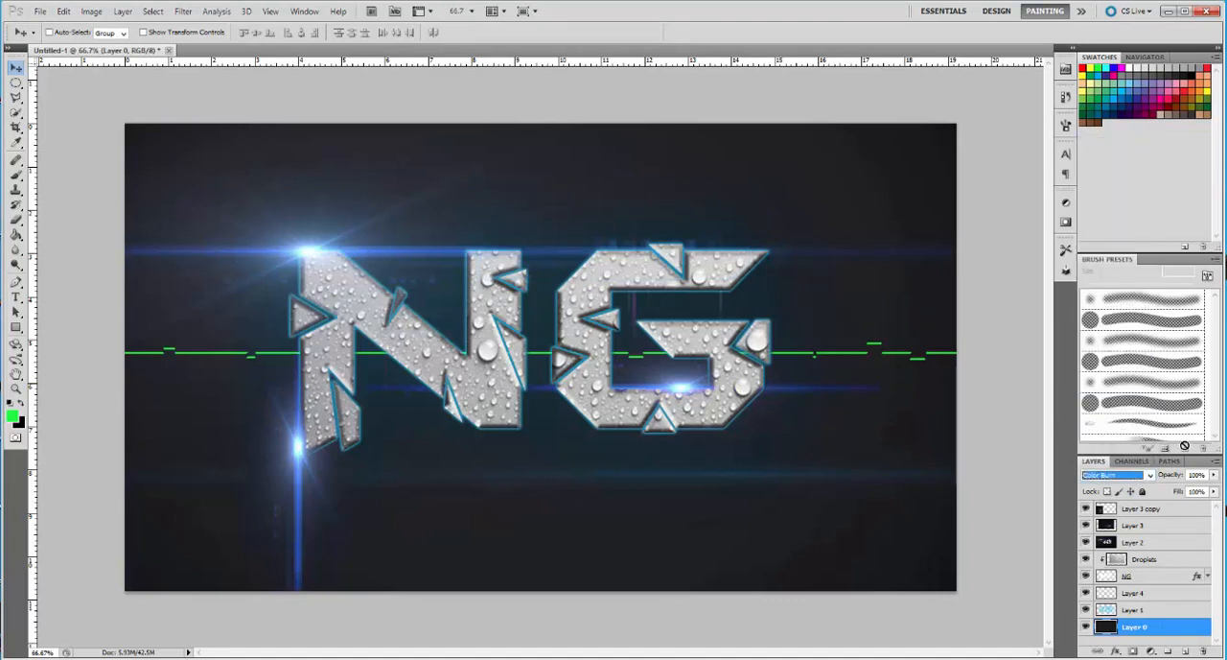
{"action": "left_click", "coordinate": [1146, 475]}
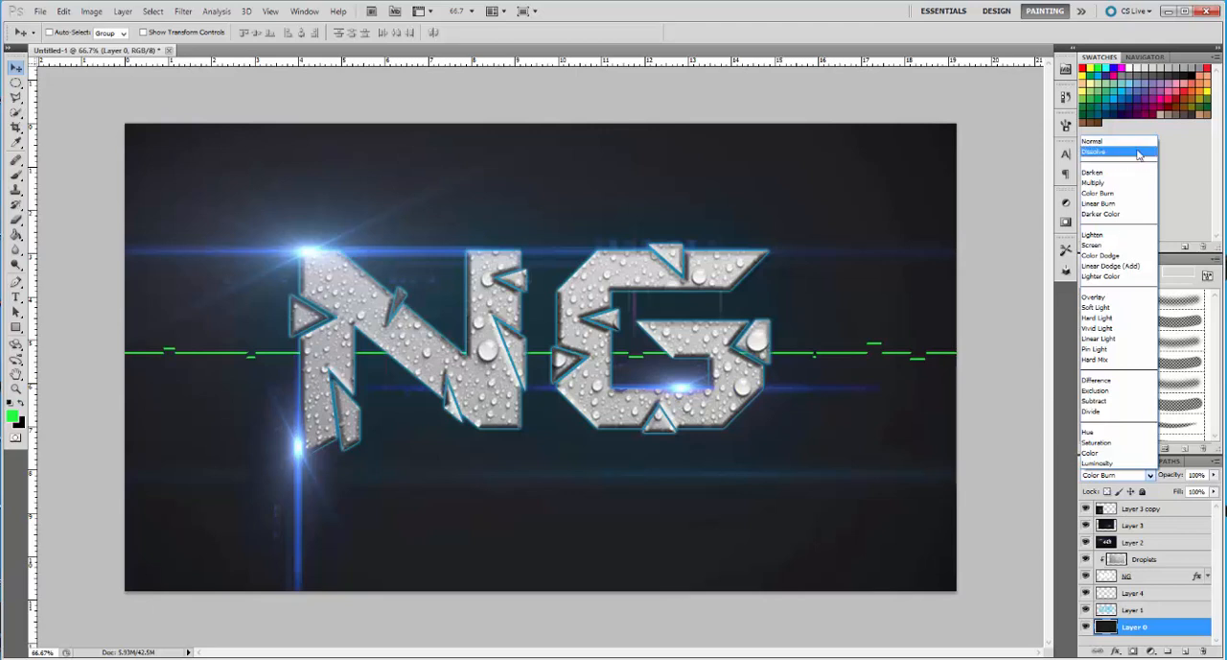
{"action": "left_click", "coordinate": [1120, 141]}
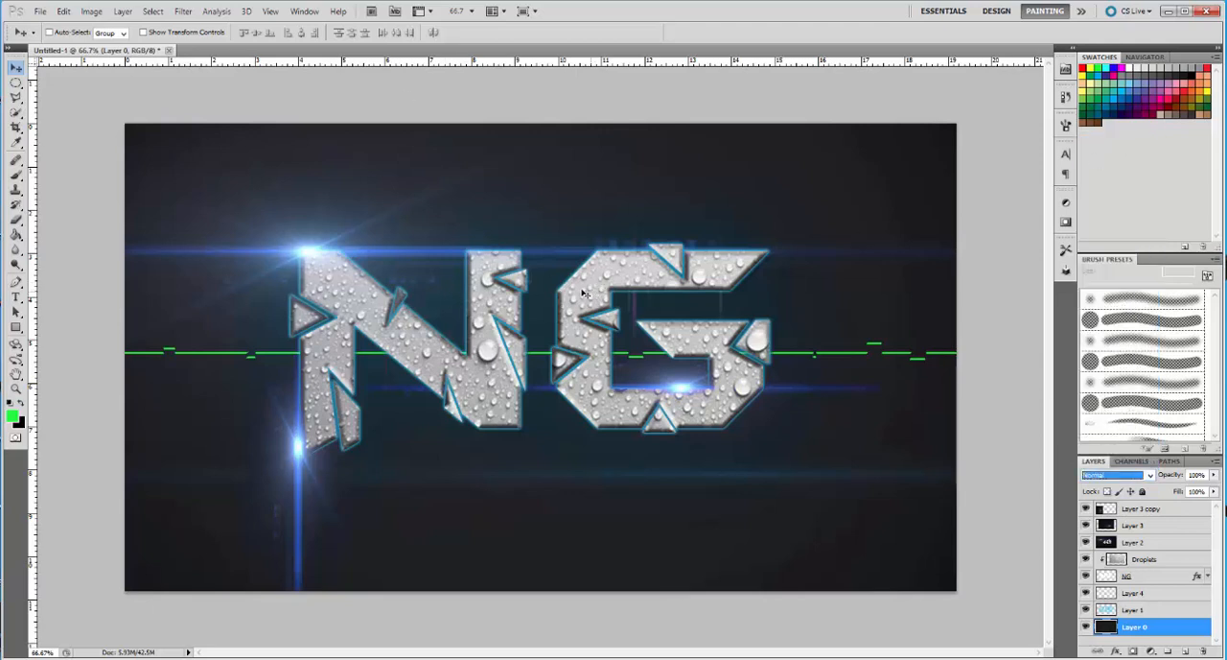
Try Saturation, Hard Light, Linear Light, Pin Light and Hard Mix blending on the Droplets layer, and set it to Multiply
{"action": "left_click", "coordinate": [1136, 559]}
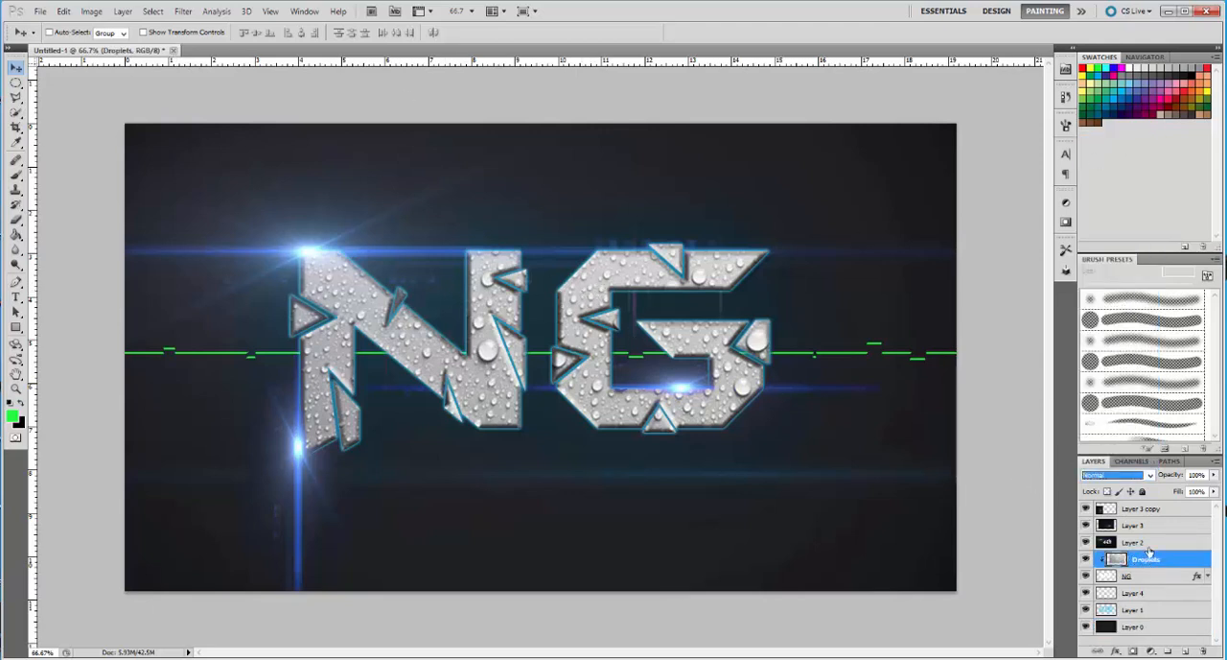
{"action": "left_click", "coordinate": [1146, 476]}
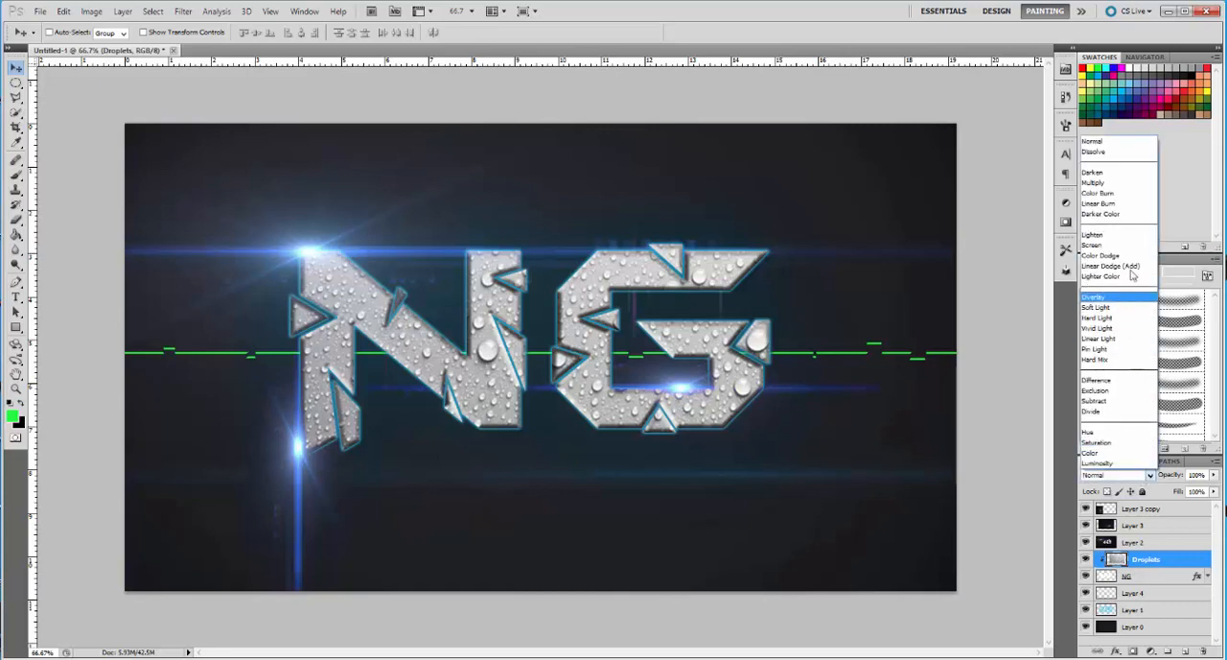
{"action": "left_click", "coordinate": [1099, 442]}
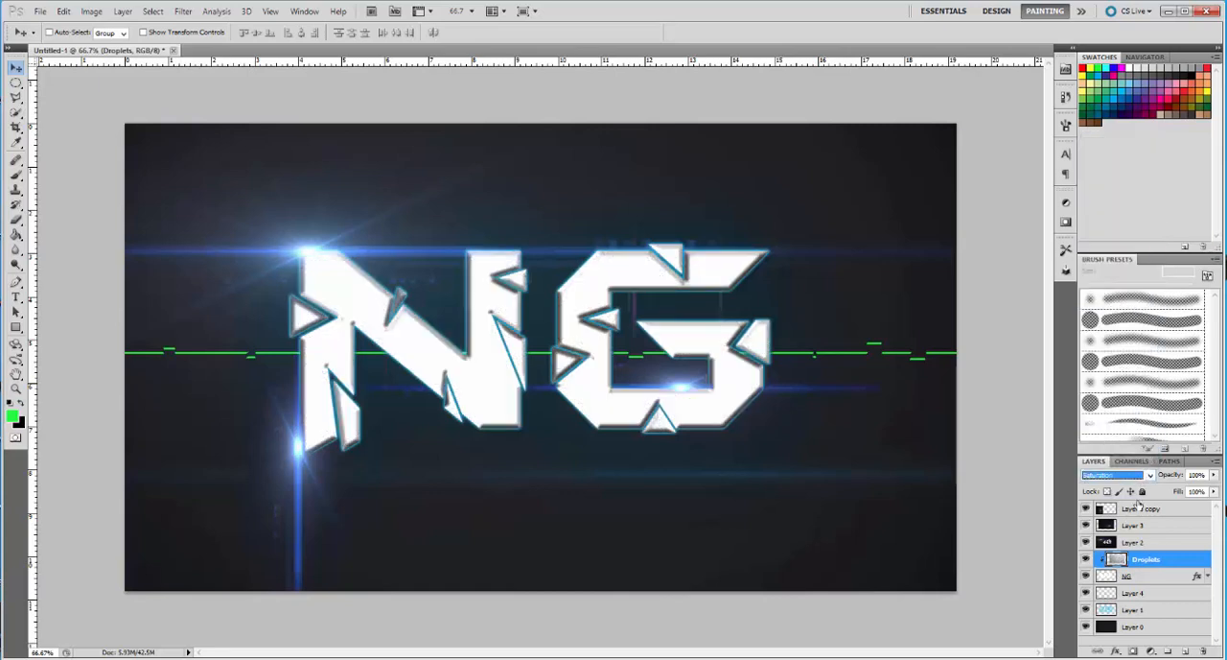
{"action": "left_click", "coordinate": [1147, 475]}
{"action": "left_click", "coordinate": [1113, 317]}
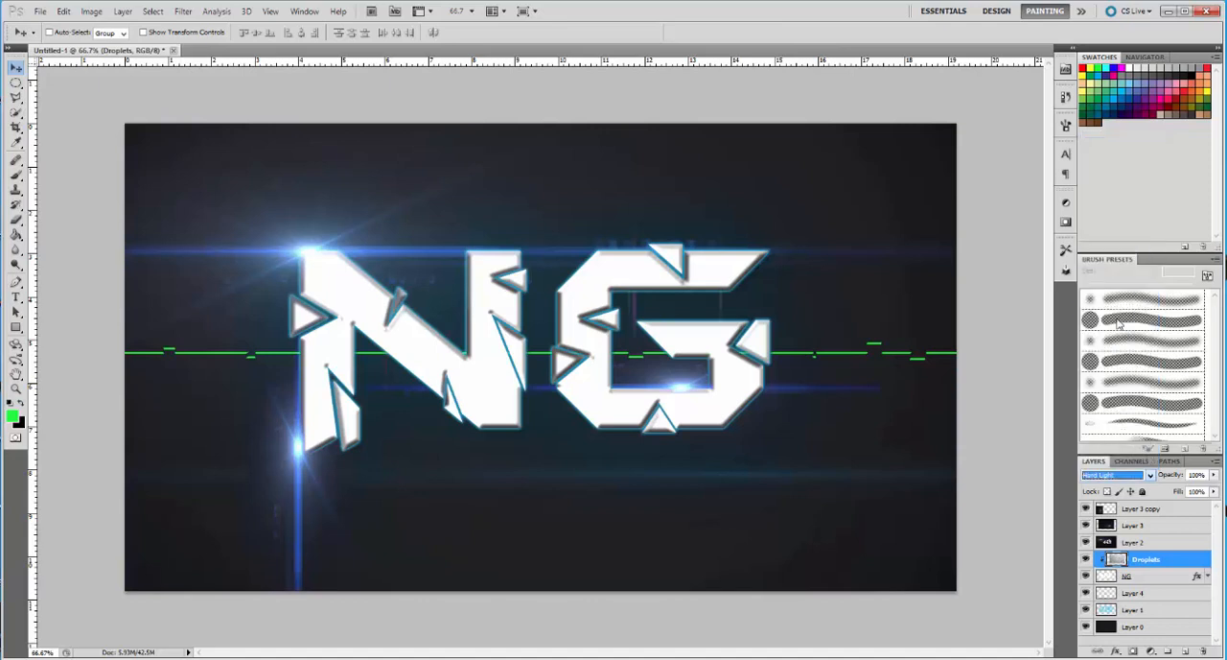
{"action": "left_click", "coordinate": [1139, 476]}
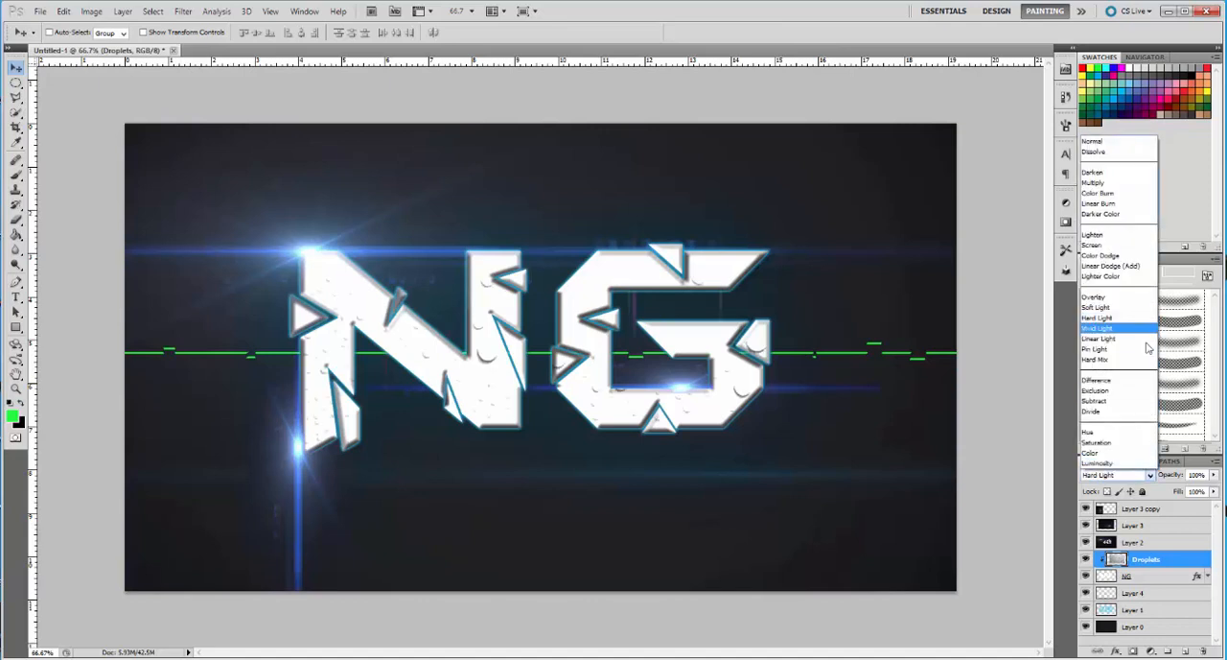
{"action": "left_click", "coordinate": [1141, 348]}
{"action": "left_click", "coordinate": [1139, 475]}
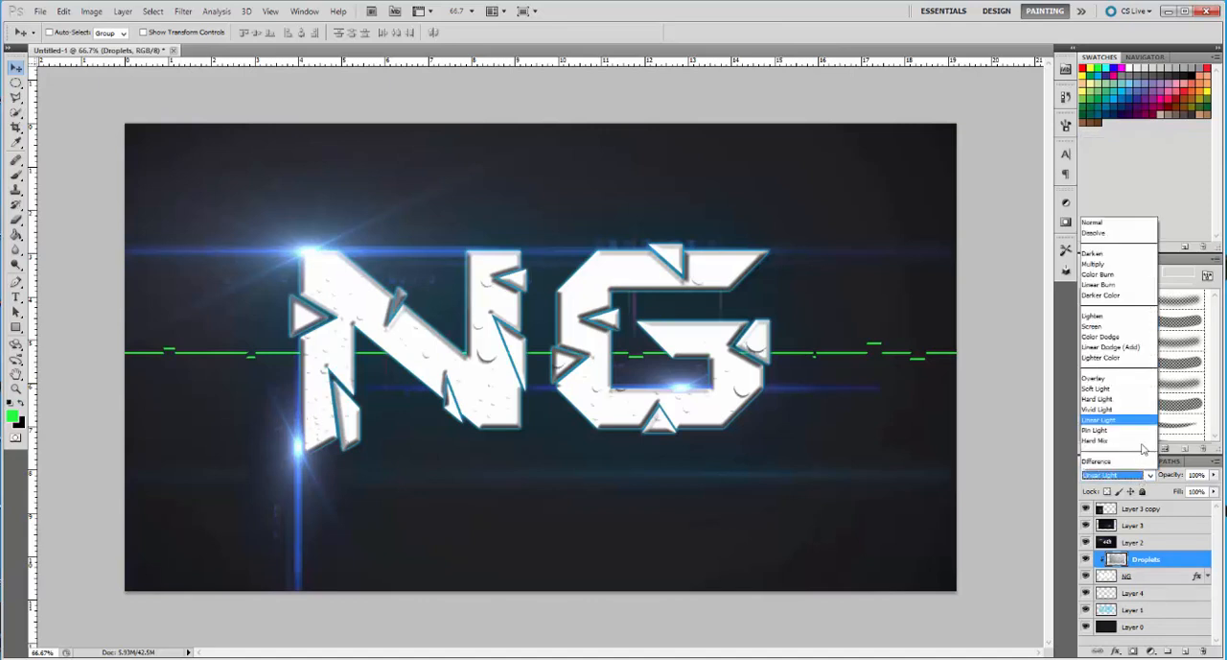
{"action": "left_click", "coordinate": [1137, 349]}
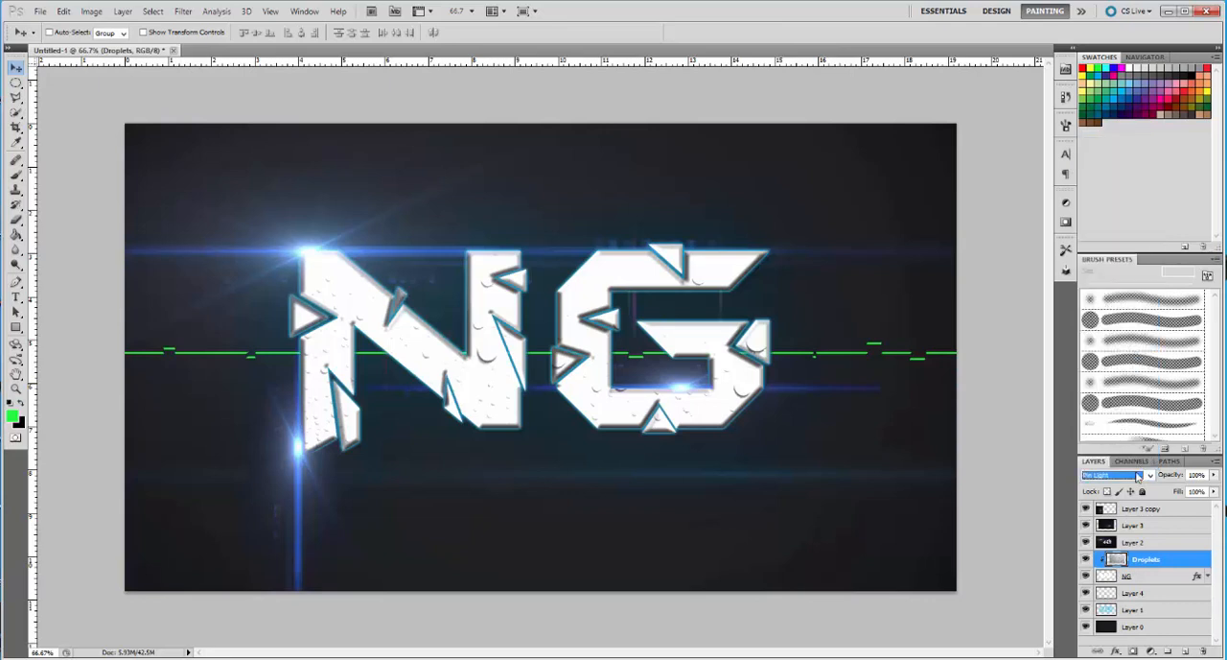
{"action": "left_click", "coordinate": [1137, 476]}
{"action": "left_click", "coordinate": [1130, 360]}
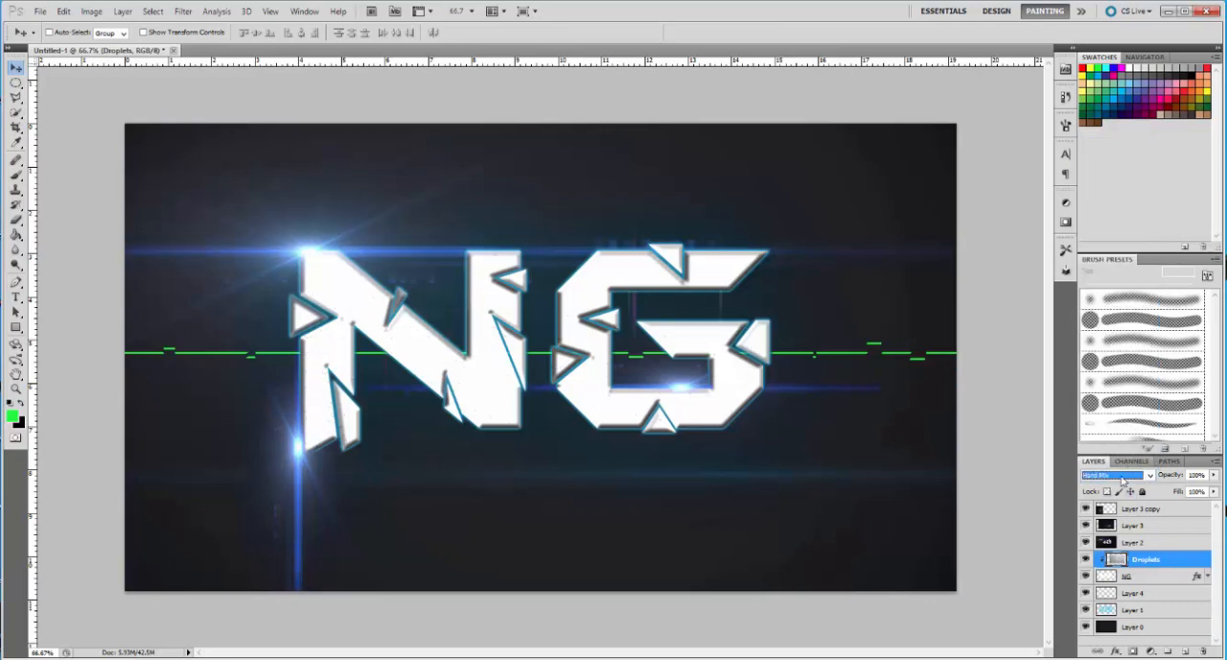
{"action": "left_click", "coordinate": [1122, 476]}
{"action": "left_click", "coordinate": [1117, 186]}
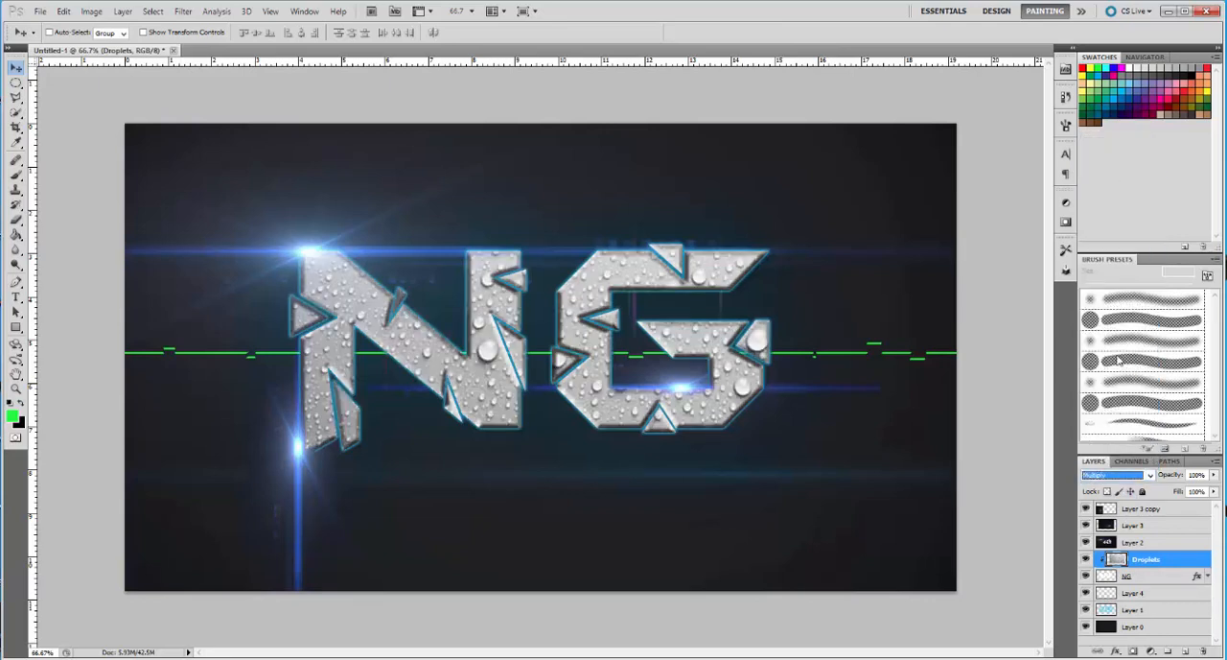
Try Linear Burn, Hard Light, Lighten, Exclusion and Divide blending on the Droplets layer, and set it to Normal
{"action": "left_click", "coordinate": [1134, 476]}
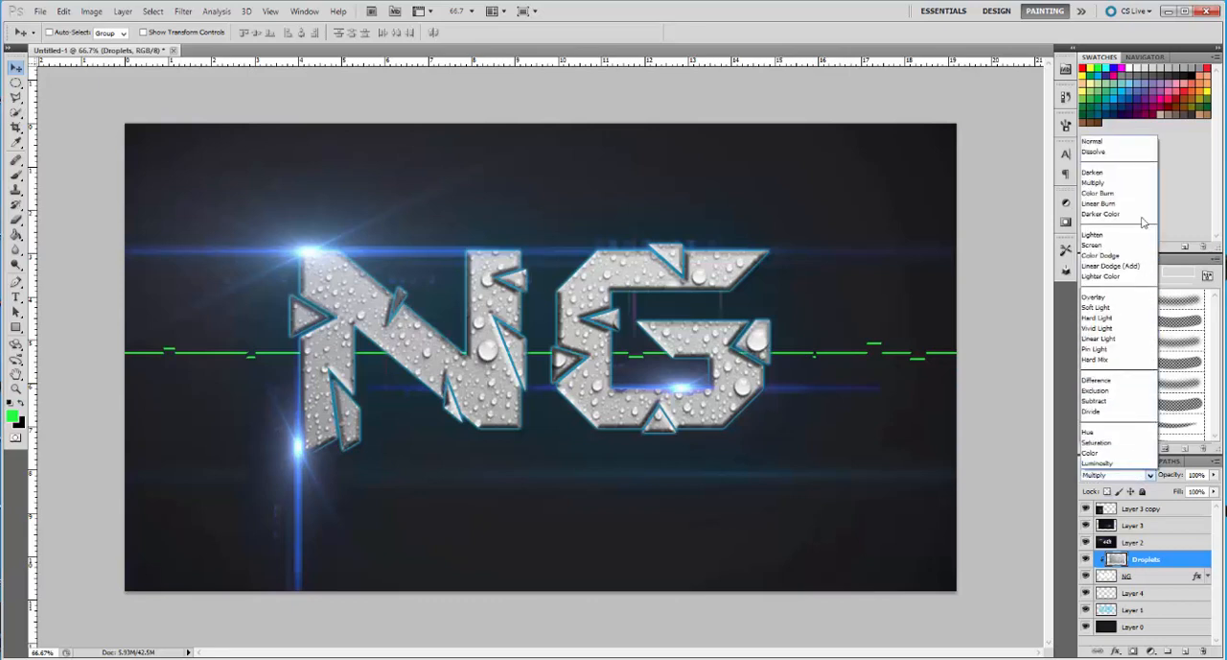
{"action": "left_click", "coordinate": [1140, 204]}
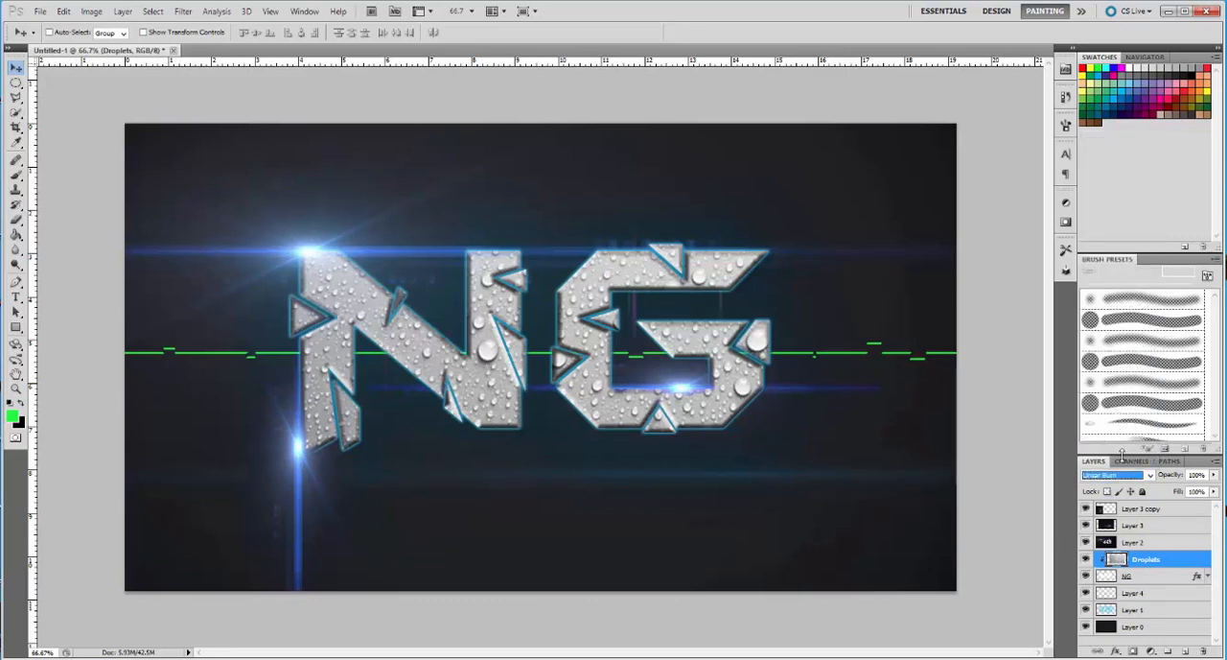
{"action": "left_click", "coordinate": [1121, 474]}
{"action": "left_click", "coordinate": [1125, 219]}
{"action": "left_click", "coordinate": [1127, 475]}
{"action": "left_click", "coordinate": [1127, 337]}
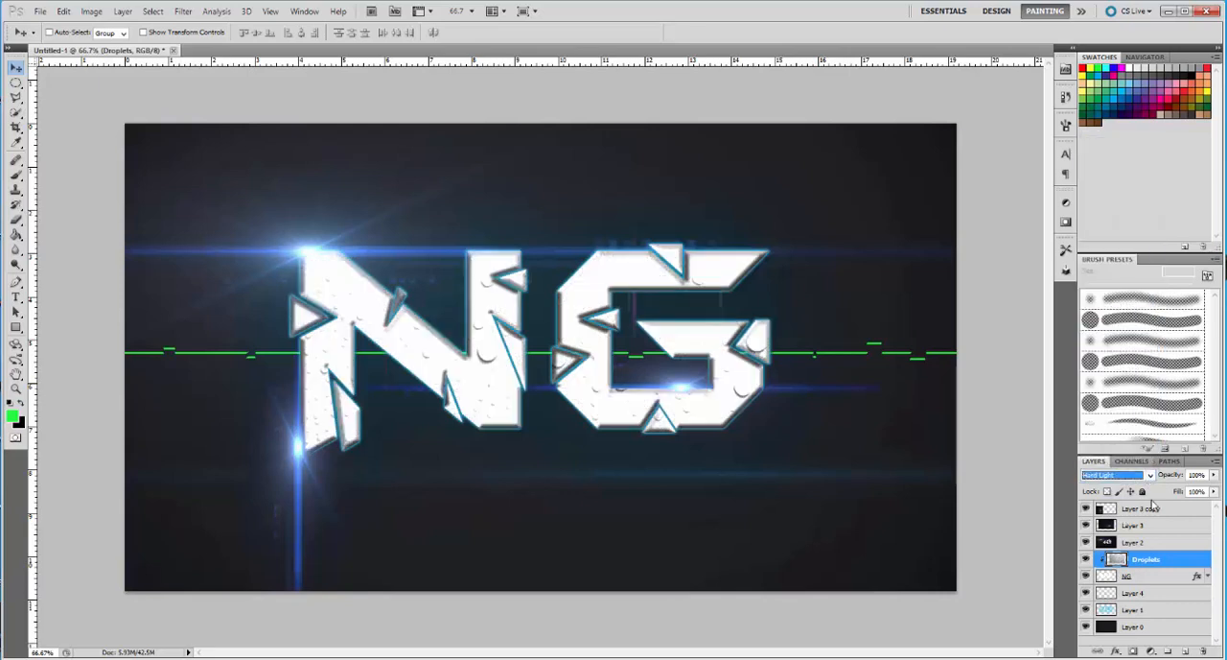
{"action": "left_click", "coordinate": [1147, 475]}
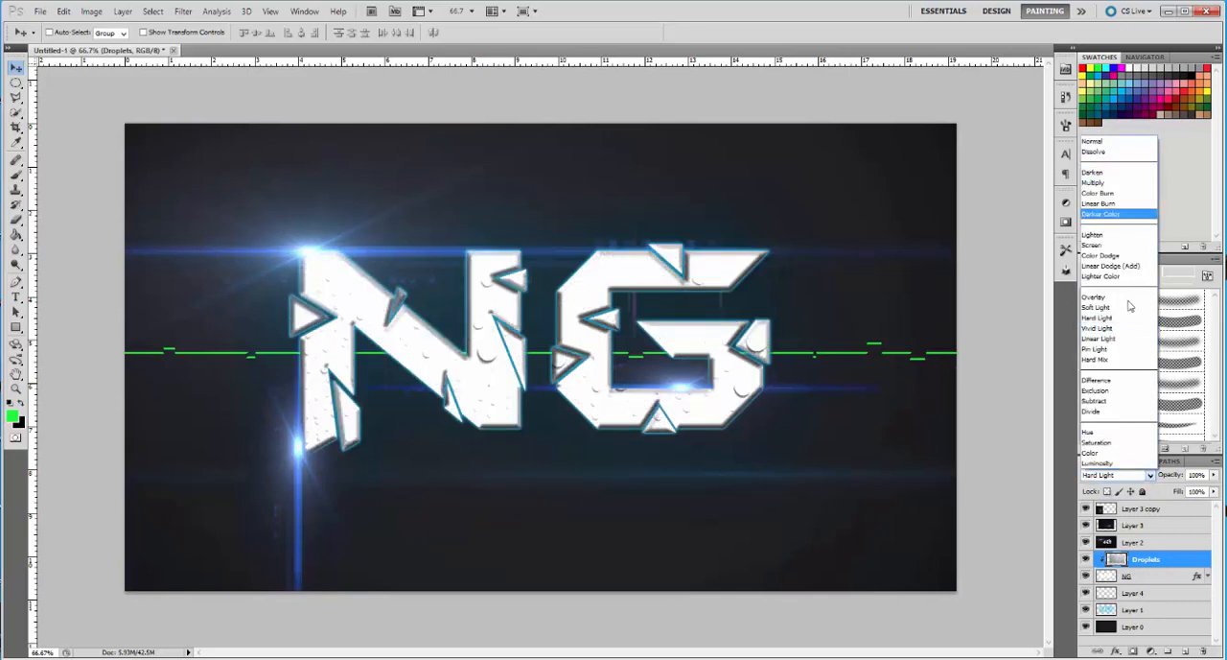
{"action": "left_click", "coordinate": [1095, 234]}
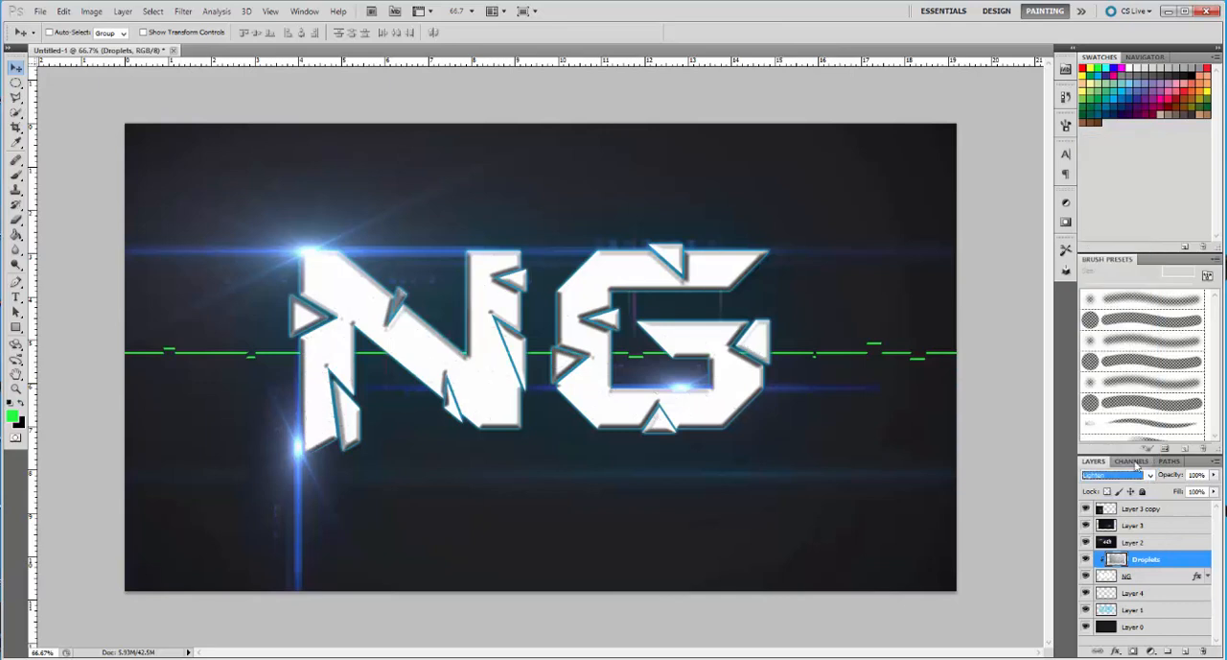
{"action": "left_click", "coordinate": [1140, 476]}
{"action": "left_click", "coordinate": [1113, 397]}
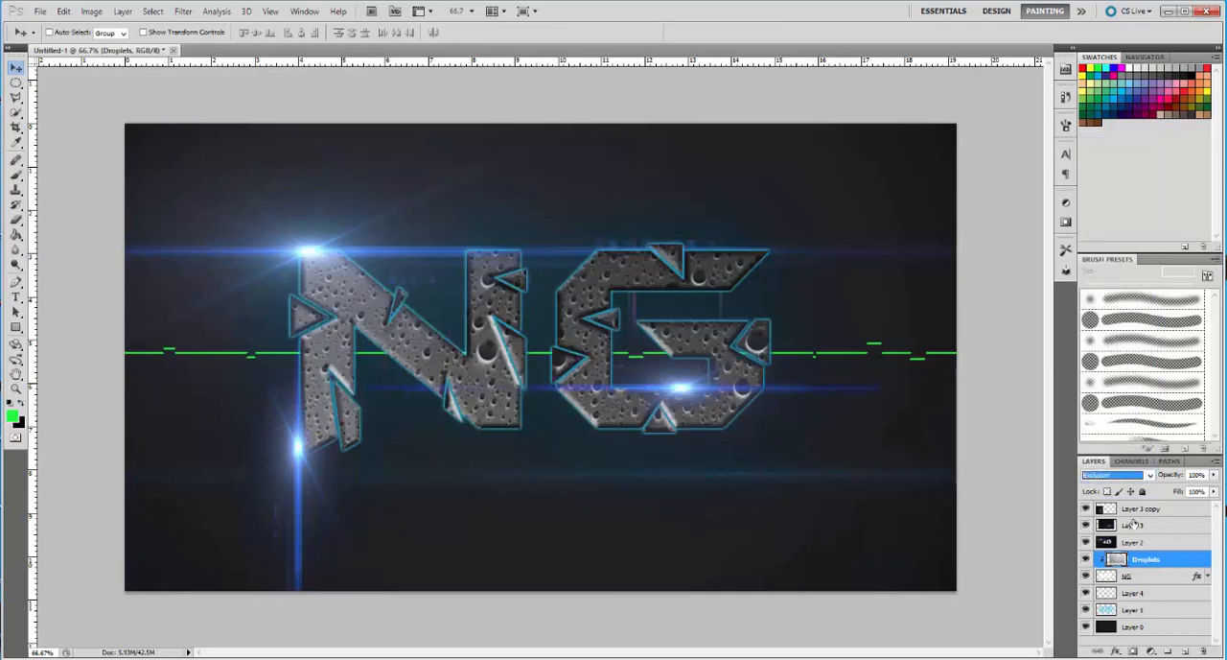
{"action": "left_click", "coordinate": [1133, 476]}
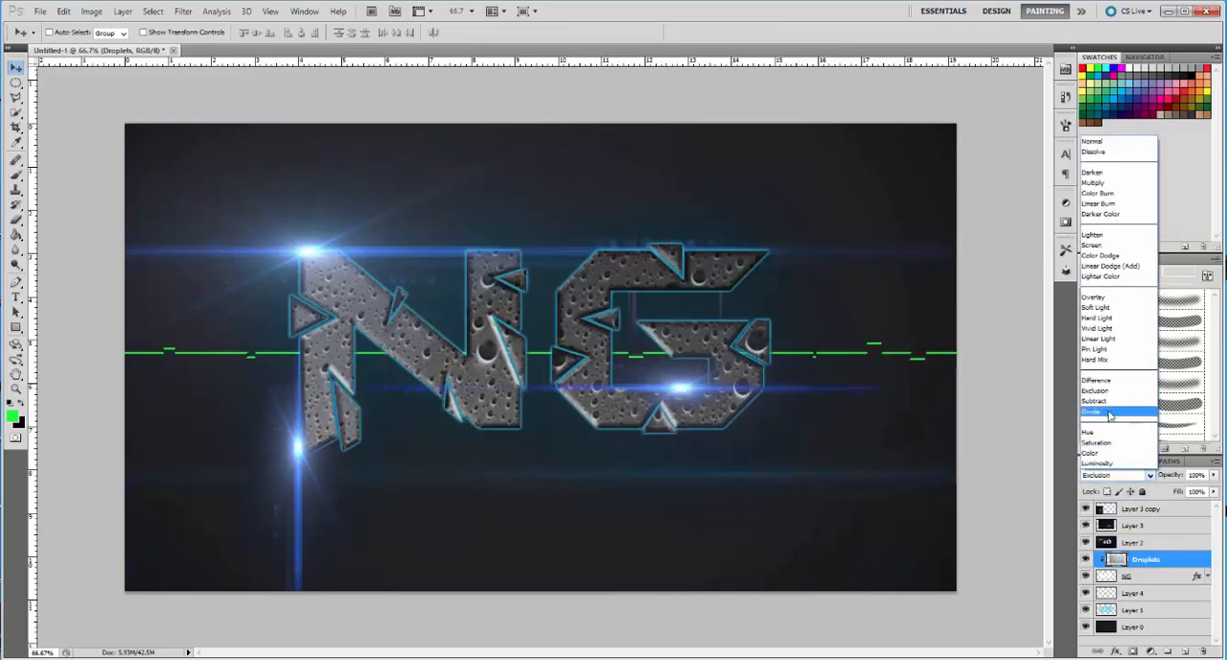
{"action": "left_click", "coordinate": [1110, 413]}
{"action": "left_click", "coordinate": [1137, 476]}
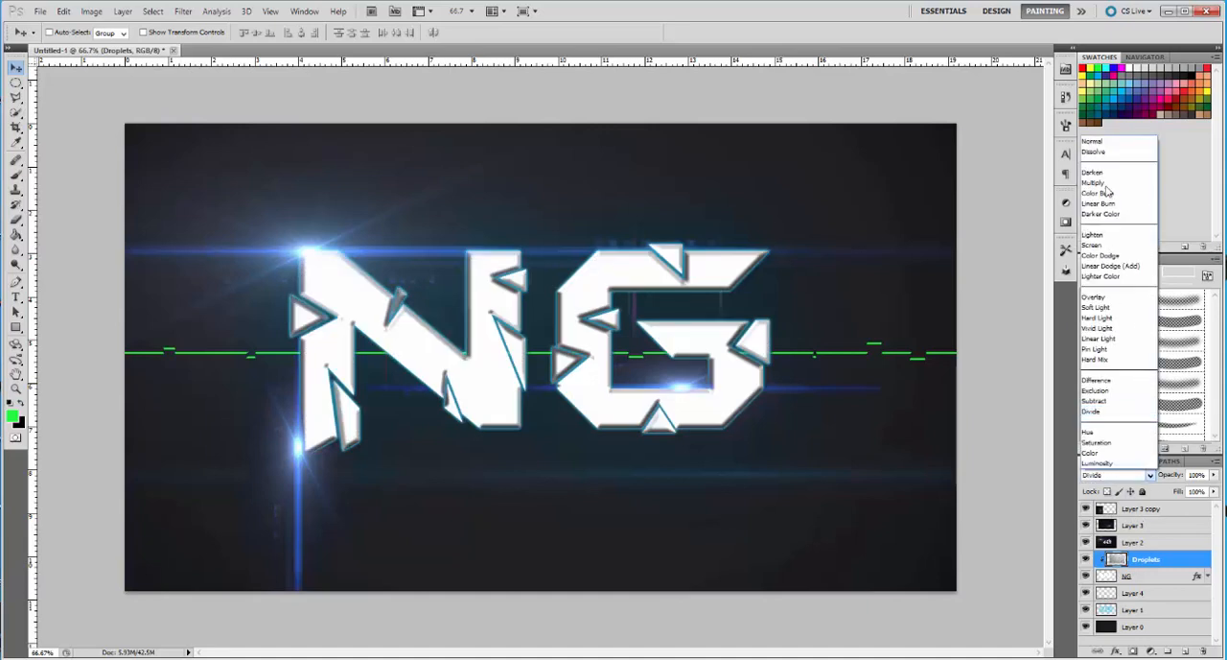
{"action": "left_click", "coordinate": [1099, 143]}
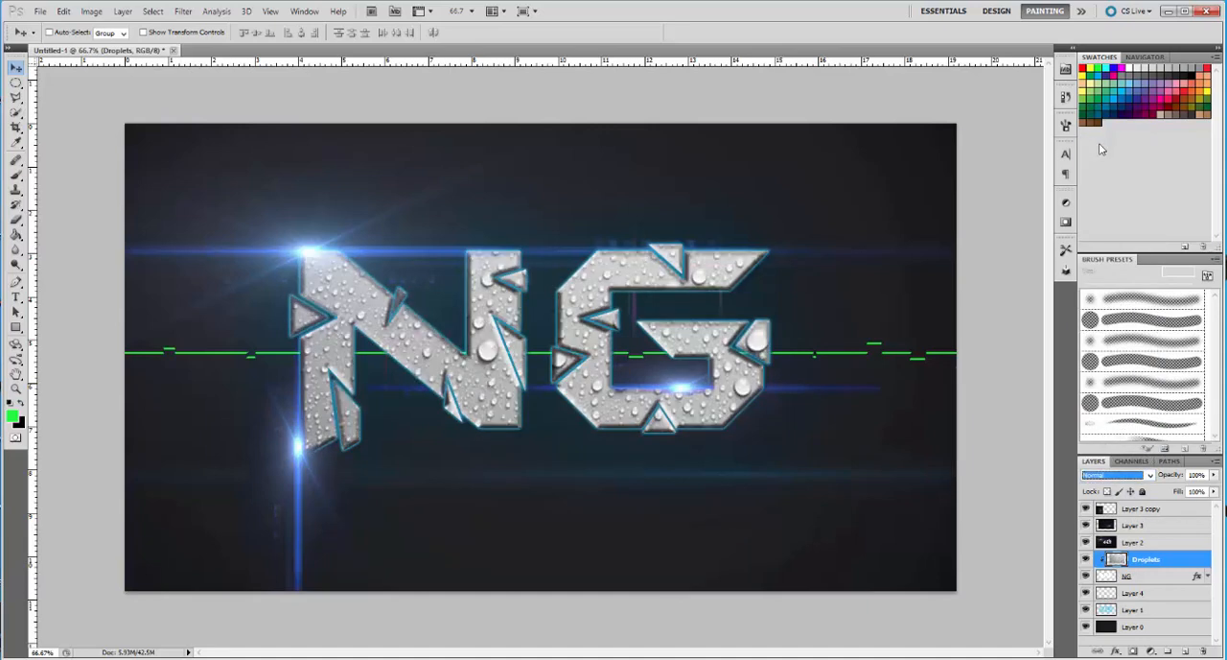